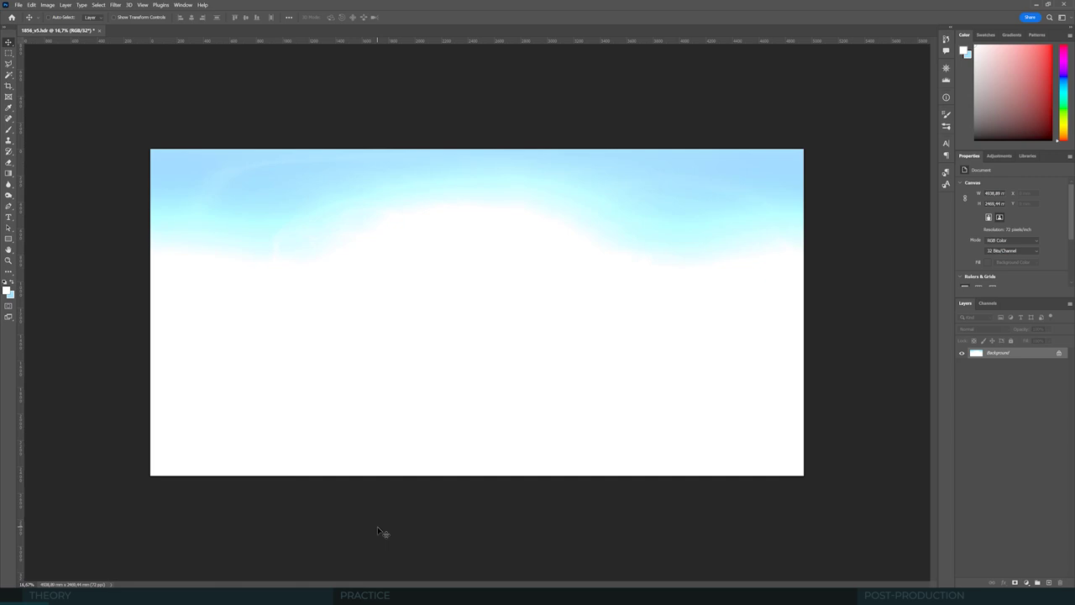
# Step: Add an Exposure adjustment layer over the HDR sky and lower its exposure until the sun stands out against a dark sky
pyautogui.click(999, 156)
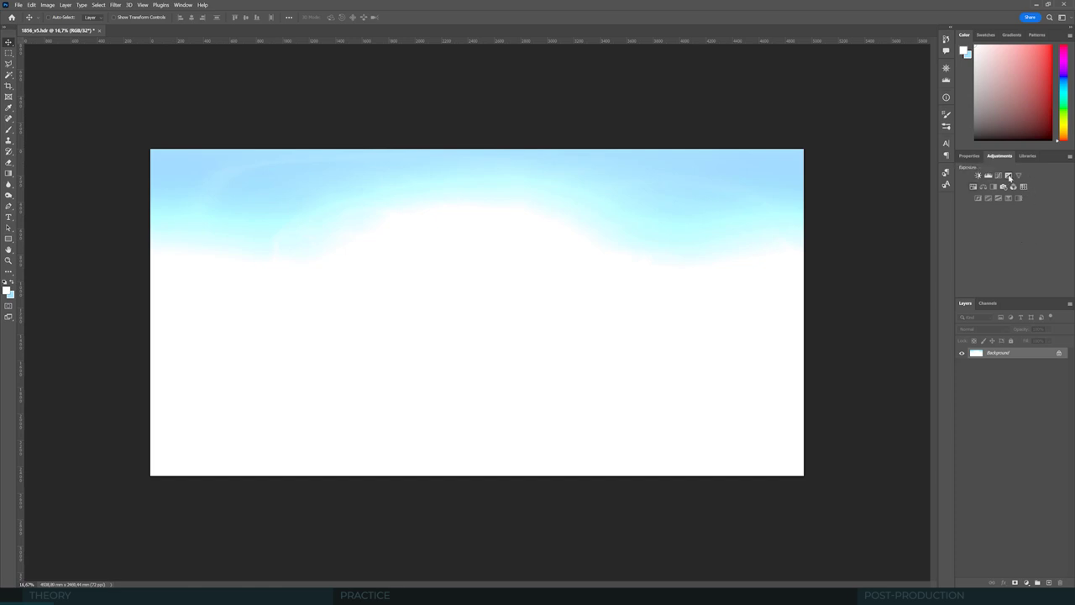
pyautogui.click(1009, 175)
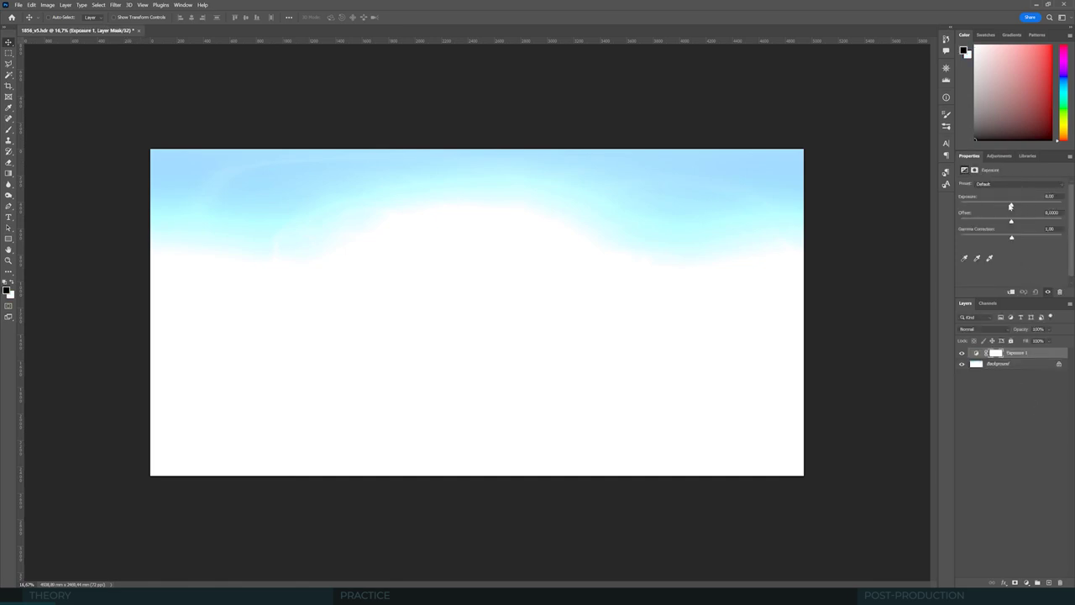
pyautogui.moveTo(1012, 207); pyautogui.dragTo(975, 208)
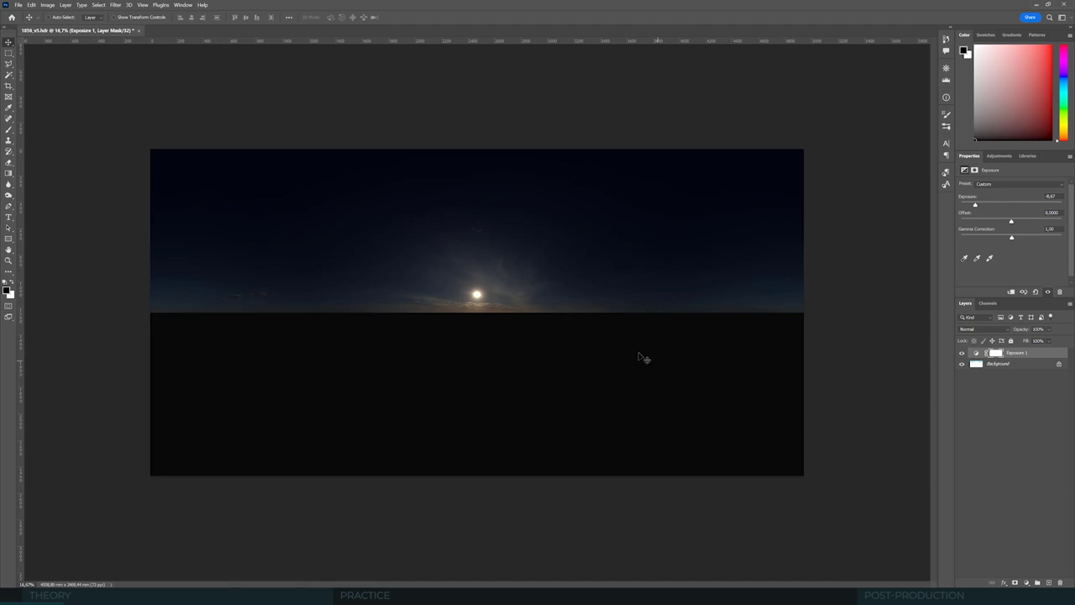
pyautogui.moveTo(976, 205); pyautogui.dragTo(973, 206)
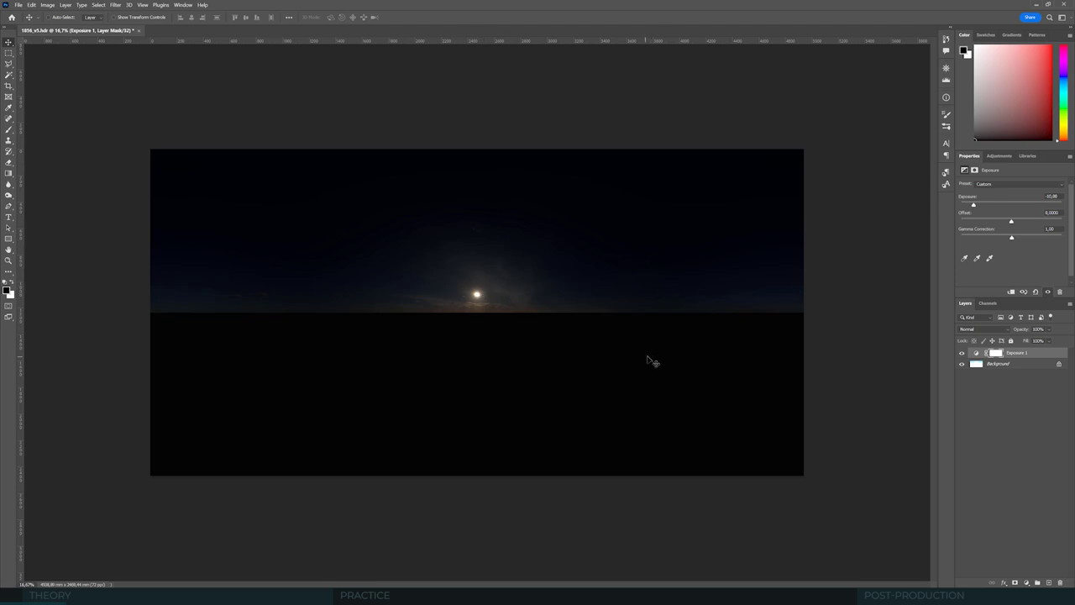
pyautogui.moveTo(974, 205); pyautogui.dragTo(969, 206)
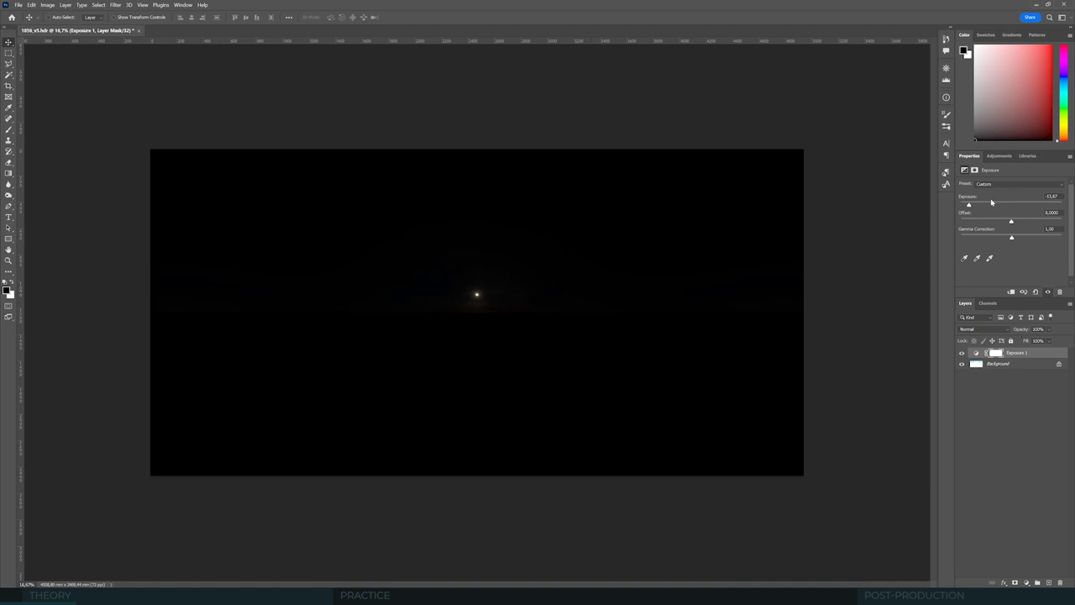
pyautogui.moveTo(987, 203); pyautogui.dragTo(978, 211)
# Step: Sample the Background layer's sun core, its surrounding glow and the dark sky in the foreground Color Picker to compare their 32-bit values
pyautogui.click(998, 364)
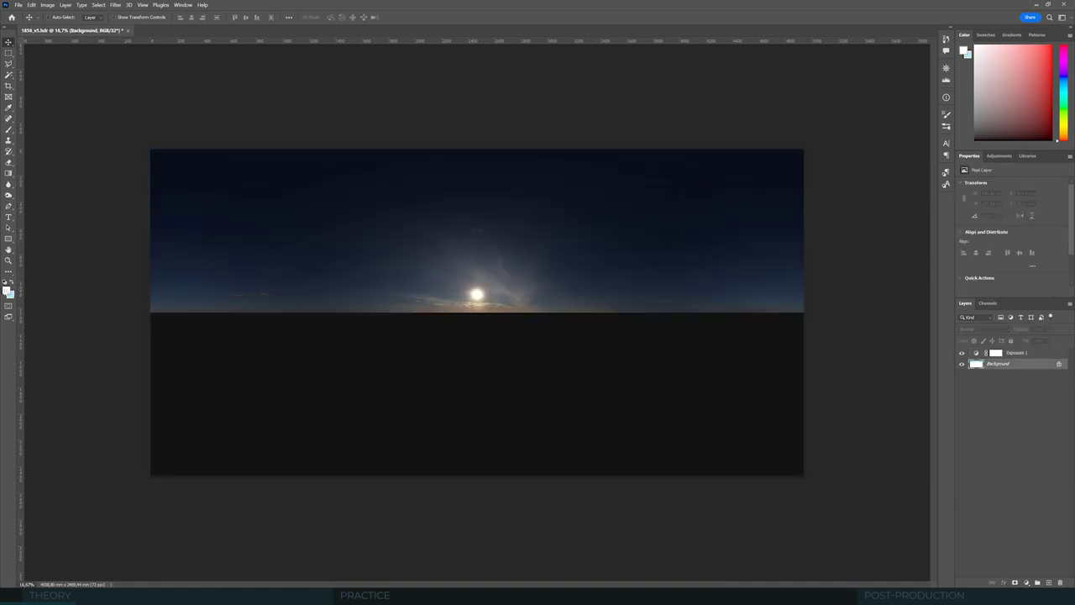
pyautogui.click(7, 291)
pyautogui.click(481, 295)
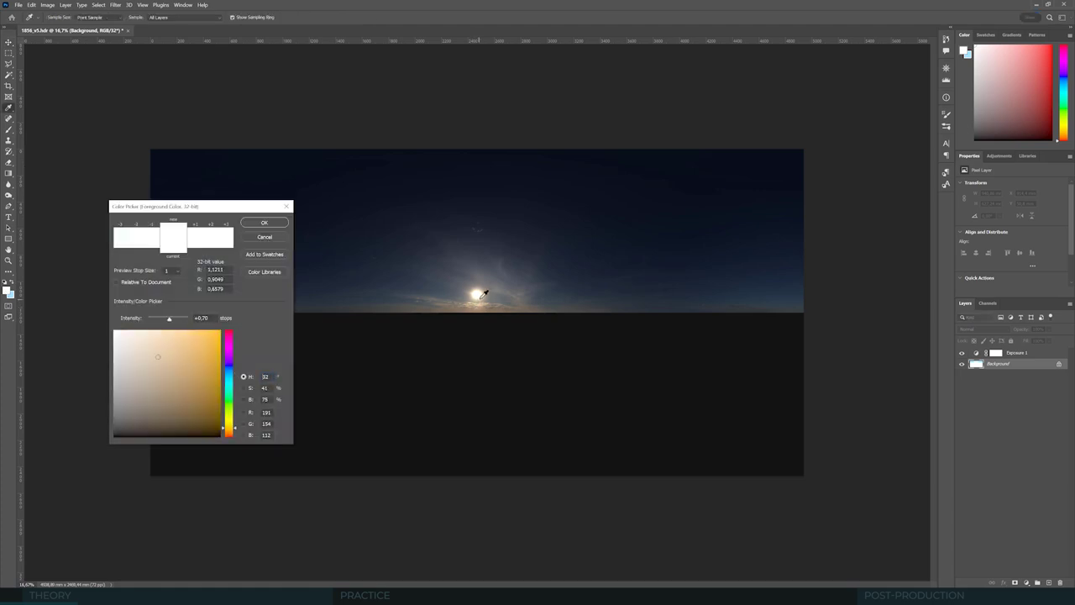
pyautogui.click(476, 295)
pyautogui.moveTo(480, 286); pyautogui.dragTo(355, 235)
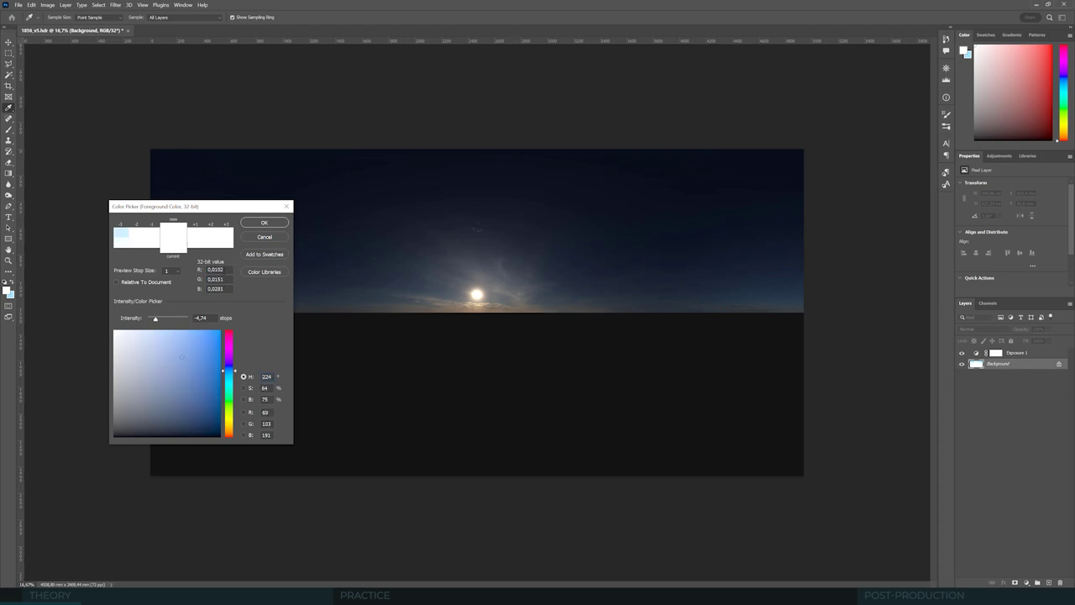
pyautogui.click(561, 209)
pyautogui.click(504, 271)
pyautogui.moveTo(478, 294); pyautogui.dragTo(461, 293)
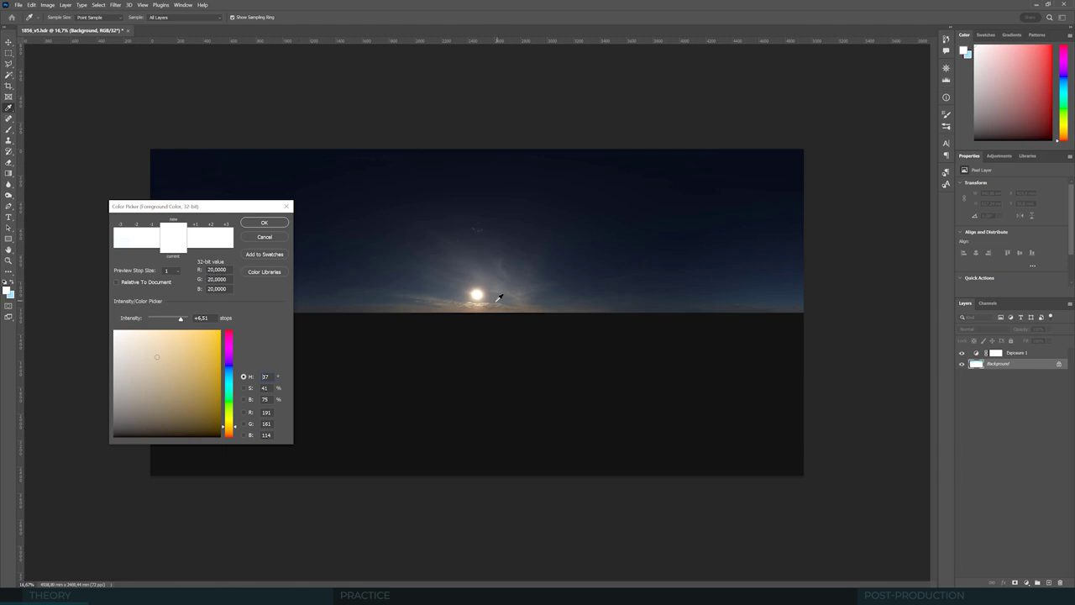
pyautogui.click(556, 169)
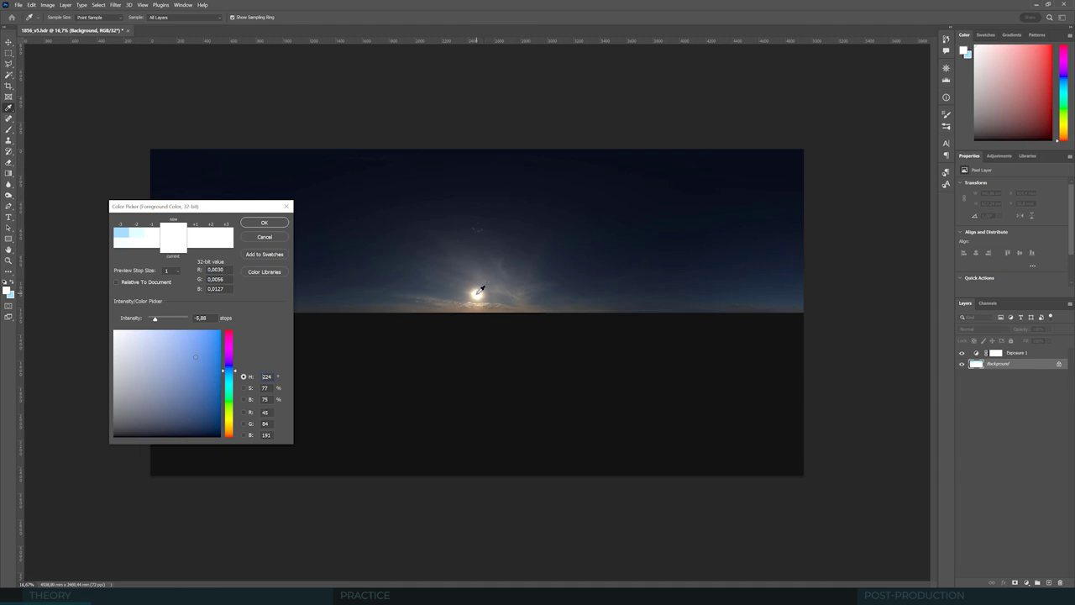
pyautogui.moveTo(481, 290); pyautogui.dragTo(528, 204)
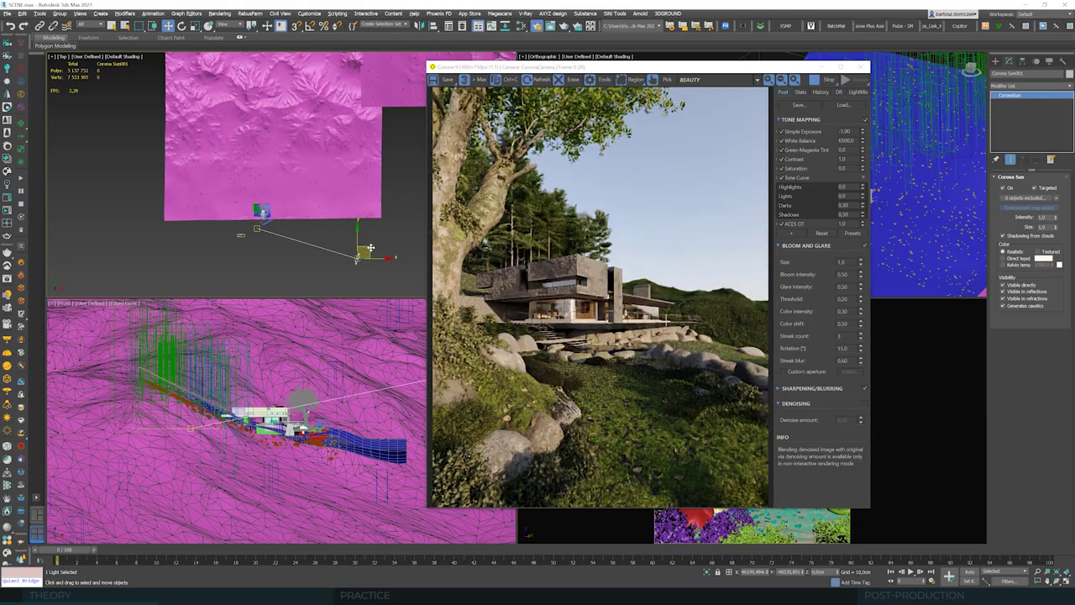
# Step: In 3ds Max, reposition the Corona Sun in the top and front views to change the light direction on the house
pyautogui.moveTo(298, 267); pyautogui.dragTo(354, 247)
pyautogui.scroll(-2, 355, 248)
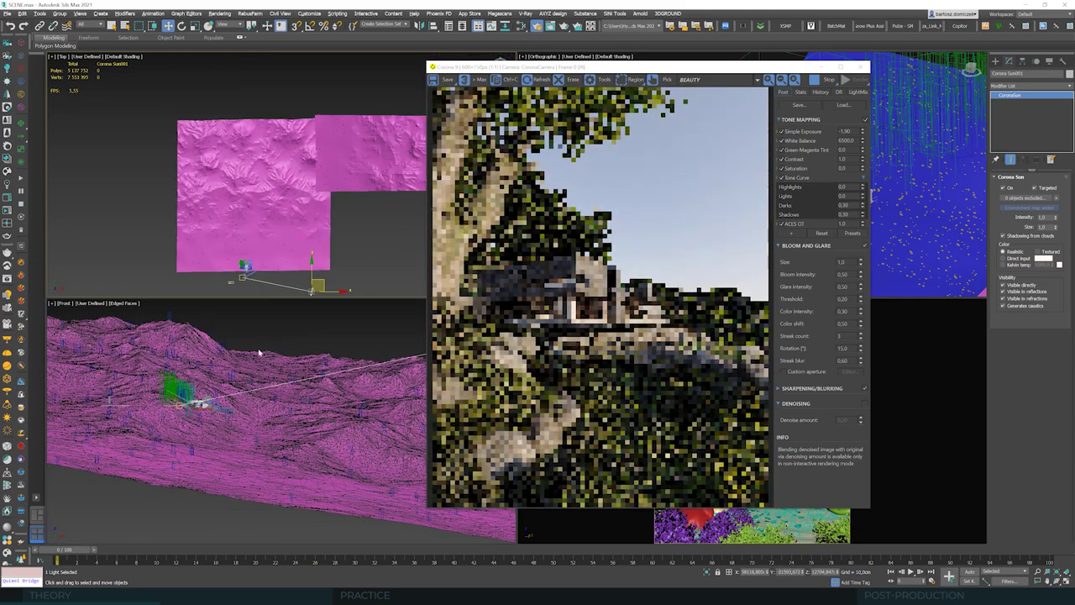
pyautogui.moveTo(394, 374); pyautogui.dragTo(409, 210)
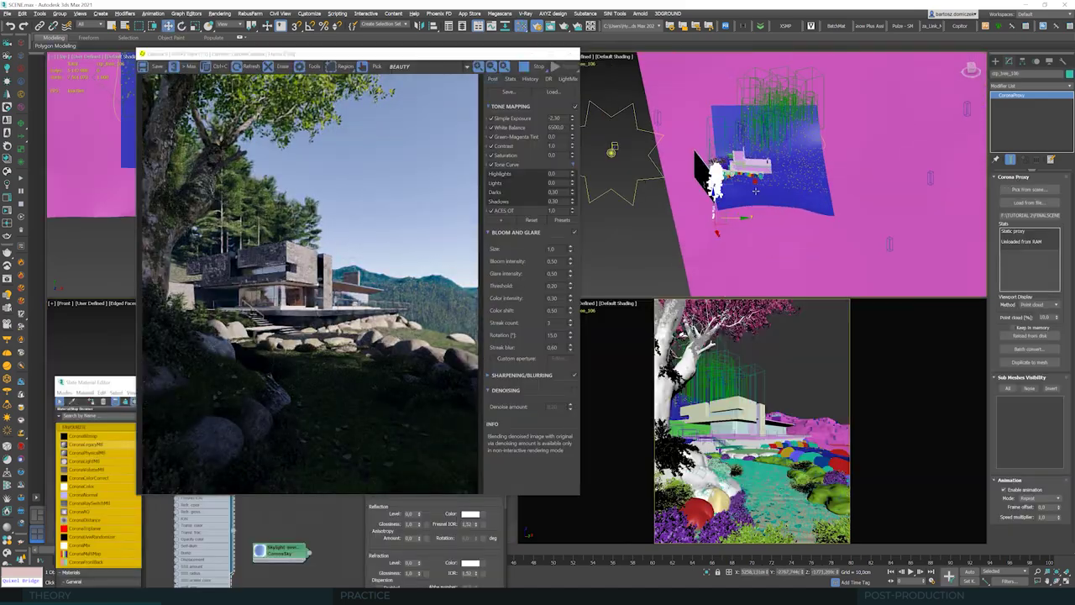
# Step: Move the selected tree proxy beside the camera slightly to adjust the shadow it casts on the foreground
pyautogui.scroll(3, 756, 192)
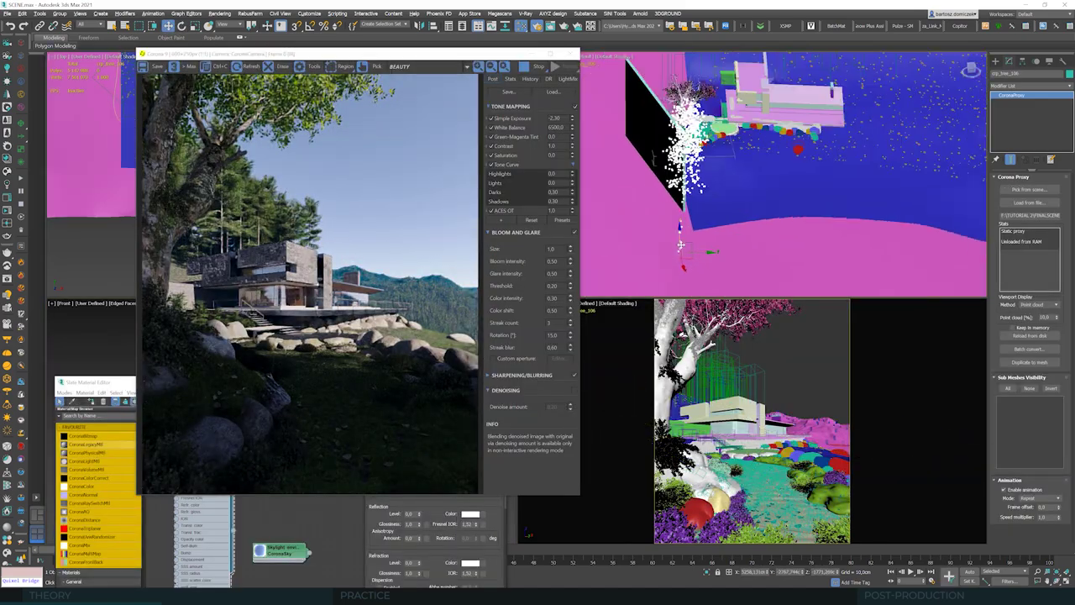
pyautogui.scroll(3, 658, 269)
pyautogui.scroll(-3, 658, 269)
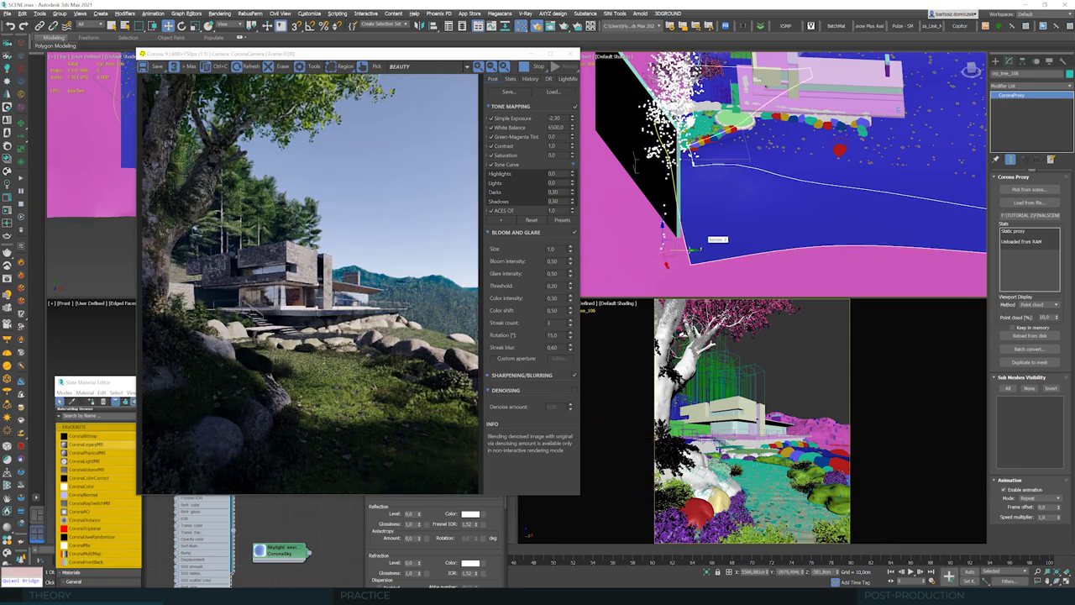
pyautogui.moveTo(693, 249); pyautogui.dragTo(687, 250)
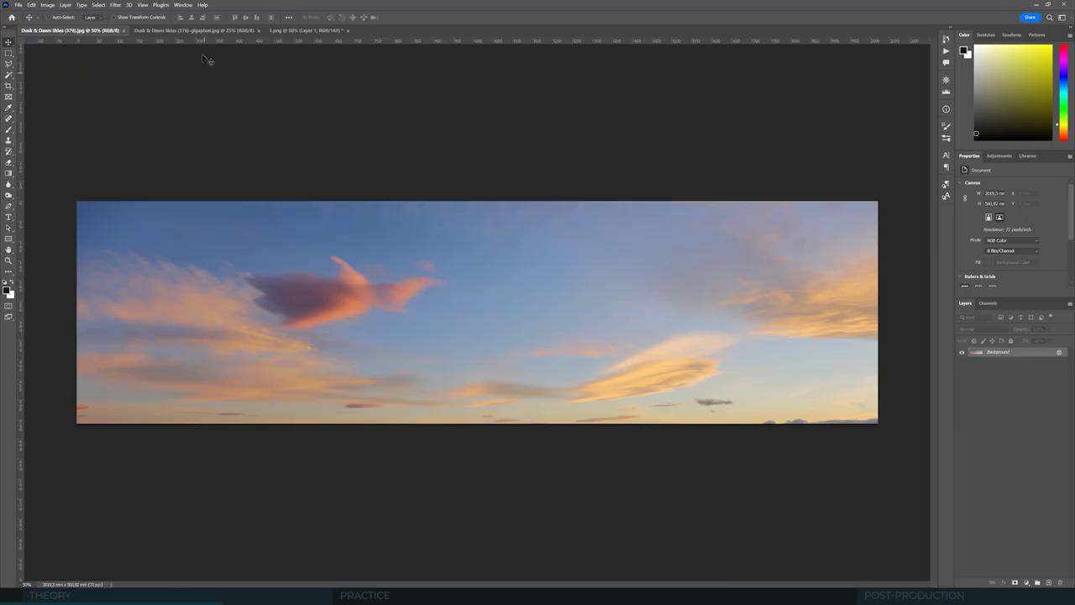
# Step: In Photoshop, copy a rectangular section of the Dusk & Dawn Skies panorama around the pink fish-shaped cloud
pyautogui.hotkey('ctrl', 'Tab')
pyautogui.hotkey('ctrl', 'Tab')
pyautogui.hotkey('ctrl', 'Tab')
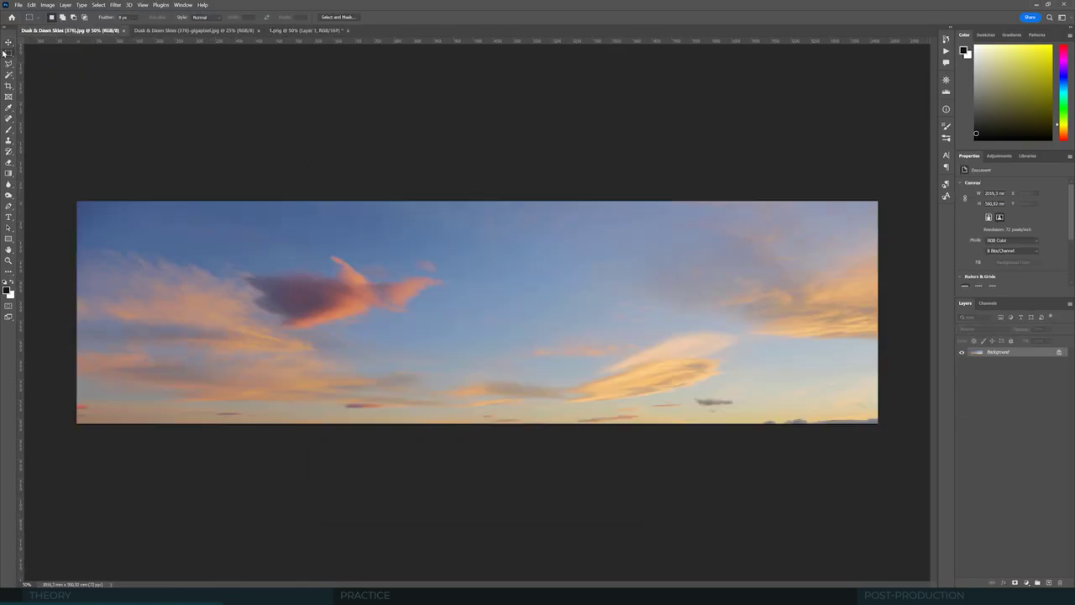
pyautogui.moveTo(216, 199); pyautogui.dragTo(504, 456)
pyautogui.hotkey('ctrl', 'c')
# Step: Paste the copied sky into 1.png and position it so the pink cloud sits above the house, beside the tree
pyautogui.hotkey('ctrl', 'Tab')
pyautogui.hotkey('ctrl', 'Tab')
pyautogui.hotkey('ctrl', 'v')
pyautogui.press('v')
pyautogui.click(552, 242)
pyautogui.moveTo(552, 243); pyautogui.dragTo(588, 196)
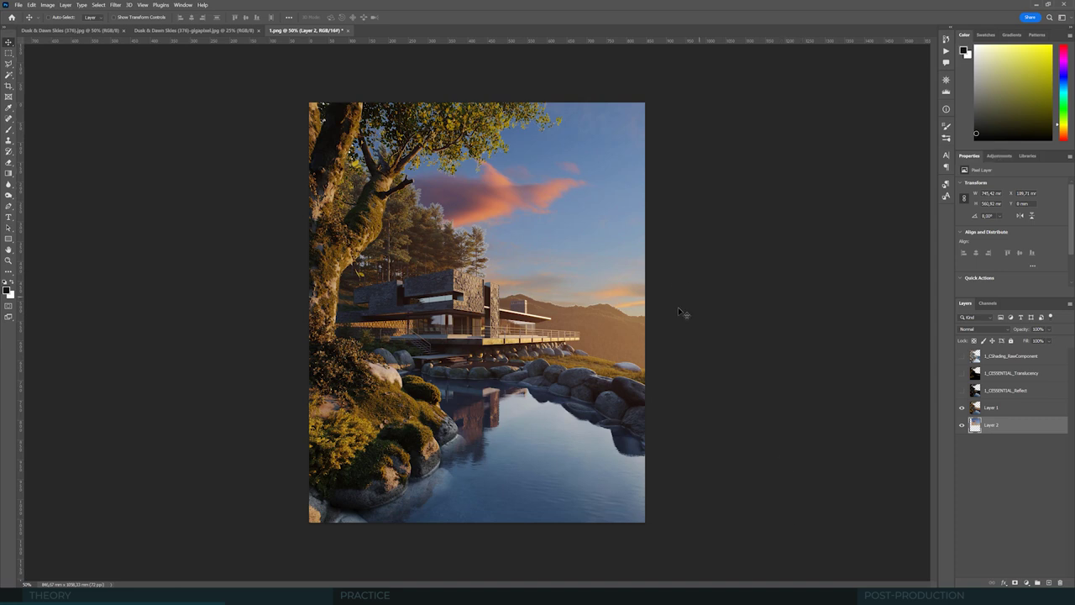
# Step: Add a Curves adjustment layer above the pasted sky and slightly raise the midtones of the RGB curve
pyautogui.click(999, 155)
pyautogui.click(983, 178)
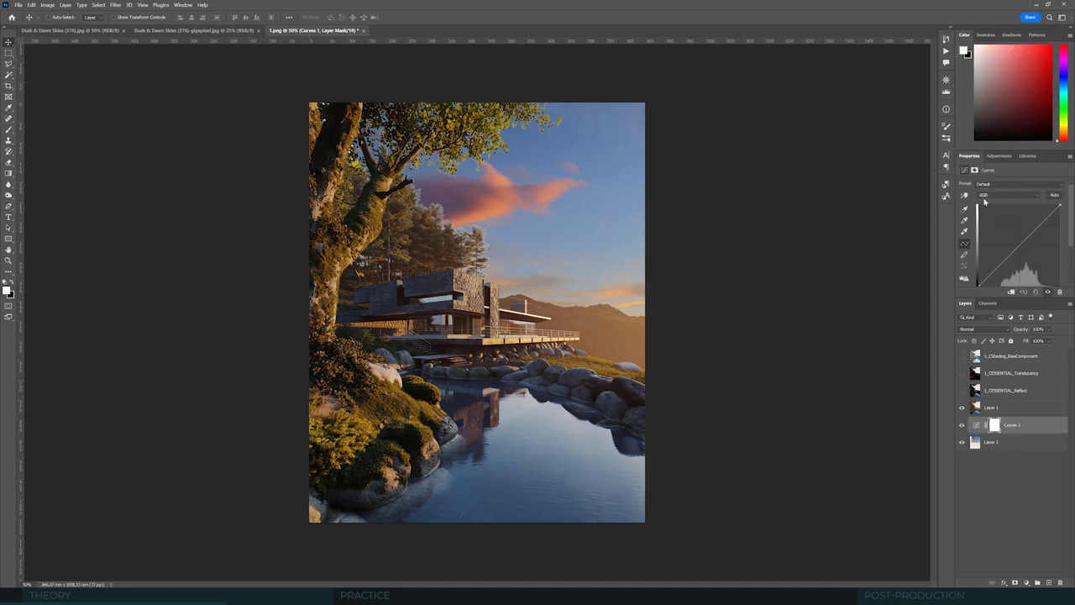
pyautogui.moveTo(1017, 247)
pyautogui.mouseDown()
pyautogui.moveTo(1017, 232)
pyautogui.moveTo(1018, 243)
pyautogui.mouseUp()
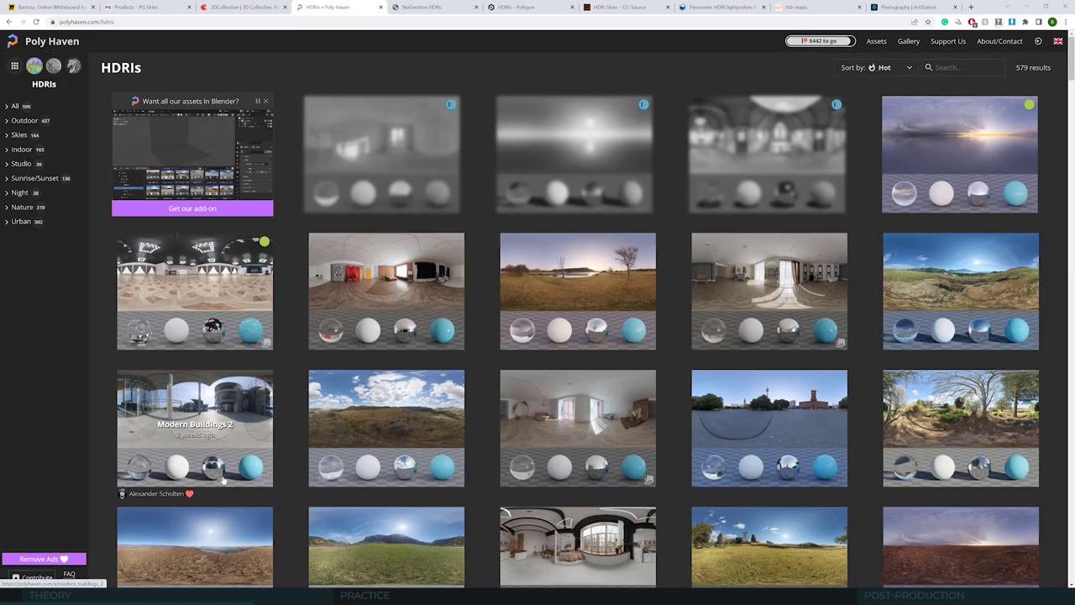
# Step: In the web browser, look through Poly Haven's HDRI library and inspect the Alps Field HDRI
pyautogui.scroll(-1, 438, 383)
pyautogui.scroll(-1, 437, 384)
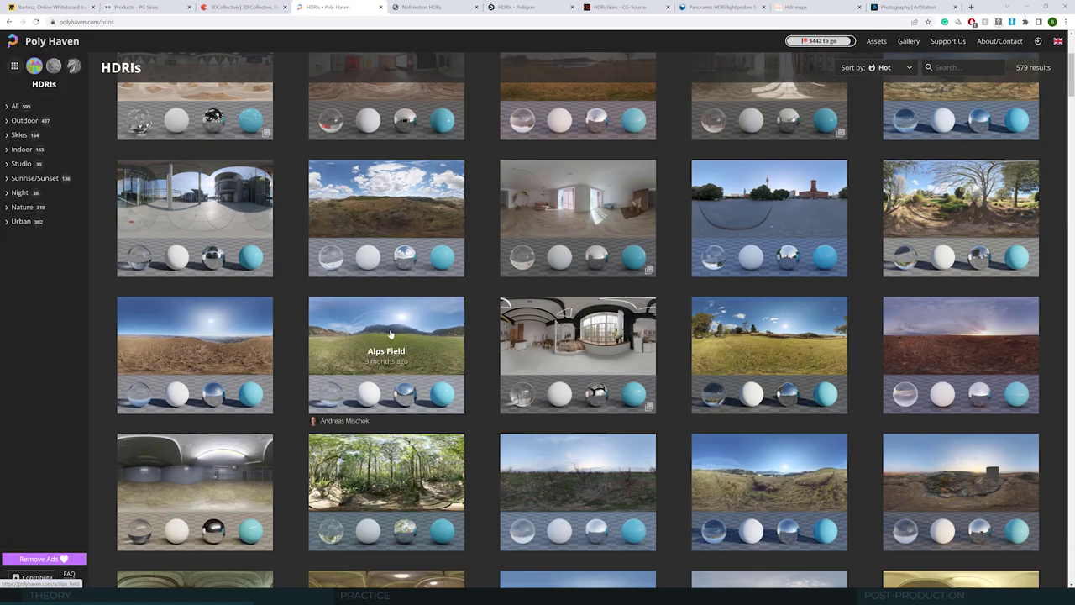
pyautogui.click(391, 338)
pyautogui.scroll(-2, 689, 378)
pyautogui.click(691, 367)
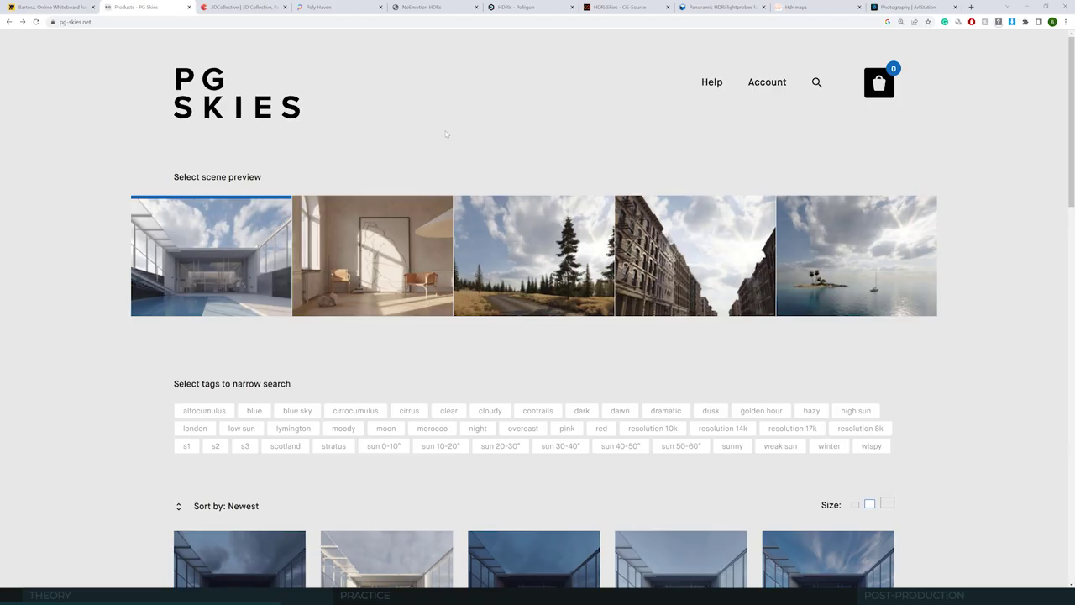
# Step: Open the 0817 sky on PG Skies, review its preview and details, and return to the product list
pyautogui.scroll(-2, 446, 134)
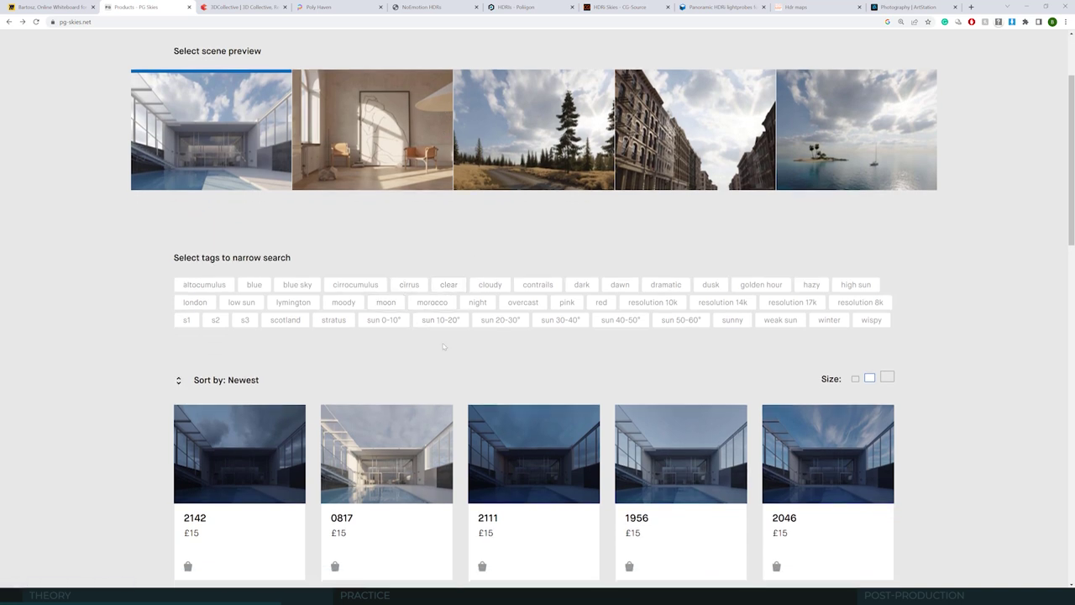
pyautogui.click(418, 426)
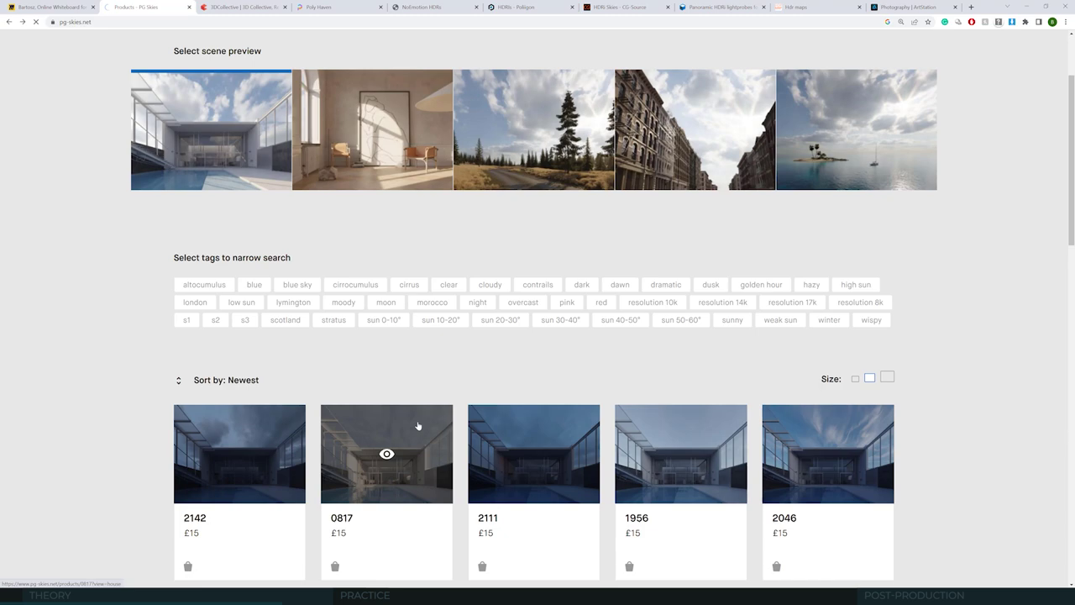
pyautogui.scroll(-3, 574, 201)
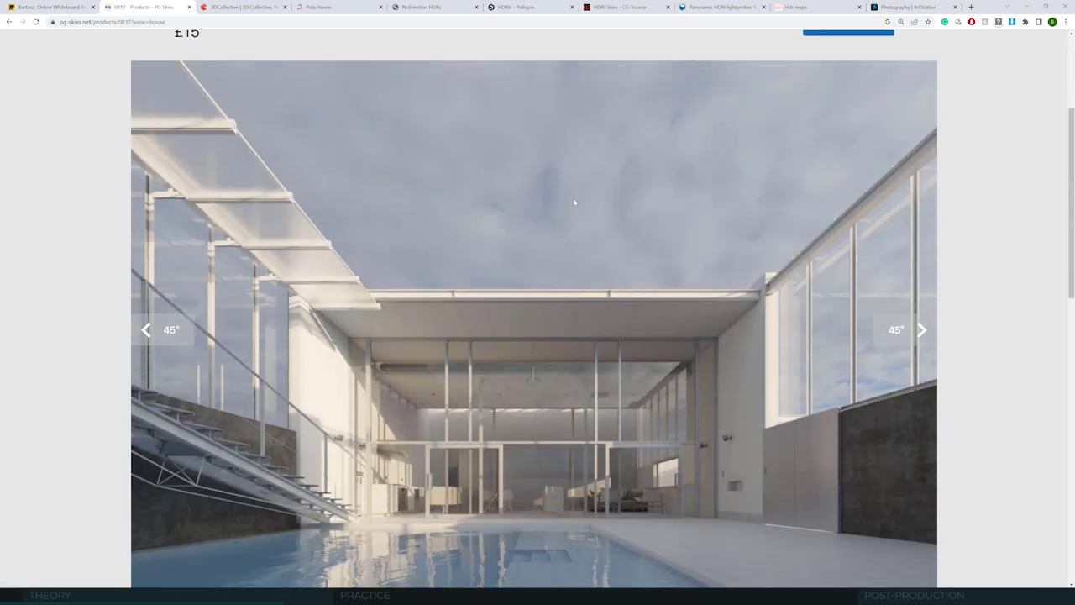
pyautogui.scroll(-7, 575, 202)
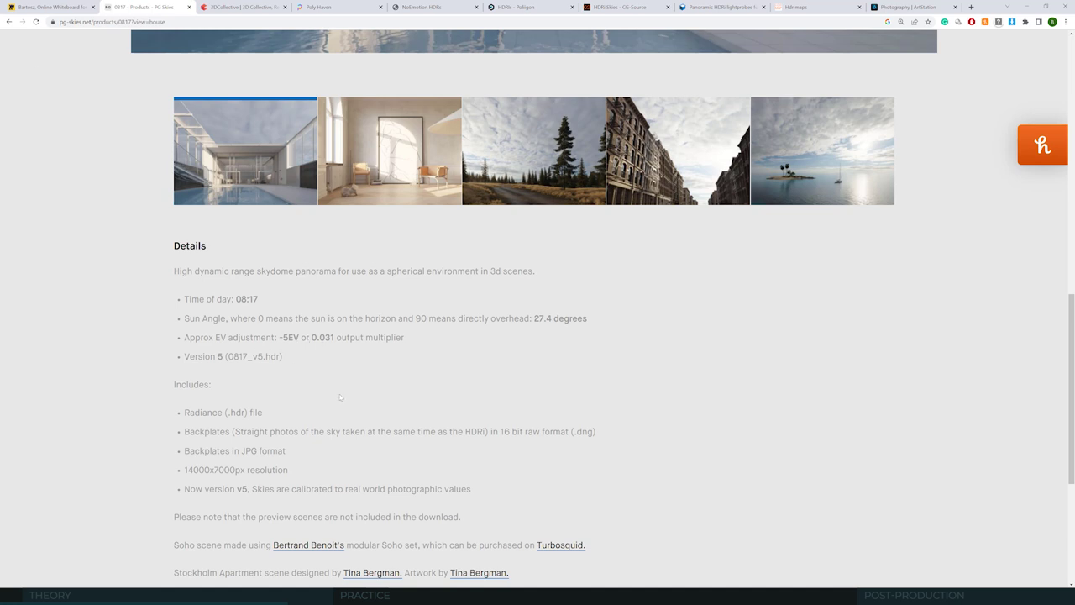
pyautogui.click(9, 22)
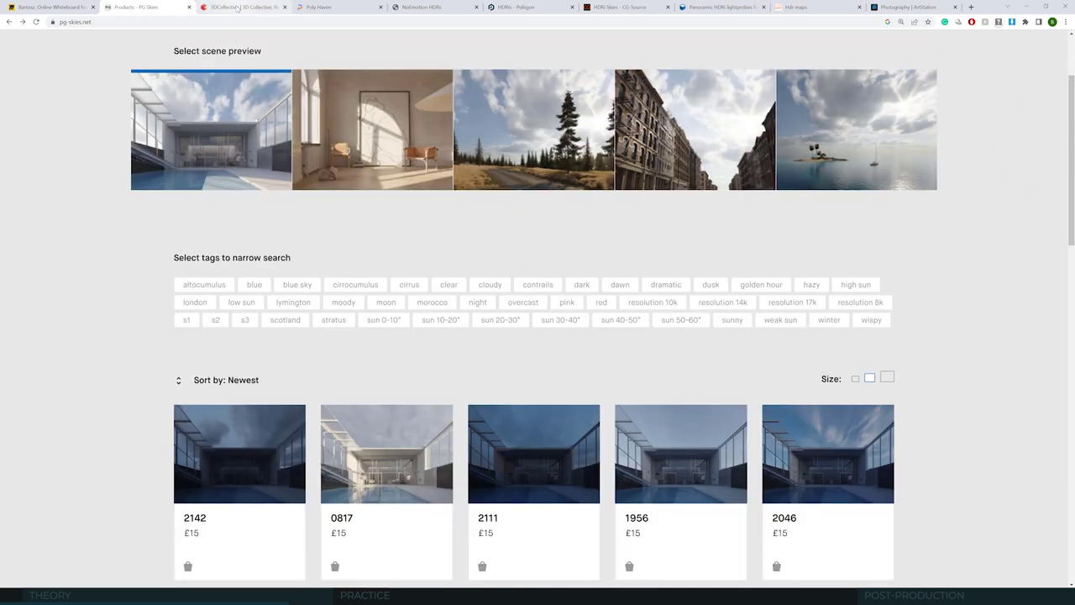
# Step: Look over the HDRi packs on the 3DCollective home page
pyautogui.click(237, 7)
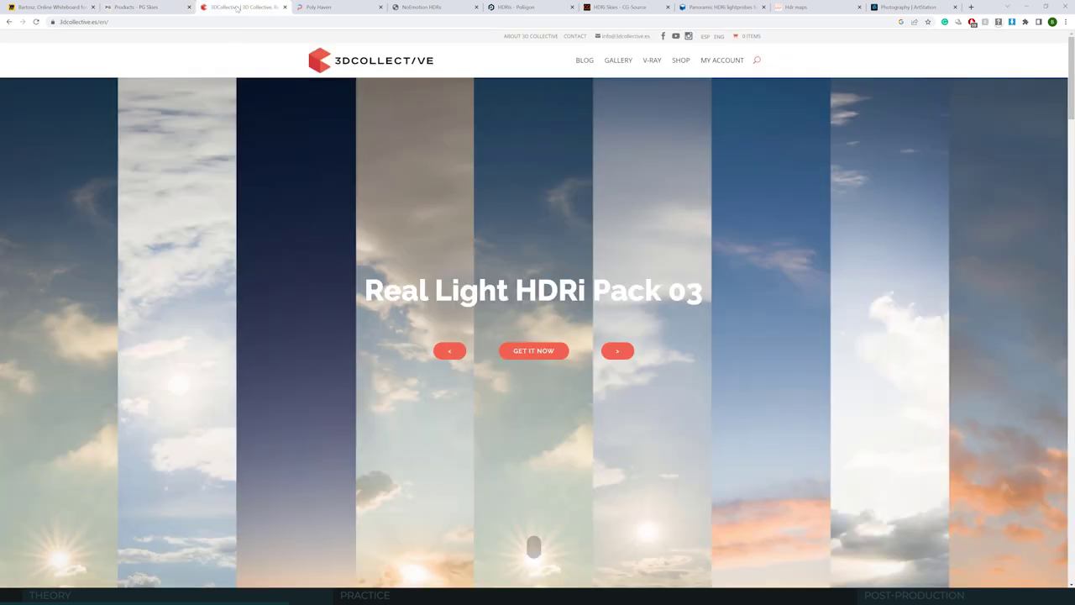
pyautogui.scroll(-2, 270, 189)
pyautogui.scroll(-4, 269, 189)
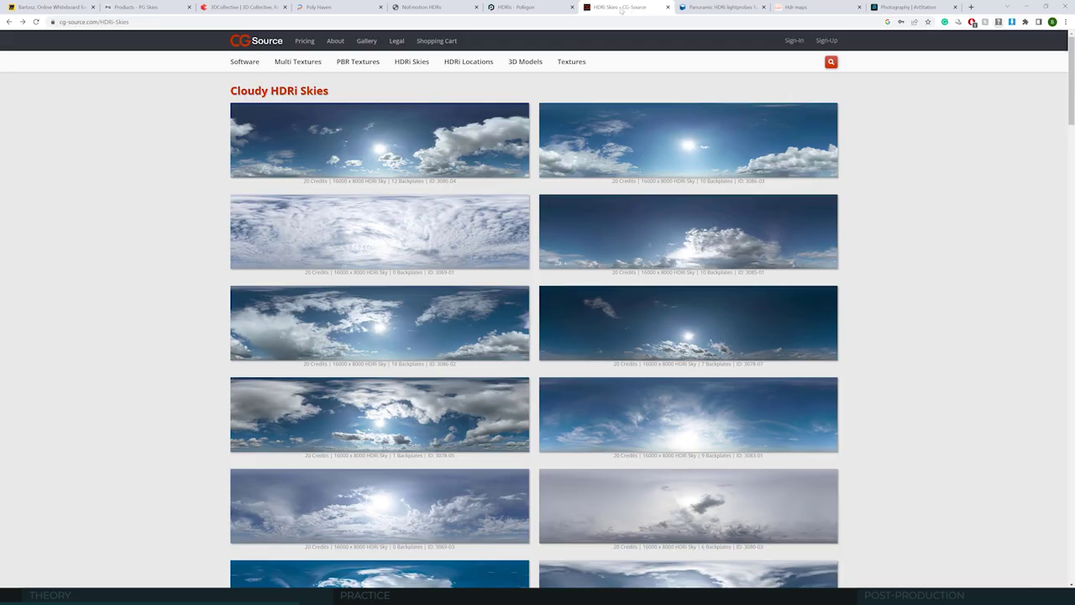
# Step: Place the CG Source page next to 3DCollective and look through its HDRi Skies categories from cloudy to timelapses
pyautogui.moveTo(632, 10); pyautogui.dragTo(338, 7)
pyautogui.scroll(-3, 219, 247)
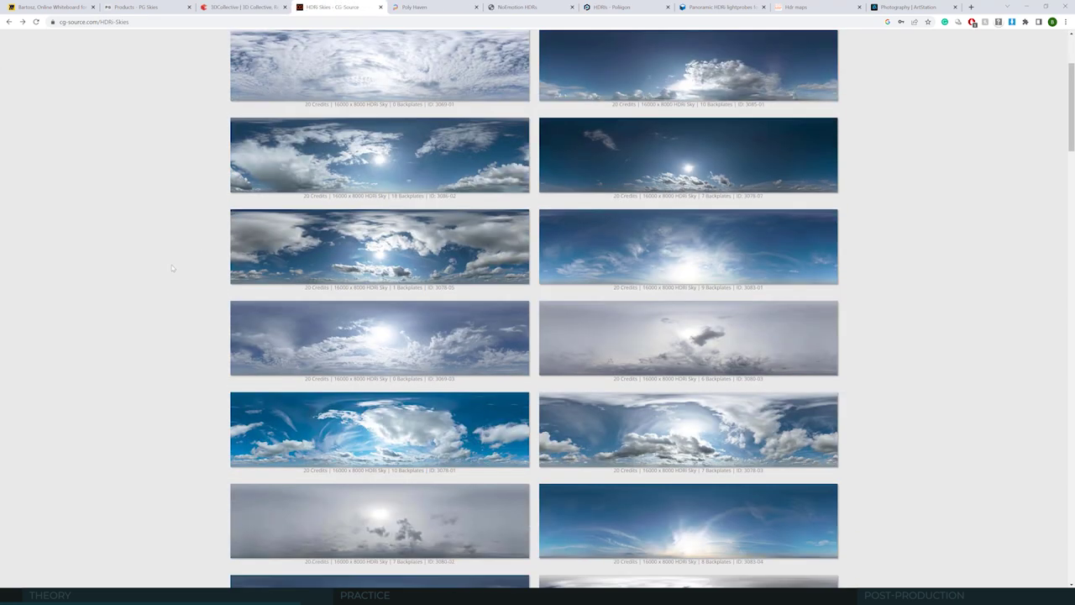
pyautogui.scroll(-15, 171, 268)
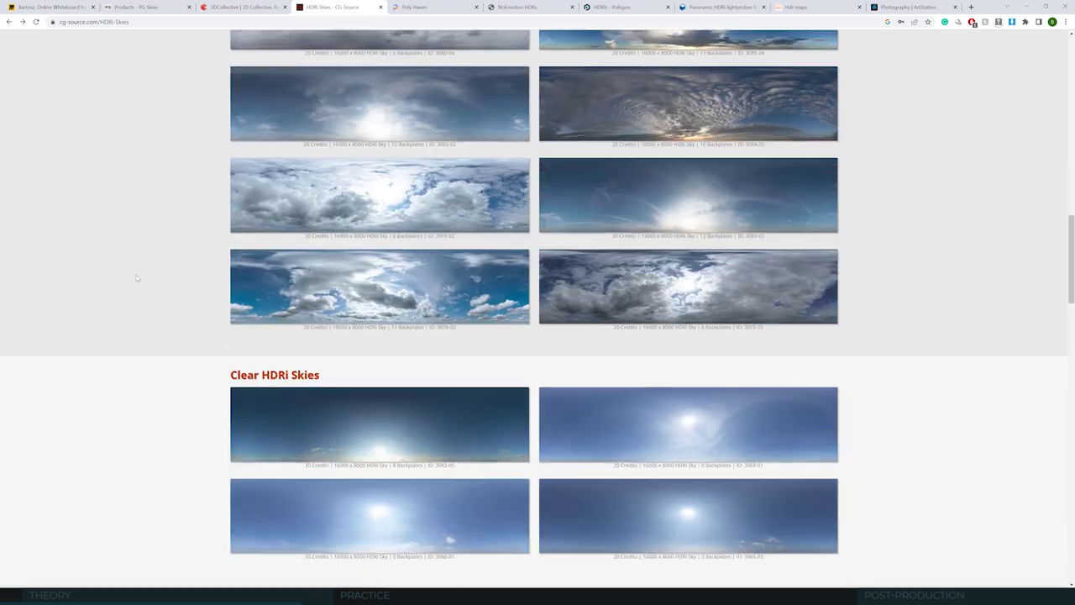
pyautogui.scroll(-15, 136, 277)
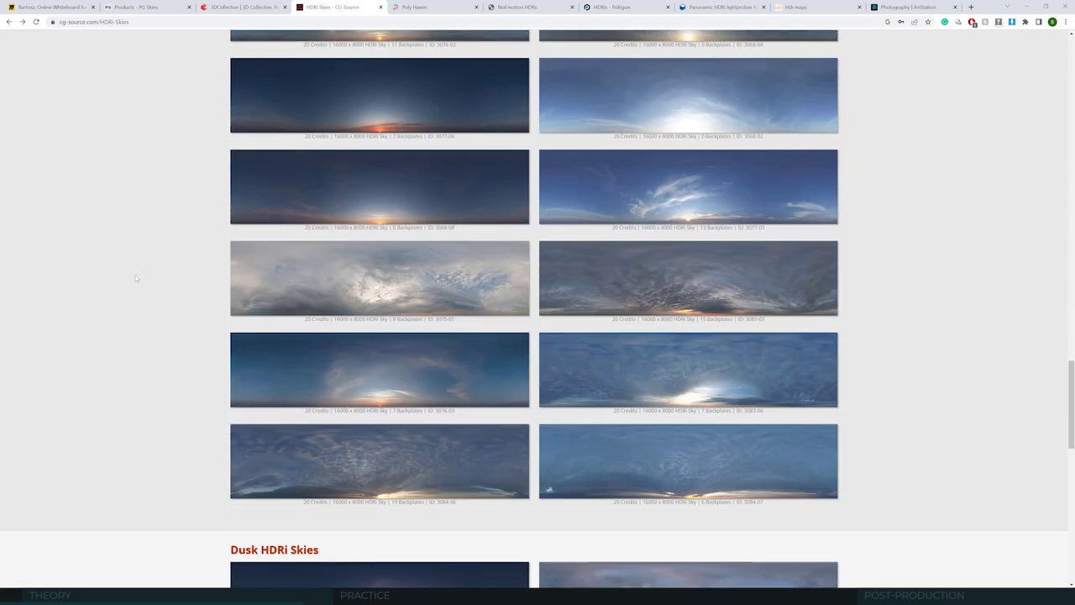
pyautogui.scroll(-13, 137, 277)
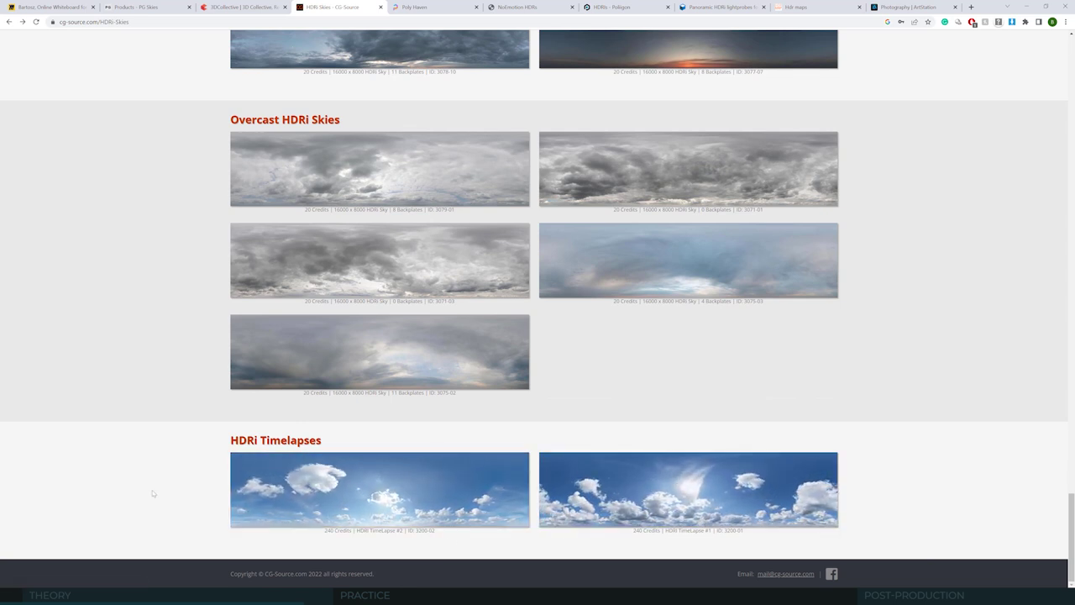
# Step: Open the HDRI library on the Poly Haven site
pyautogui.click(425, 7)
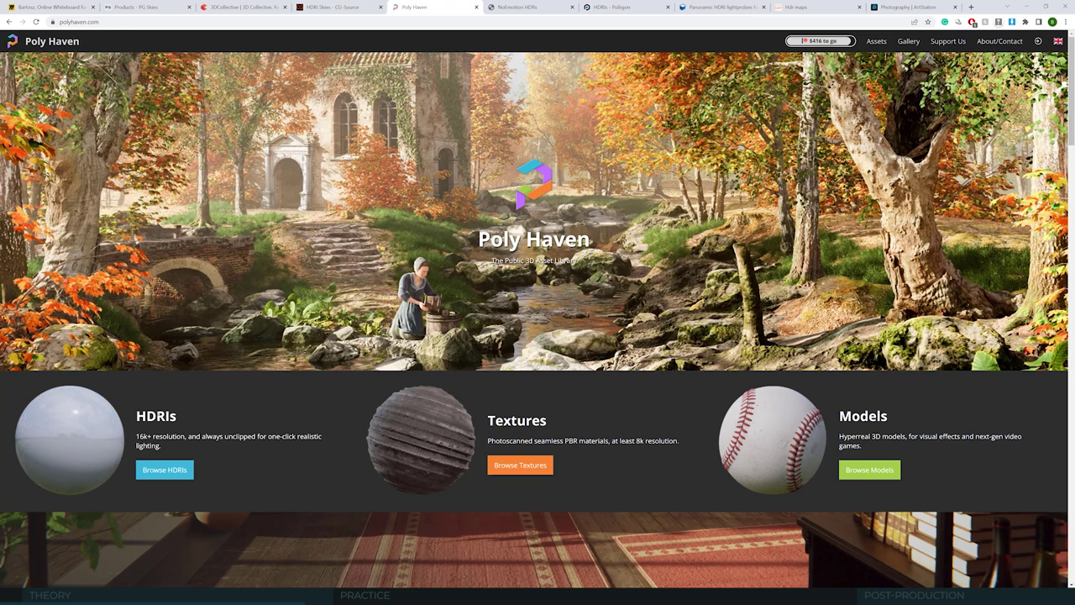
pyautogui.click(171, 472)
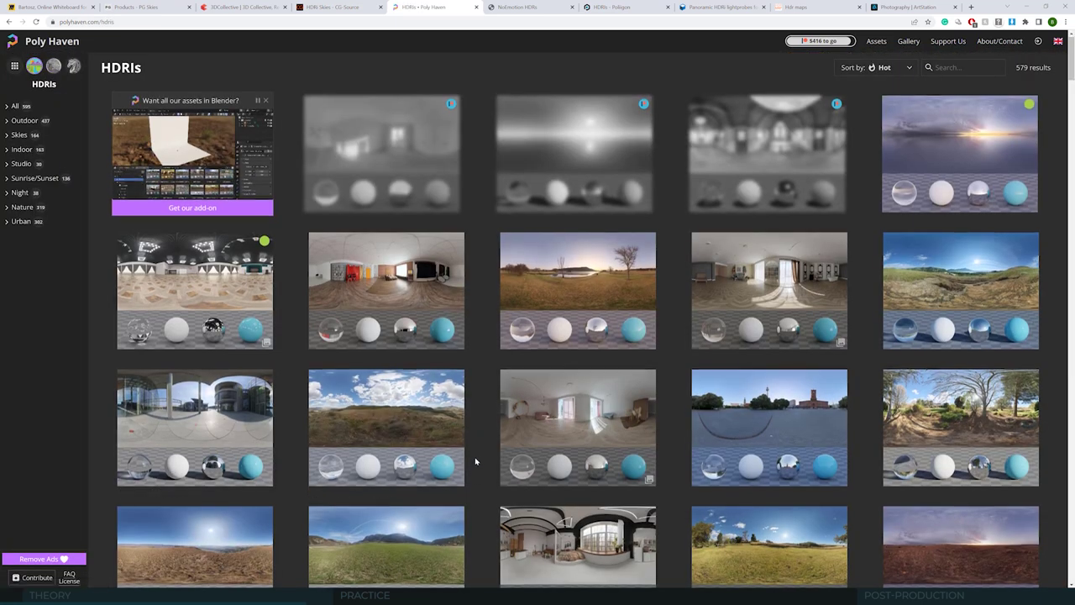
# Step: Open the Alps Field HDRI on Poly Haven, and look through the day skies on the NoEmotion HDRs site
pyautogui.scroll(-2, 474, 461)
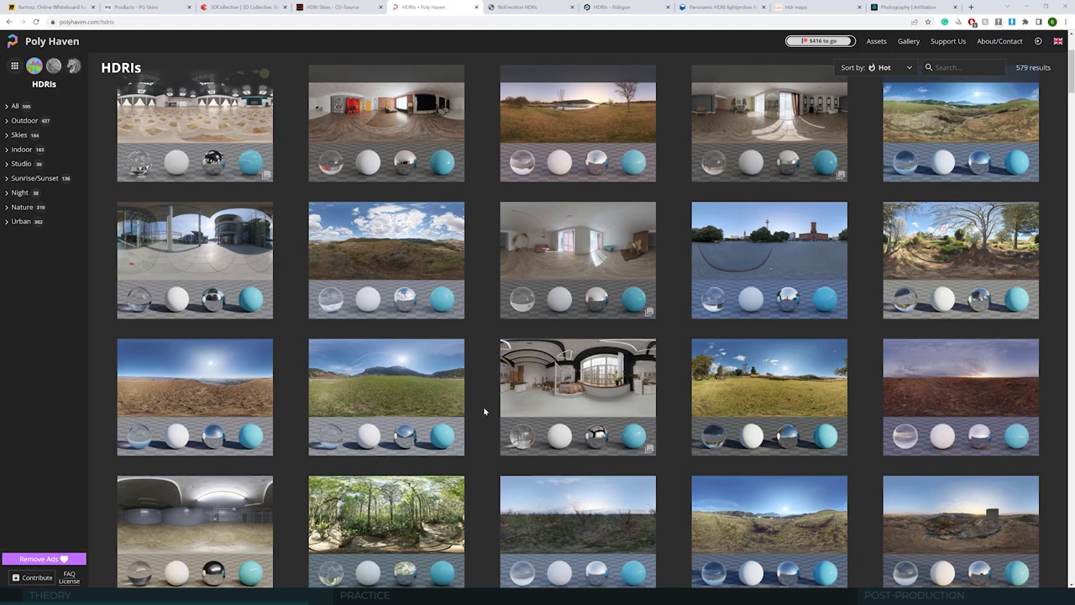
pyautogui.click(445, 396)
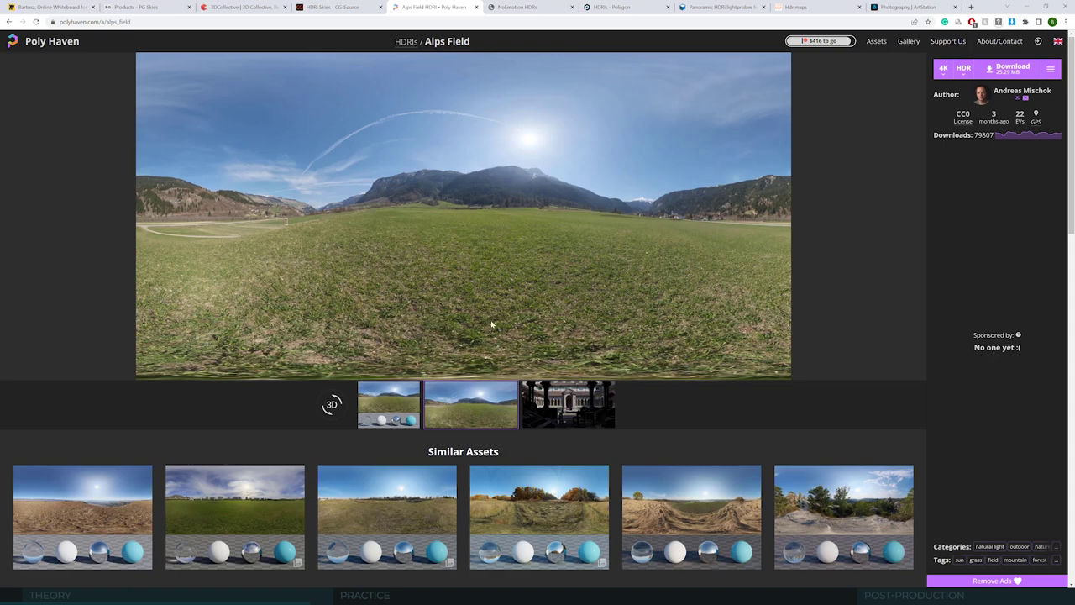
pyautogui.click(517, 6)
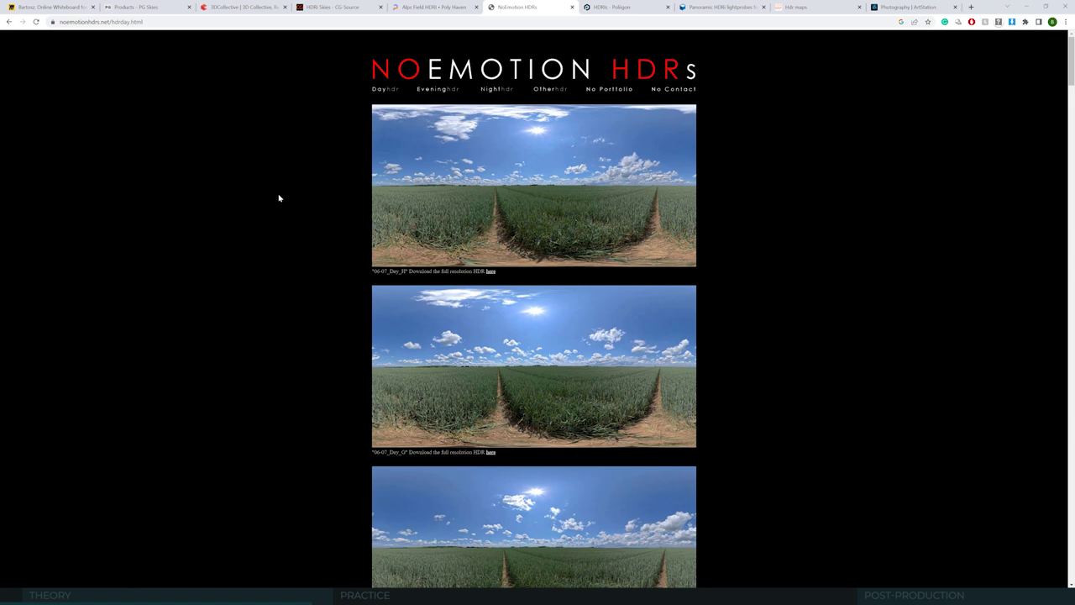
pyautogui.scroll(-10, 271, 223)
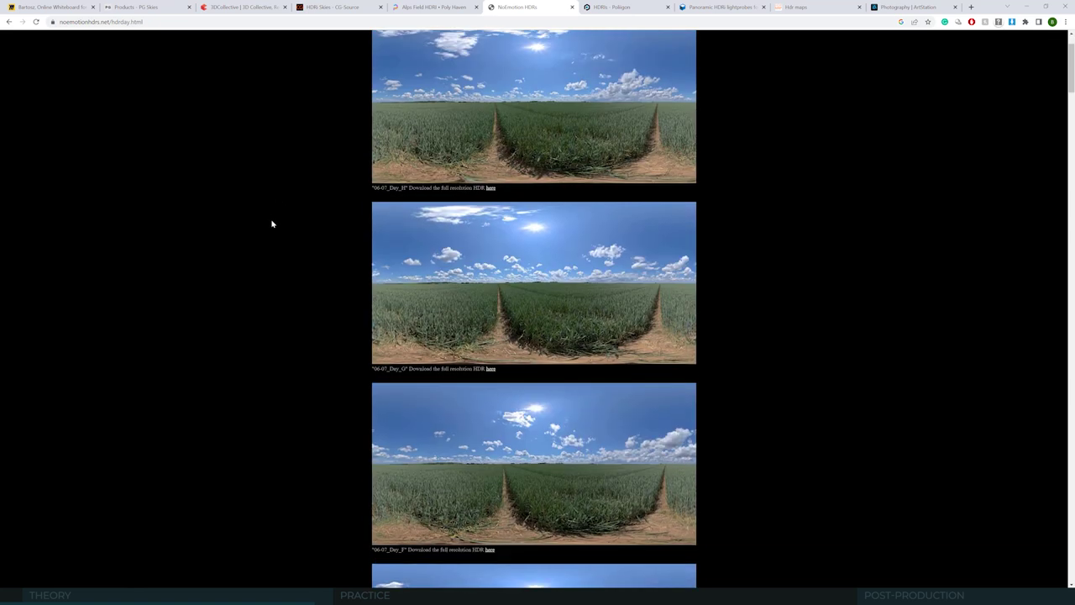
pyautogui.scroll(10, 289, 240)
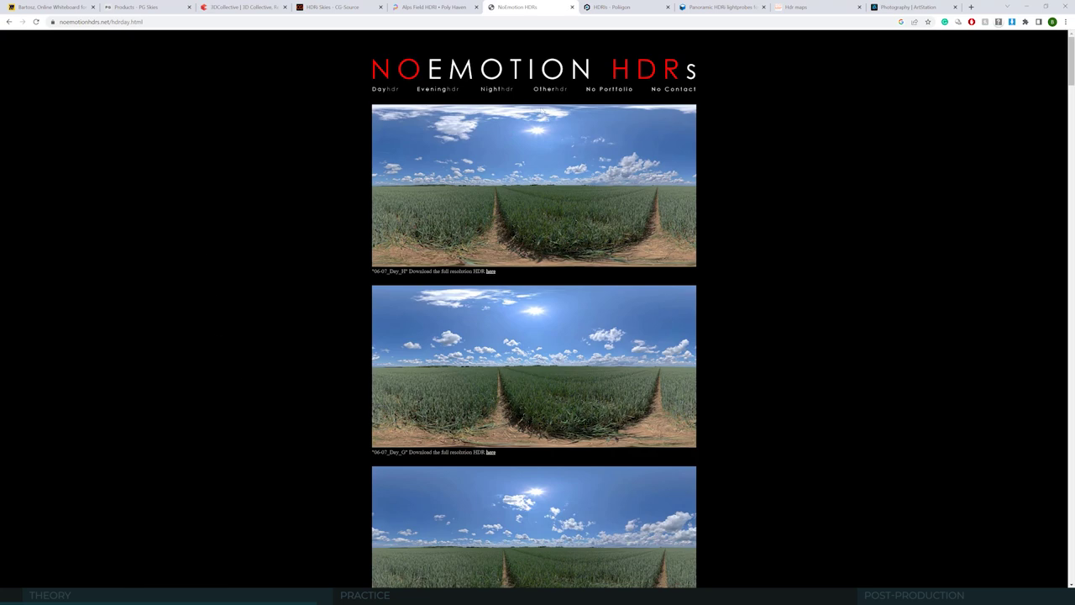
# Step: Look through the HDRI library on the Poliigon site and go on to page 2 of the list
pyautogui.click(619, 7)
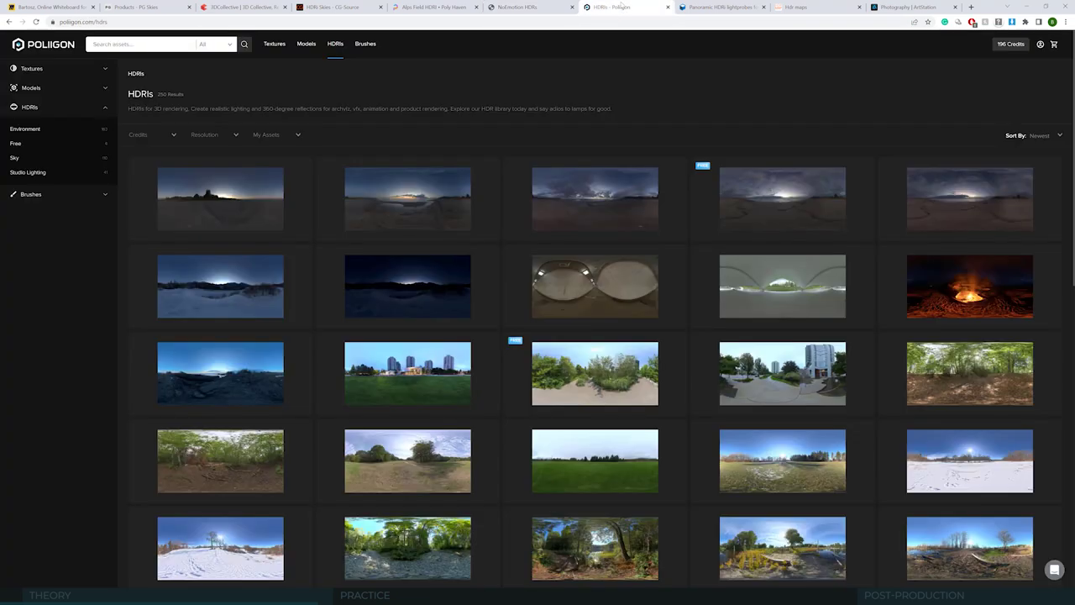
pyautogui.scroll(-5, 489, 227)
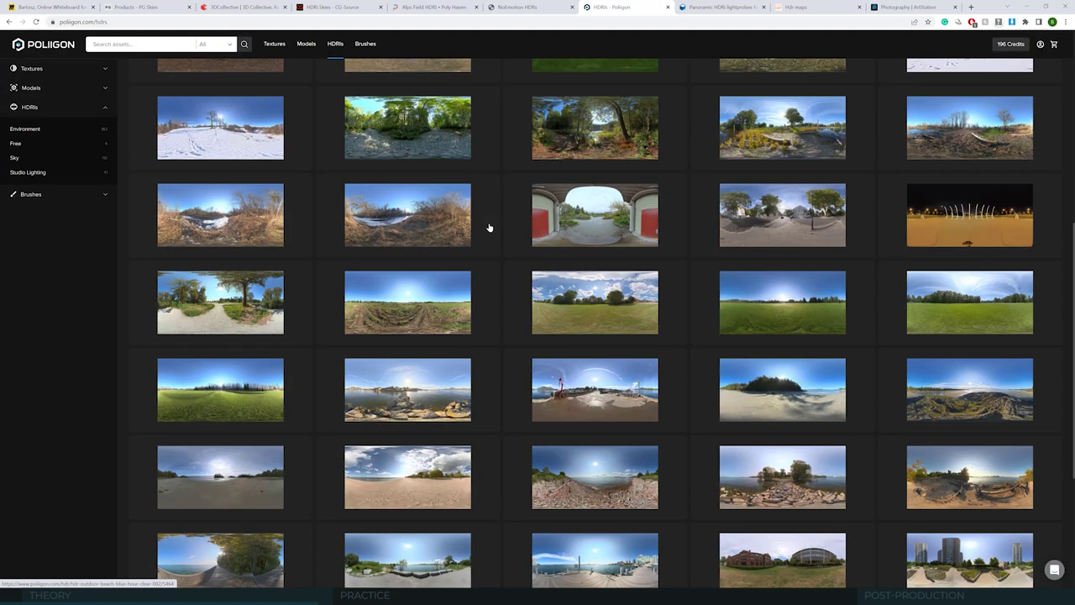
pyautogui.scroll(-3, 489, 228)
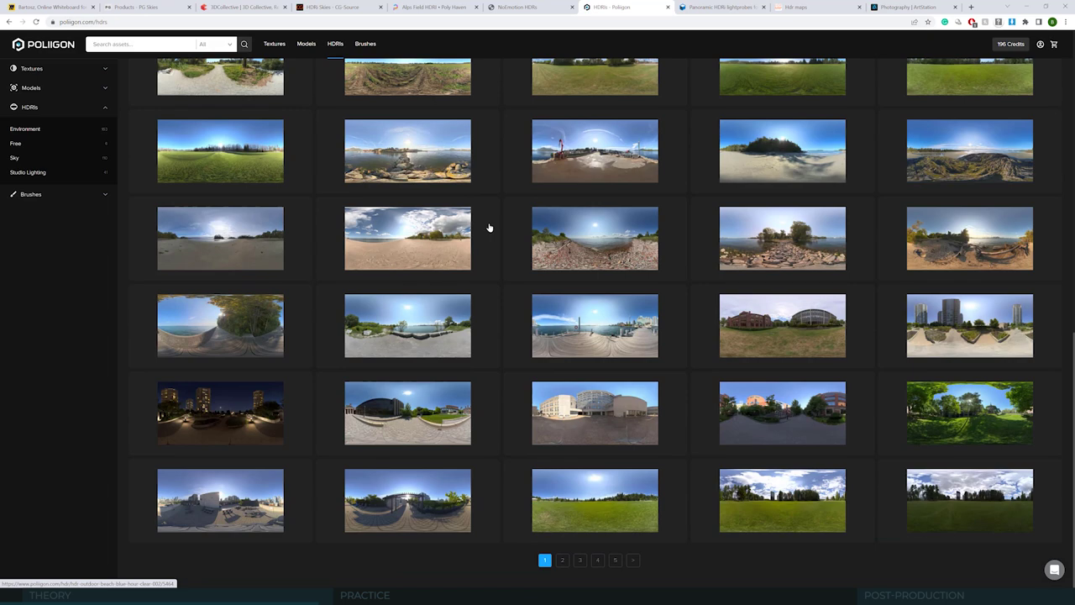
pyautogui.click(614, 560)
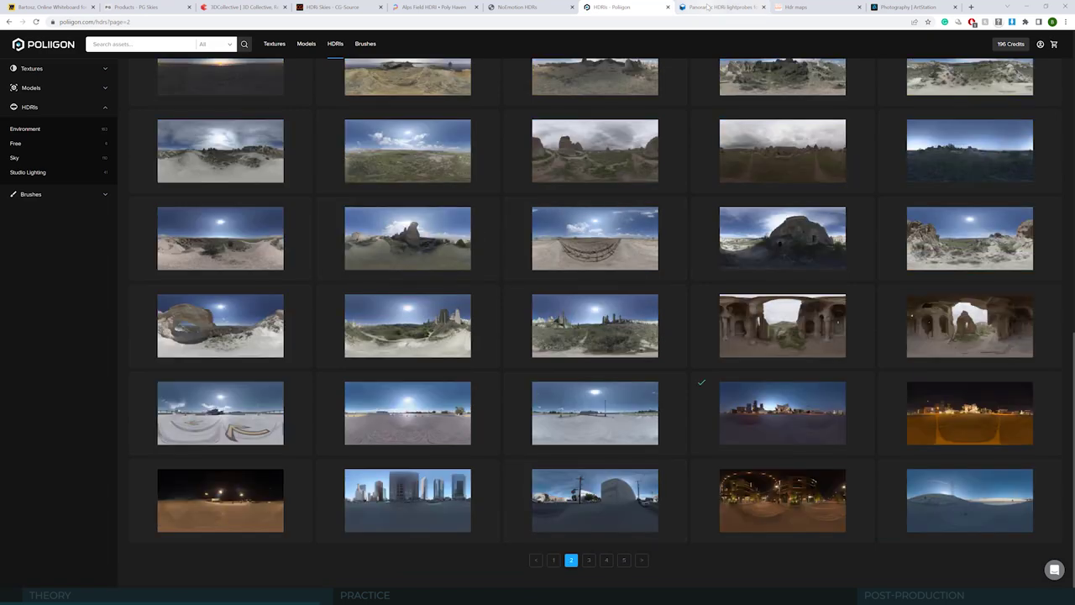
# Step: Look over the panoramic HDR spheres on Textures.com and the photography resources for hdri on the ArtStation marketplace
pyautogui.click(709, 7)
pyautogui.scroll(-8, 665, 121)
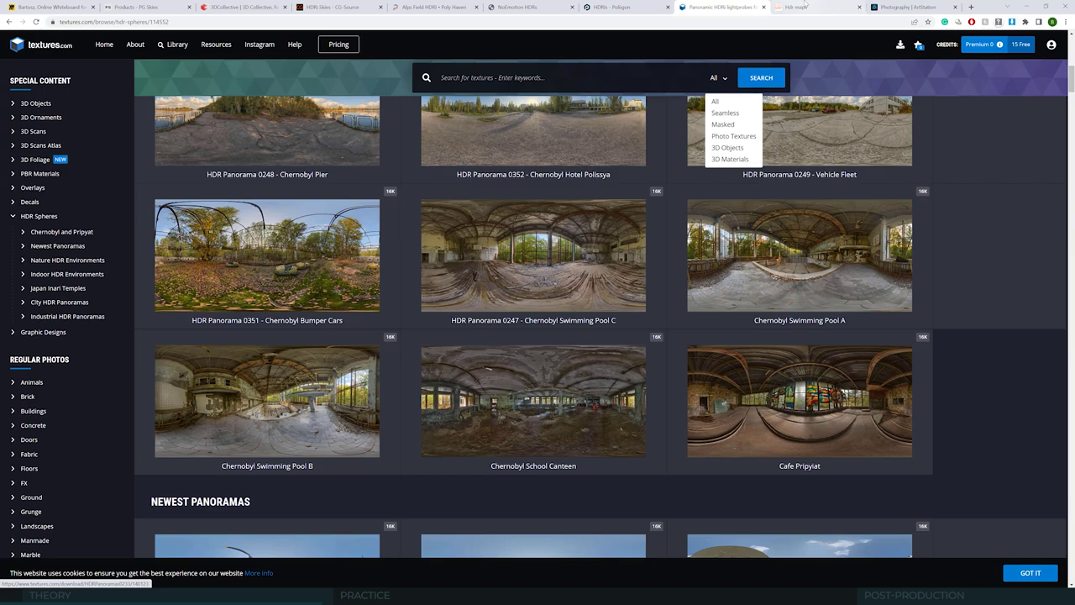
pyautogui.click(908, 6)
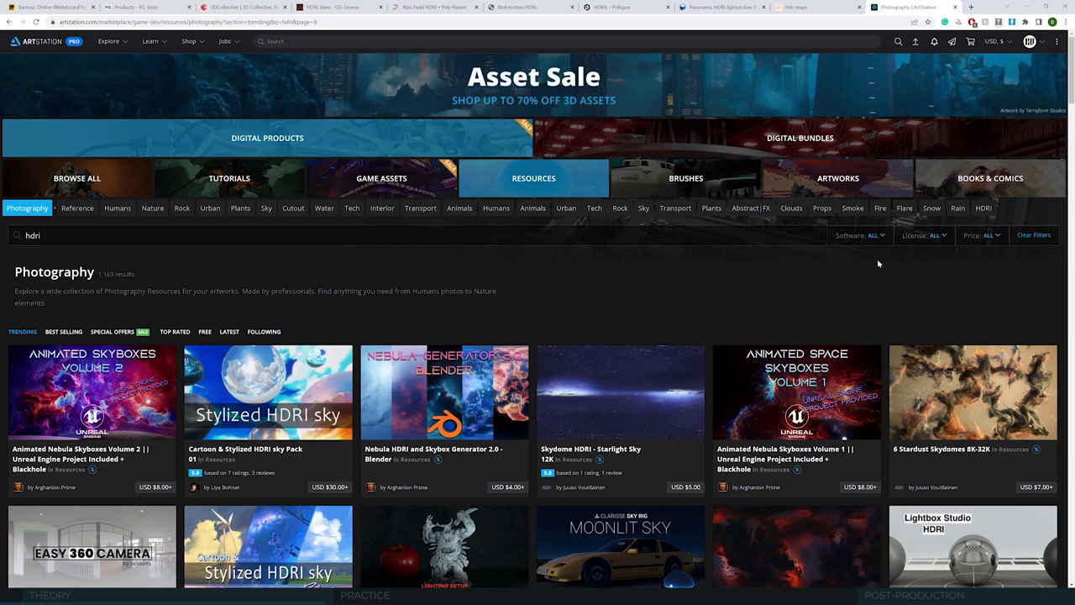
pyautogui.scroll(-2, 798, 286)
pyautogui.scroll(-2, 694, 170)
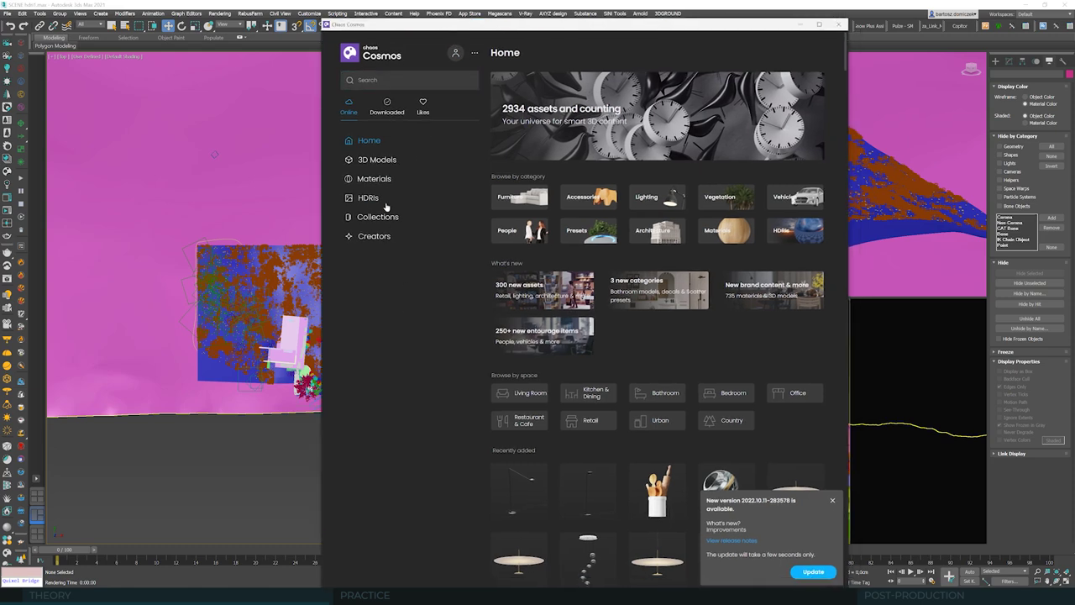
# Step: Look through the Day, Evening and Studio HDRI categories in Chaos Cosmos inside 3ds Max
pyautogui.click(368, 198)
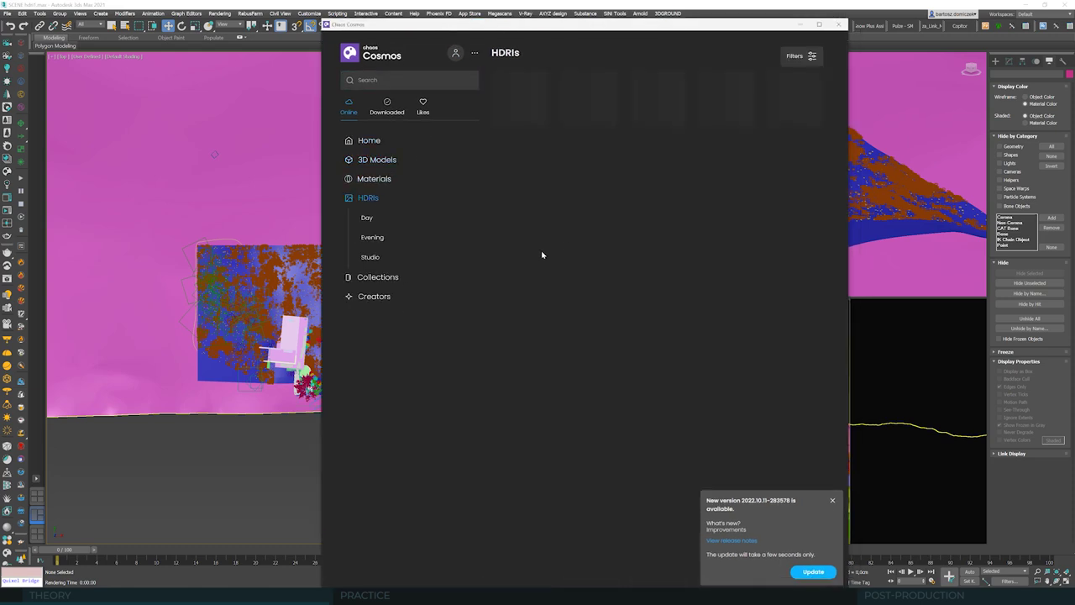
pyautogui.click(368, 219)
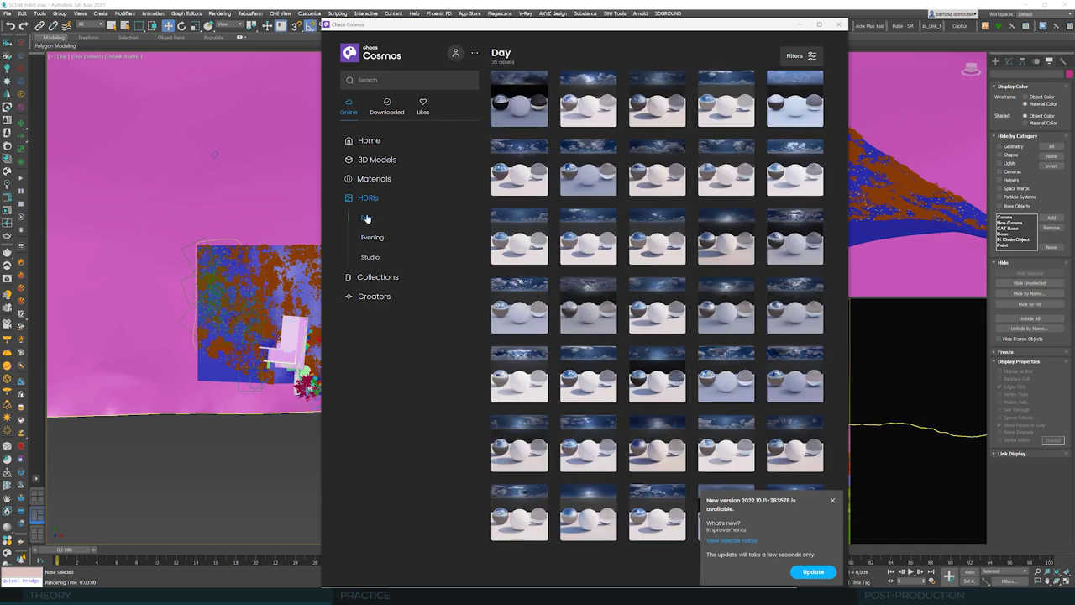
pyautogui.click(376, 239)
pyautogui.click(377, 258)
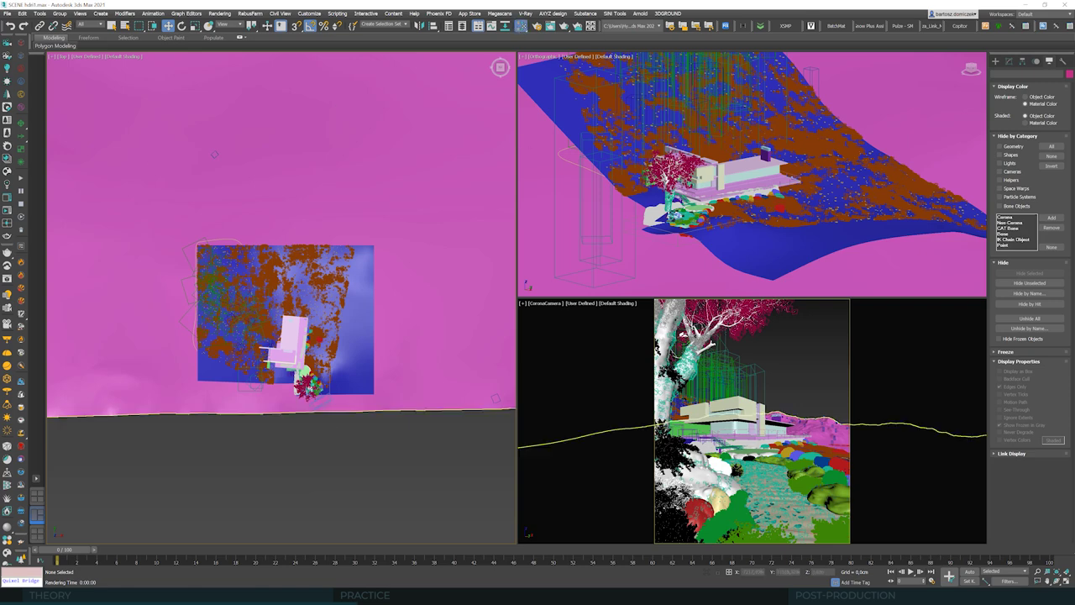
# Step: In the Slate Material Editor, create a CoronaBitmap map that loads 1714_v5.hdr from the COMMONPOINT HDRI folder with real pixel storage
pyautogui.click(521, 25)
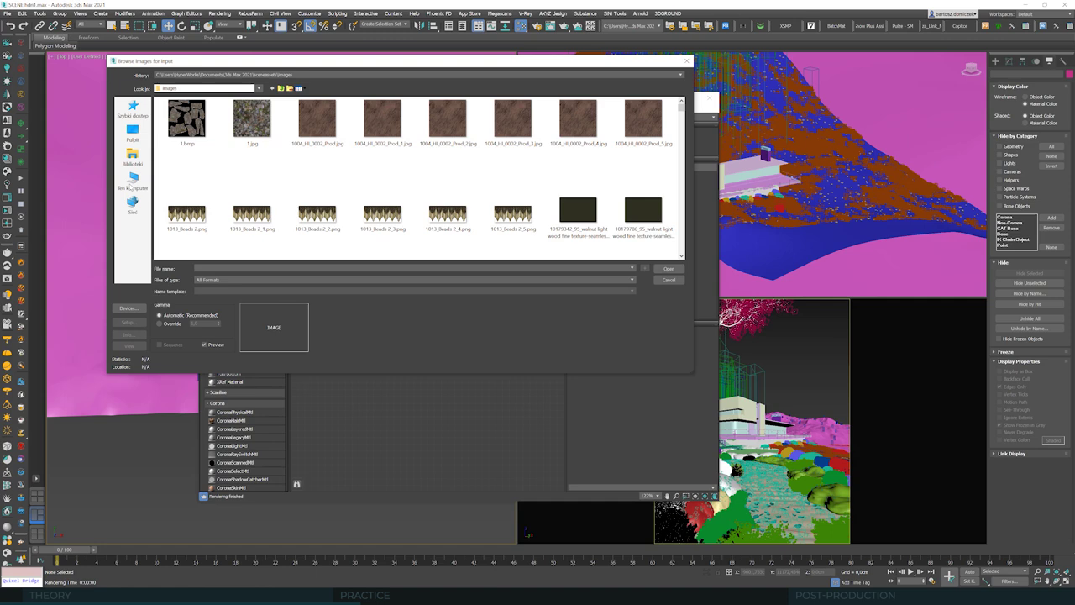
pyautogui.click(133, 180)
pyautogui.doubleClick(185, 172)
pyautogui.doubleClick(176, 152)
pyautogui.doubleClick(172, 131)
pyautogui.doubleClick(170, 110)
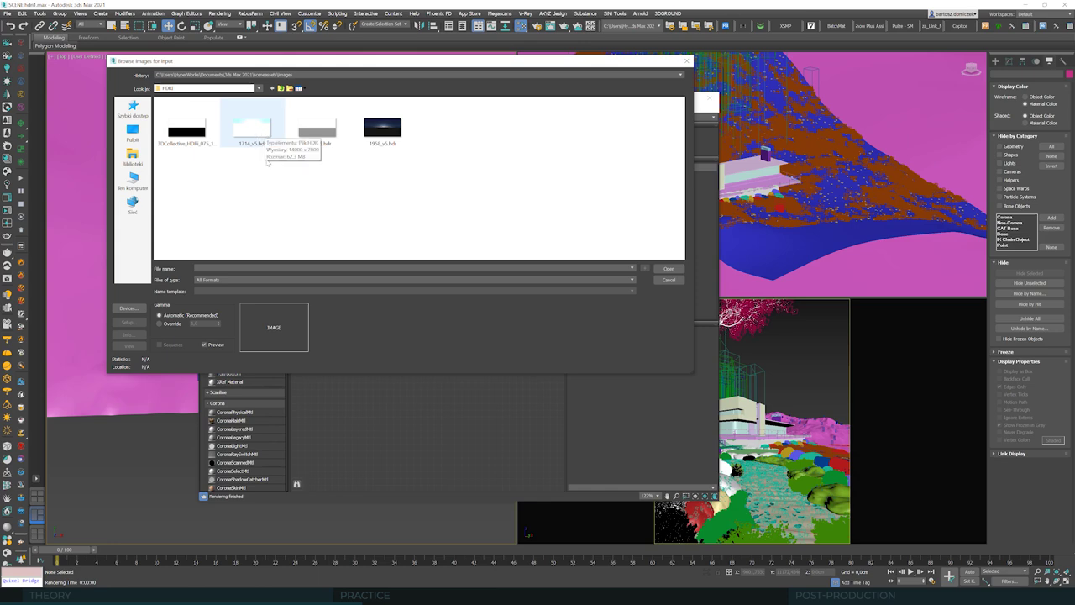
pyautogui.click(261, 130)
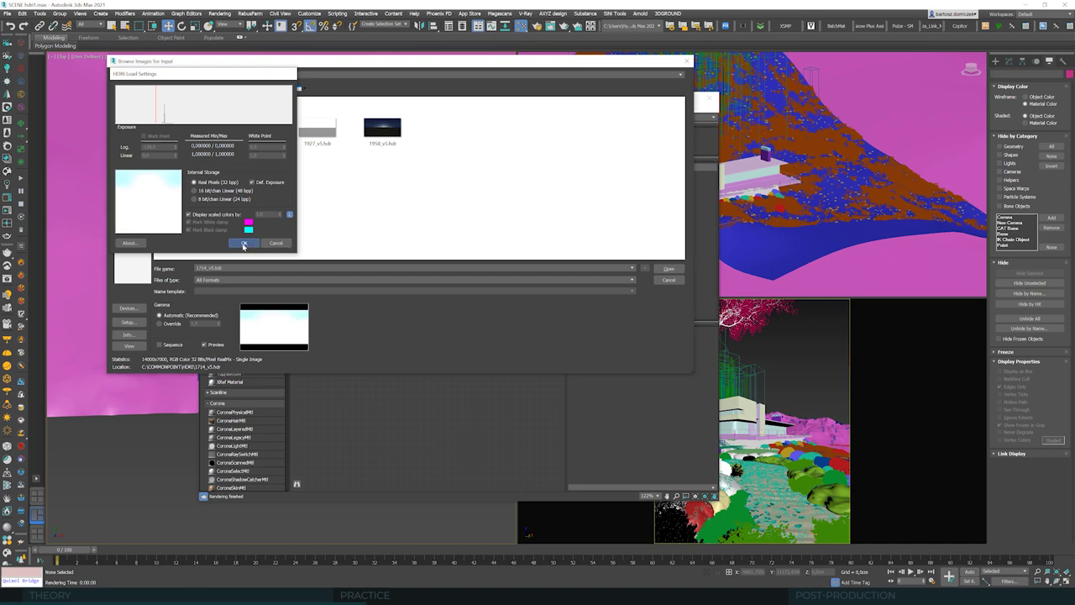
pyautogui.click(243, 243)
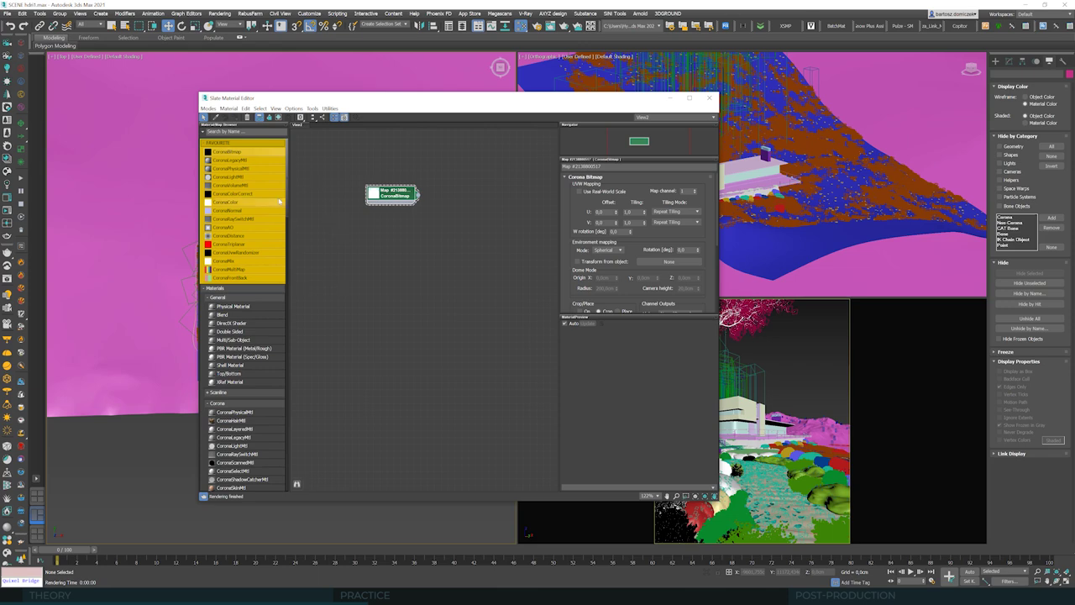
# Step: Add a CoronaColorCorrect map beside the bitmap and connect the HDRI bitmap to its input
pyautogui.click(249, 194)
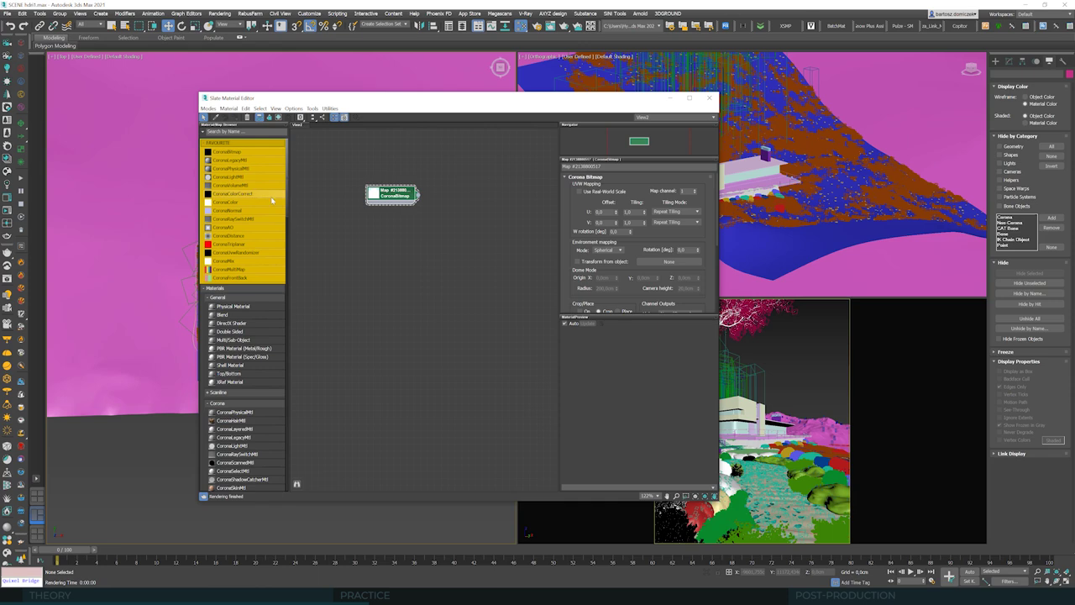
pyautogui.click(465, 196)
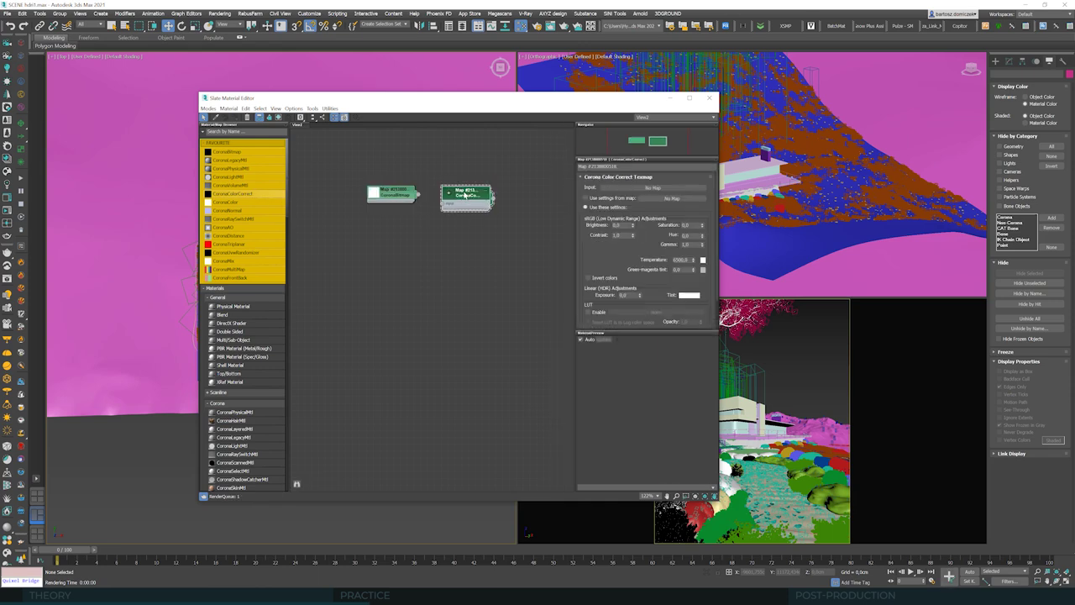
pyautogui.rightClick(462, 193)
pyautogui.moveTo(463, 194); pyautogui.dragTo(455, 188)
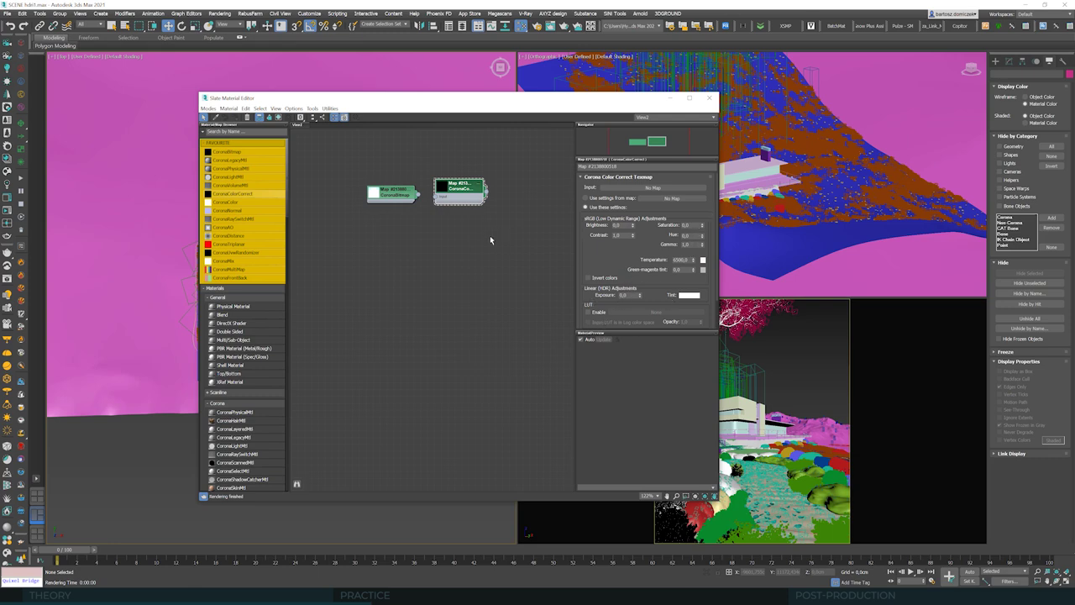
pyautogui.moveTo(418, 195); pyautogui.dragTo(436, 199)
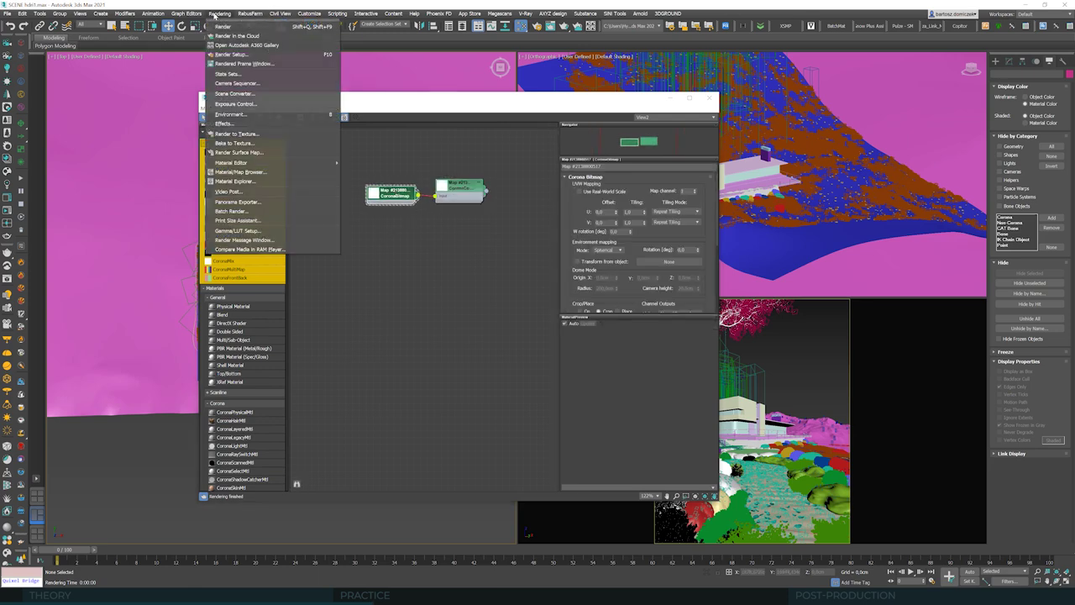
# Step: Assign the CoronaColorCorrect map as the single-map scene environment in Render Setup and start interactive rendering
pyautogui.click(219, 14)
pyautogui.click(241, 54)
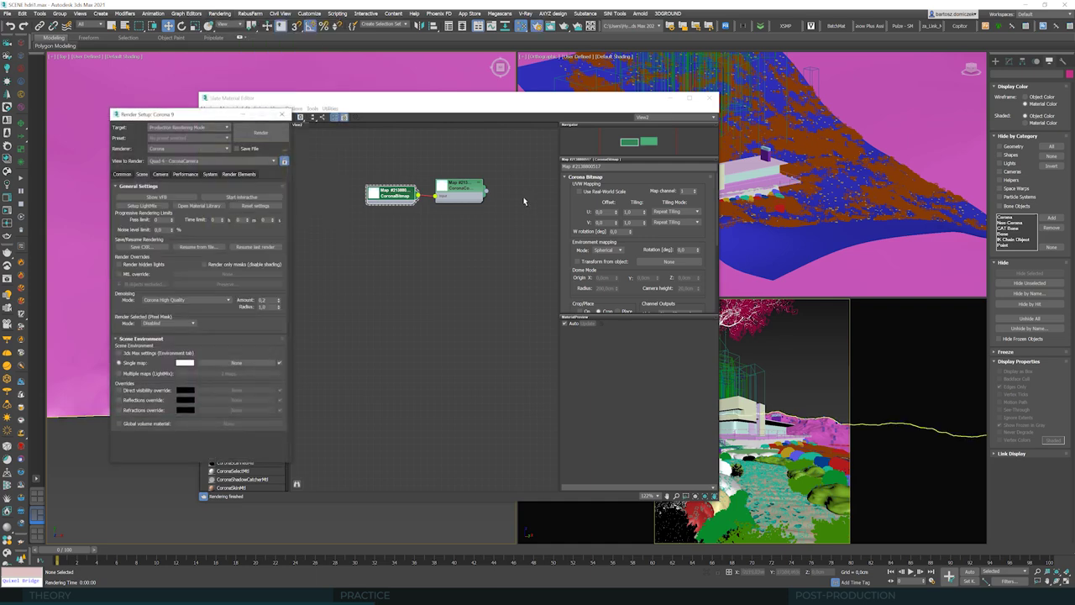
pyautogui.moveTo(485, 191)
pyautogui.mouseDown()
pyautogui.moveTo(508, 205)
pyautogui.moveTo(497, 205)
pyautogui.mouseUp()
pyautogui.moveTo(423, 100); pyautogui.dragTo(621, 120)
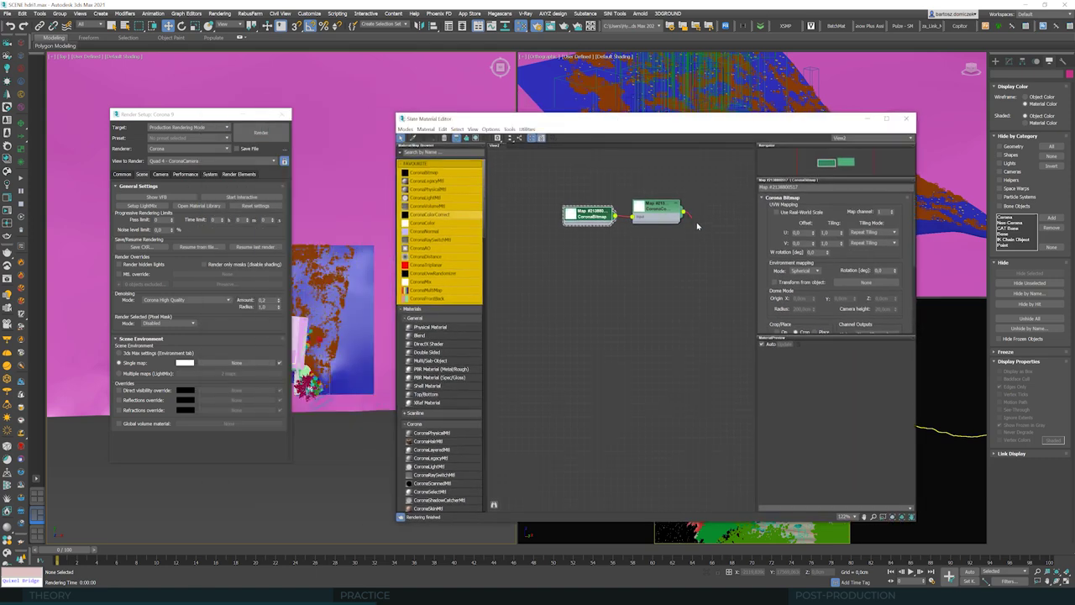
pyautogui.moveTo(698, 224); pyautogui.dragTo(224, 368)
pyautogui.click(179, 316)
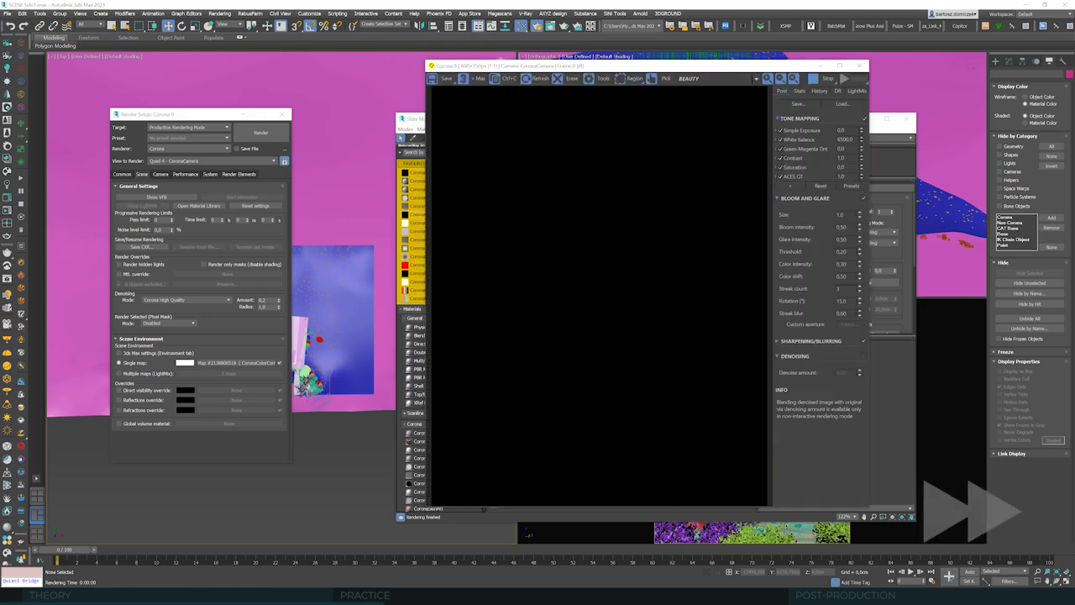
# Step: Set the Simple Exposure in the render's tone mapping to -1.6
pyautogui.click(861, 129)
pyautogui.moveTo(861, 136); pyautogui.dragTo(881, 228)
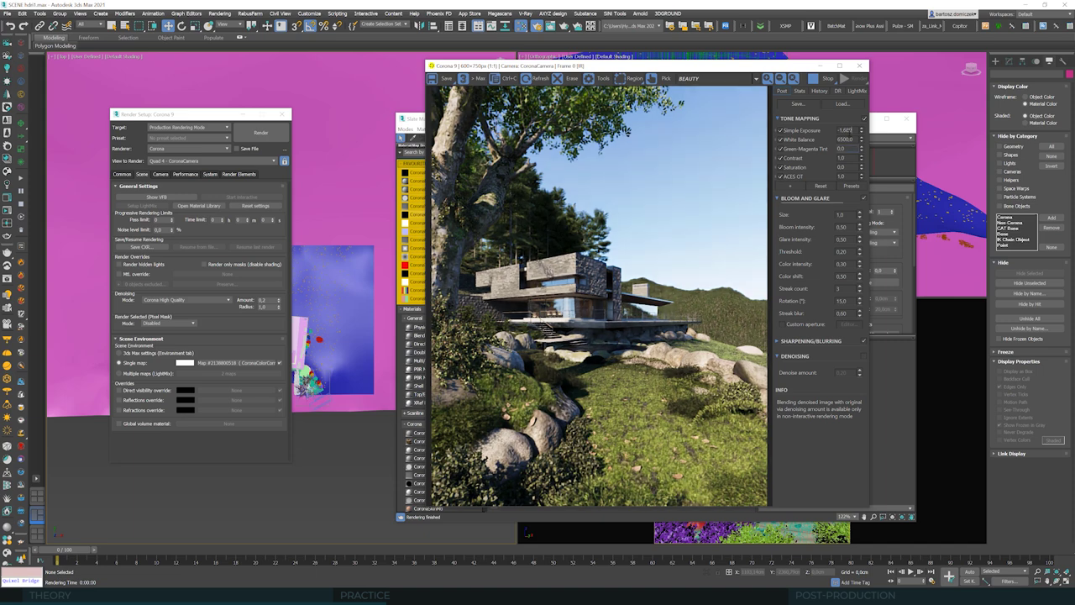
pyautogui.write('-1,6')
# Step: Add a Tone Curve operator above ACES OT in the tone mapping stack and set its Darks to 0.2
pyautogui.click(790, 187)
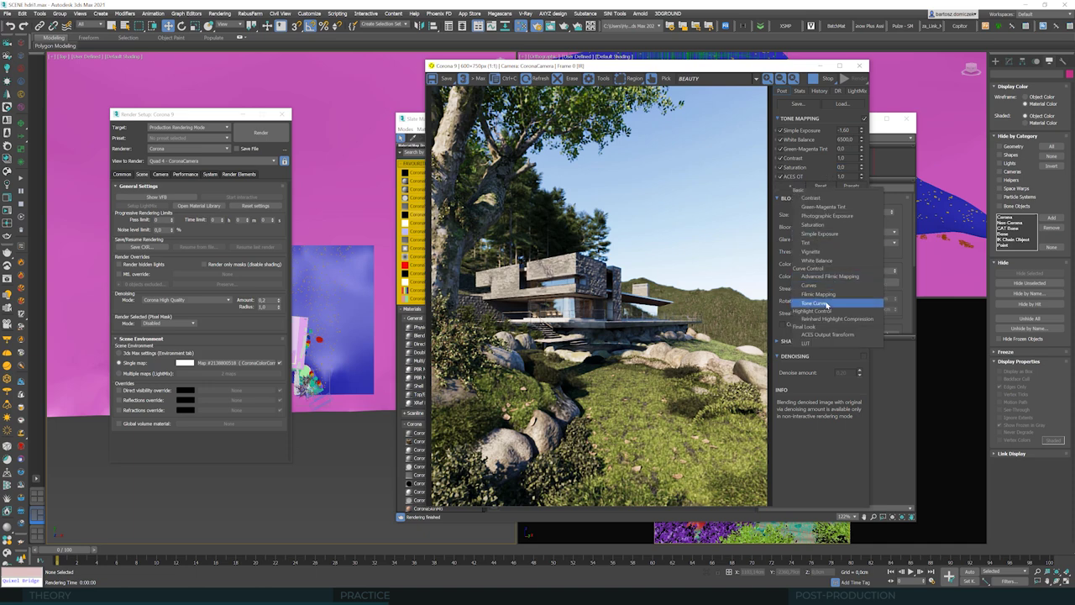
pyautogui.click(826, 304)
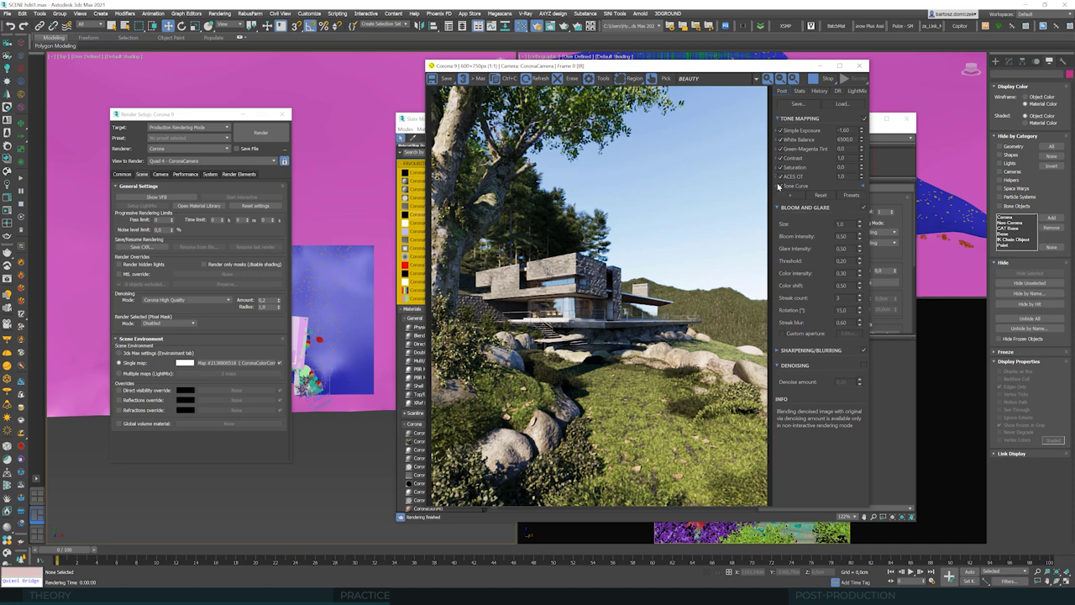
pyautogui.moveTo(777, 183); pyautogui.dragTo(778, 174)
pyautogui.click(865, 178)
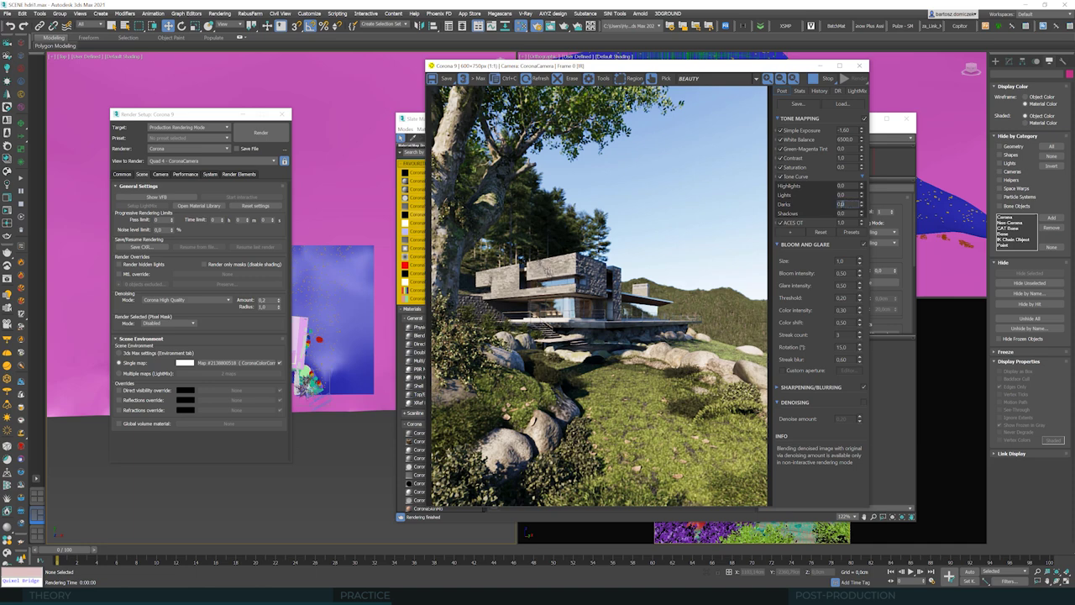
pyautogui.write('0.2')
pyautogui.press('Return')
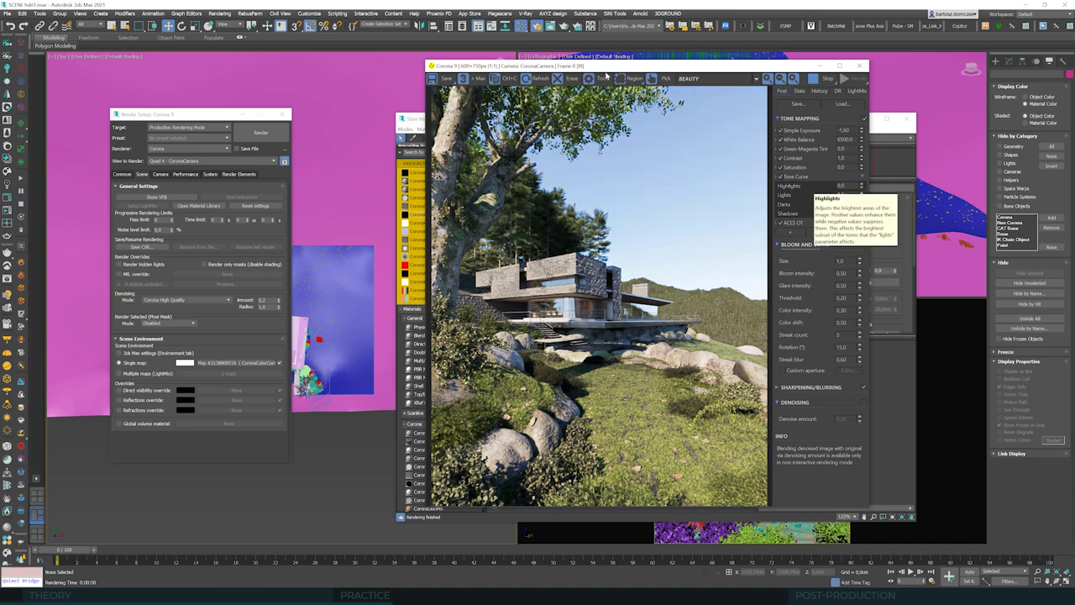
# Step: Place the render beside the material editor and rotate the HDRI by trying bitmap U offsets of 0.53 and 0.34, ending at 0.18
pyautogui.moveTo(616, 69); pyautogui.dragTo(283, 81)
pyautogui.moveTo(593, 122); pyautogui.dragTo(694, 124)
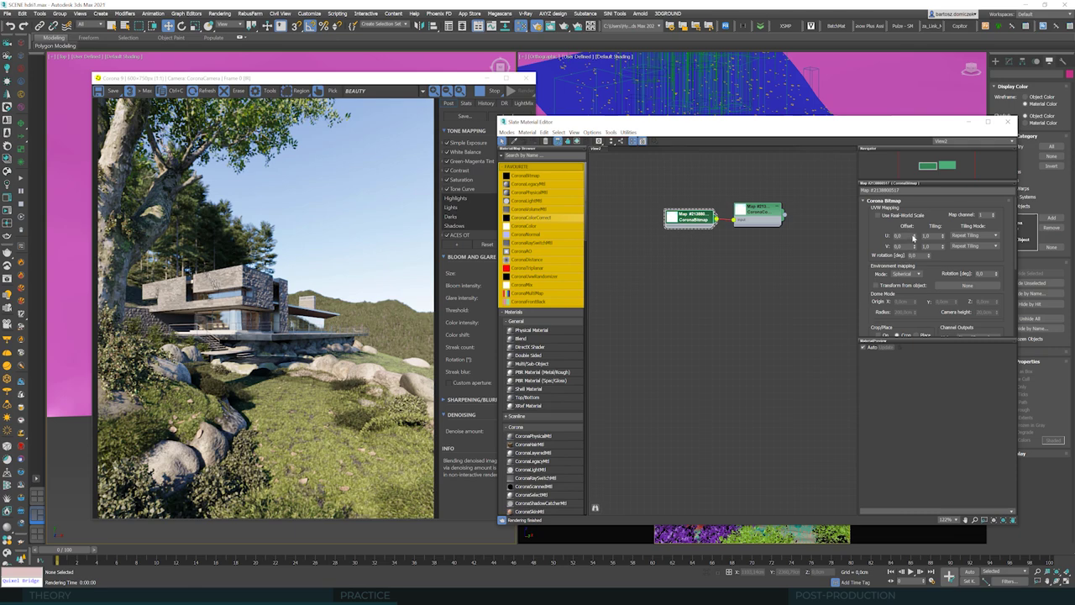
pyautogui.moveTo(916, 237); pyautogui.dragTo(916, 231)
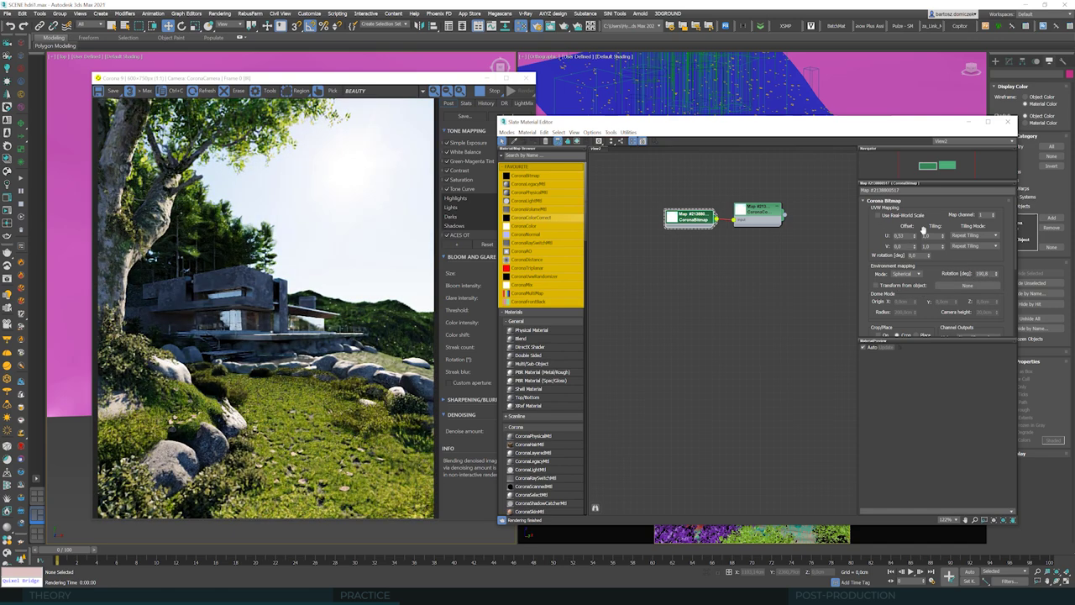
pyautogui.moveTo(916, 241); pyautogui.dragTo(916, 244)
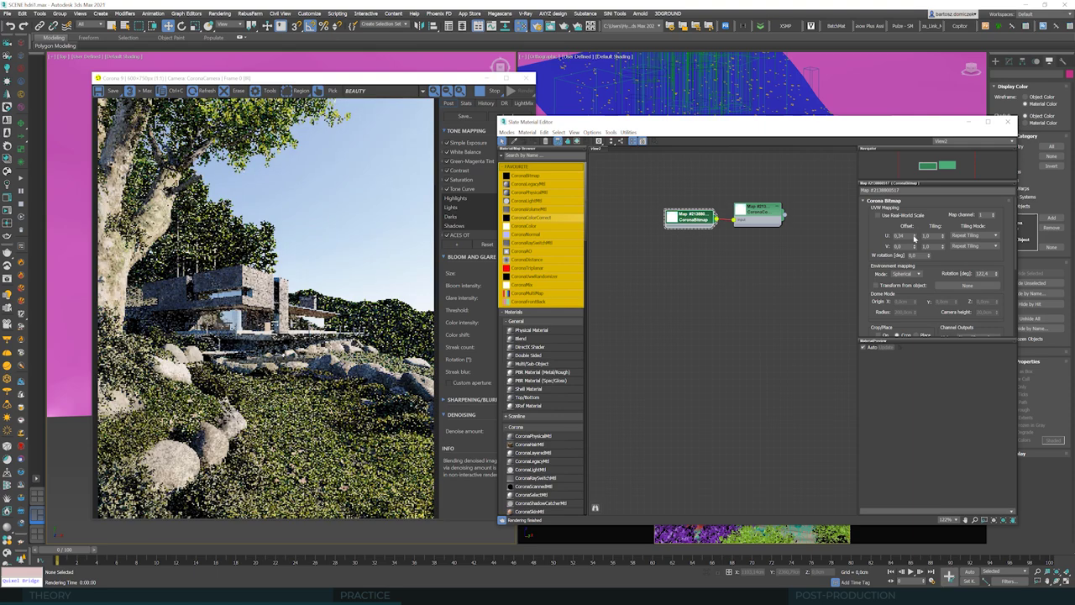
pyautogui.moveTo(914, 237); pyautogui.dragTo(914, 239)
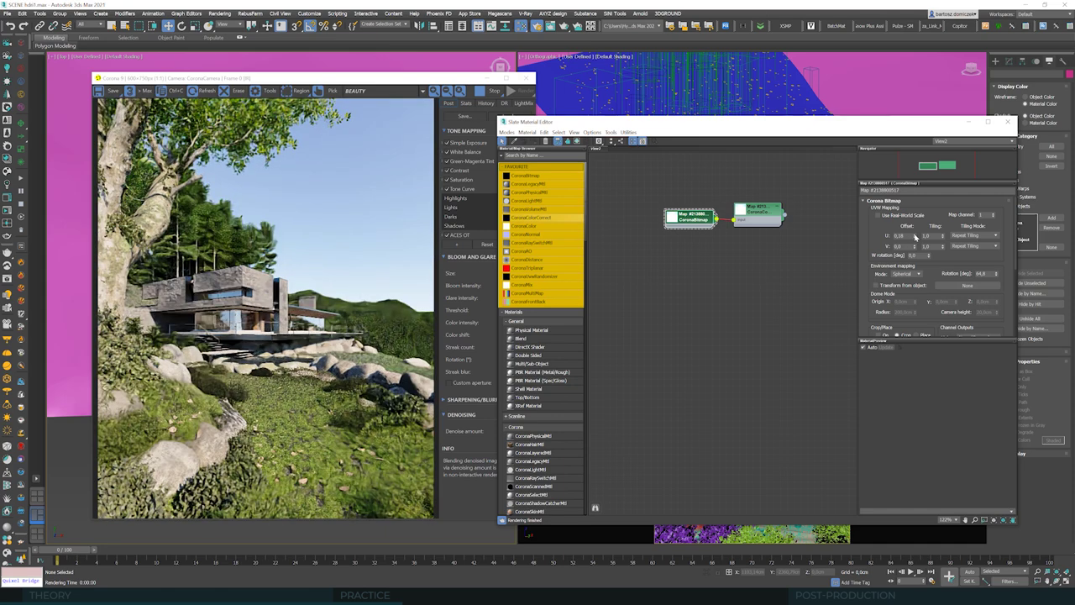
# Step: Rotate the HDRI bitmap to a U offset of 0.31 and try lowering its V offset to -0.03 and -0.06
pyautogui.moveTo(915, 237); pyautogui.dragTo(914, 228)
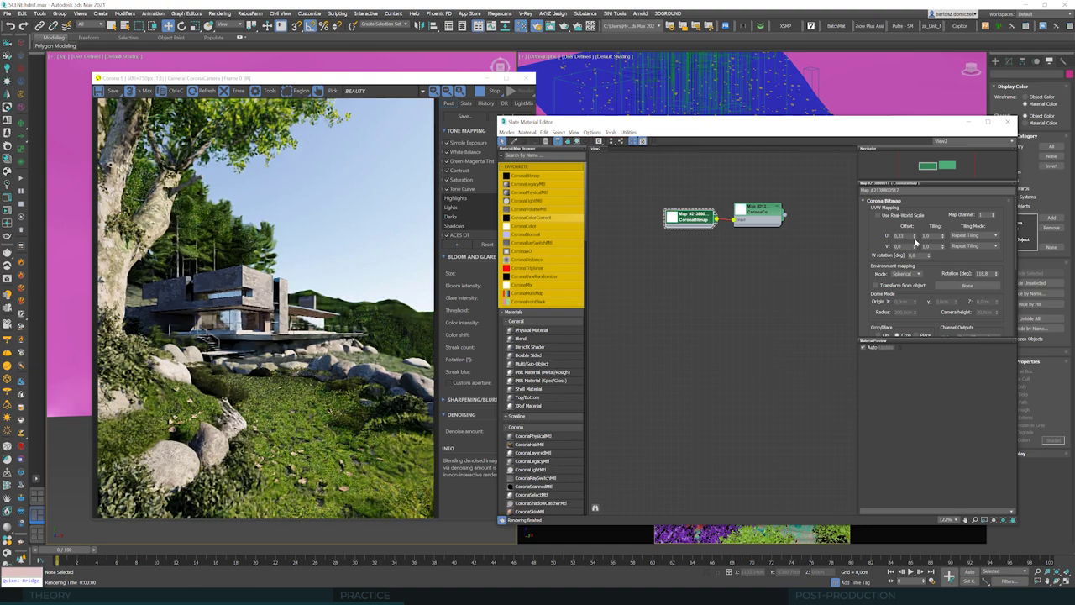
pyautogui.moveTo(916, 242); pyautogui.dragTo(917, 243)
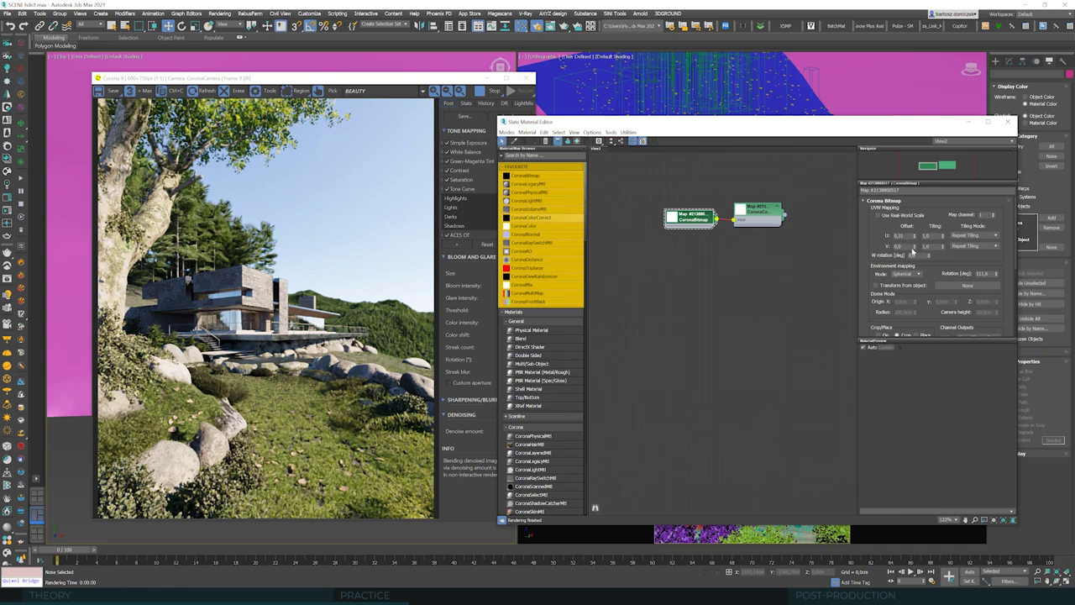
pyautogui.rightClick(915, 248)
pyautogui.click(915, 250)
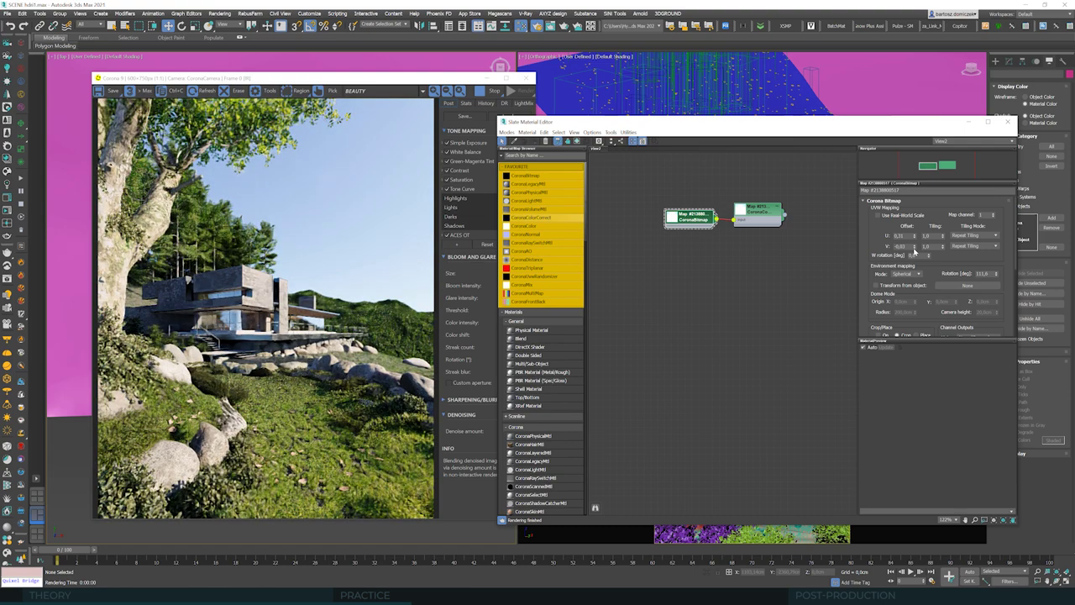
pyautogui.click(915, 248)
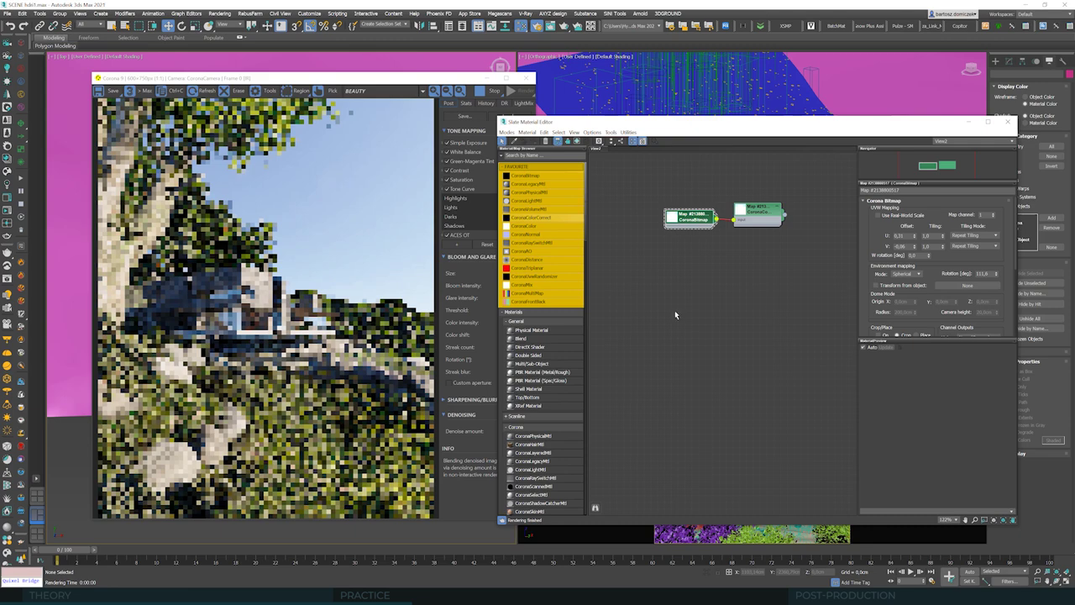
pyautogui.scroll(3, 362, 334)
pyautogui.scroll(-3, 361, 334)
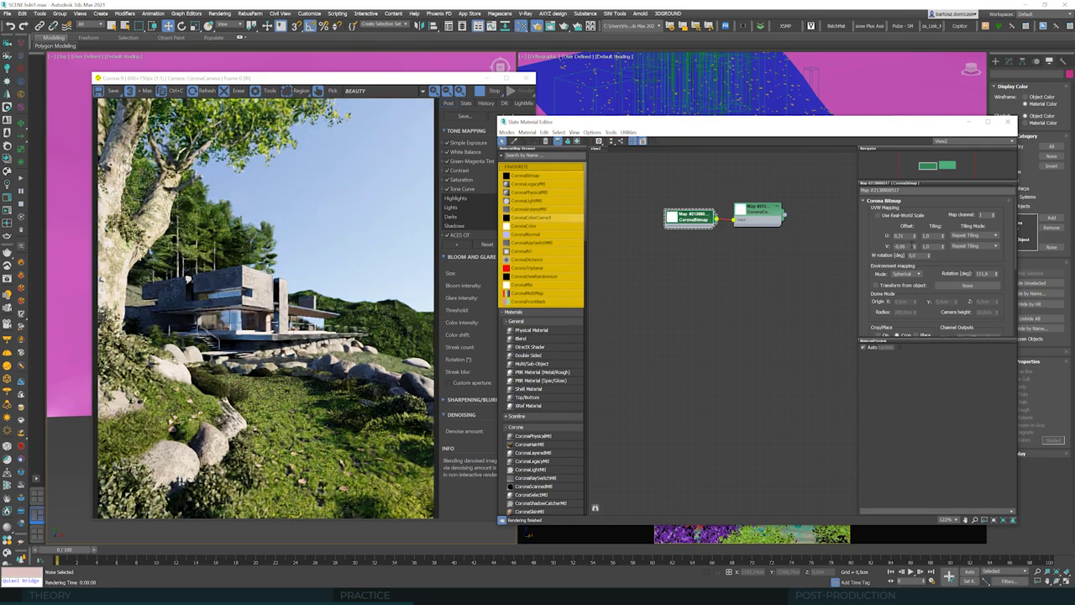
# Step: Try V offsets of -0.04, 0.02 and 0.05 on the HDRI bitmap and reset the V offset to 0.0
pyautogui.click(916, 245)
pyautogui.click(916, 244)
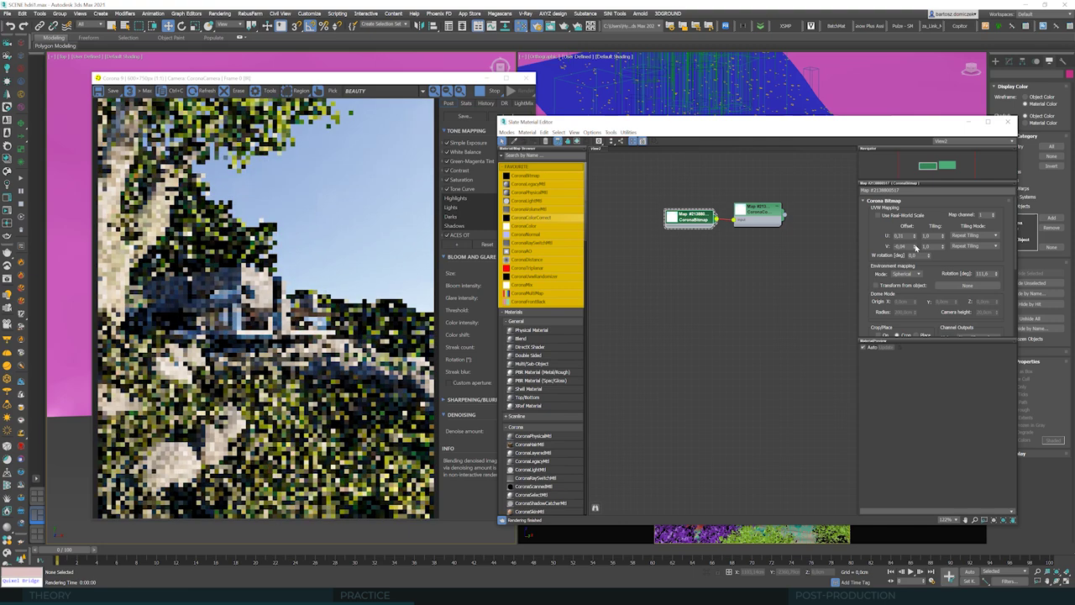
pyautogui.click(916, 244)
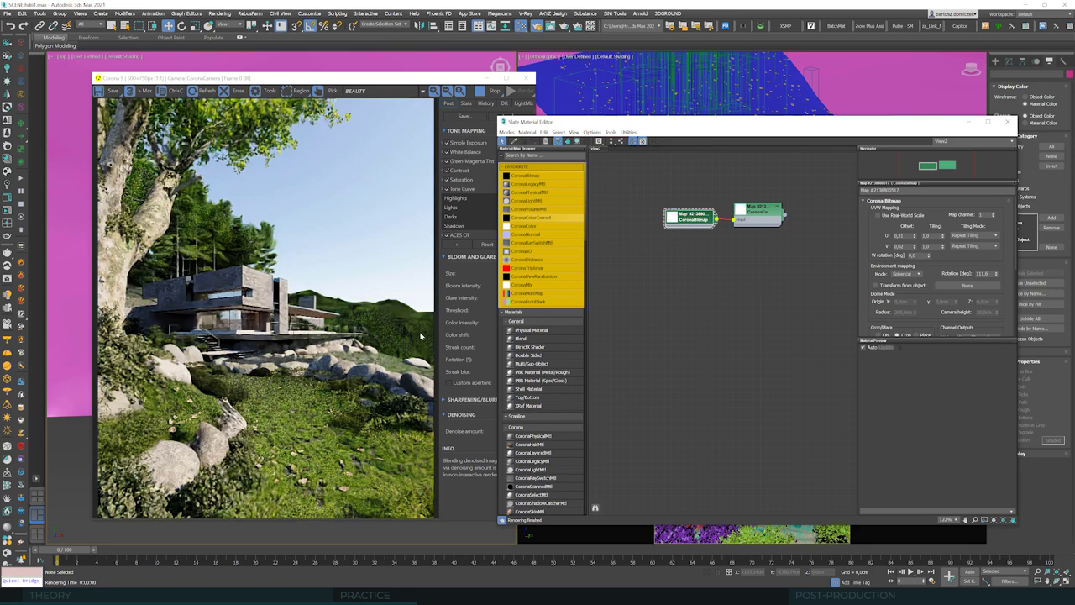
pyautogui.click(916, 246)
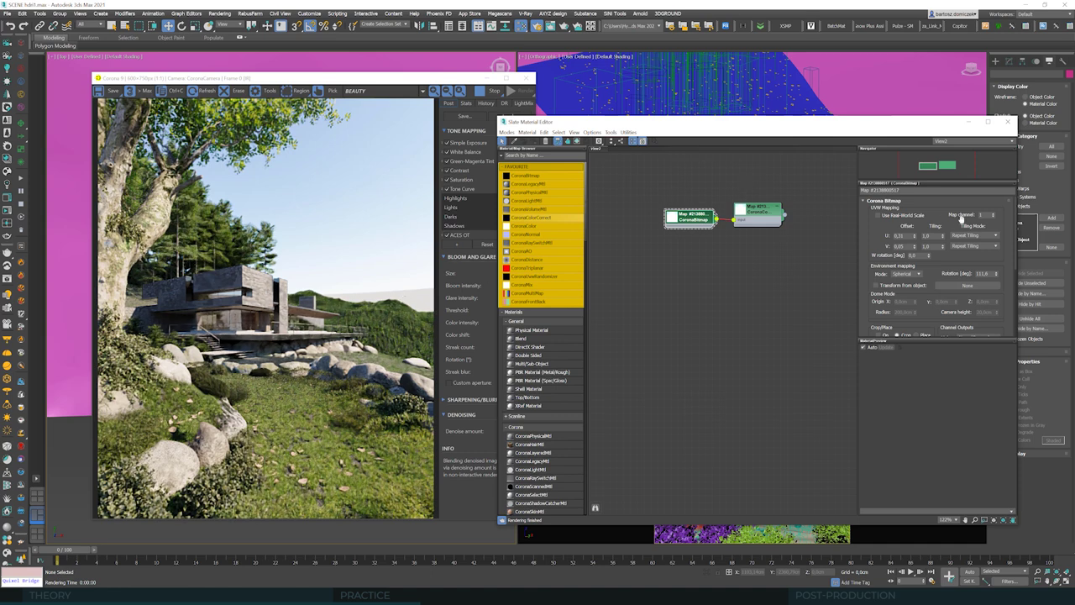
pyautogui.click(917, 249)
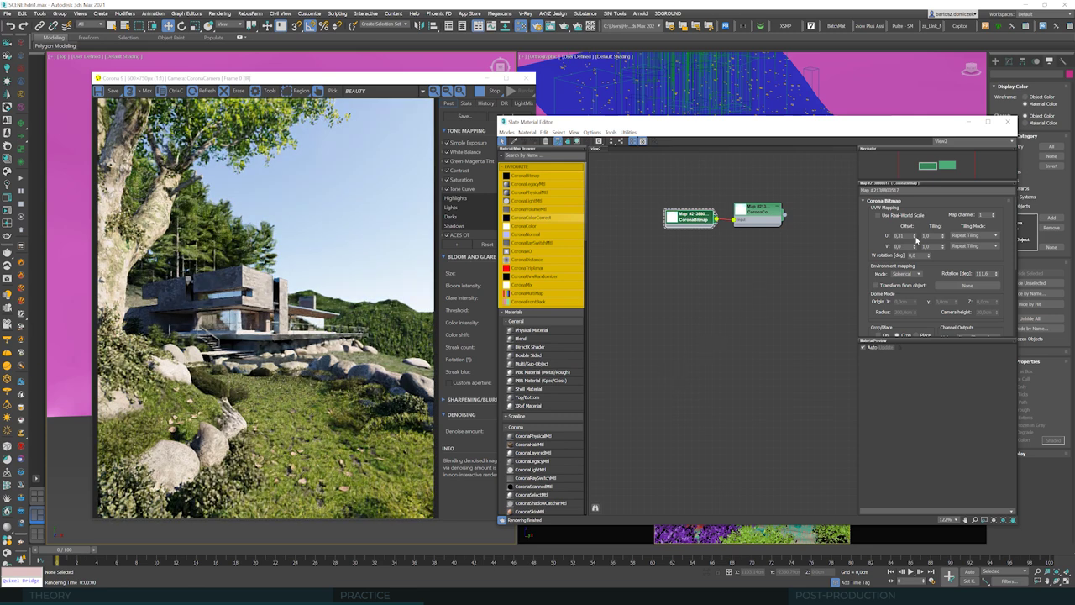
# Step: Rotate the HDRI by trying bitmap U offsets of 0.24 and 0.26, ending at 0.22
pyautogui.moveTo(916, 238); pyautogui.dragTo(915, 239)
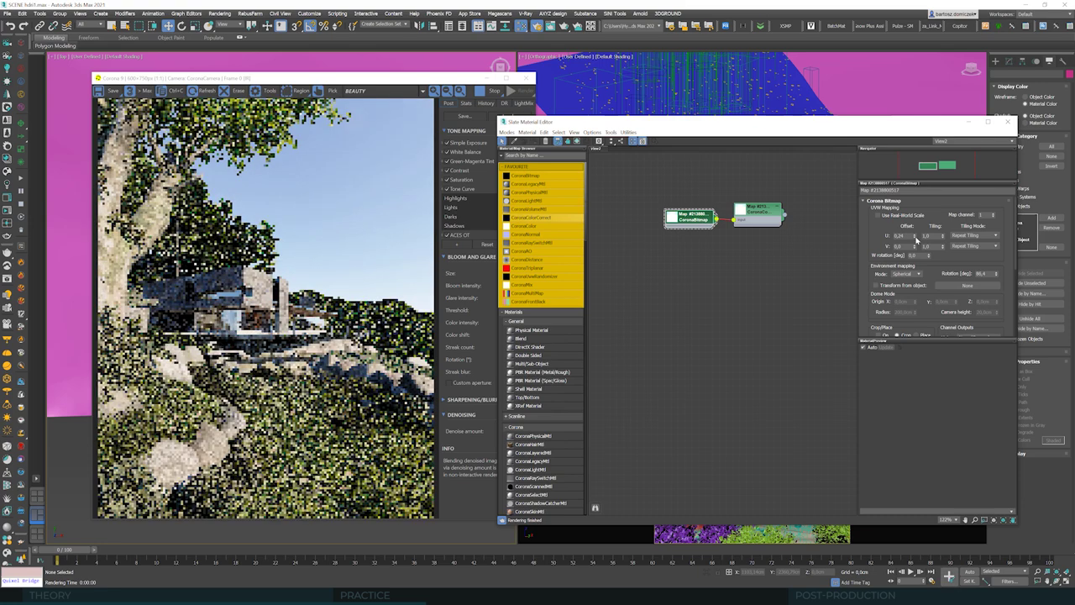
pyautogui.moveTo(916, 239); pyautogui.dragTo(915, 239)
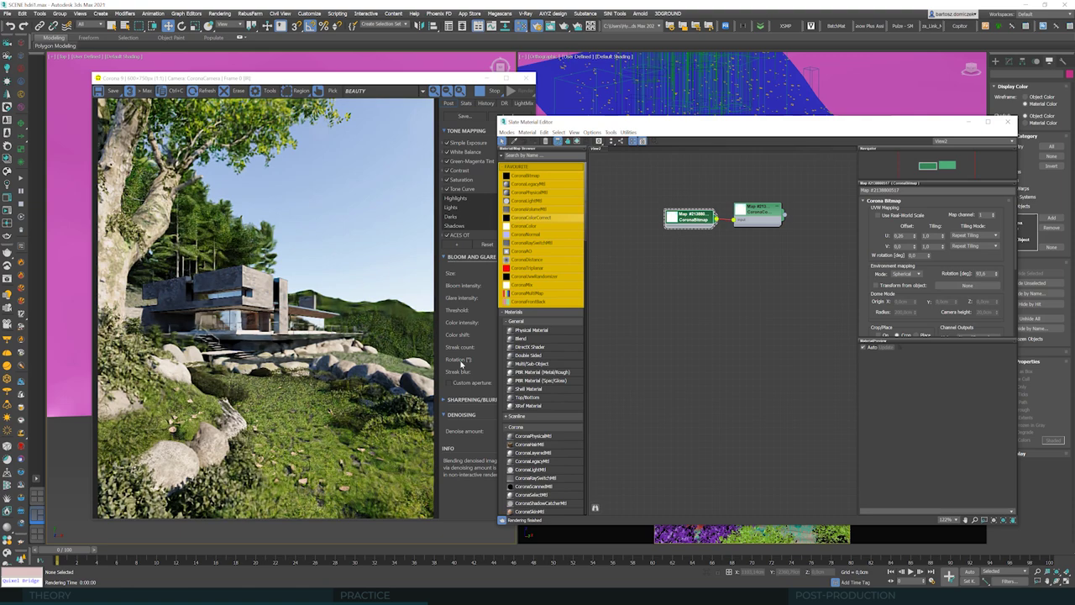
pyautogui.moveTo(916, 240); pyautogui.dragTo(919, 241)
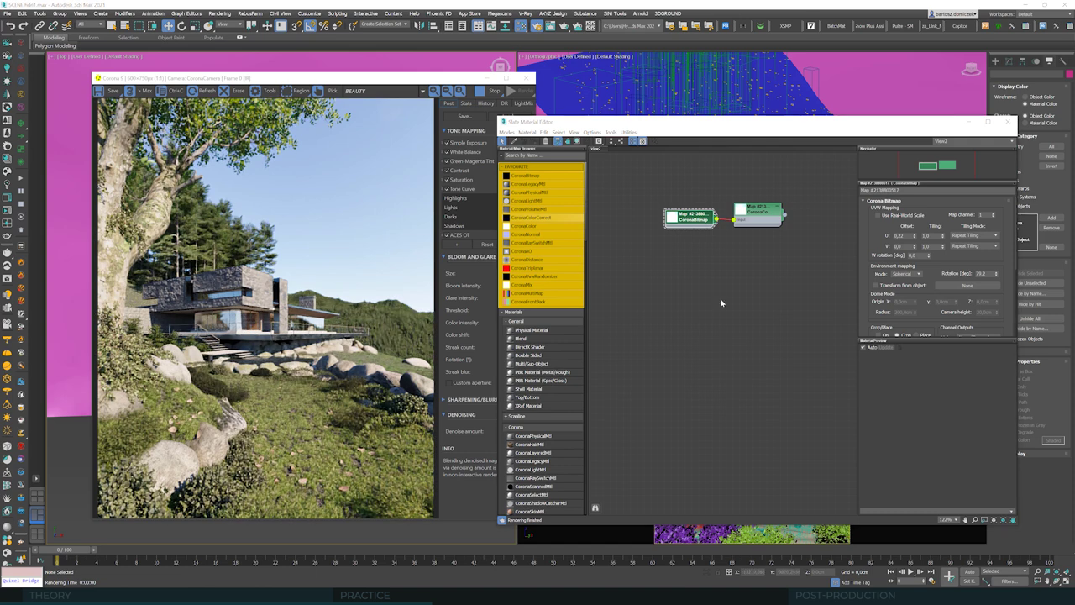
# Step: Show the CoronaColorCorrect map's parameters beside the render's tone mapping settings and set Simple Exposure to 0
pyautogui.doubleClick(759, 213)
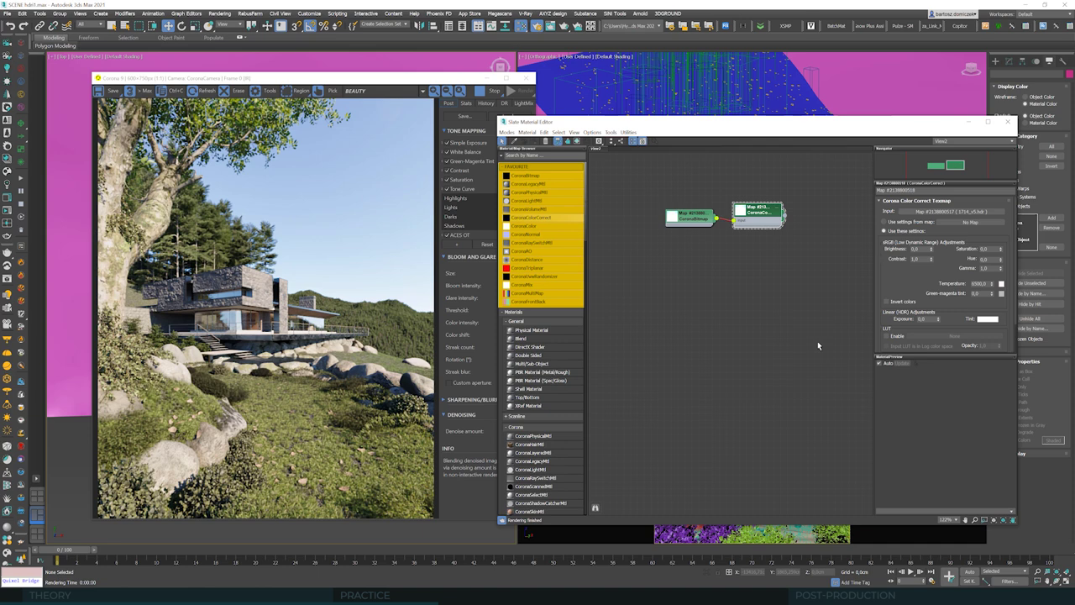
pyautogui.moveTo(559, 124); pyautogui.dragTo(599, 120)
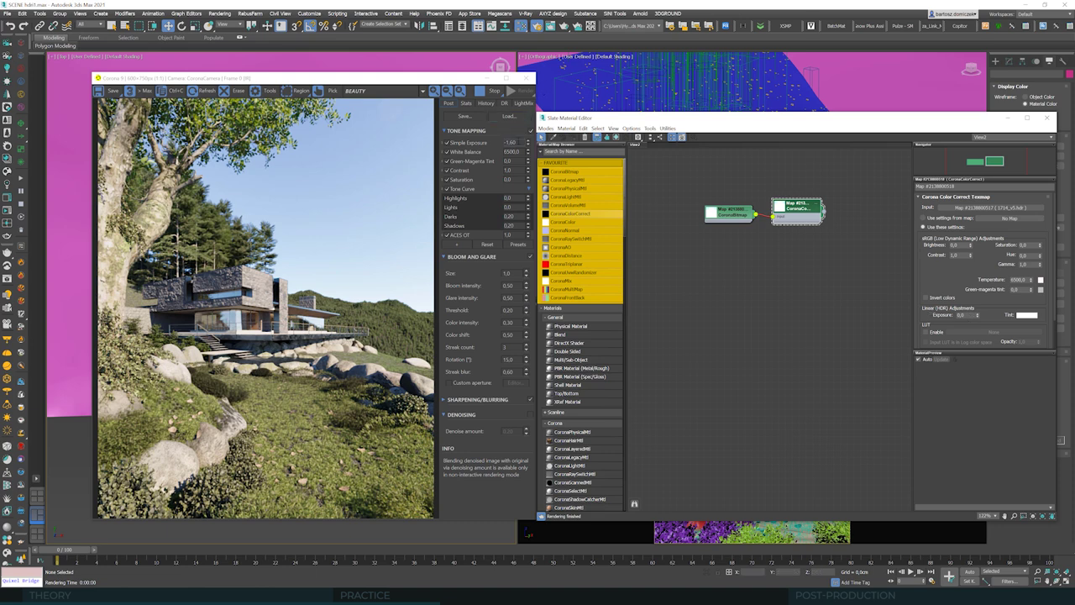
pyautogui.doubleClick(510, 142)
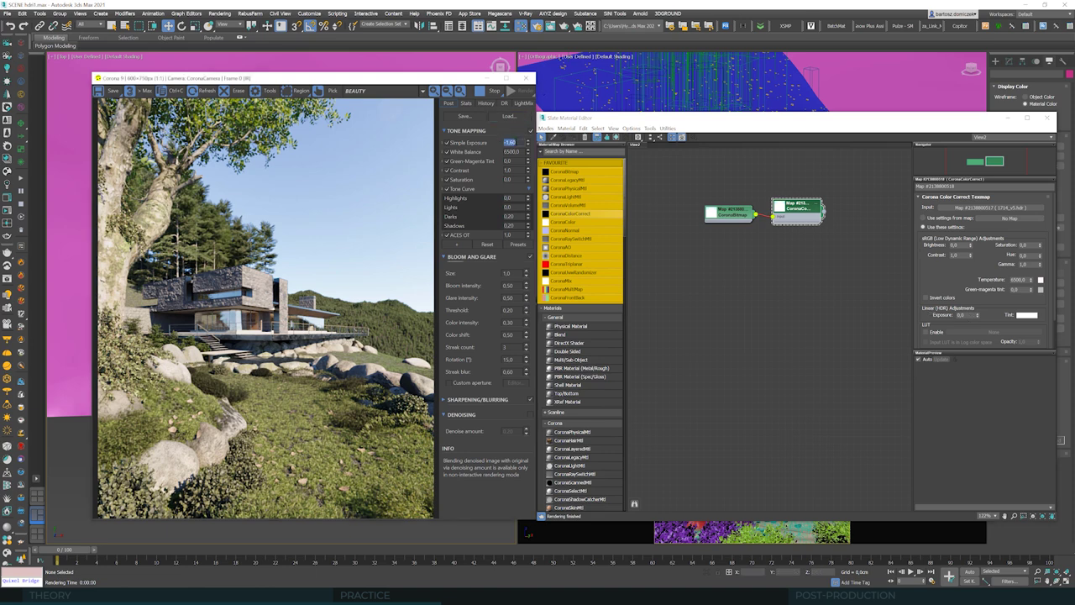
pyautogui.write('0')
pyautogui.press('Return')
# Step: Try a linear HDR exposure of -1.0 in the CoronaColorCorrect map and set it to -1.6
pyautogui.doubleClick(961, 315)
pyautogui.write('-1,')
pyautogui.press('Return')
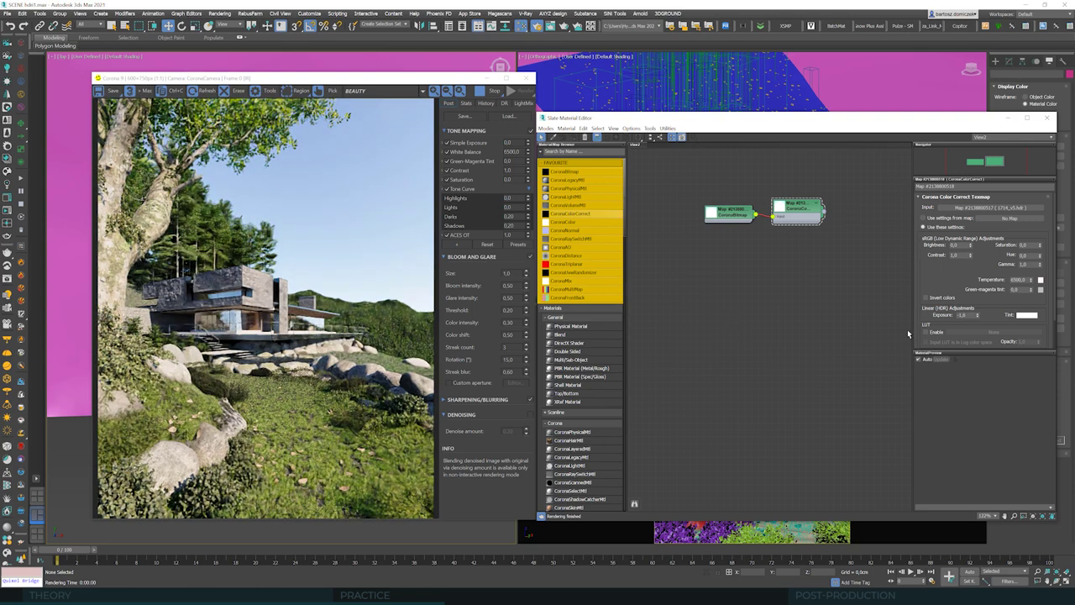
pyautogui.doubleClick(968, 316)
pyautogui.write('-1,4')
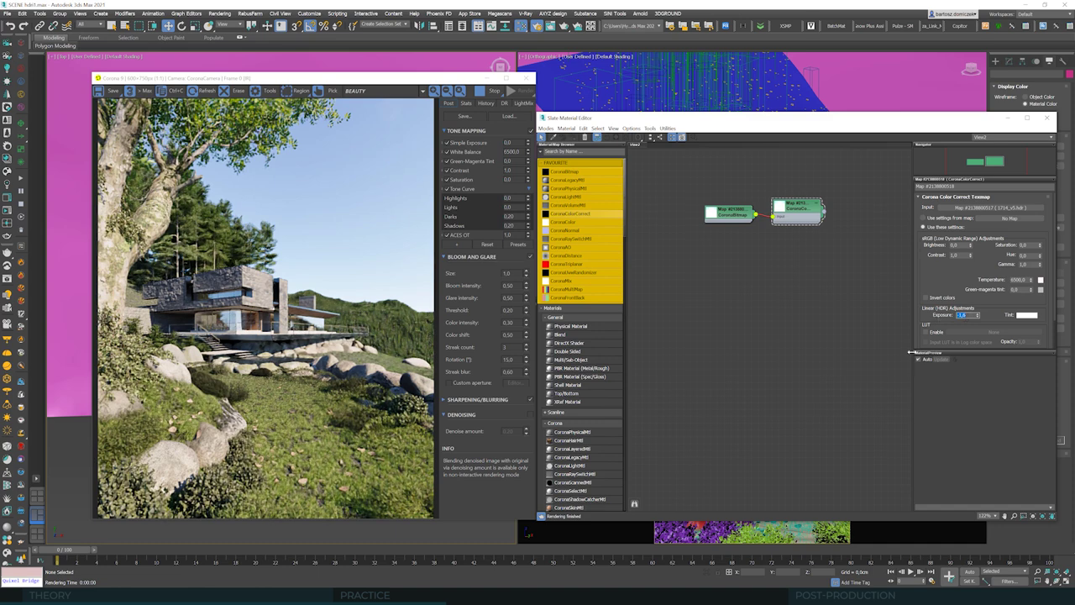
pyautogui.write('-1,0')
pyautogui.press('Return')
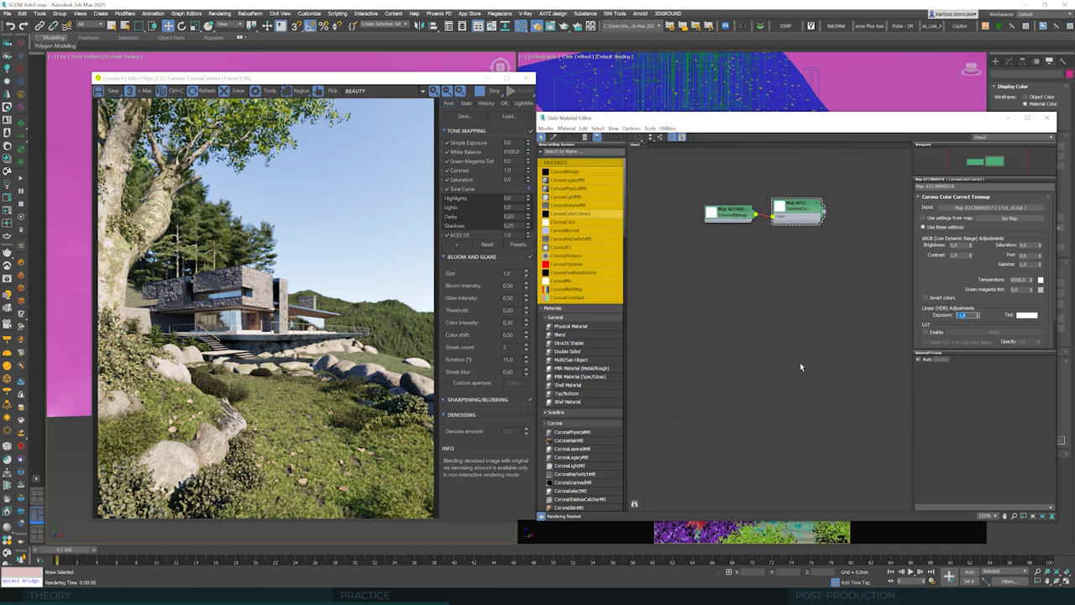
pyautogui.click(508, 143)
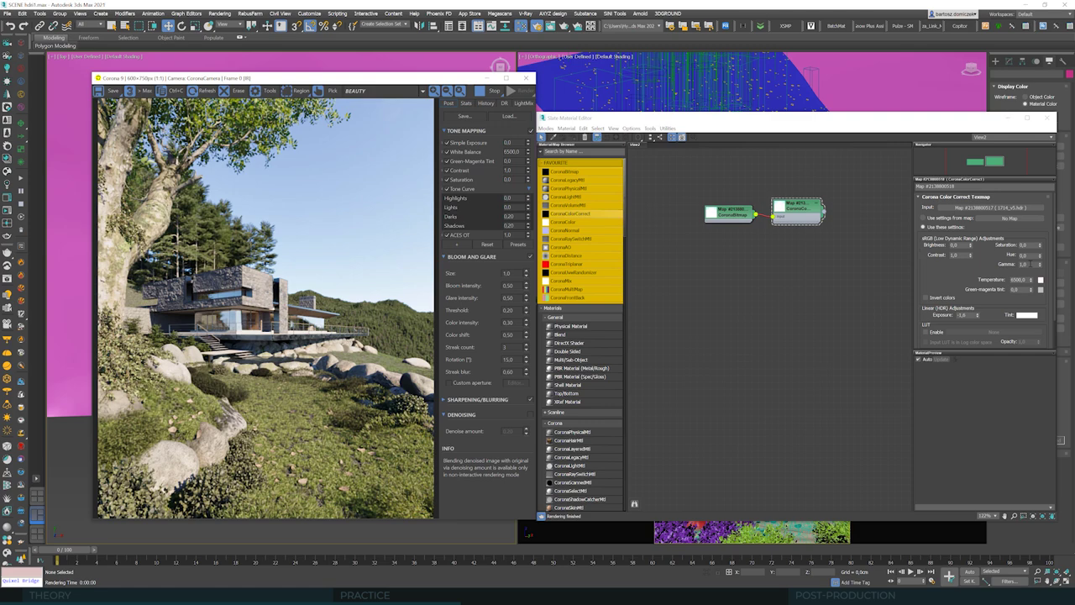
# Step: Try gamma values of 1.2 and 1.1 in the CoronaColorCorrect map
pyautogui.click(1024, 264)
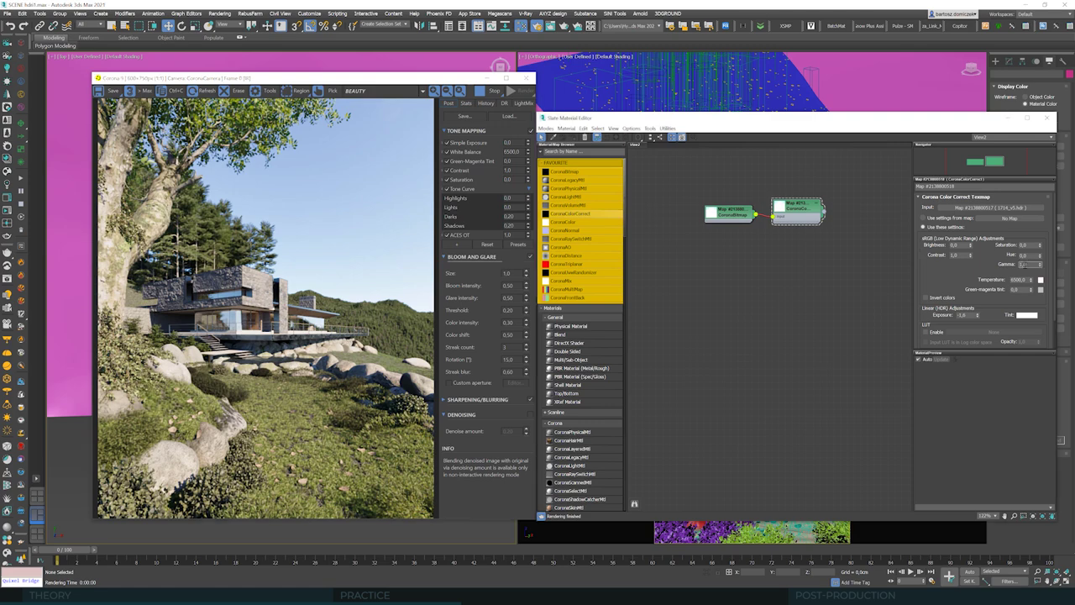
pyautogui.write('1,2')
pyautogui.press('Tab')
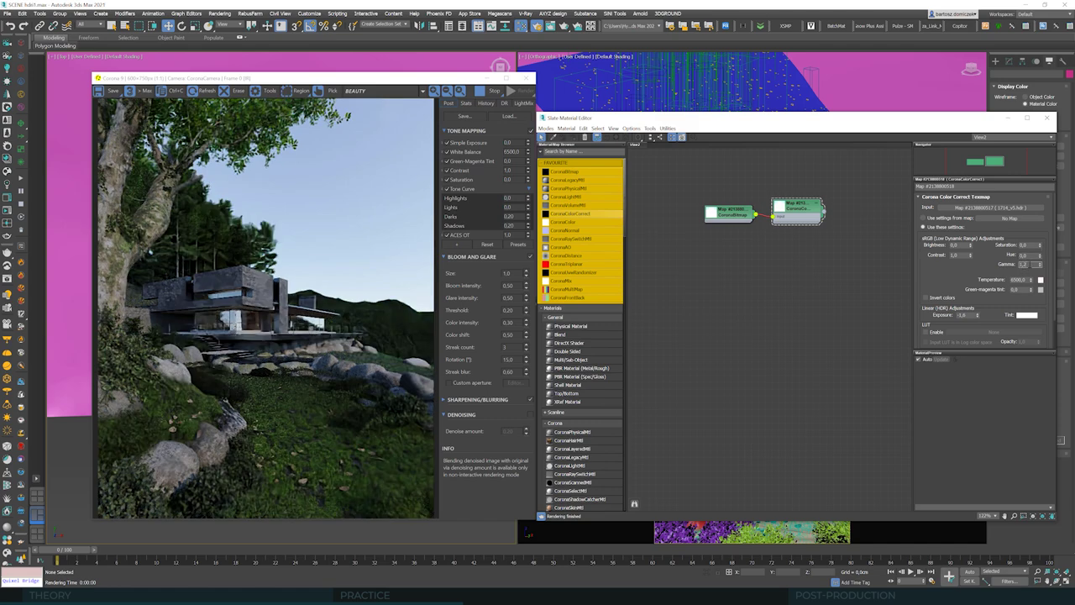
pyautogui.write('1,3')
pyautogui.press('Tab')
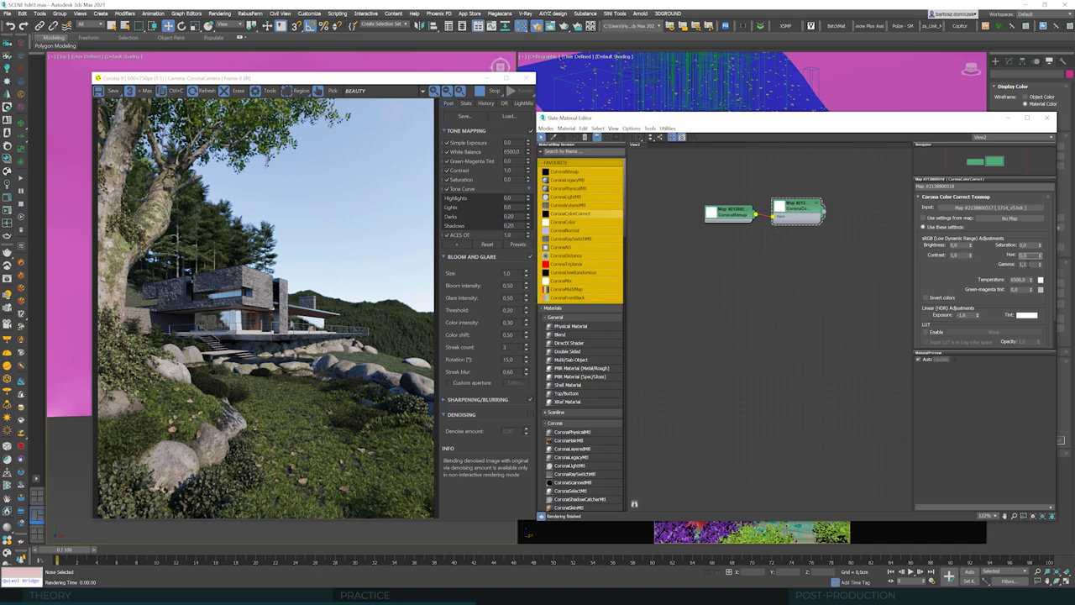
# Step: Try gamma values of 0.8 and 0.9 in the CoronaColorCorrect map and reset the gamma to 1.0
pyautogui.doubleClick(1030, 265)
pyautogui.click(1039, 291)
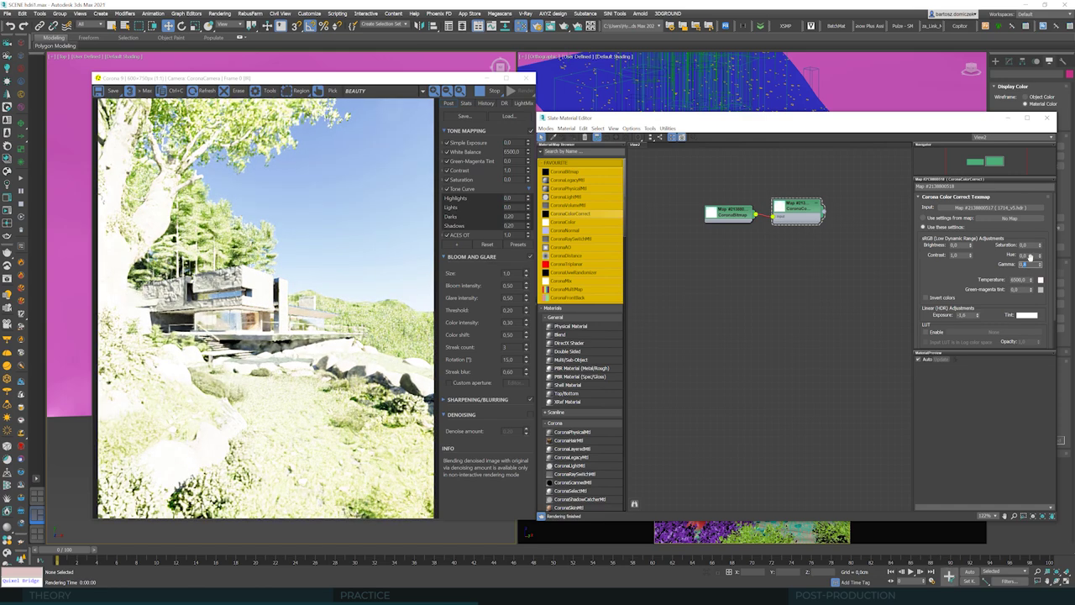
pyautogui.click(1031, 257)
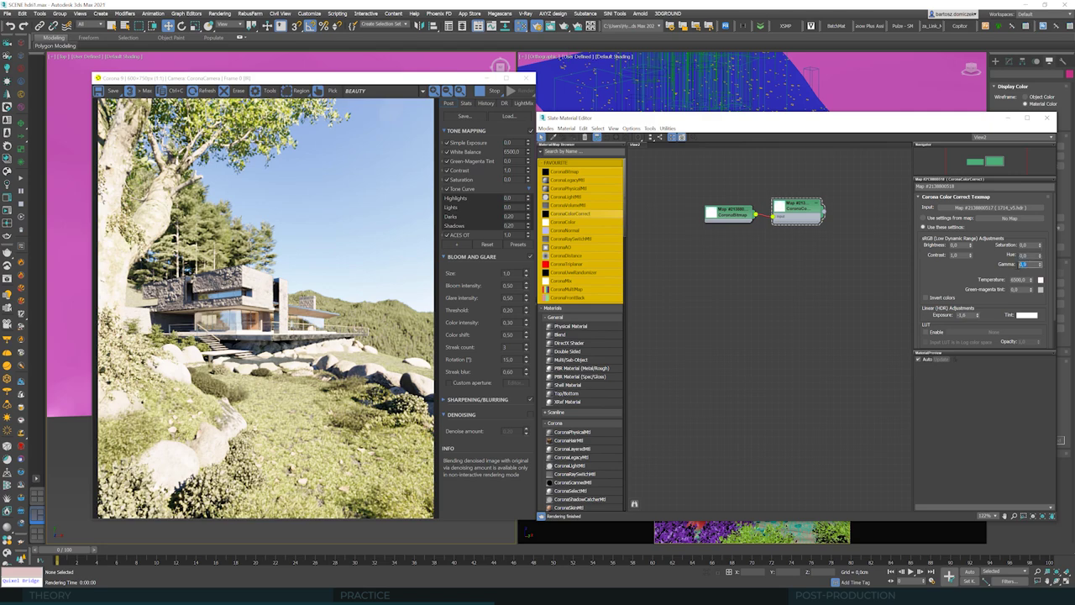
pyautogui.click(1034, 257)
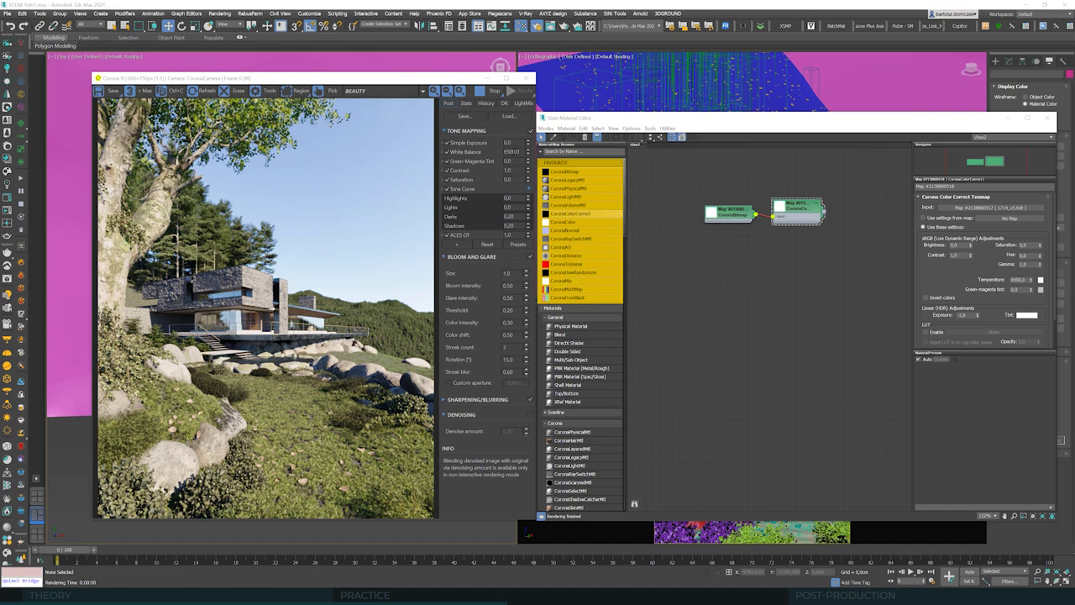
# Step: Try a violet tint colour on the CoronaColorCorrect map and cancel the colour change
pyautogui.click(1025, 316)
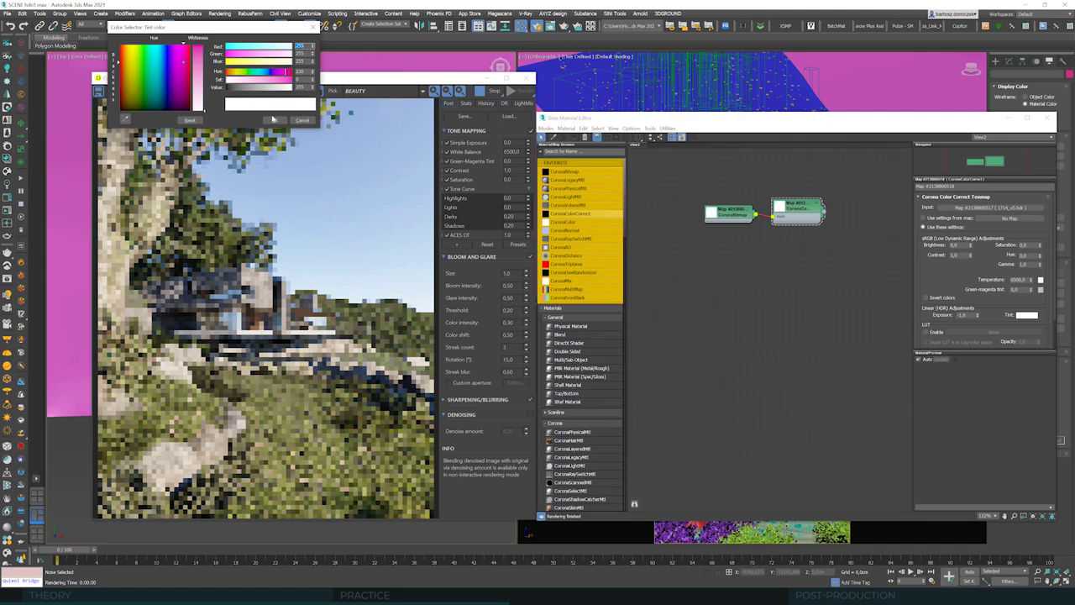
pyautogui.press('Return')
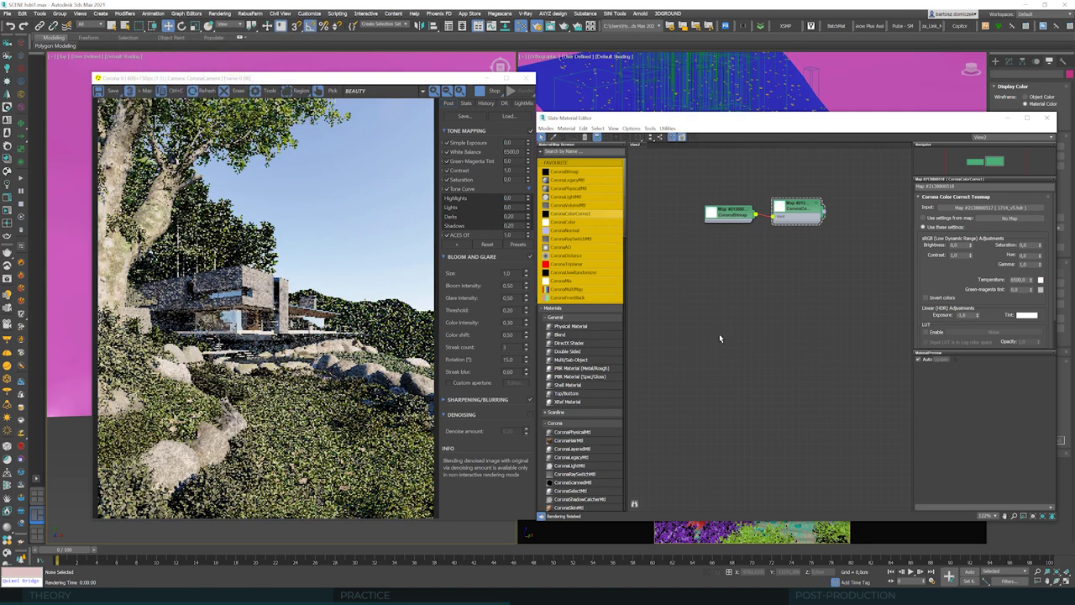
pyautogui.click(1027, 315)
pyautogui.click(280, 72)
pyautogui.click(267, 79)
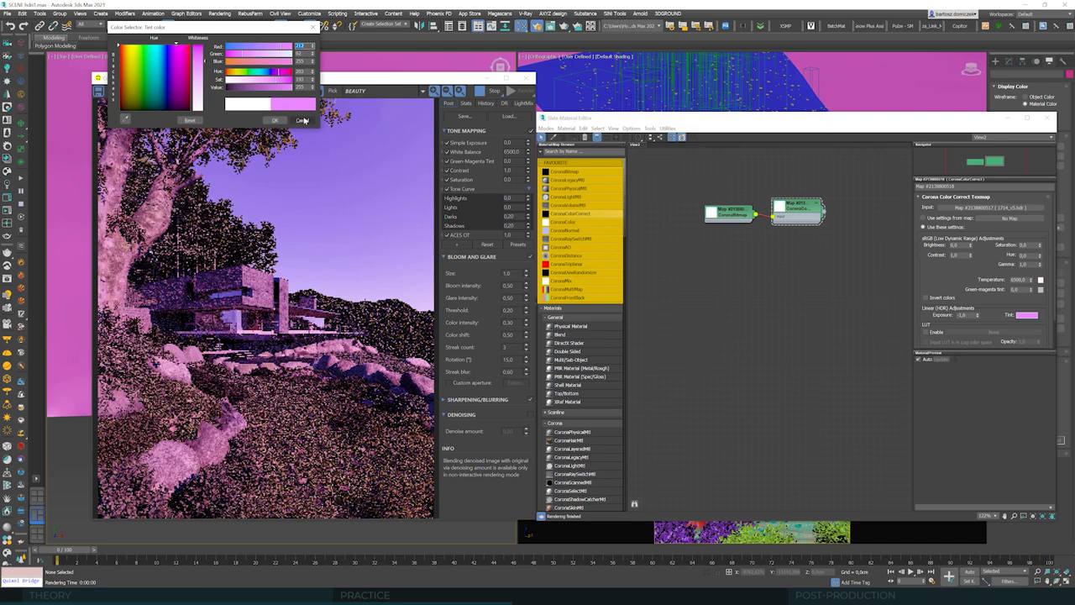
pyautogui.click(302, 120)
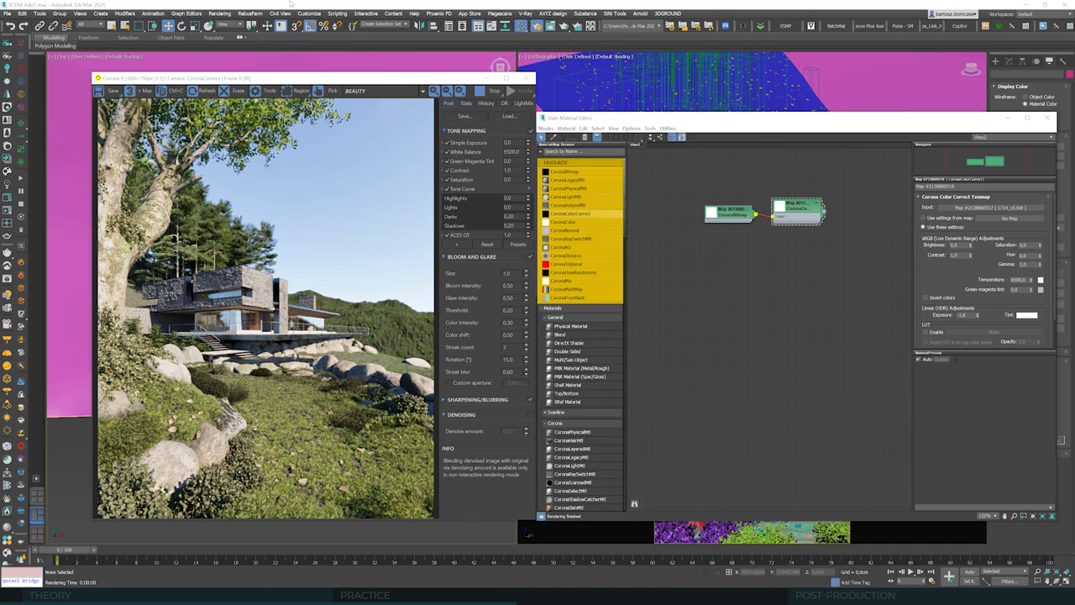
# Step: Open Render Setup, place it clear of the house in the render, and enable the scene environment's Reflections override
pyautogui.click(222, 14)
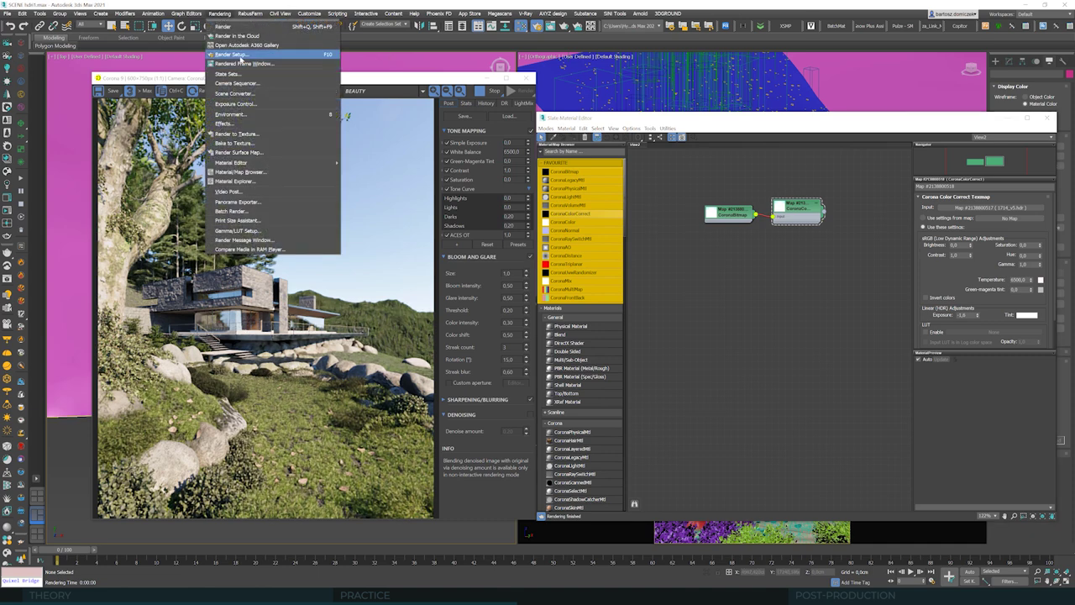
pyautogui.click(240, 59)
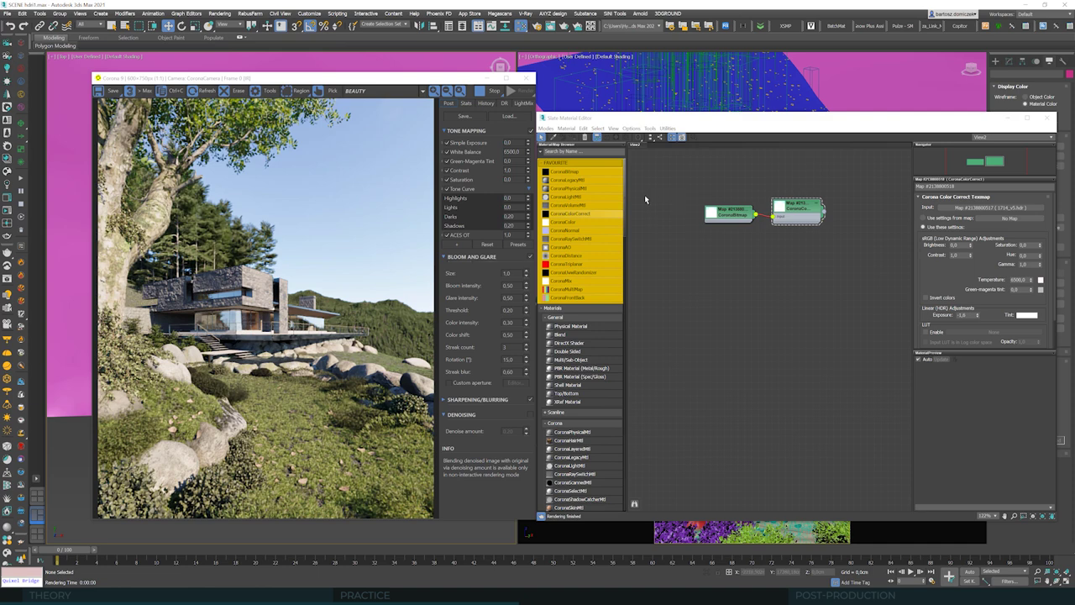
pyautogui.click(220, 14)
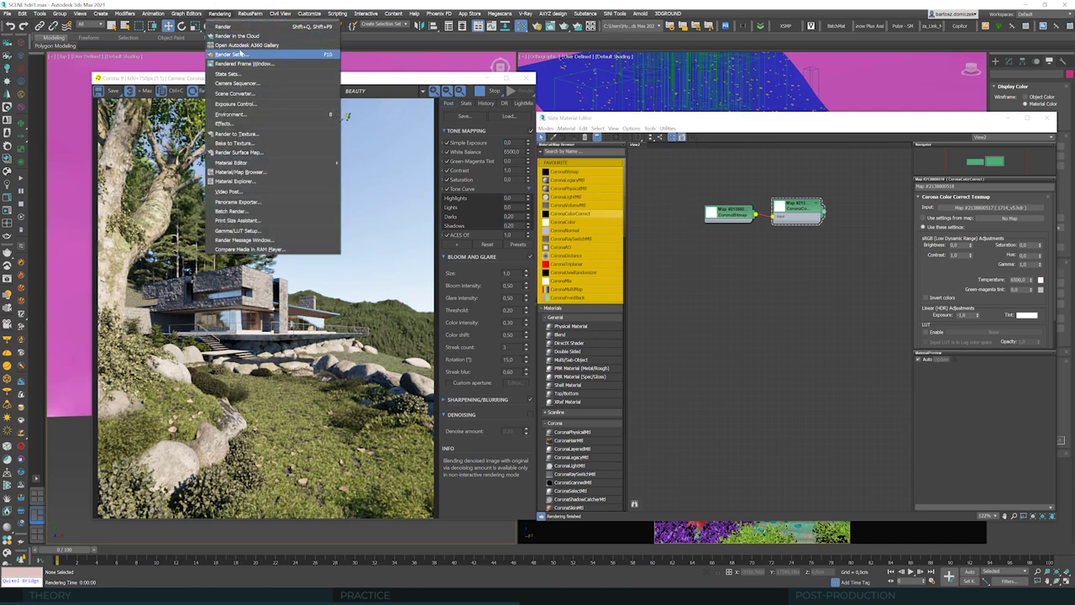
pyautogui.click(239, 55)
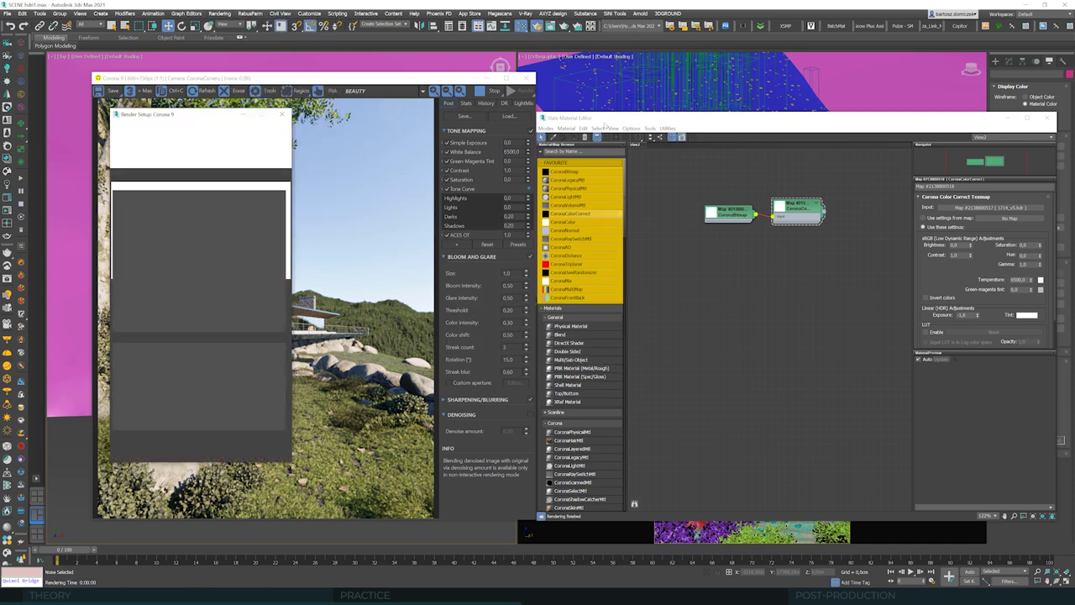
pyautogui.moveTo(212, 114); pyautogui.dragTo(482, 97)
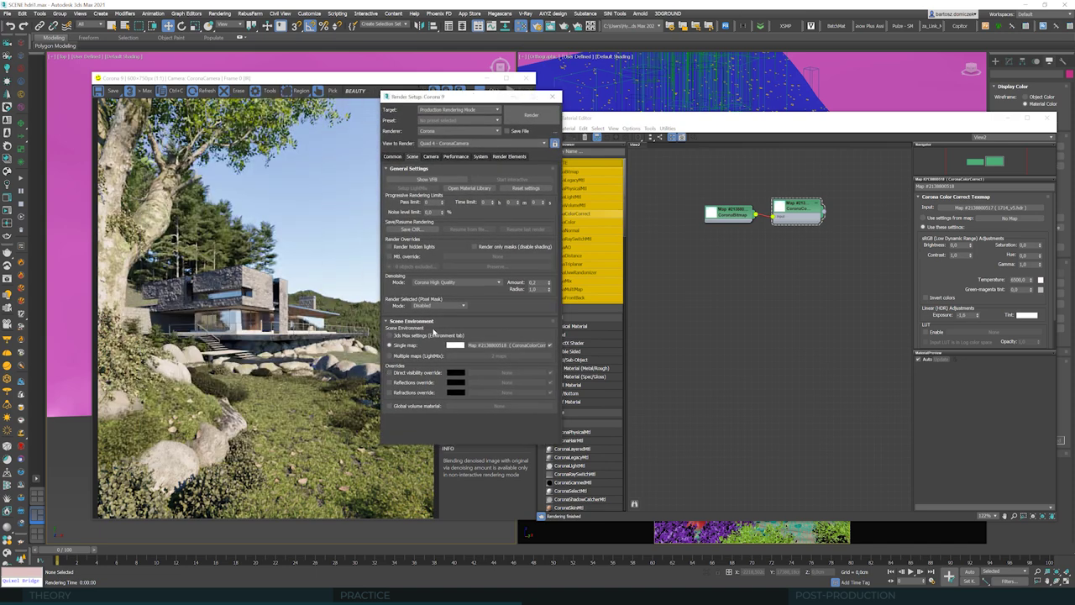
pyautogui.click(390, 383)
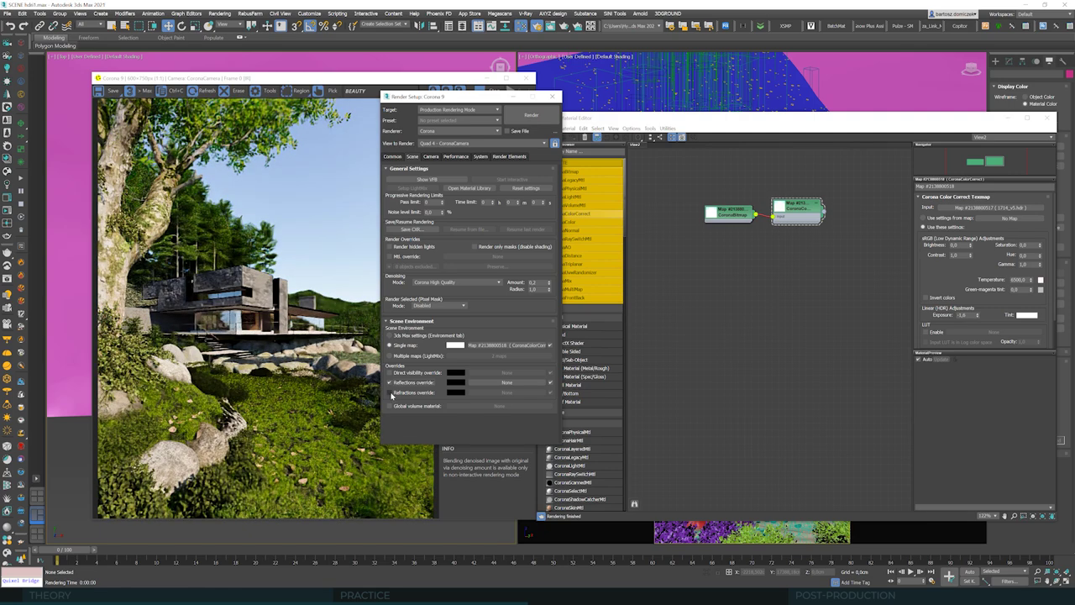
# Step: Try the scene environment's Refractions override, then disable both the Refractions and Reflections overrides
pyautogui.click(390, 393)
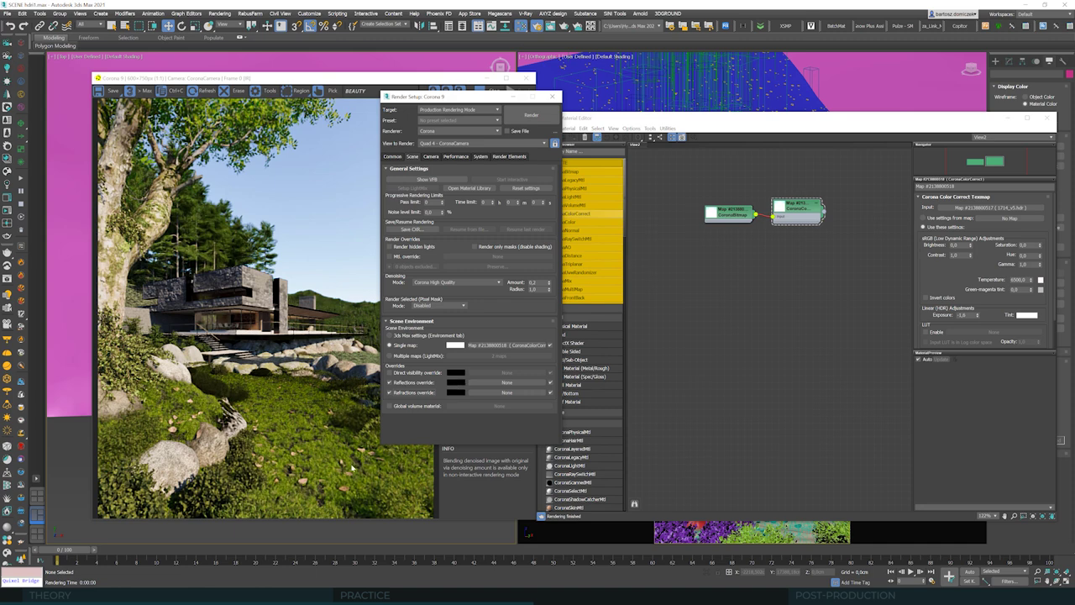
pyautogui.click(390, 392)
pyautogui.click(390, 382)
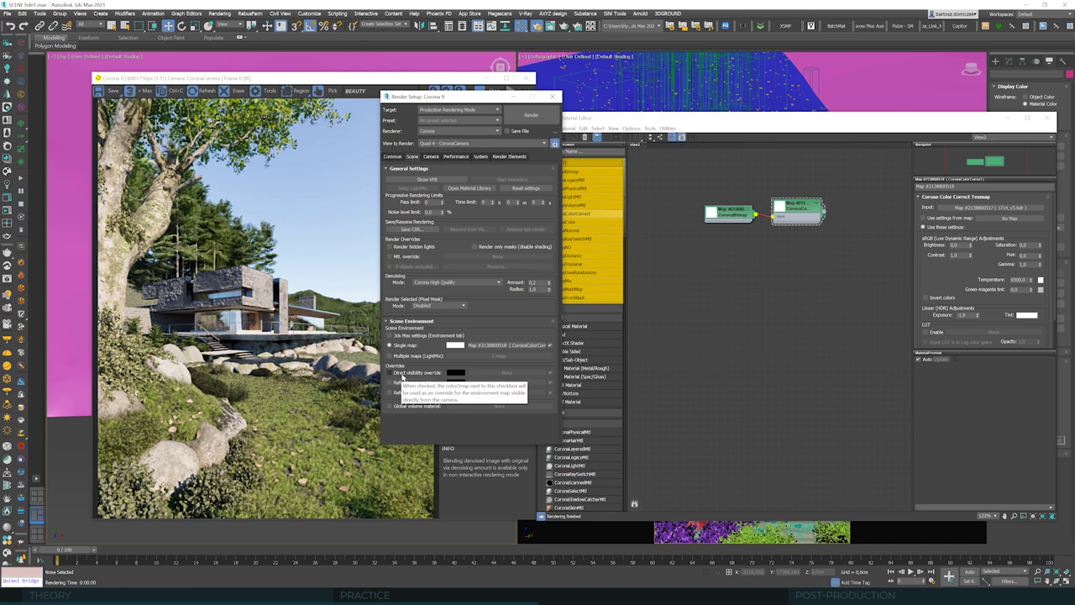
# Step: Enable the Direct visibility override and duplicate the CoronaColorCorrect node below the original, keeping it fed by the HDRI bitmap
pyautogui.moveTo(465, 99); pyautogui.dragTo(539, 103)
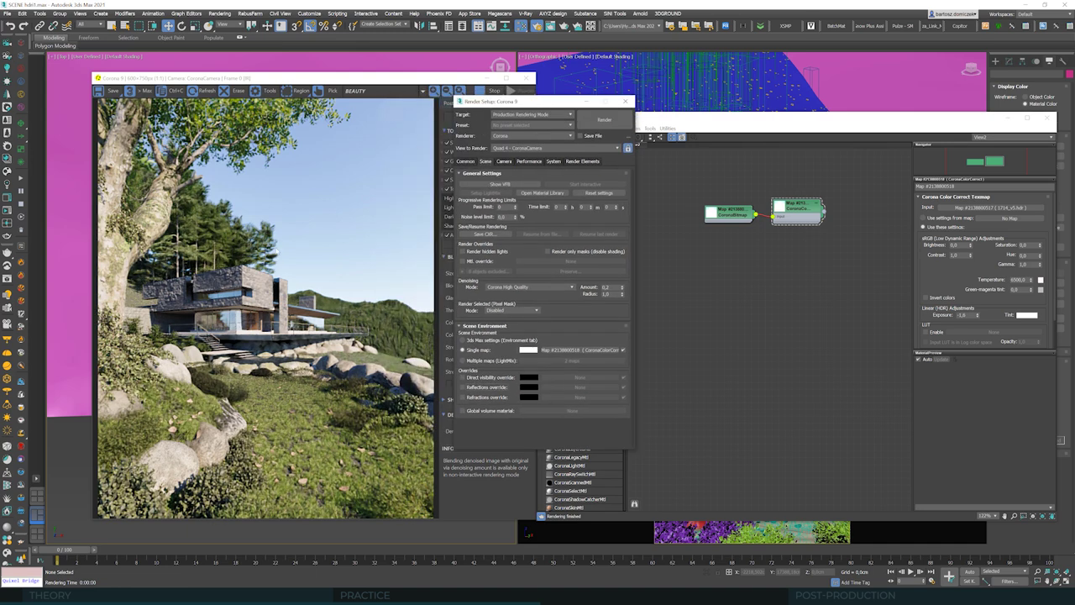
pyautogui.click(463, 377)
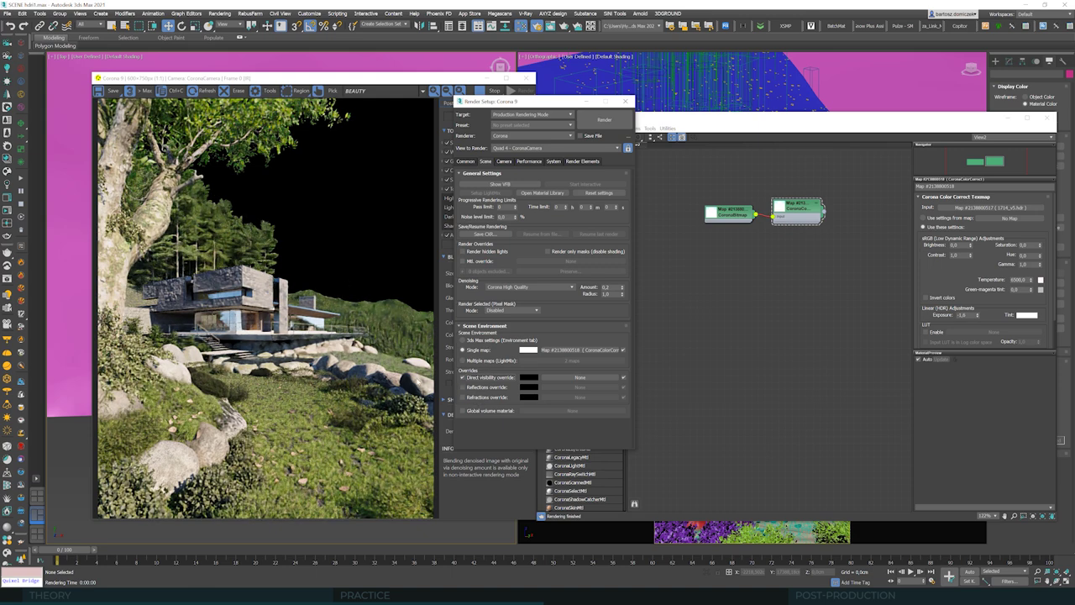
pyautogui.click(800, 209)
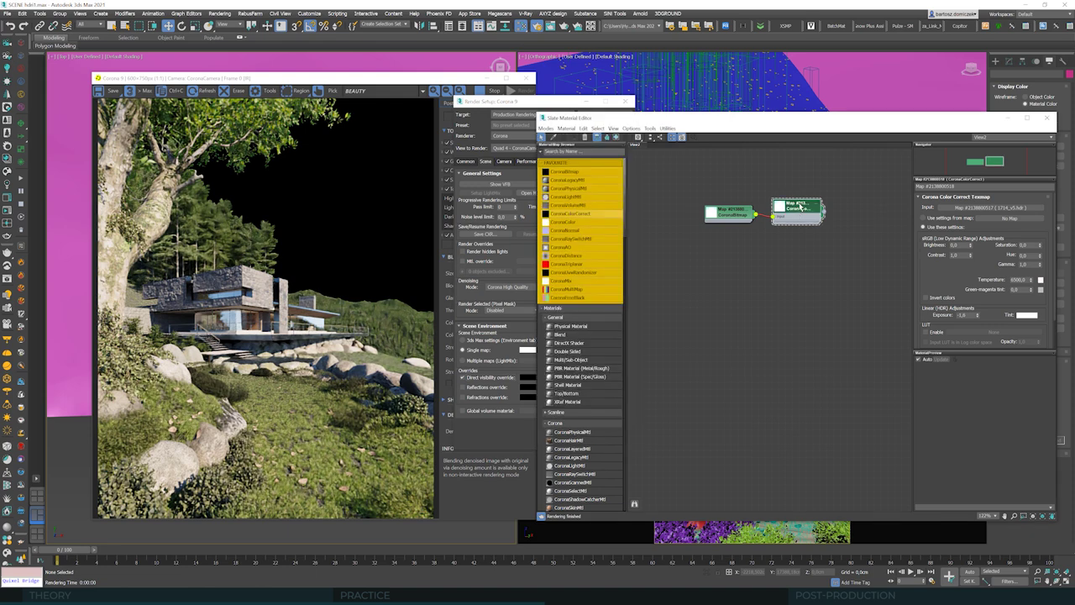
pyautogui.keyDown('shift'); pyautogui.moveTo(800, 207); pyautogui.dragTo(775, 256); pyautogui.keyUp('shift')
pyautogui.moveTo(727, 260); pyautogui.dragTo(706, 235)
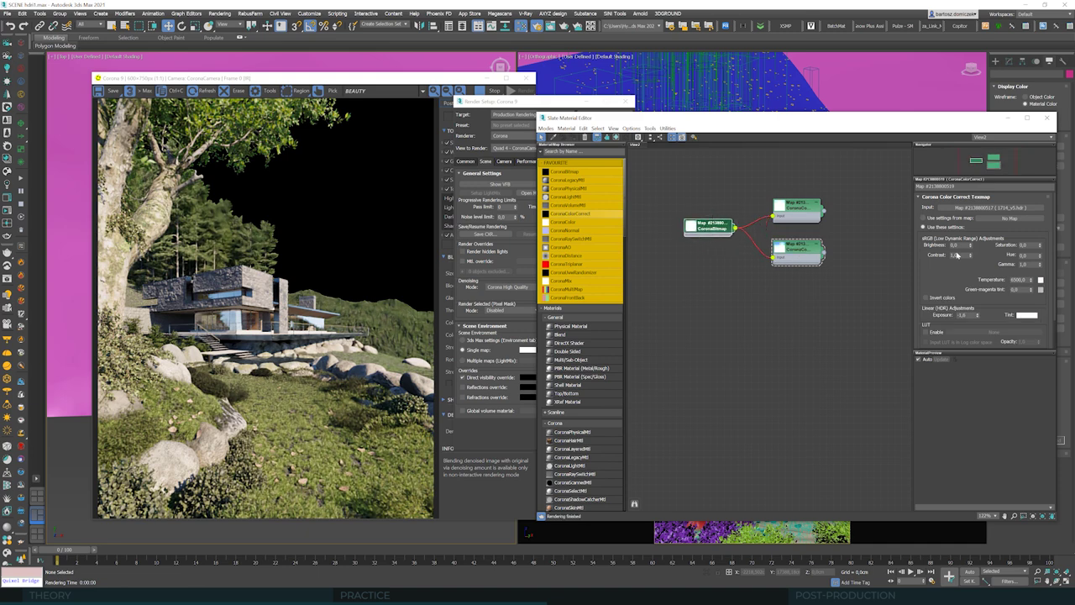
# Step: Assign the duplicated CoronaColorCorrect map to the scene environment's Direct visibility override
pyautogui.click(805, 251)
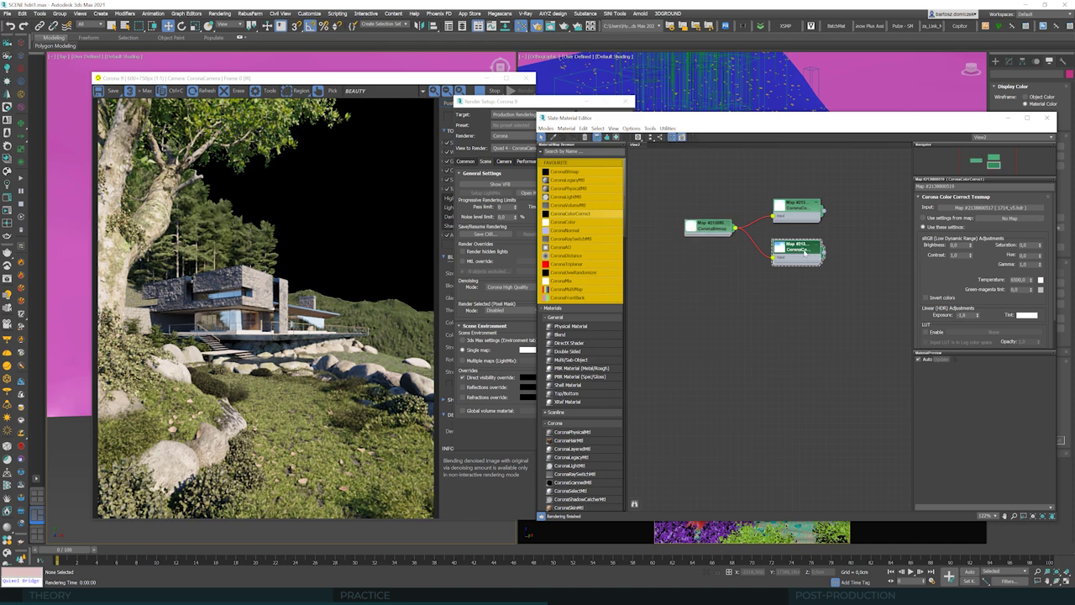
pyautogui.click(805, 217)
pyautogui.click(798, 252)
pyautogui.moveTo(756, 118); pyautogui.dragTo(795, 117)
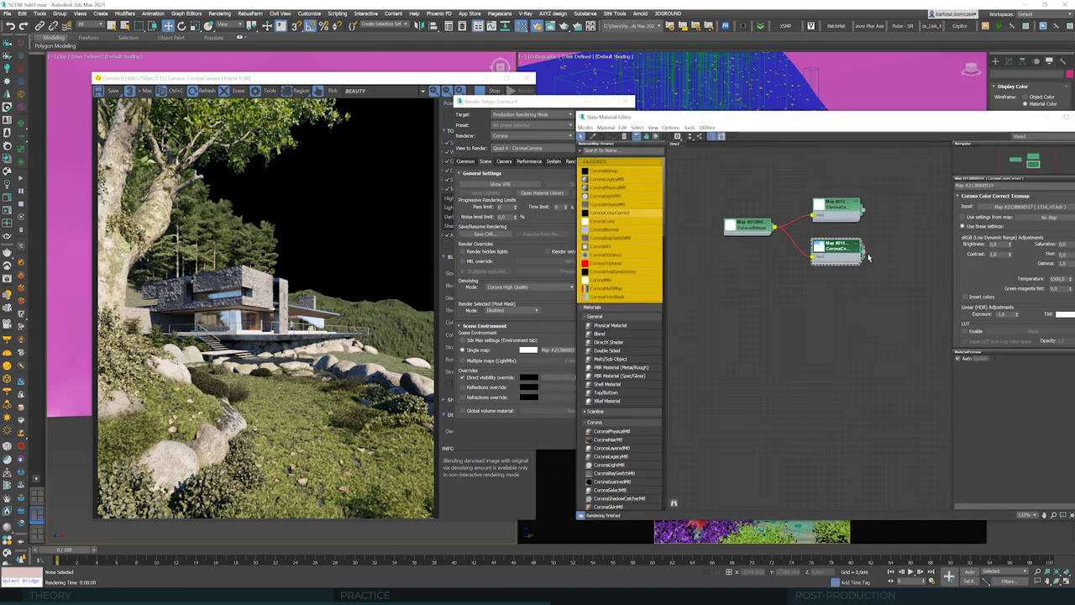
pyautogui.moveTo(865, 254); pyautogui.dragTo(553, 380)
pyautogui.click(524, 303)
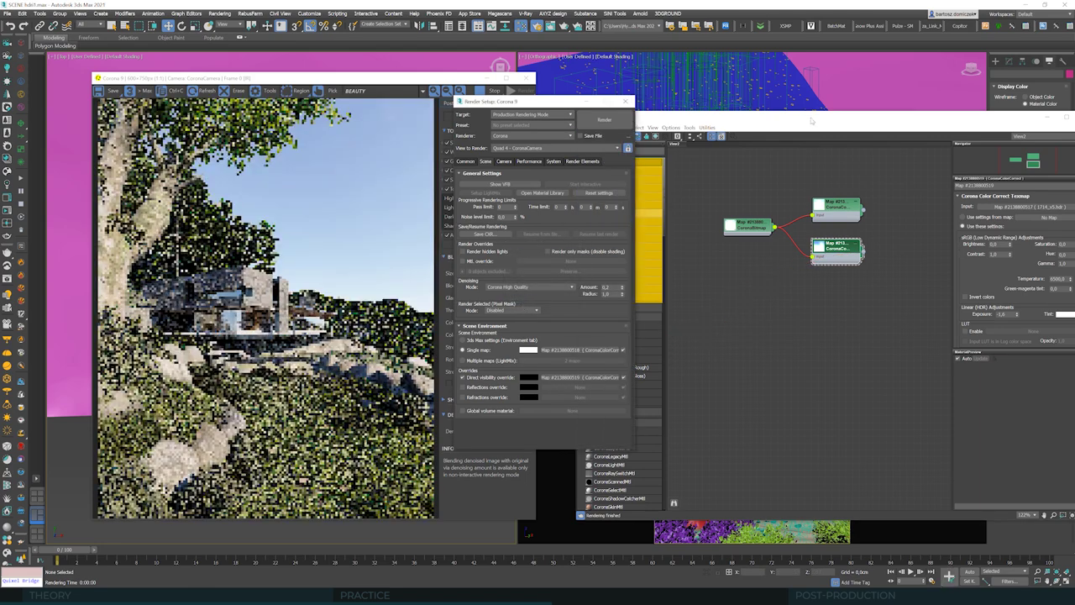
# Step: Set the duplicated CoronaColorCorrect map's exposure to -2.0 and switch the Direct visibility override off to compare the sky
pyautogui.moveTo(801, 121); pyautogui.dragTo(767, 121)
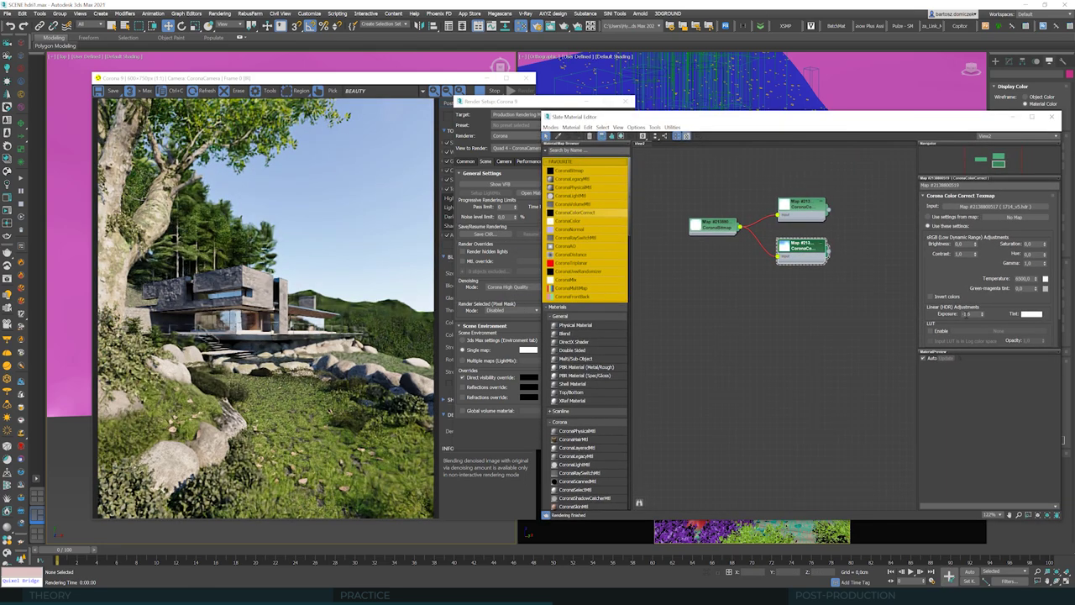
pyautogui.click(1019, 288)
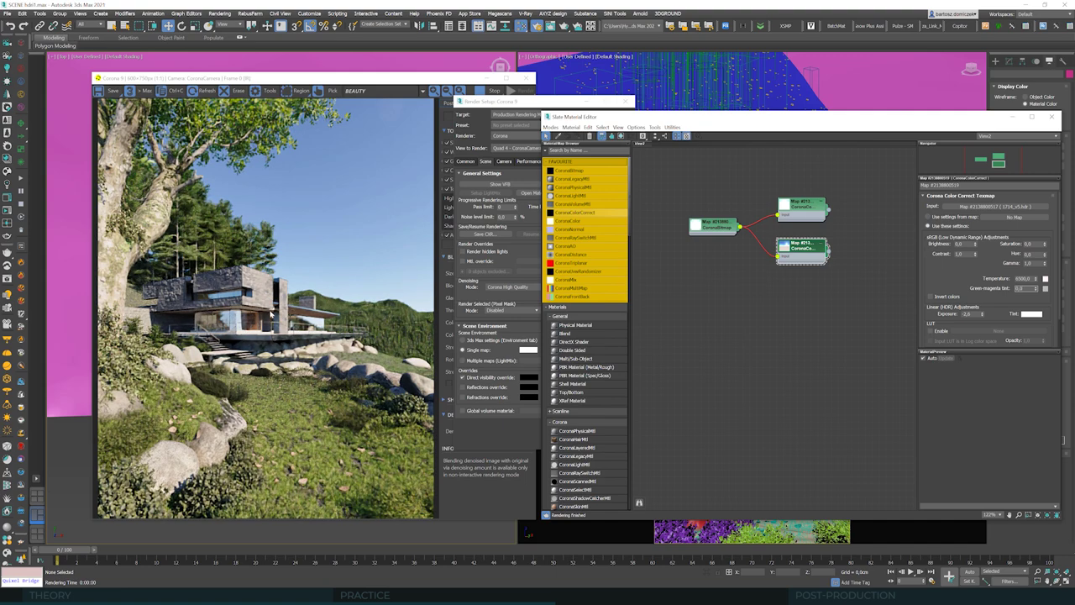
pyautogui.click(467, 379)
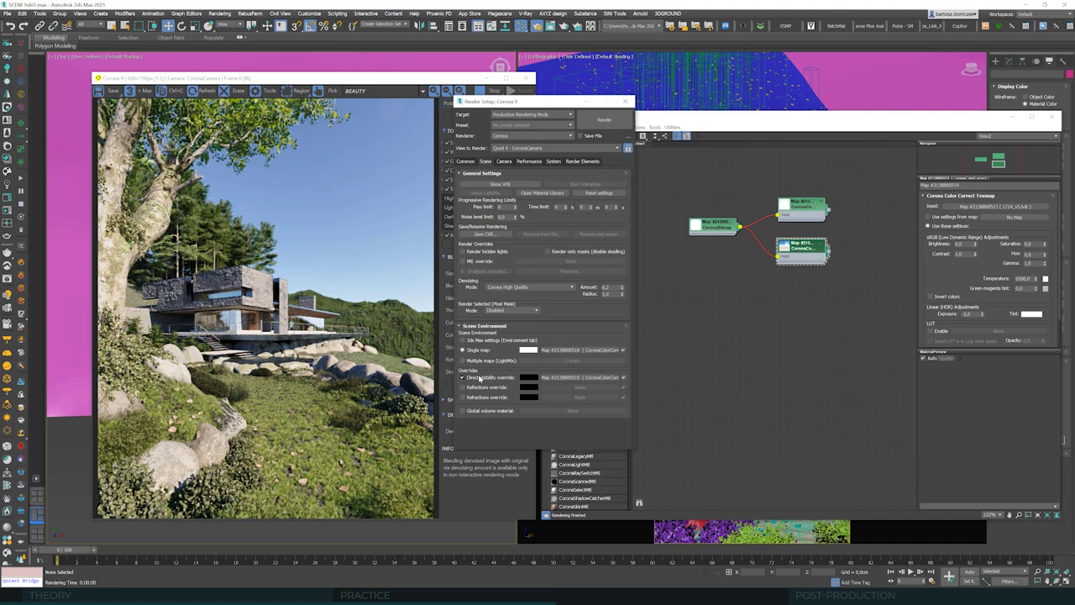
pyautogui.click(468, 379)
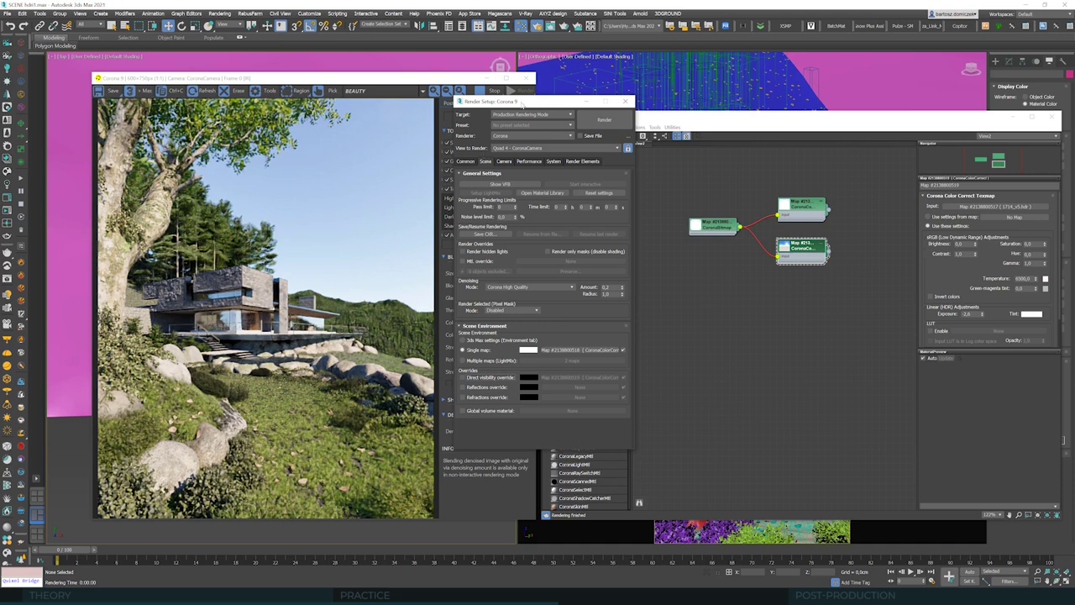
# Step: Try a lower Simple Exposure in the frame buffer's tone mapping and reset it to 0.0
pyautogui.moveTo(521, 102); pyautogui.dragTo(661, 212)
pyautogui.moveTo(528, 143); pyautogui.dragTo(528, 225)
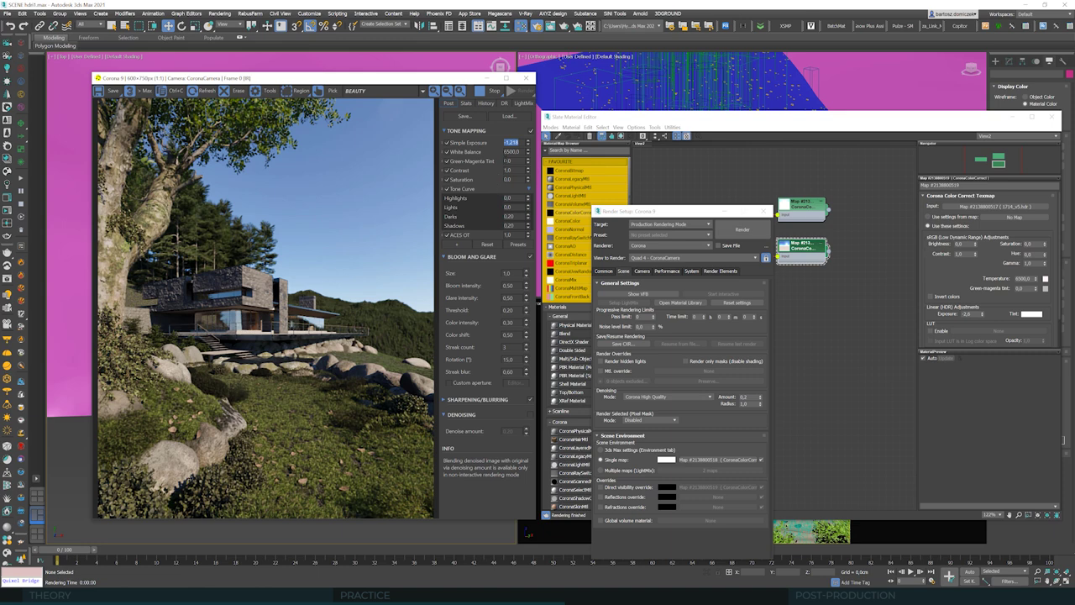
pyautogui.write('0')
pyautogui.press('Return')
pyautogui.press('Tab')
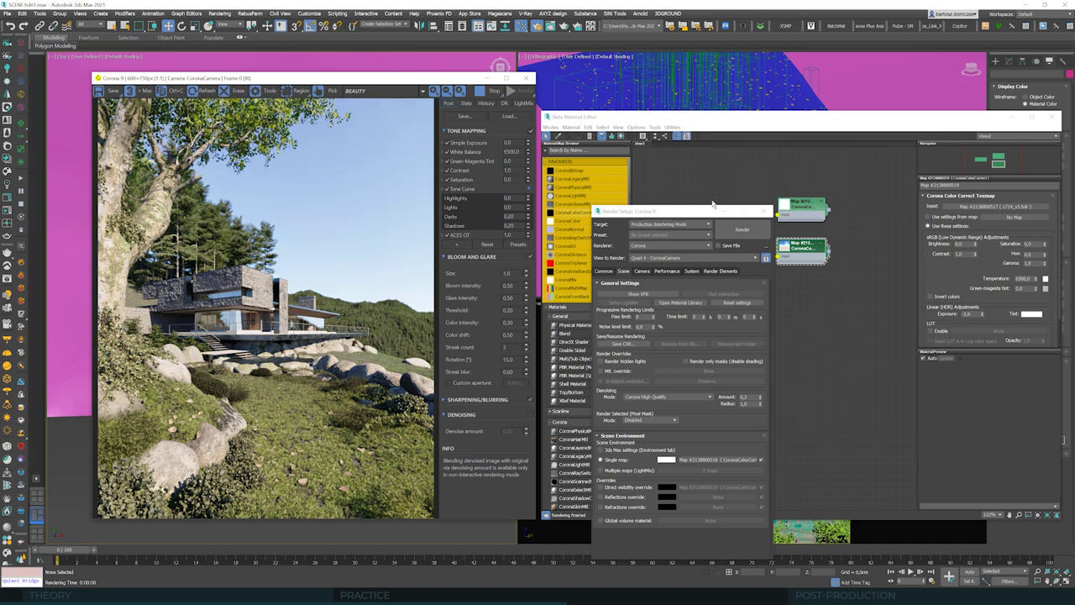
# Step: Re-enable the Direct visibility override and place the Slate Material Editor clear of the house in the render
pyautogui.moveTo(713, 204); pyautogui.dragTo(611, 175)
pyautogui.click(809, 252)
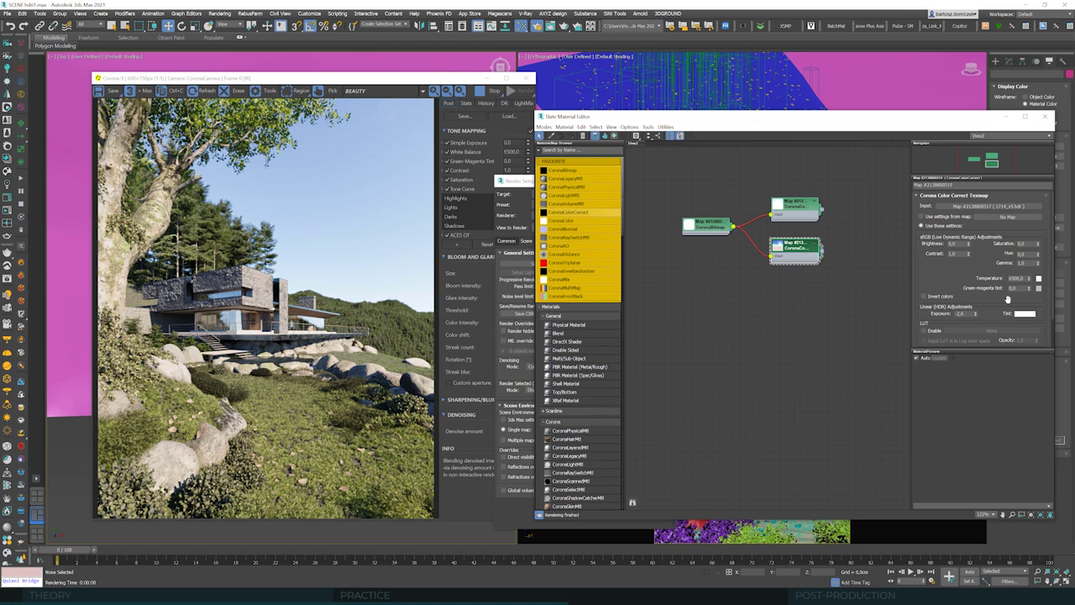
pyautogui.moveTo(743, 118); pyautogui.dragTo(837, 118)
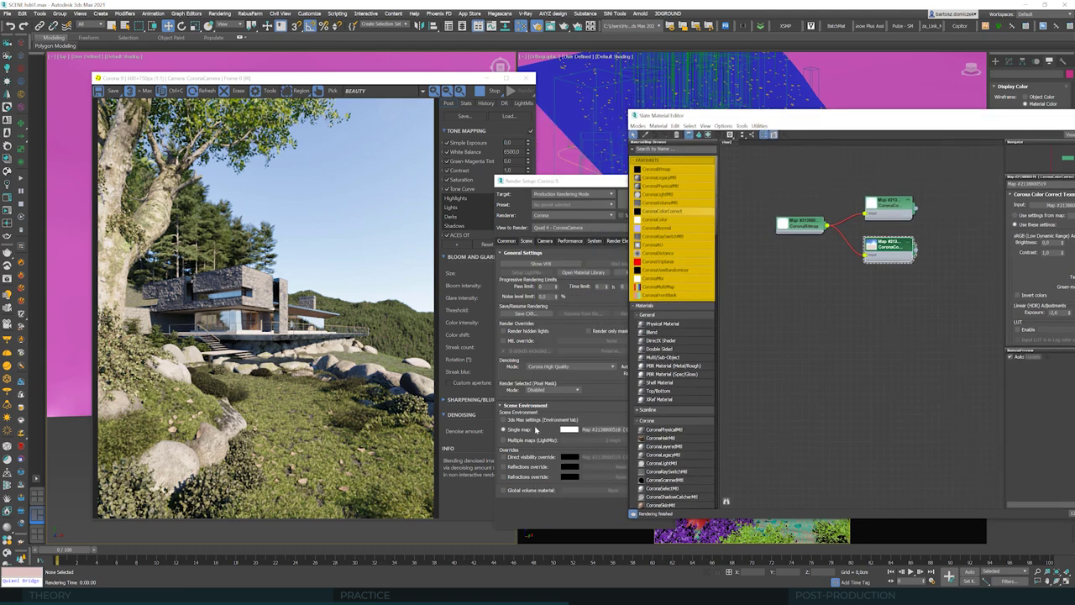
pyautogui.click(580, 254)
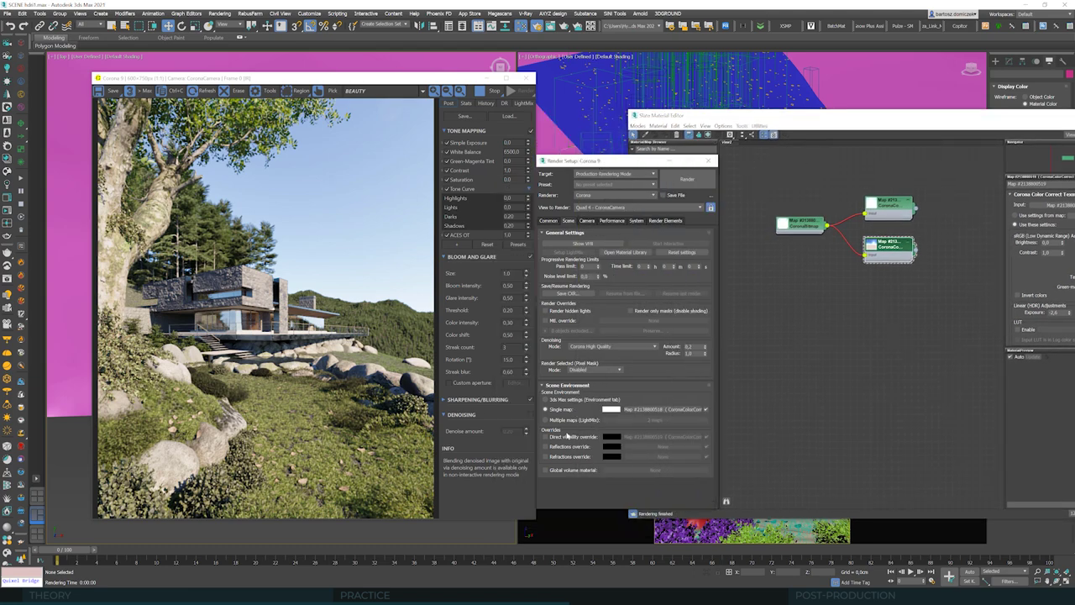
pyautogui.click(560, 437)
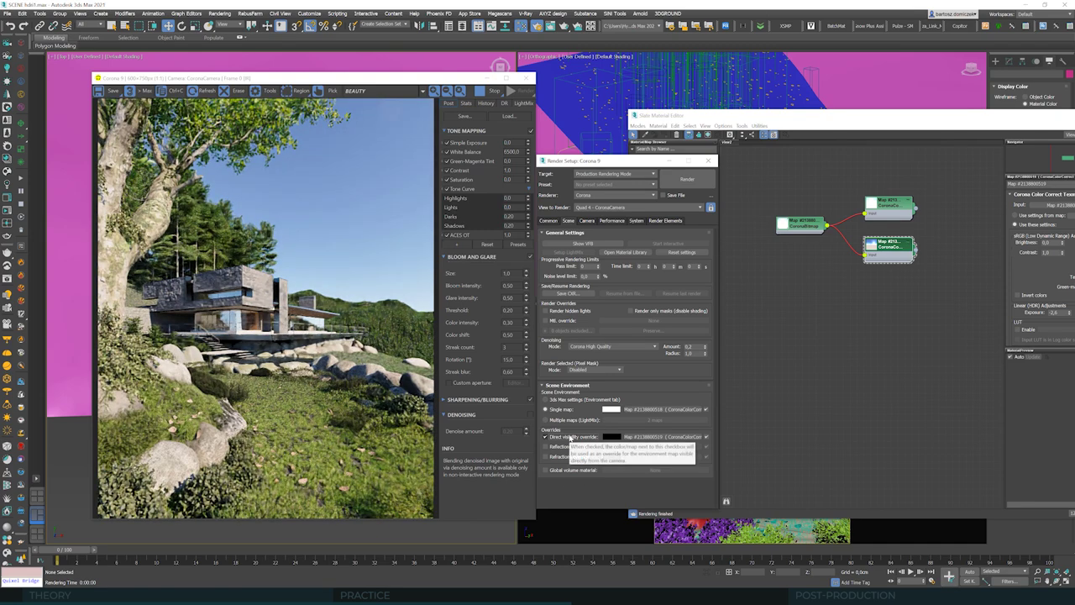
pyautogui.click(879, 128)
pyautogui.moveTo(879, 118); pyautogui.dragTo(747, 113)
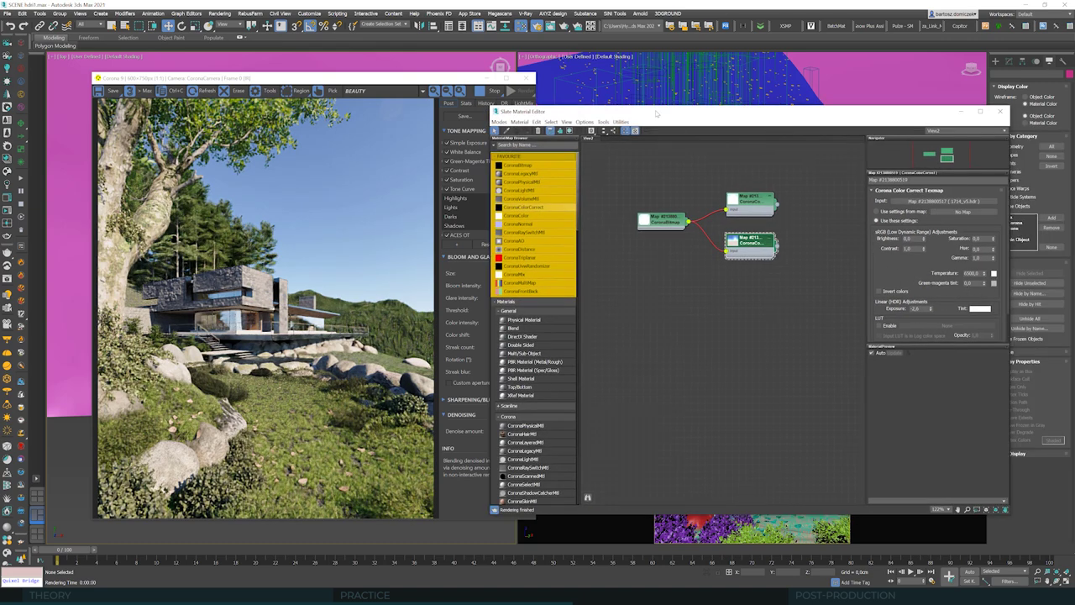
pyautogui.moveTo(648, 115); pyautogui.dragTo(705, 113)
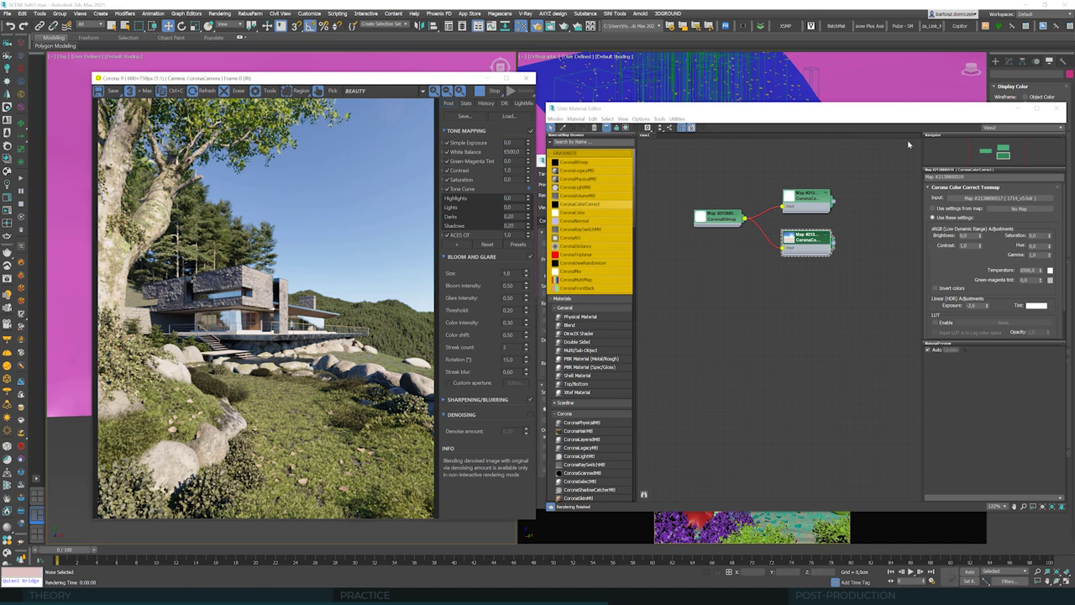
# Step: Close the frame buffer and create a rectangular plane in the Top view, just outside the terrain edge near the tree
pyautogui.click(527, 79)
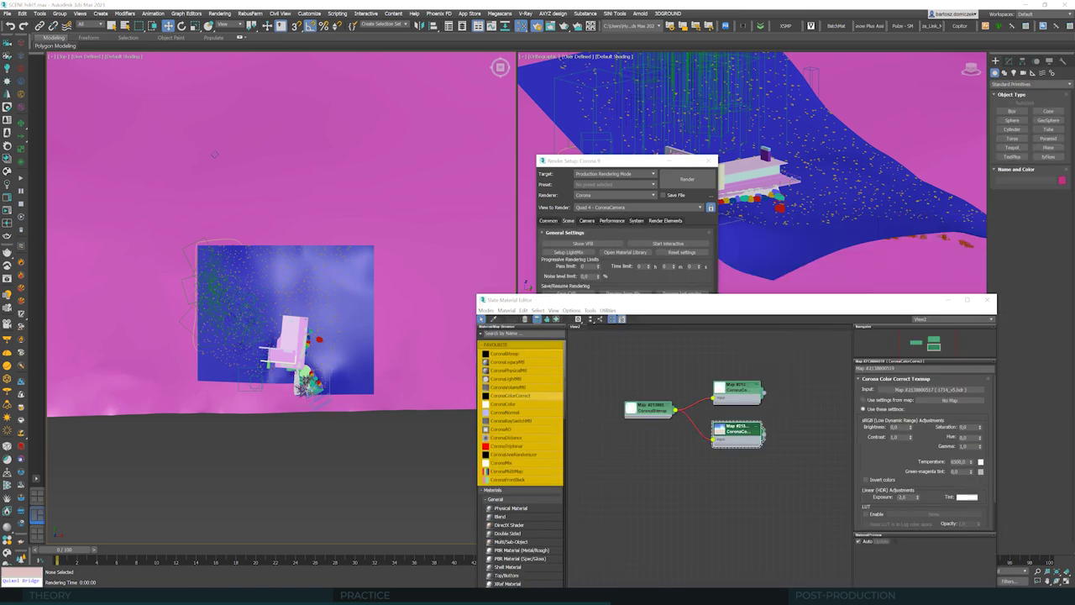
pyautogui.click(1049, 147)
pyautogui.moveTo(309, 410); pyautogui.dragTo(284, 338, button='middle')
pyautogui.scroll(3, 284, 338)
pyautogui.moveTo(264, 339); pyautogui.dragTo(372, 414)
# Step: Stand the plane upright and turn it slightly about the vertical axis, with the Top view shown in wireframe
pyautogui.click(181, 25)
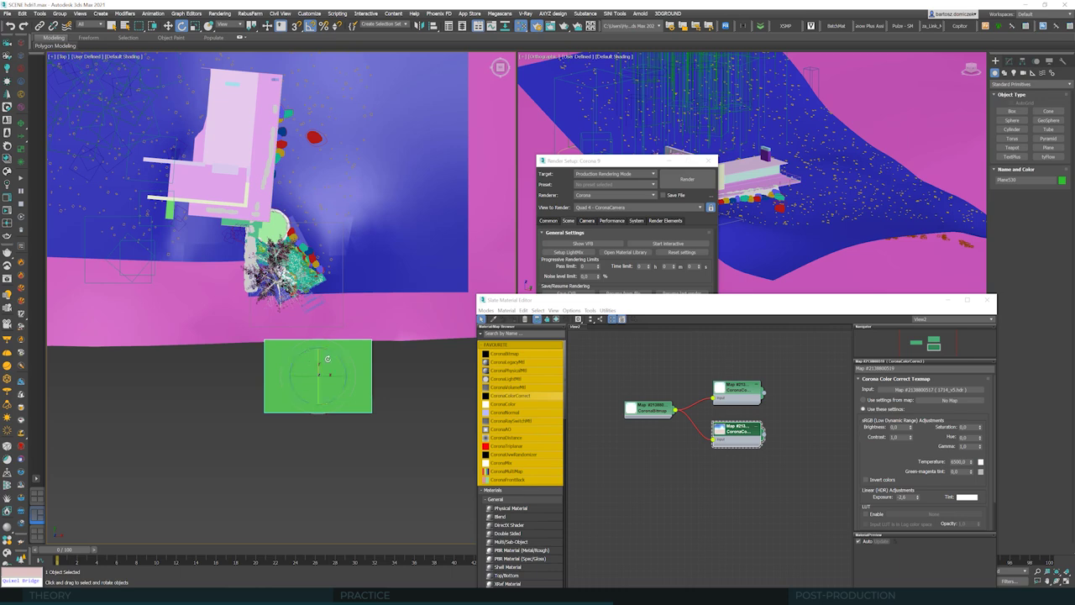
pyautogui.moveTo(318, 359)
pyautogui.mouseDown()
pyautogui.moveTo(319, 370)
pyautogui.moveTo(324, 357)
pyautogui.mouseUp()
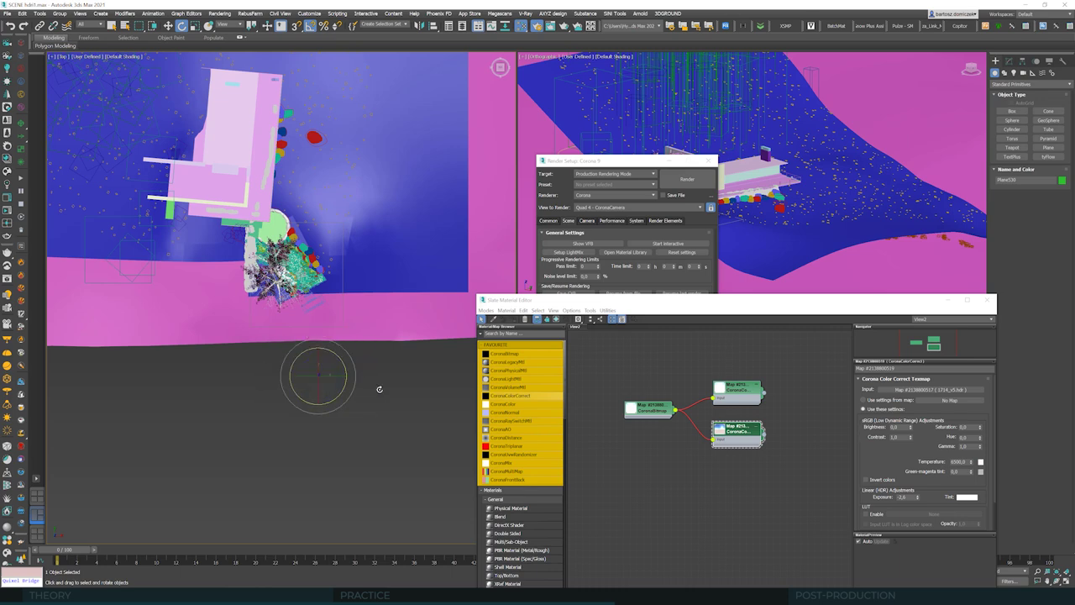
pyautogui.press('F3')
pyautogui.moveTo(337, 355); pyautogui.dragTo(334, 353)
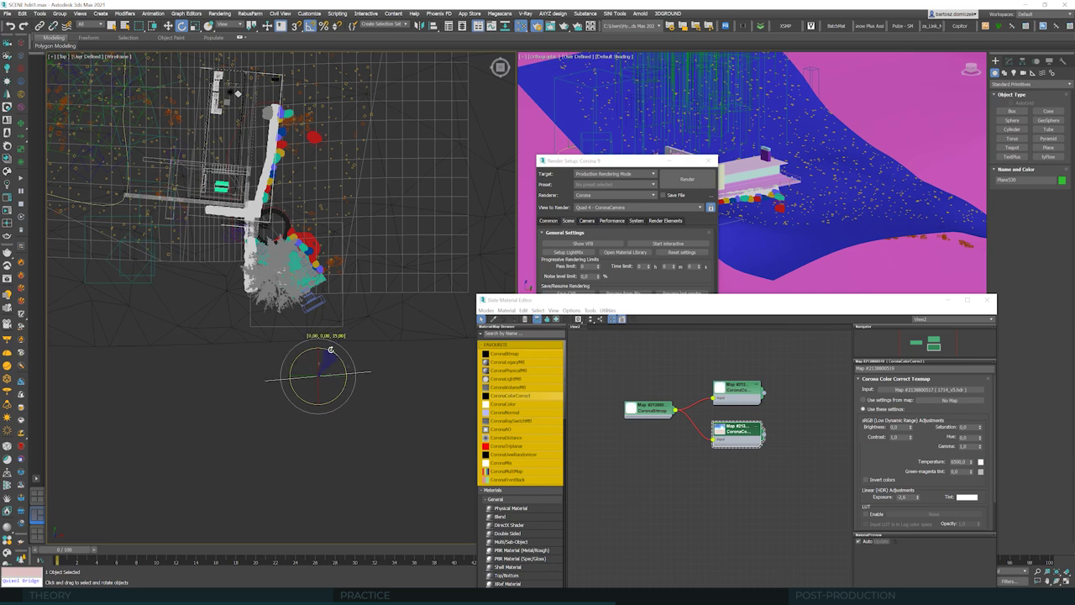
pyautogui.moveTo(330, 349); pyautogui.dragTo(330, 303)
pyautogui.press('w')
# Step: Raise the upright plane slightly beside the tree in the orthographic view
pyautogui.moveTo(589, 161); pyautogui.dragTo(316, 294)
pyautogui.click(1064, 580)
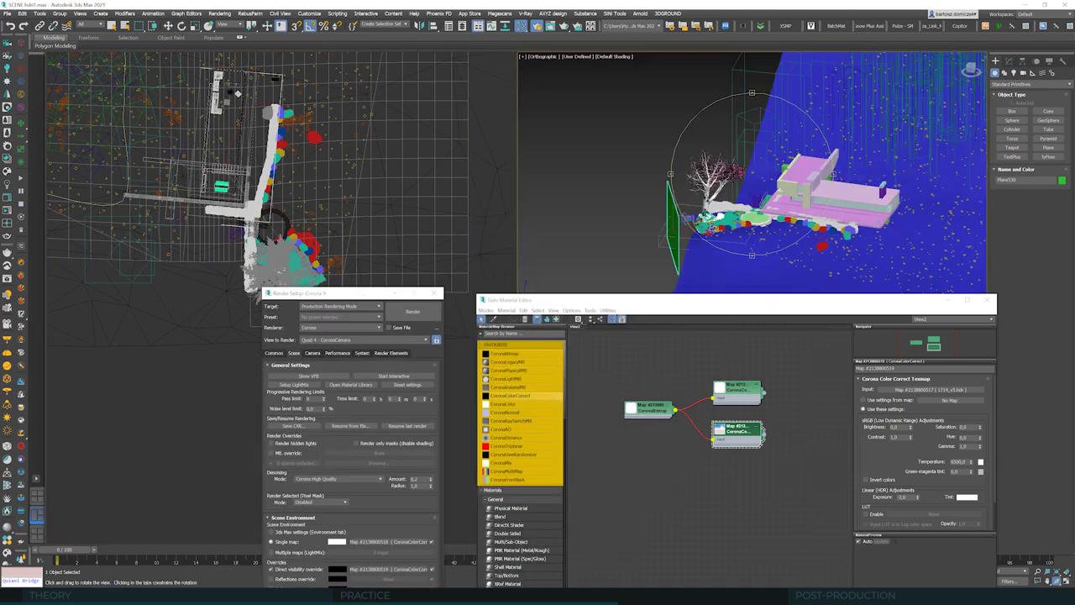
pyautogui.moveTo(693, 239); pyautogui.dragTo(673, 226)
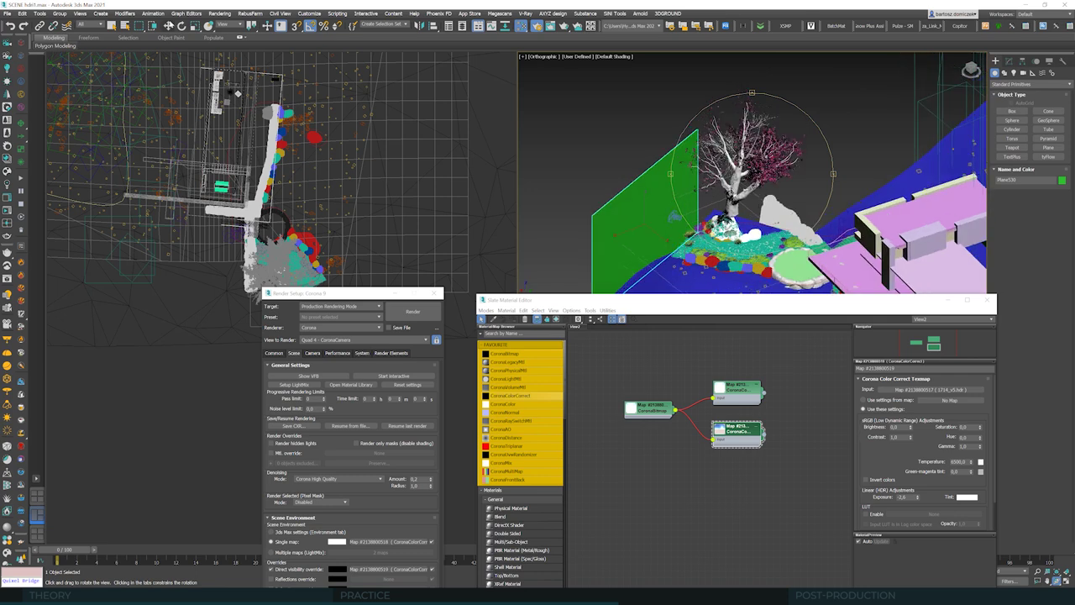
pyautogui.rightClick(646, 205)
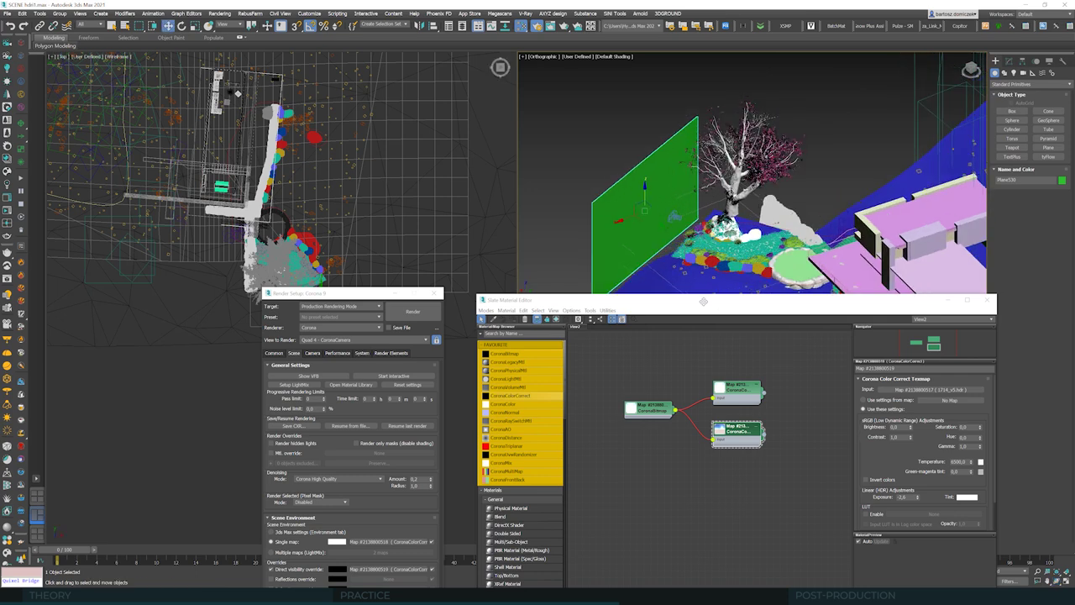
# Step: Add tree wall opacity.jpg from the COMMONPOINT tex folder to the Slate Material Editor as a bitmap node
pyautogui.moveTo(639, 300); pyautogui.dragTo(626, 197)
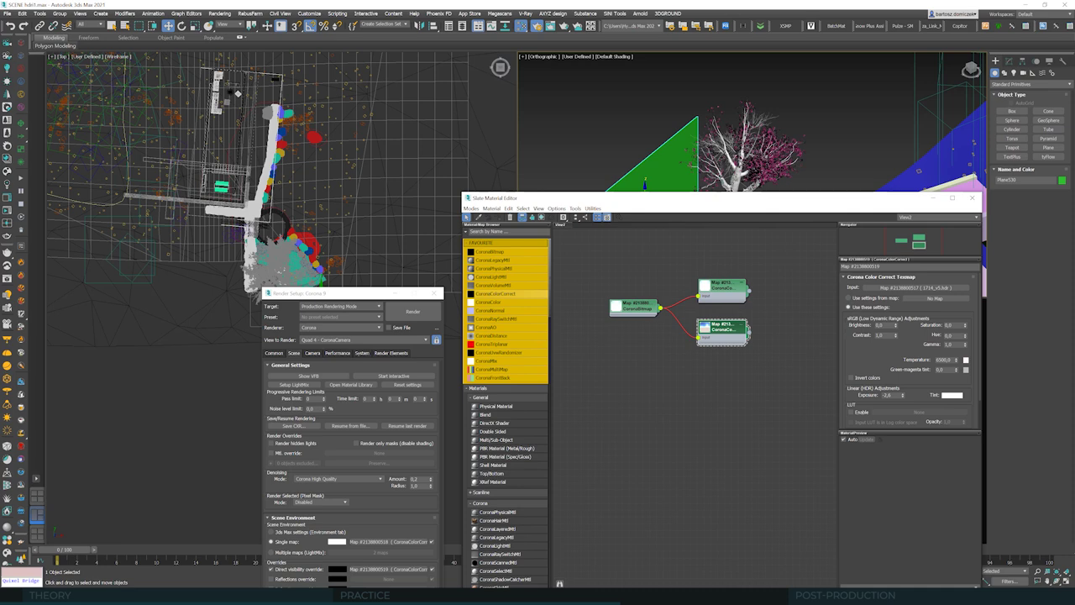
pyautogui.moveTo(72, 598)
pyautogui.click(72, 559)
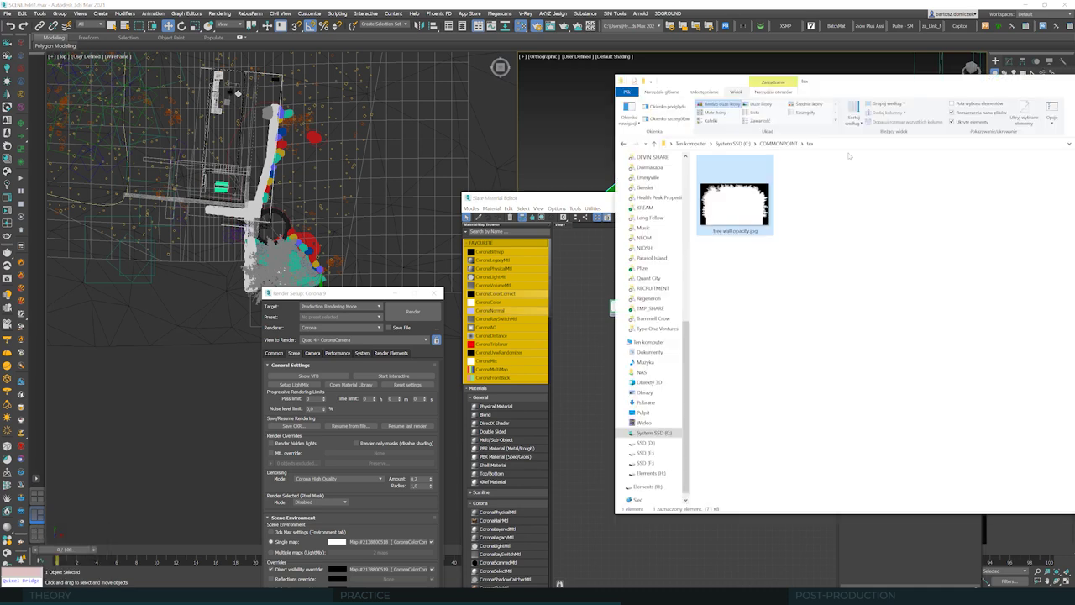
pyautogui.moveTo(907, 78); pyautogui.dragTo(382, 106)
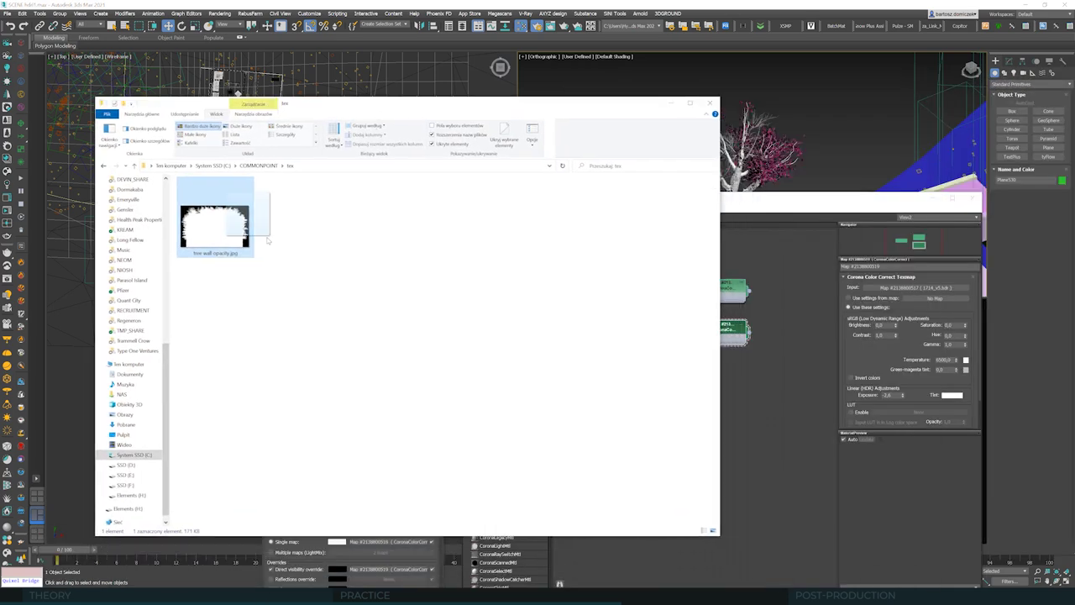
pyautogui.moveTo(706, 124); pyautogui.dragTo(777, 430)
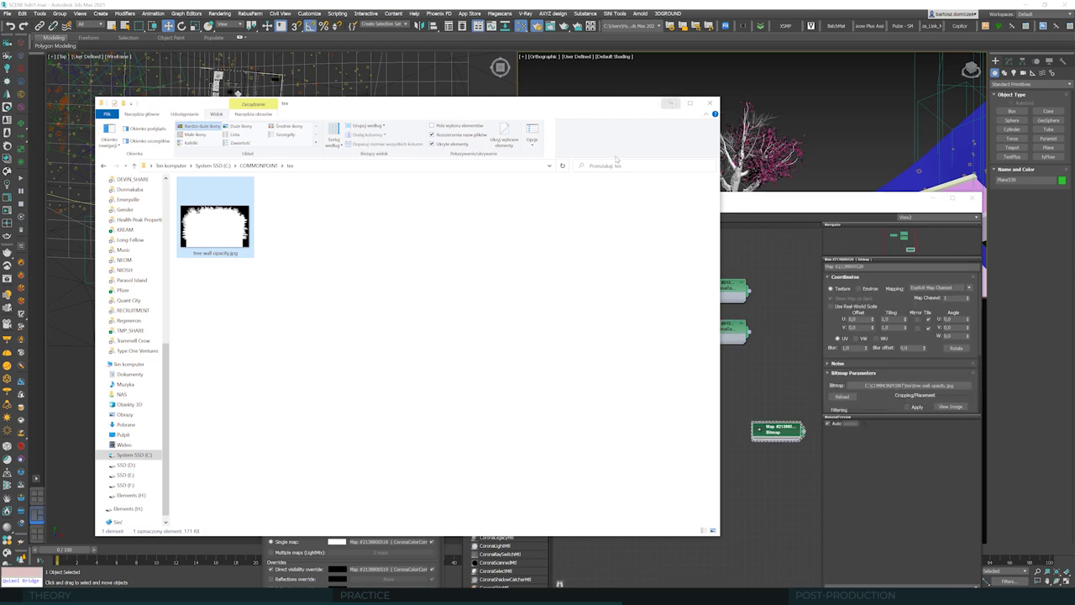
# Step: View tree wall opacity.jpg at full size in the image viewer and return to the Slate Material Editor
pyautogui.doubleClick(229, 229)
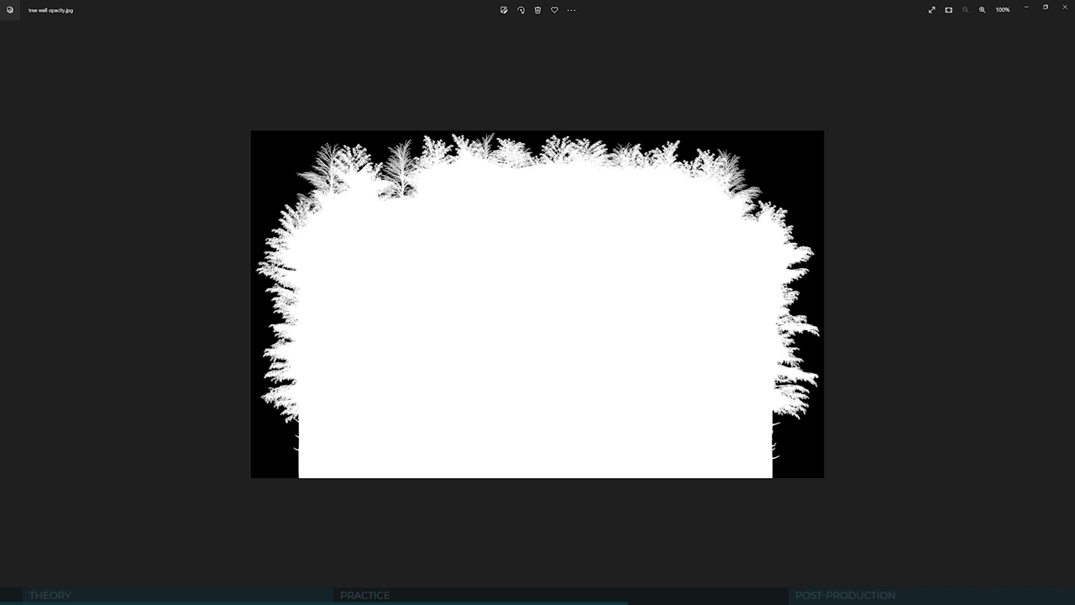
pyautogui.click(1029, 8)
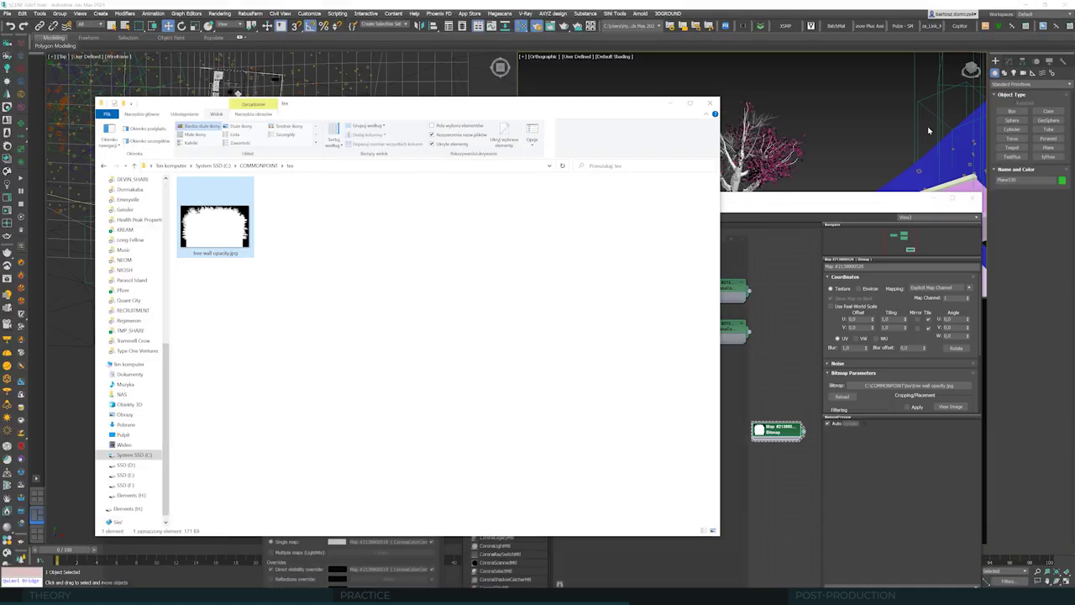
pyautogui.click(779, 387)
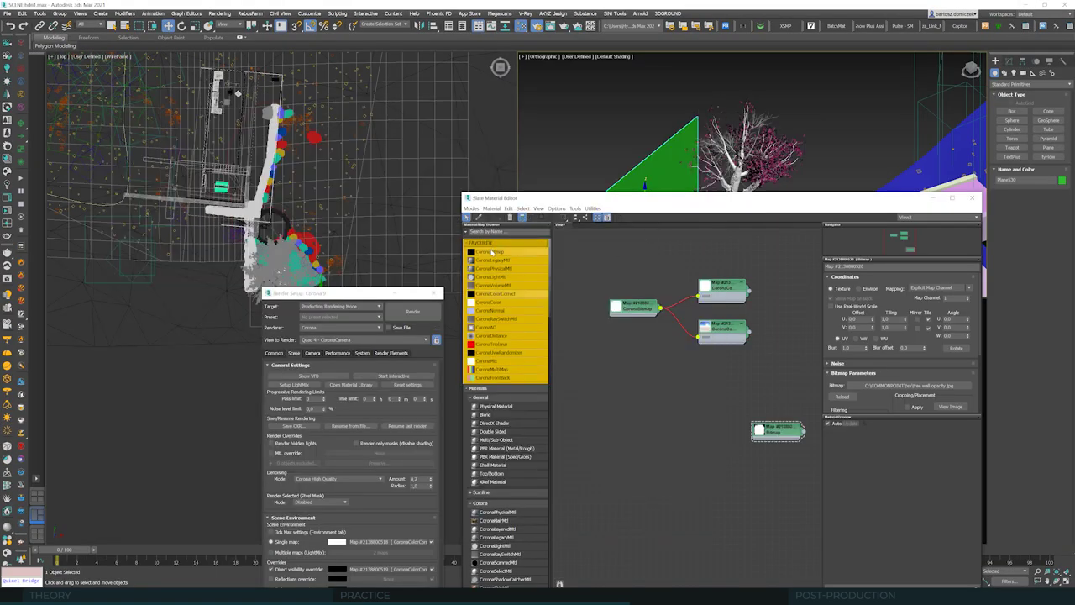
# Step: Add a CoronaLegacyMtl to the Slate Material Editor and connect the tree wall opacity bitmap to its opacity slot
pyautogui.moveTo(745, 480); pyautogui.dragTo(744, 480)
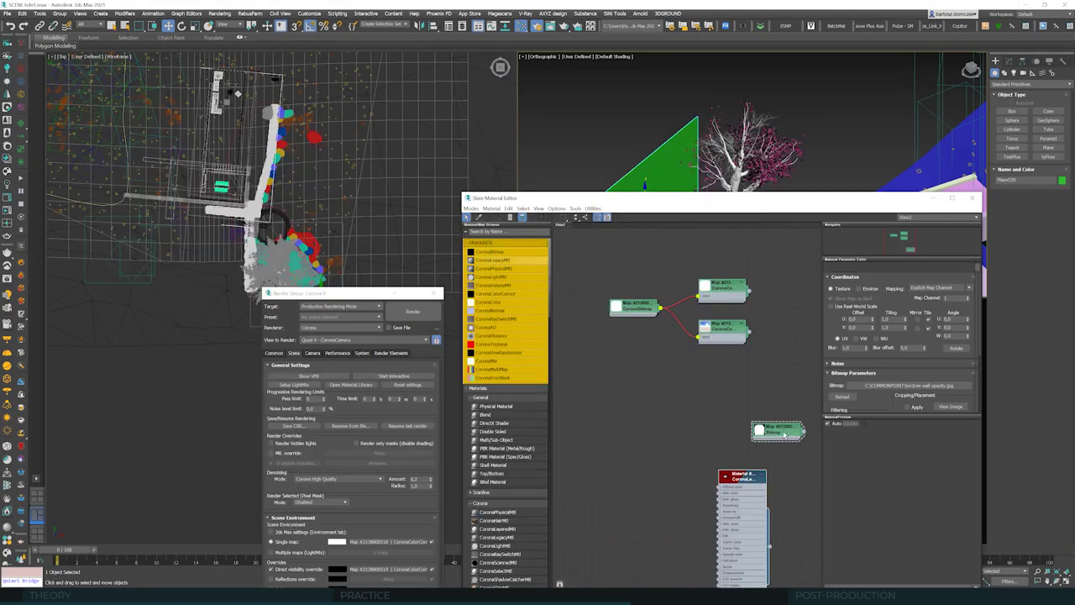
pyautogui.moveTo(773, 430); pyautogui.dragTo(638, 489)
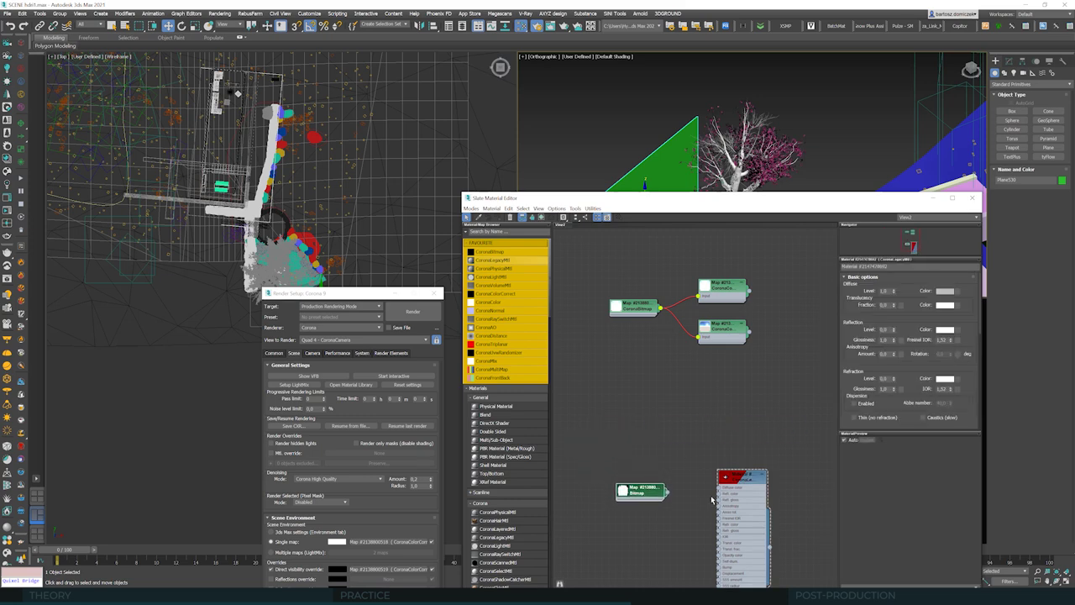
pyautogui.moveTo(715, 501); pyautogui.dragTo(676, 461, button='middle')
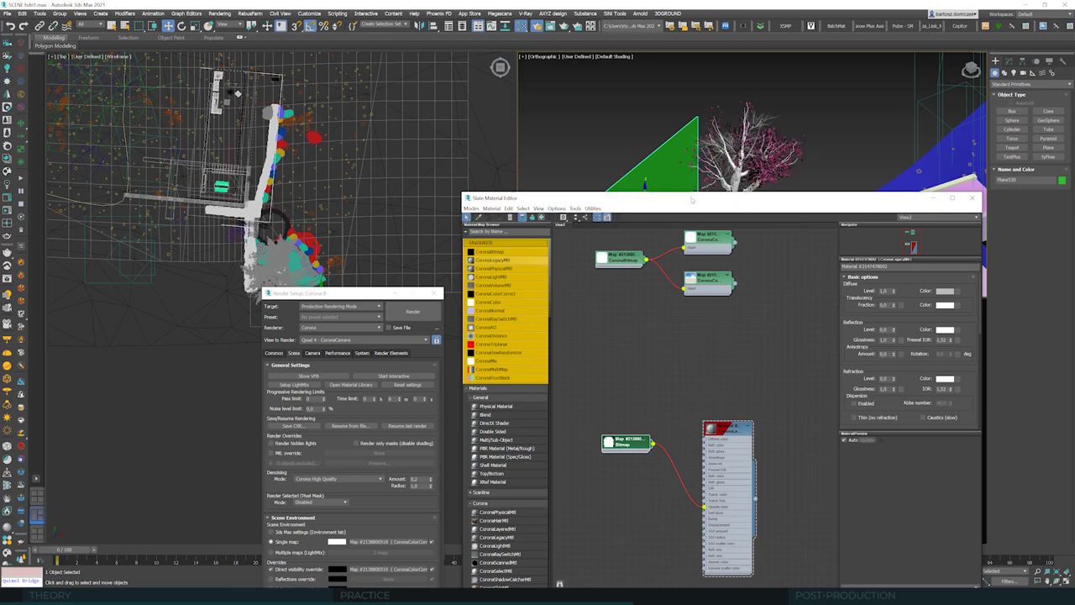
# Step: Assign the new material to the upright plane and display the objects in their material color in the shaded viewports
pyautogui.moveTo(546, 198); pyautogui.dragTo(340, 242)
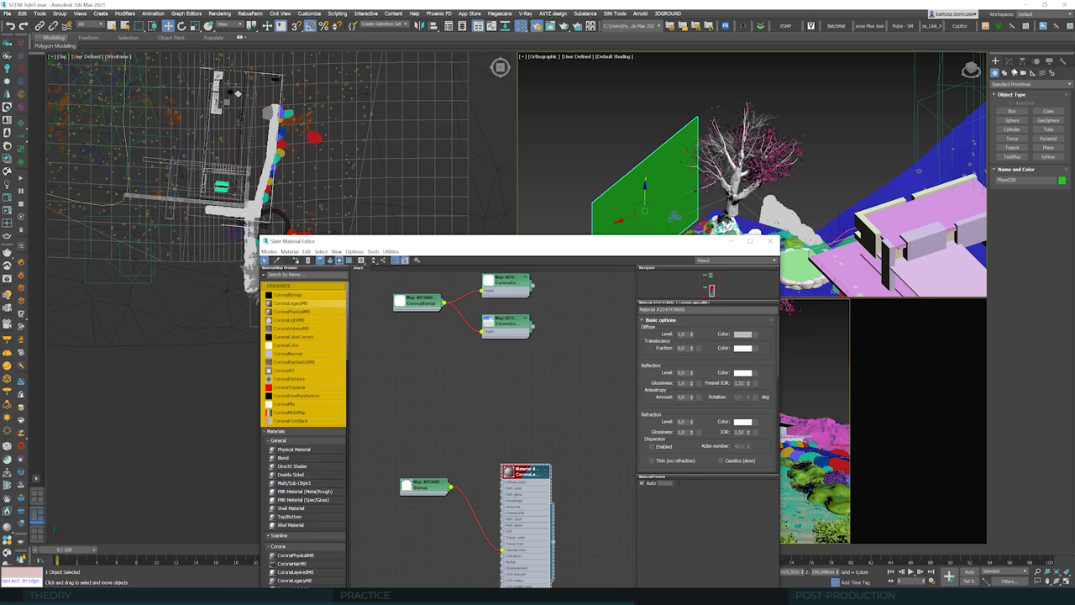
pyautogui.click(1033, 72)
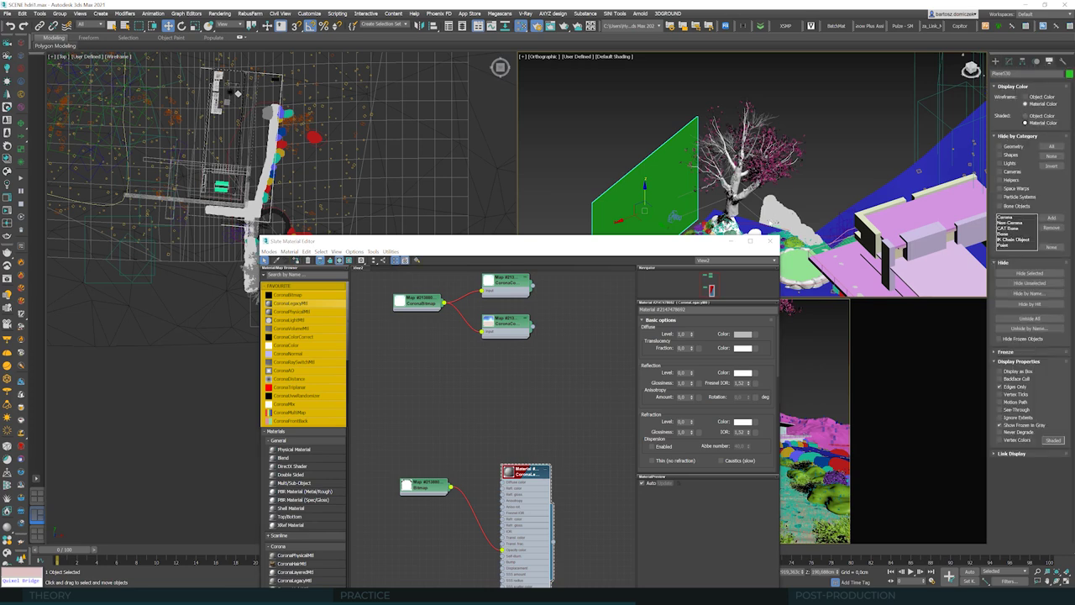
pyautogui.moveTo(651, 249); pyautogui.dragTo(401, 235)
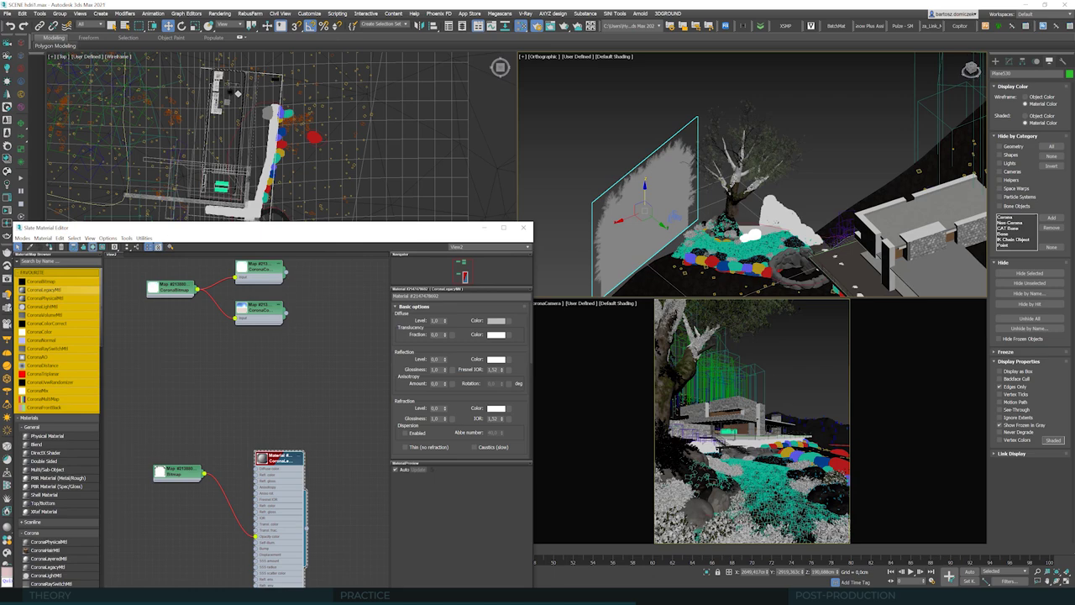
pyautogui.keyDown('alt'); pyautogui.moveTo(746, 228); pyautogui.dragTo(729, 198, button='middle'); pyautogui.keyUp('alt')
# Step: Set the CoronaLegacyMtl diffuse color to pure white, value 255, and close the Slate Material Editor
pyautogui.click(498, 323)
pyautogui.moveTo(204, 110); pyautogui.dragTo(204, 115)
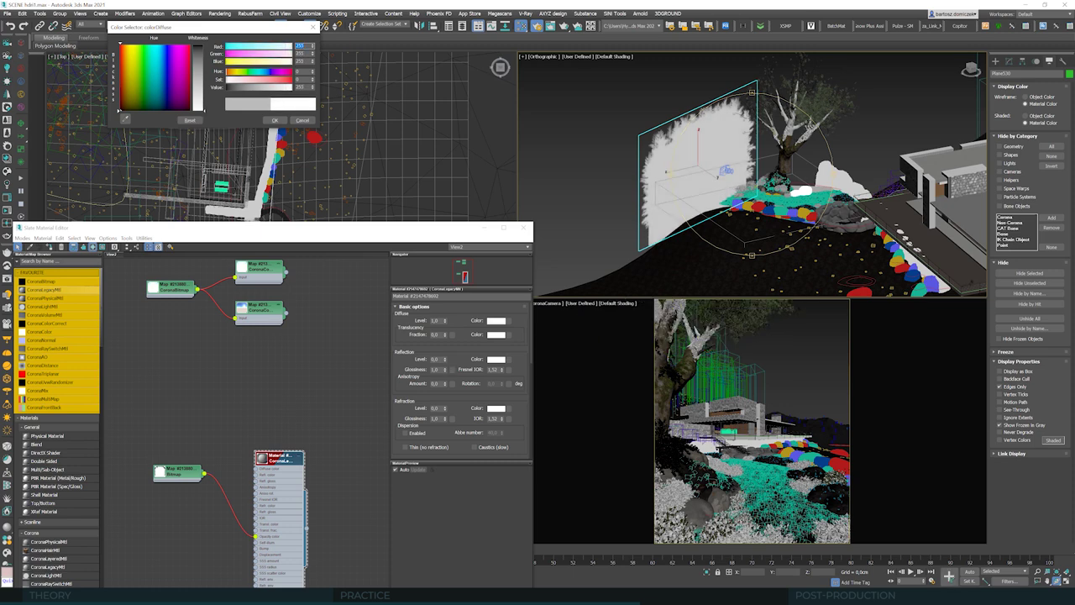
pyautogui.click(274, 120)
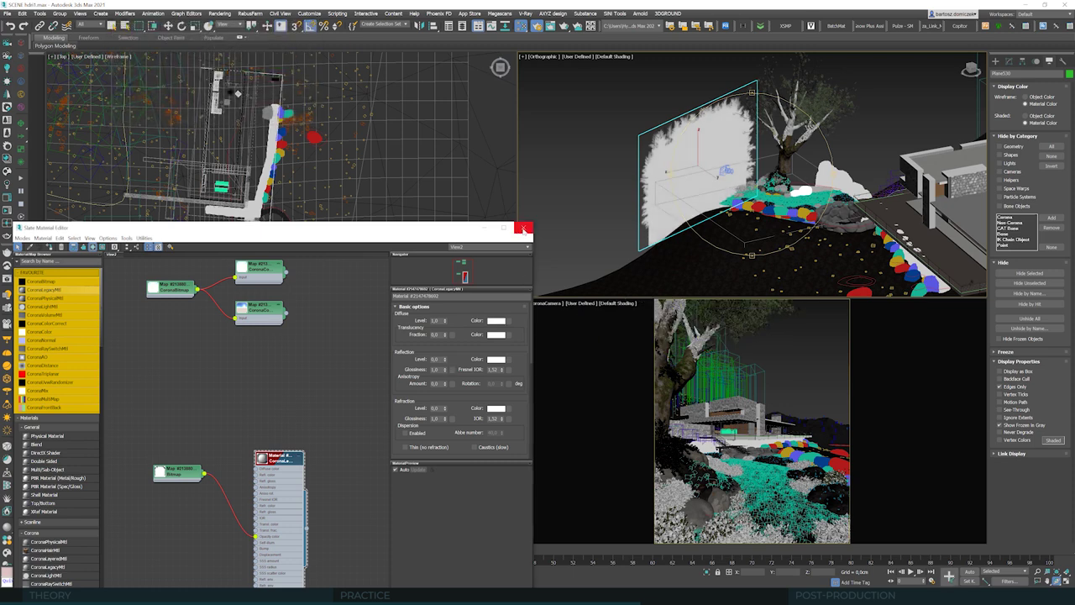
pyautogui.click(525, 227)
# Step: Start a Corona interactive render of the CoronaCamera view and place the frame buffer clear of the Top view
pyautogui.moveTo(325, 294); pyautogui.dragTo(377, 410)
pyautogui.moveTo(325, 319); pyautogui.dragTo(321, 302)
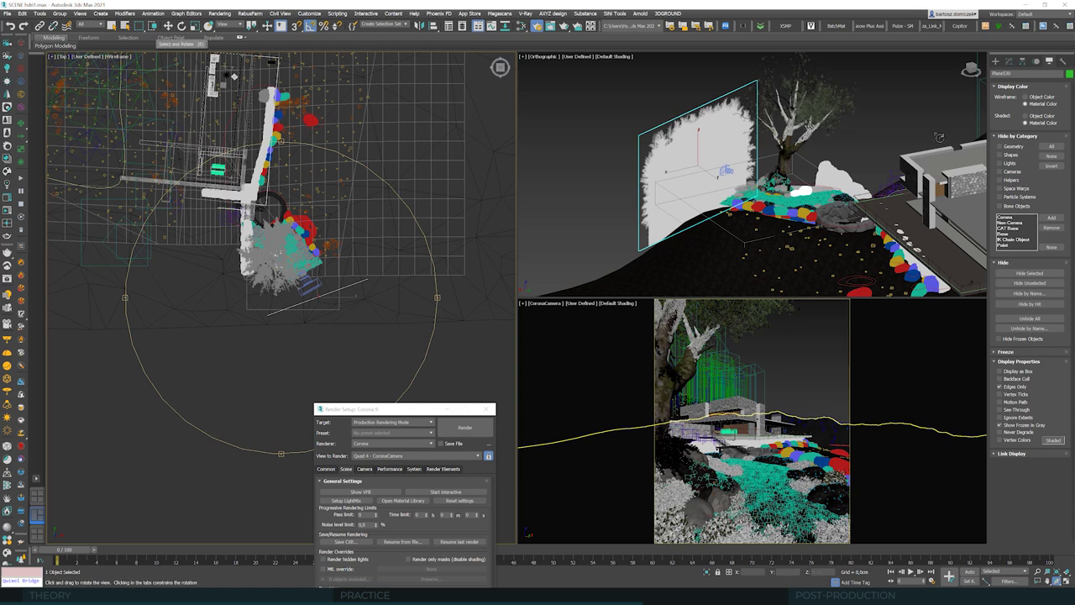
pyautogui.moveTo(417, 411); pyautogui.dragTo(550, 126)
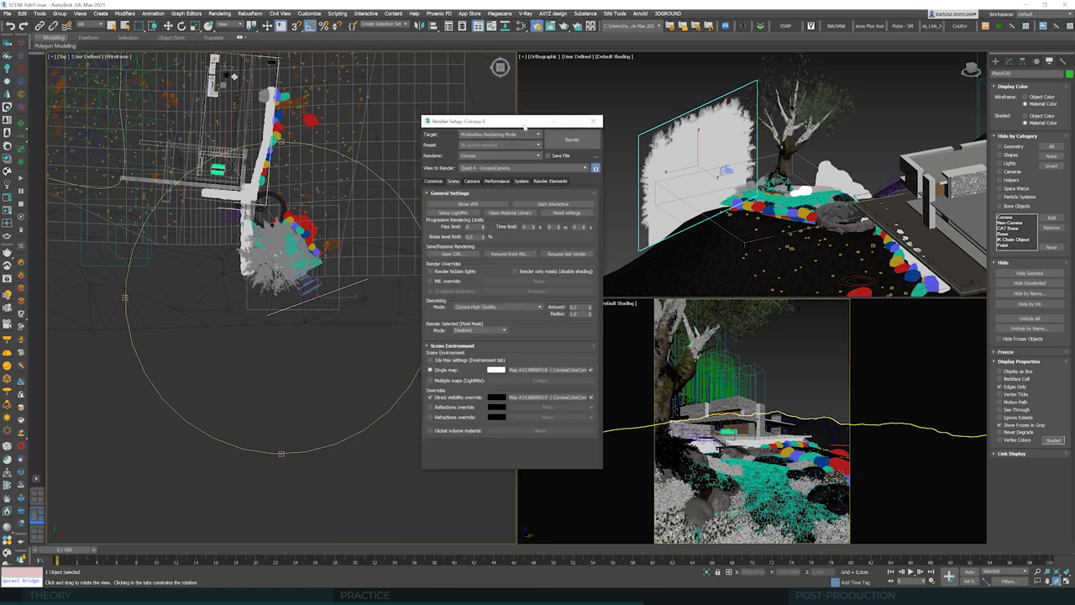
pyautogui.click(554, 204)
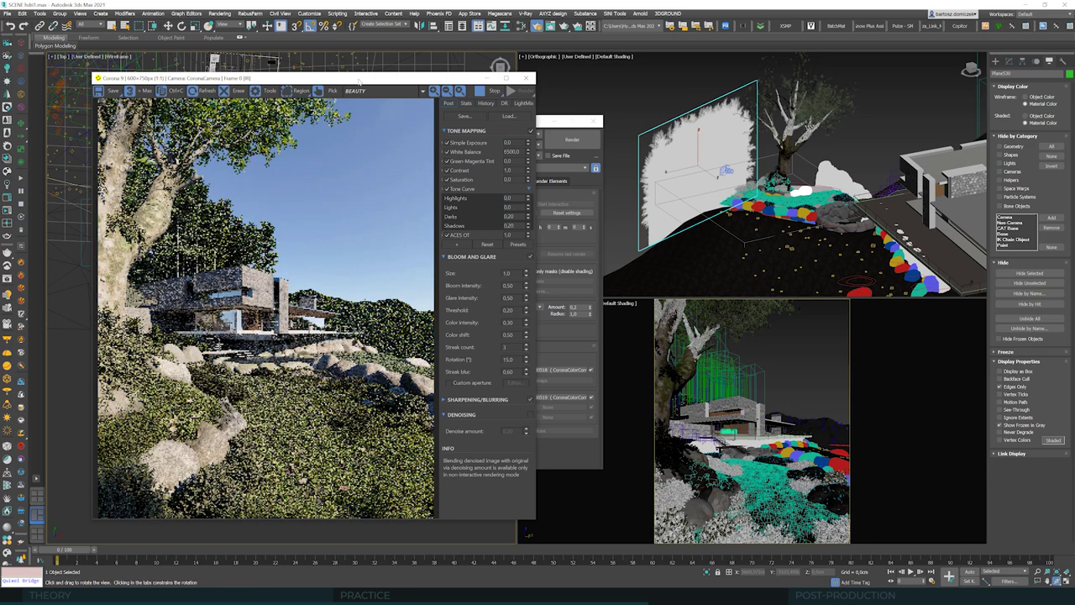
pyautogui.moveTo(347, 81); pyautogui.dragTo(811, 69)
pyautogui.moveTo(470, 121); pyautogui.dragTo(610, 121)
pyautogui.click(752, 78)
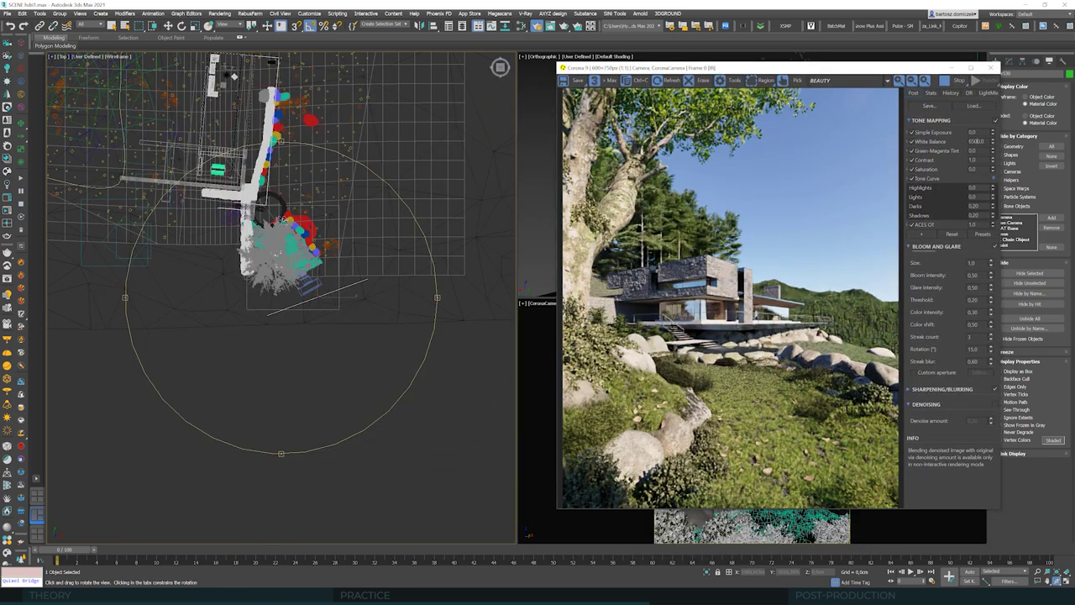
# Step: Clone the tree-shaped opacity plane in the Top view with the Copy option
pyautogui.click(168, 26)
pyautogui.click(318, 296)
pyautogui.keyDown('shift'); pyautogui.moveTo(318, 296); pyautogui.dragTo(319, 296); pyautogui.keyUp('shift')
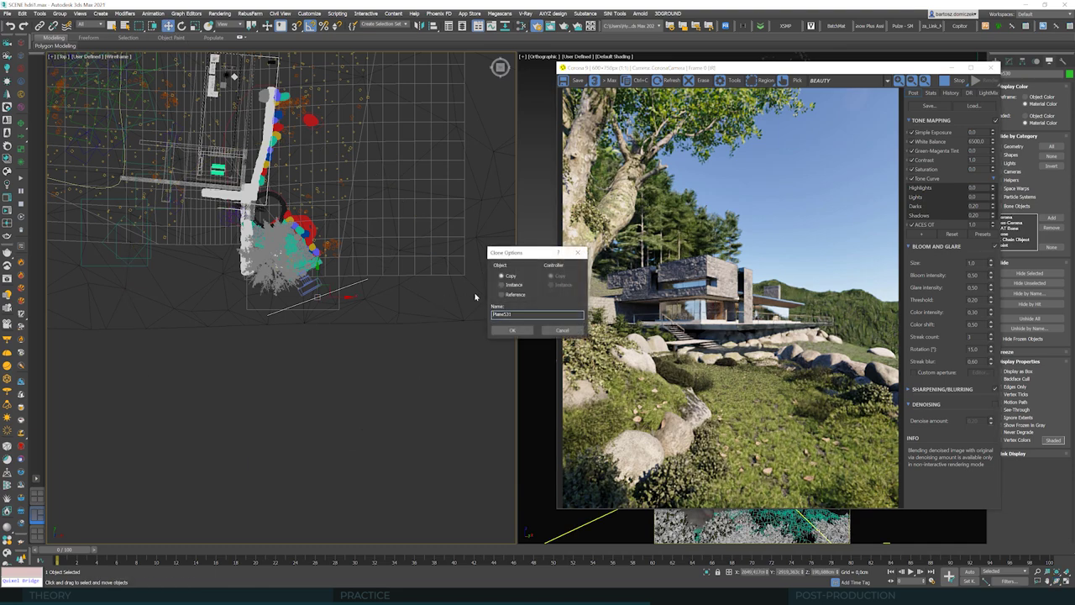
pyautogui.click(512, 332)
# Step: Rotate the copied plane to run vertically in the Top view and move it beside the outer end of the original plane
pyautogui.press('e')
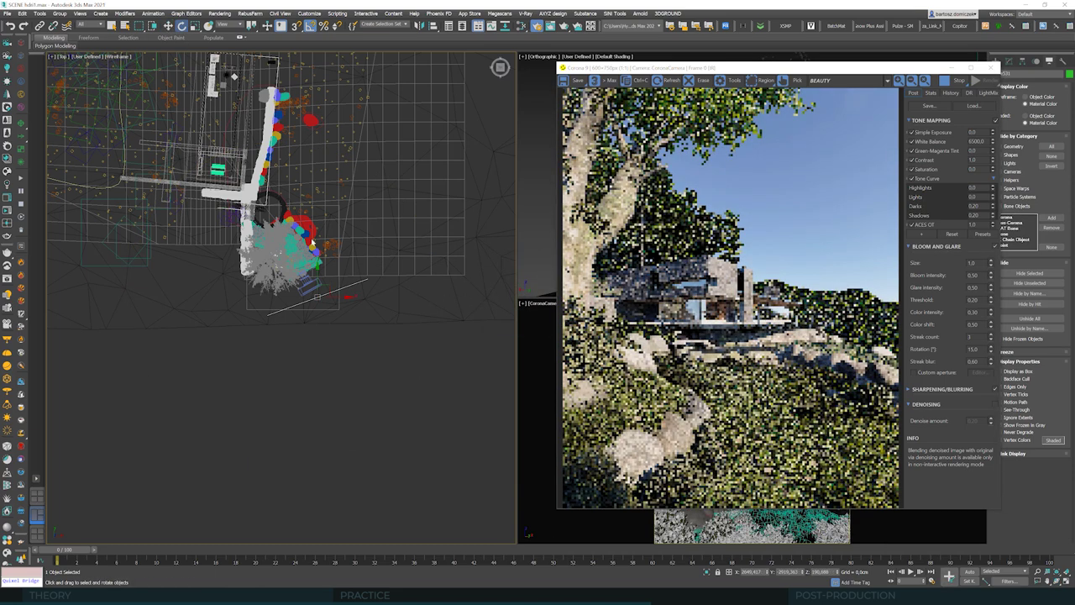
pyautogui.moveTo(335, 269); pyautogui.dragTo(366, 278)
pyautogui.press('w')
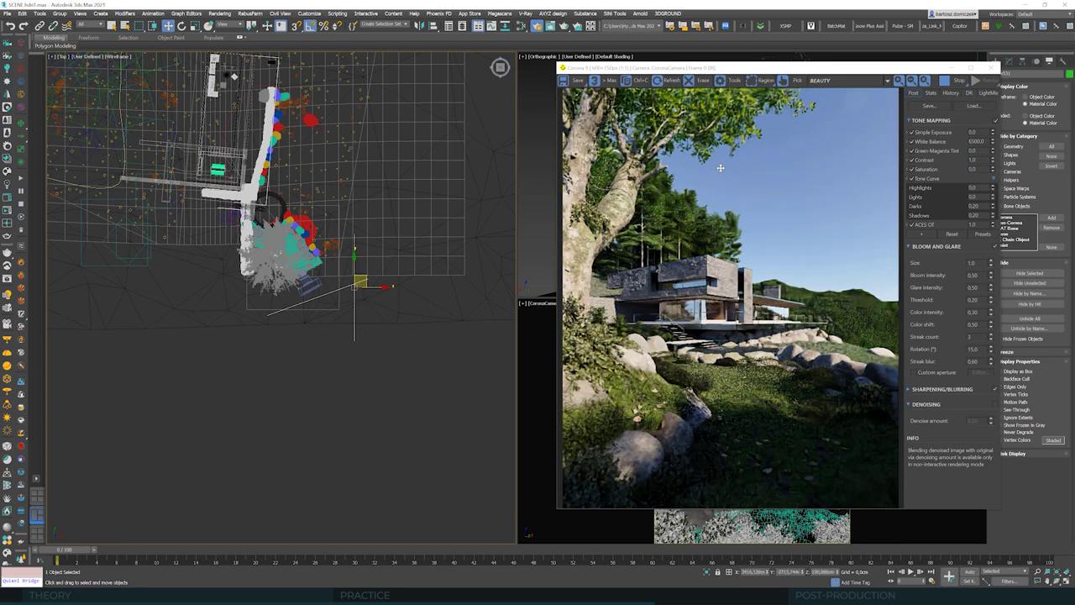
# Step: Move the render frame buffer clear of the orthographic view and convert the copied plane to an Editable Poly
pyautogui.moveTo(801, 67); pyautogui.dragTo(337, 86)
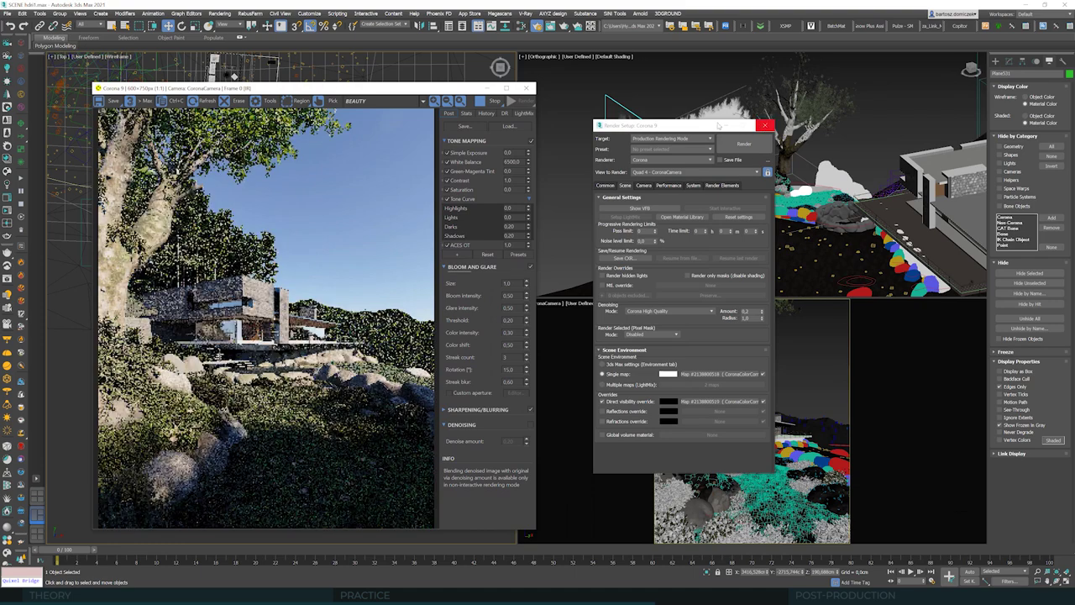
pyautogui.moveTo(664, 125); pyautogui.dragTo(176, 211)
pyautogui.click(444, 160)
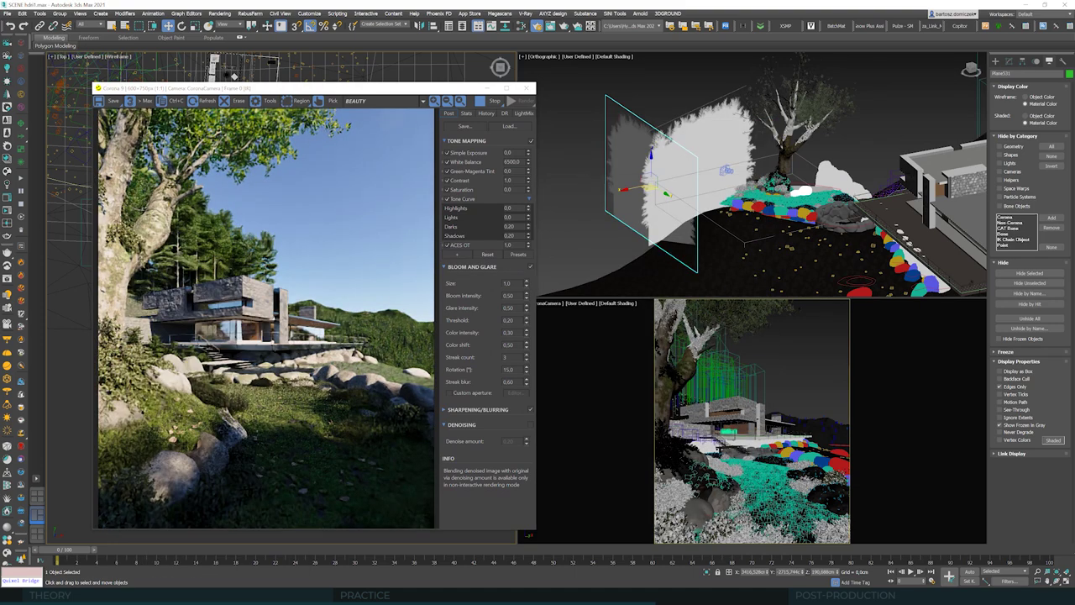
pyautogui.keyDown('alt'); pyautogui.moveTo(759, 196); pyautogui.dragTo(769, 199, button='middle'); pyautogui.keyUp('alt')
pyautogui.click(1010, 62)
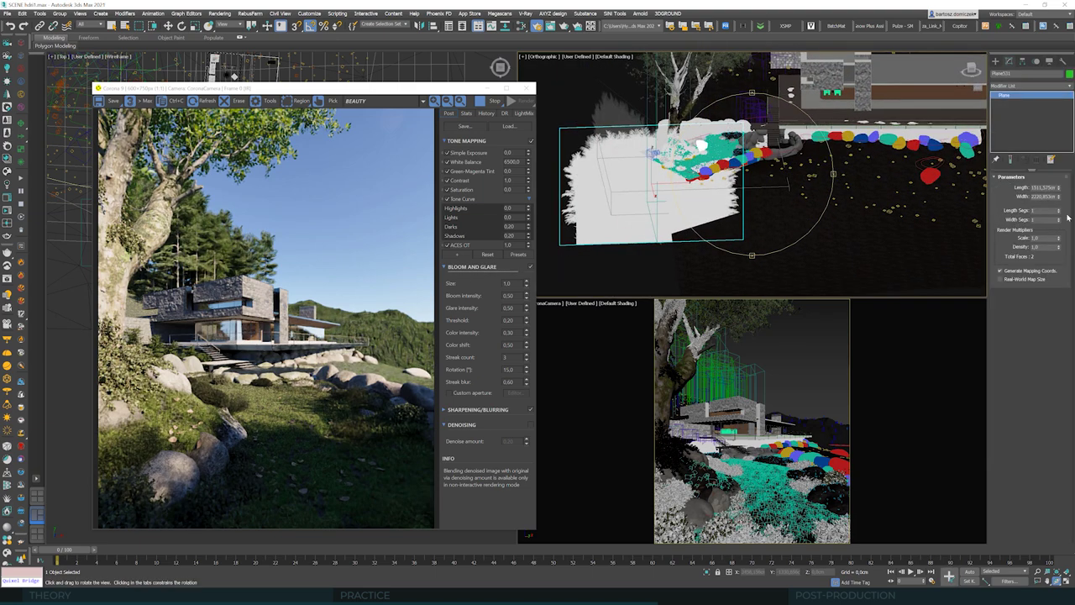
pyautogui.rightClick(1009, 105)
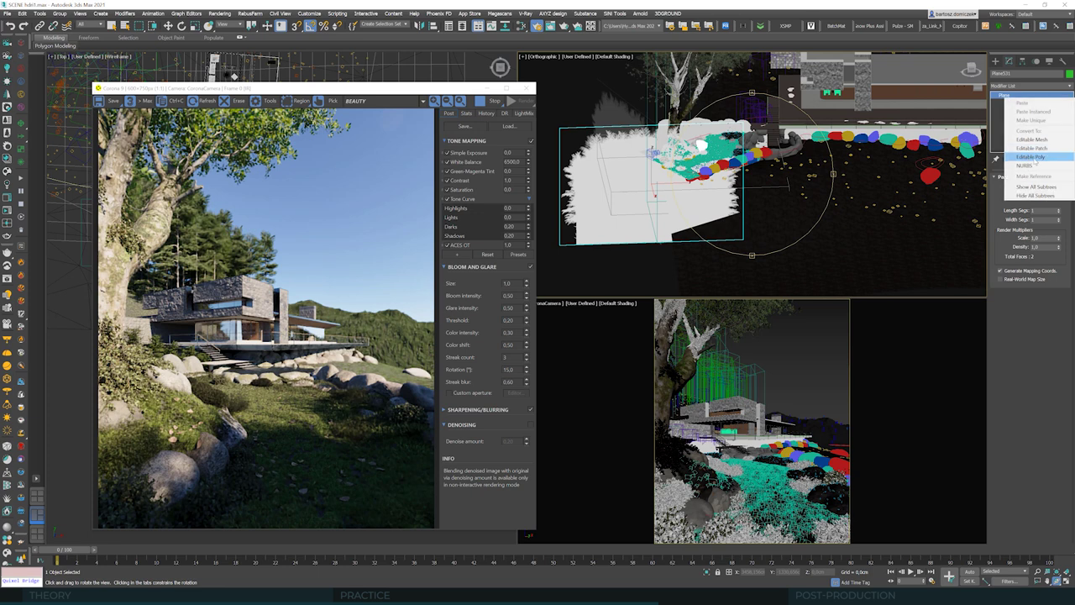
pyautogui.click(1038, 164)
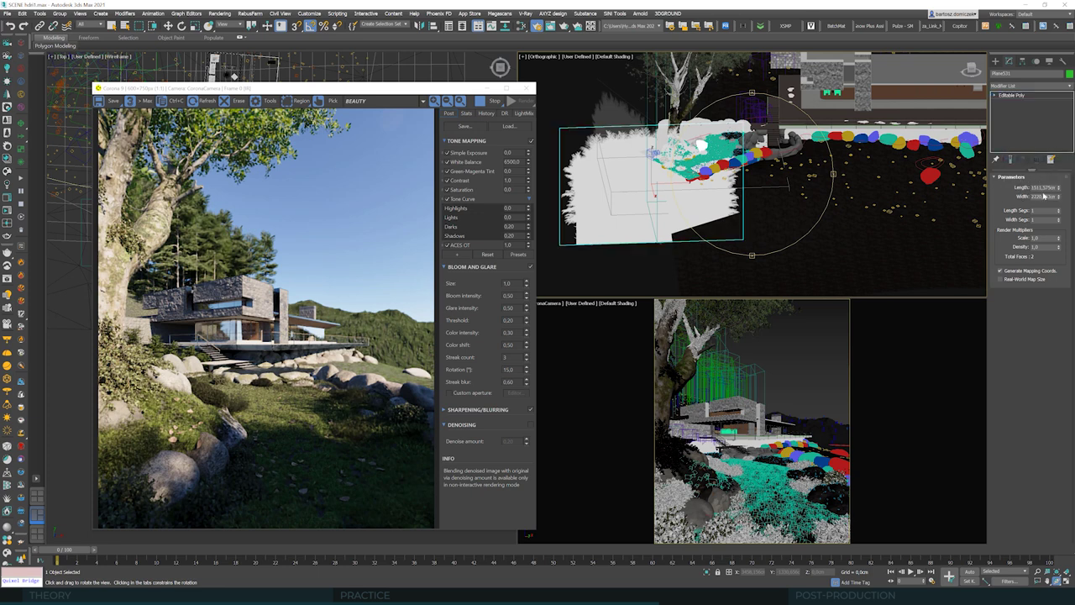
# Step: Raise the copied plane's two top vertices to a height of about 1925 cm, above the neighbouring tree
pyautogui.press('w')
pyautogui.press('1')
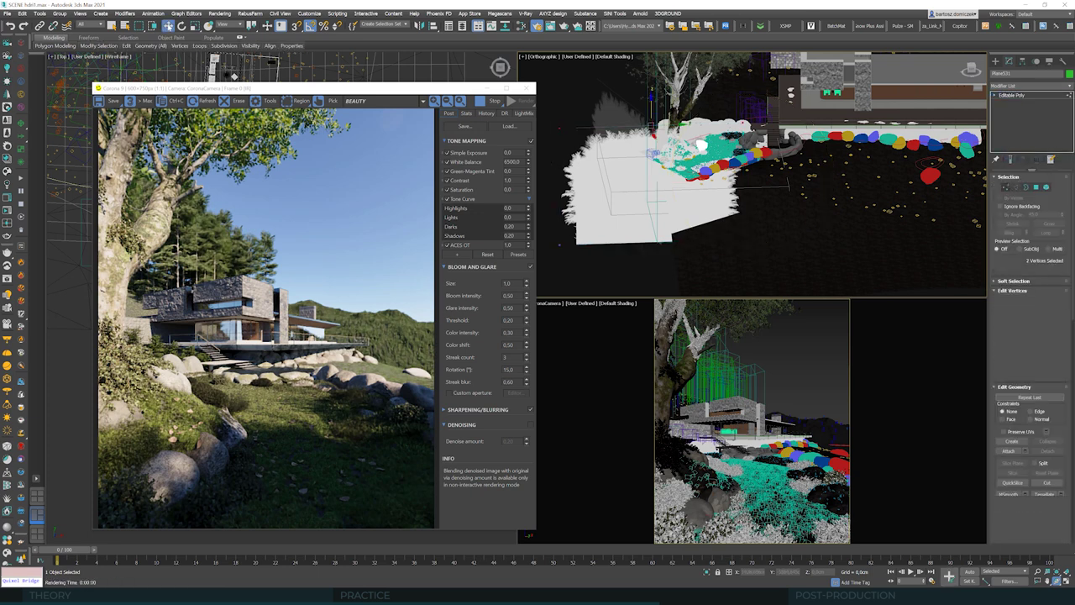
pyautogui.moveTo(652, 66); pyautogui.dragTo(669, 102, button='middle')
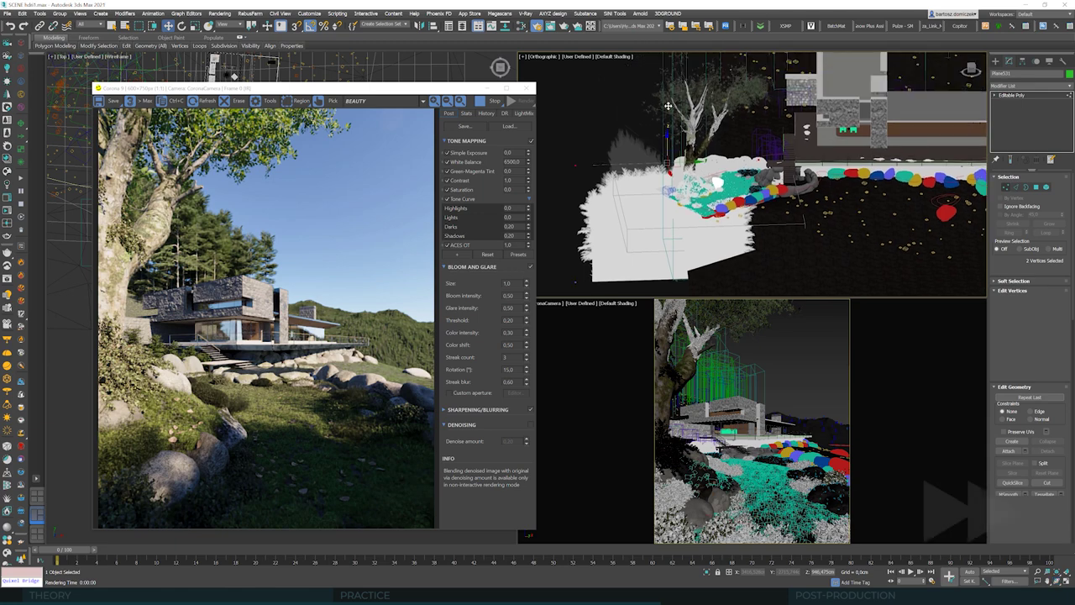
pyautogui.moveTo(669, 102); pyautogui.dragTo(668, 53)
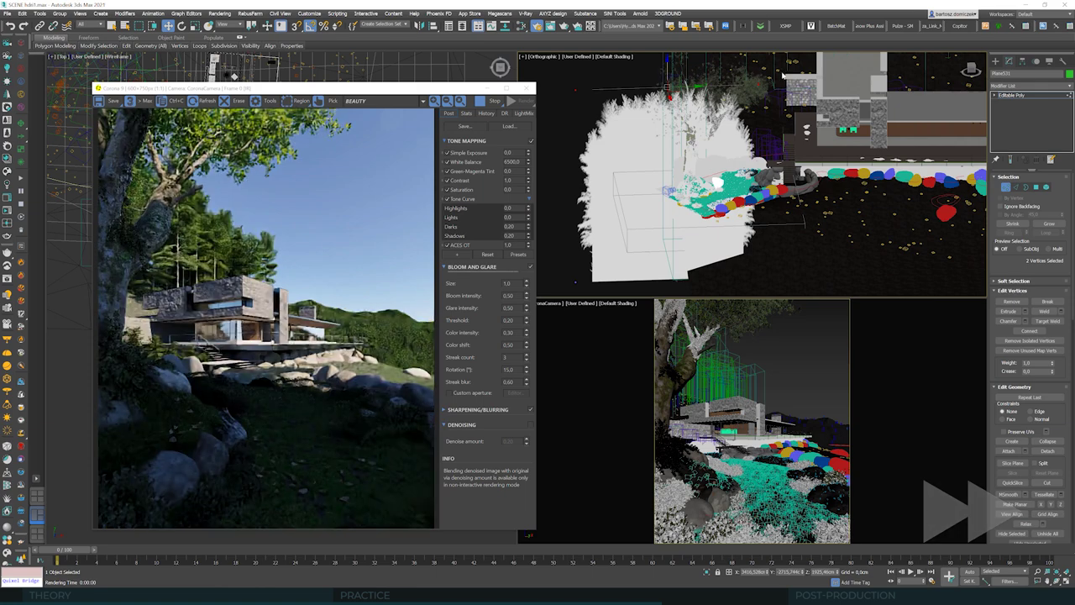
# Step: Shift the copied plane's top corner vertices to fine-tune the shape of its upper edge and the shadow it casts
pyautogui.click(760, 83)
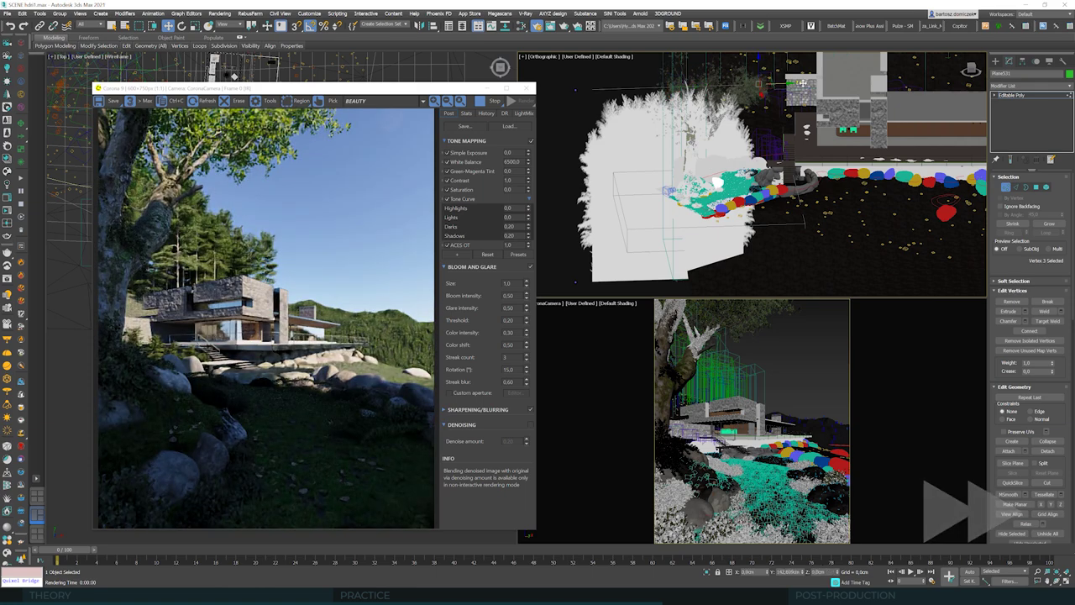
pyautogui.keyDown('ctrl'); pyautogui.click(678, 58); pyautogui.keyUp('ctrl')
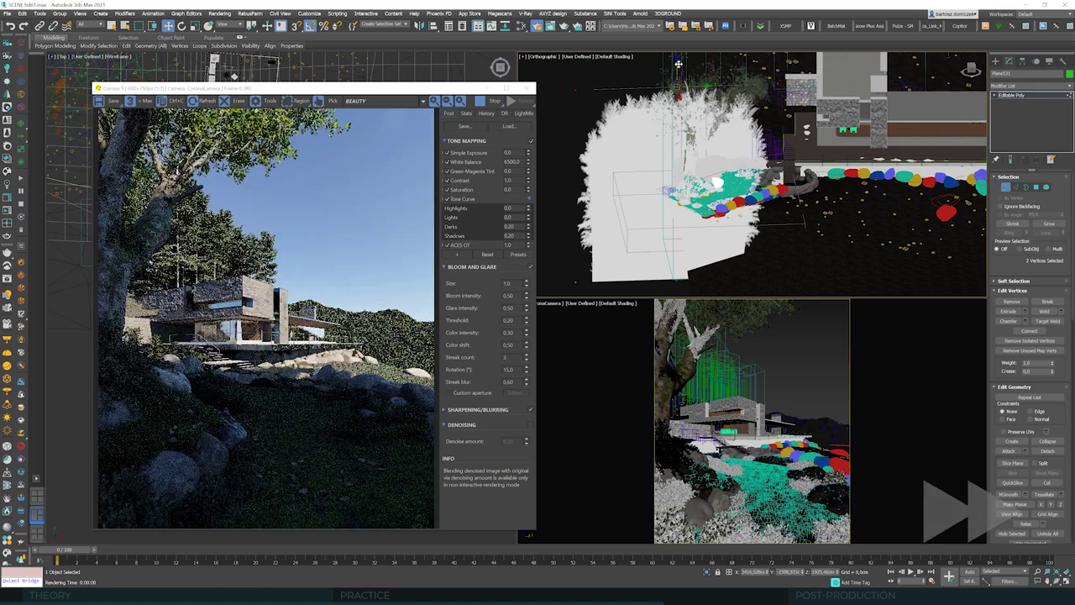
pyautogui.click(780, 73)
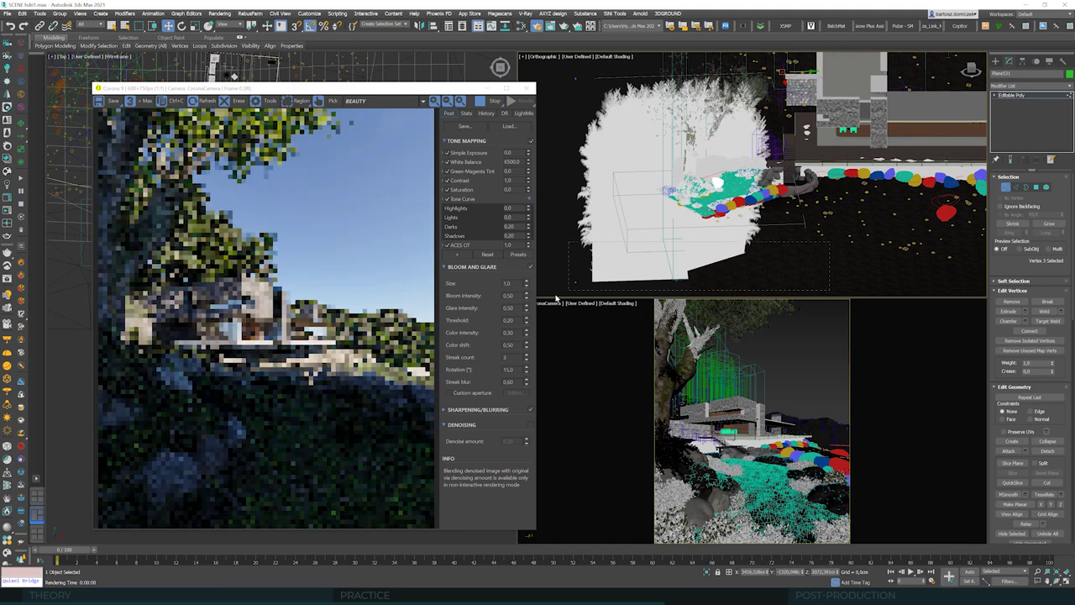
# Step: Raise the copied plane's two bottom vertices slightly and pull the bottom corner nearest the house inward
pyautogui.moveTo(555, 299); pyautogui.dragTo(555, 297)
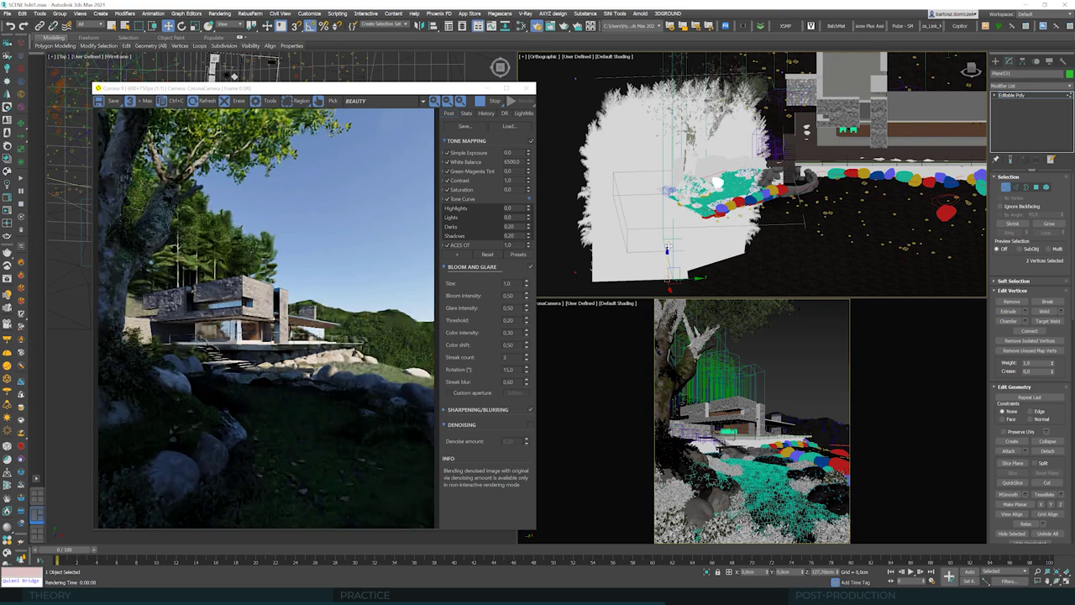
pyautogui.moveTo(668, 250); pyautogui.dragTo(668, 239)
pyautogui.click(758, 263)
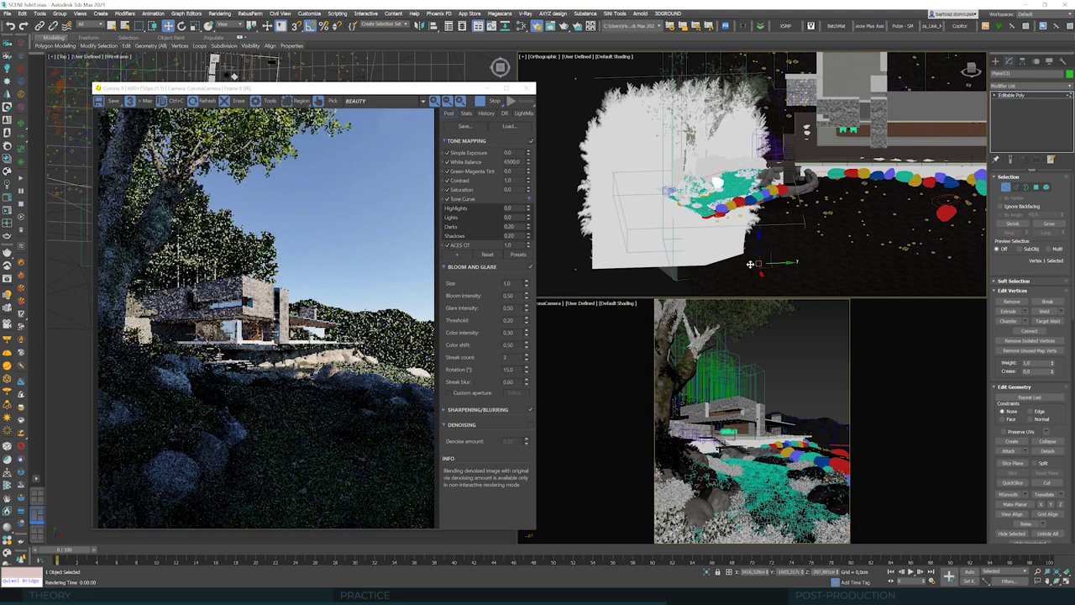
pyautogui.moveTo(785, 263); pyautogui.dragTo(750, 264)
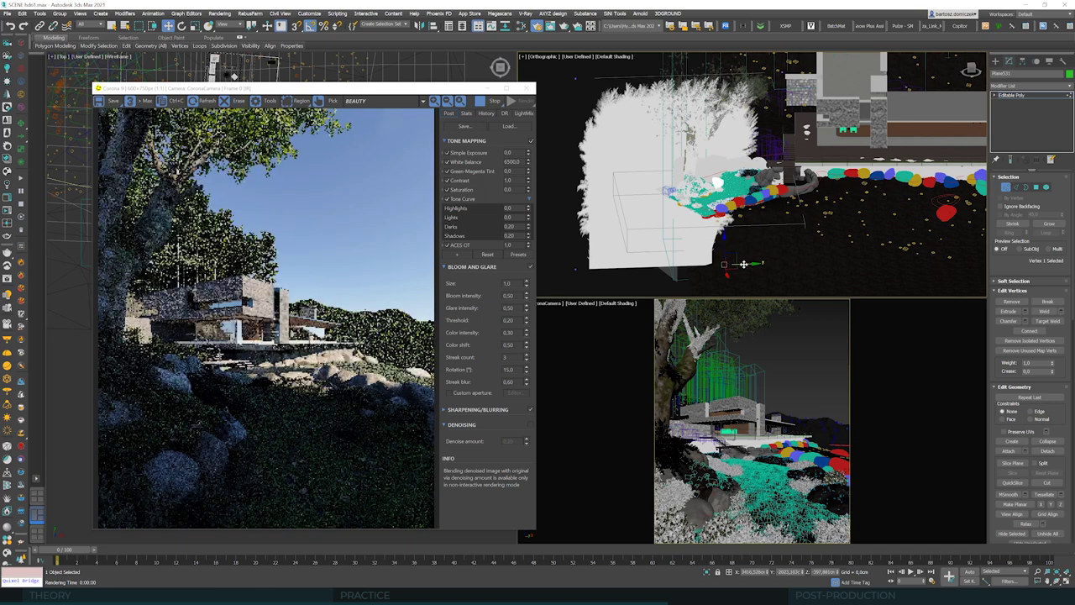
pyautogui.moveTo(747, 264); pyautogui.dragTo(731, 264)
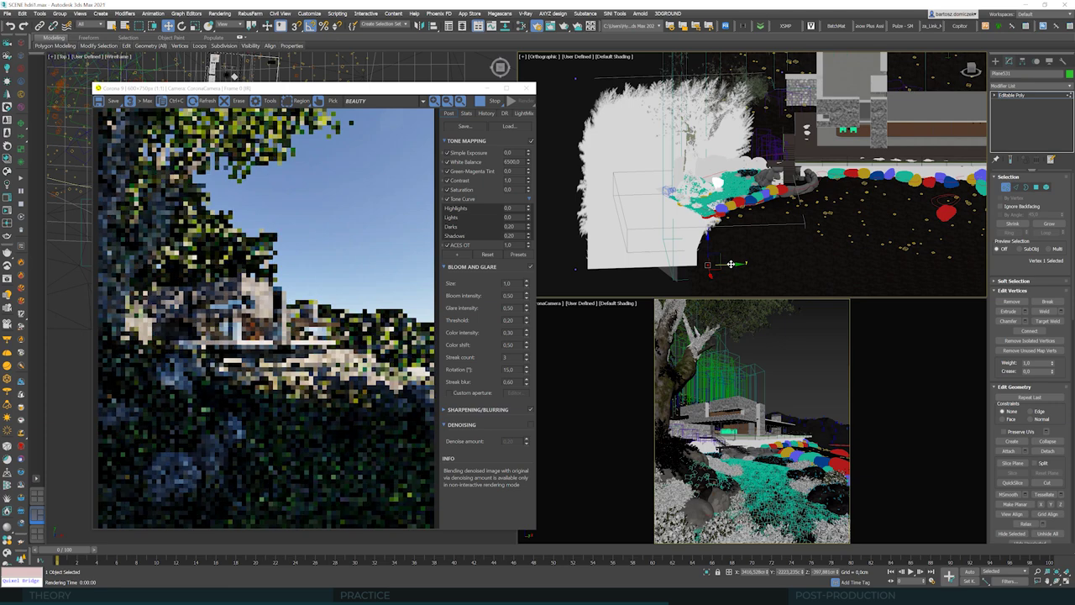
# Step: Connect the copied plane's two side edges with new horizontal segments and return to vertex editing
pyautogui.click(1018, 187)
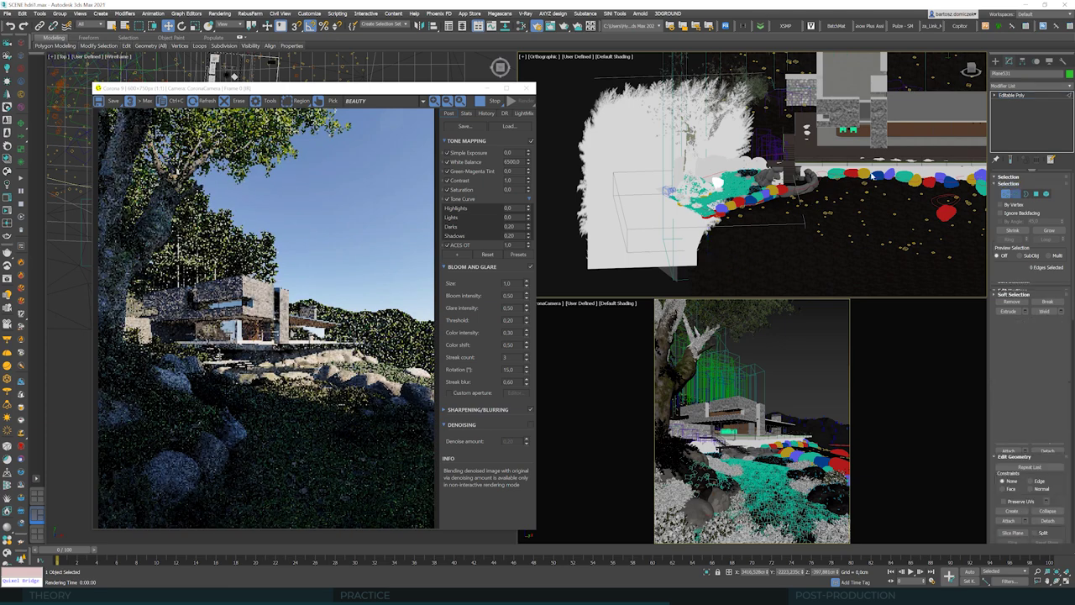
pyautogui.click(745, 141)
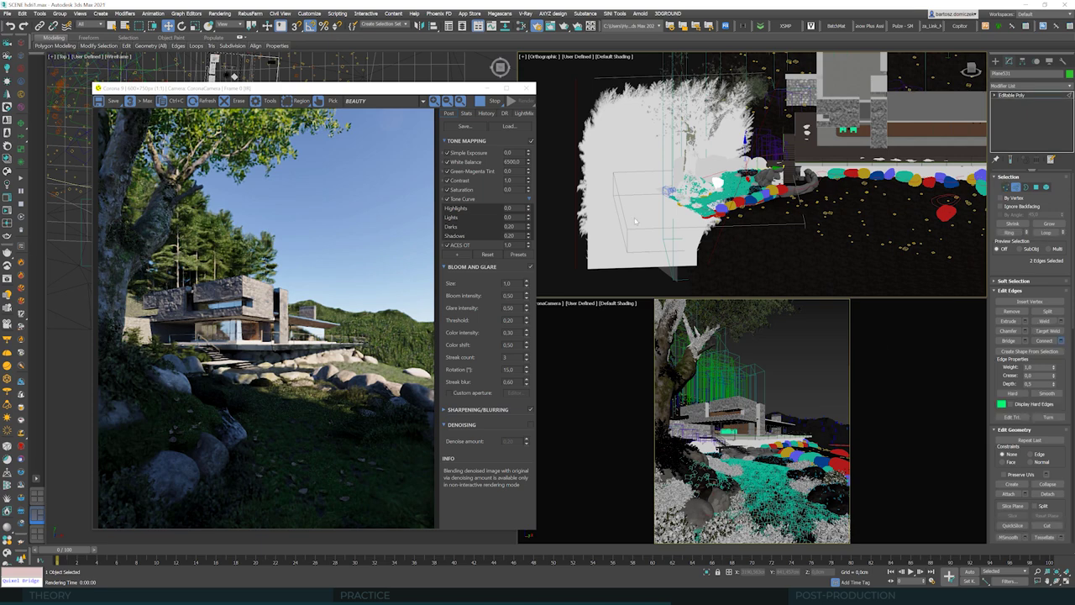
pyautogui.hotkey('ctrl', 'shift', 'e')
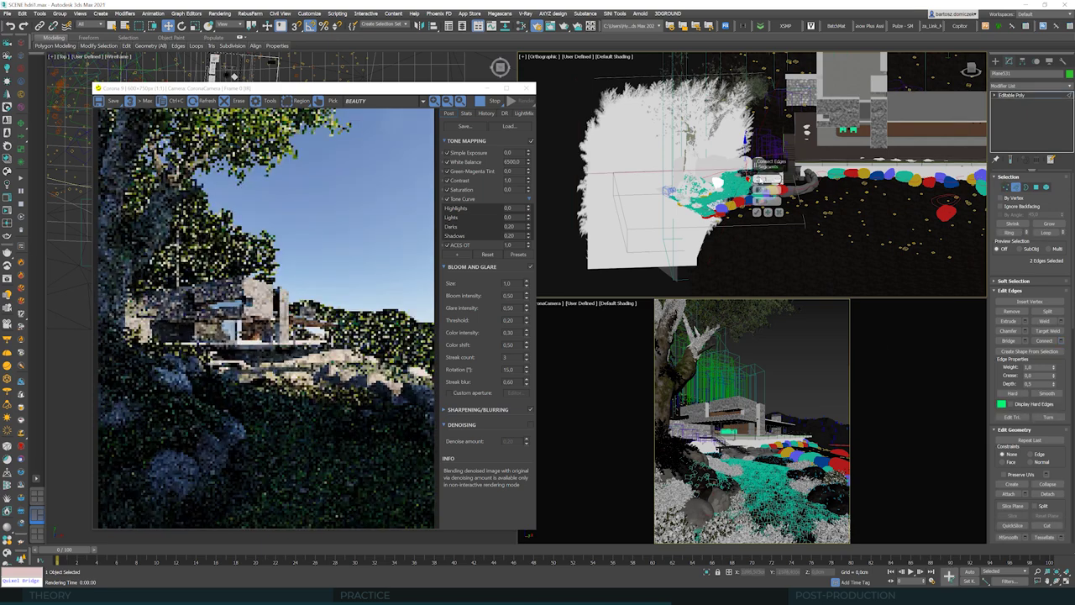
pyautogui.click(777, 178)
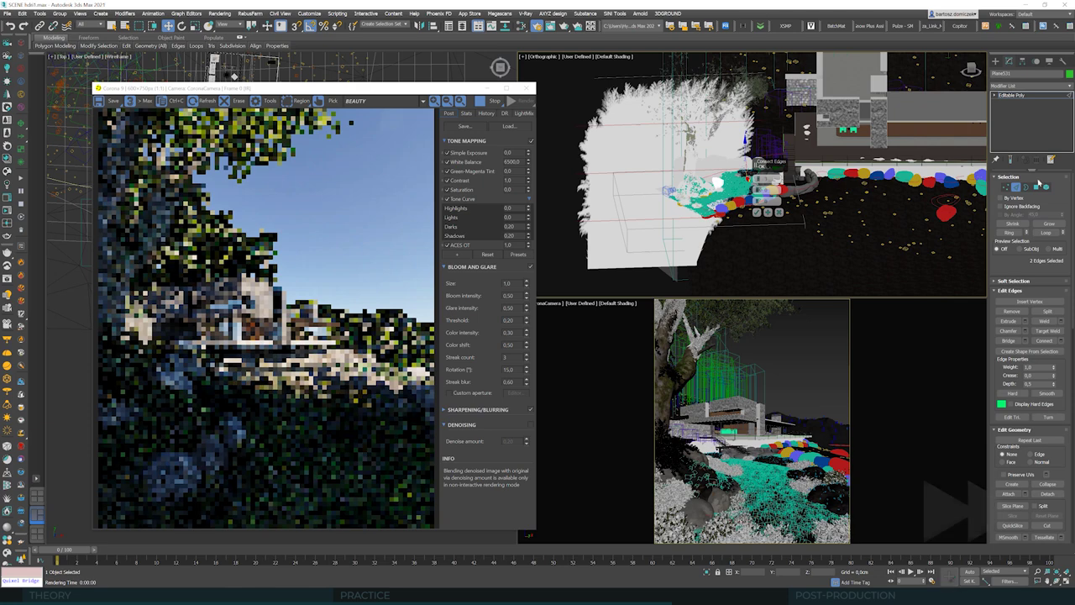
pyautogui.click(1006, 187)
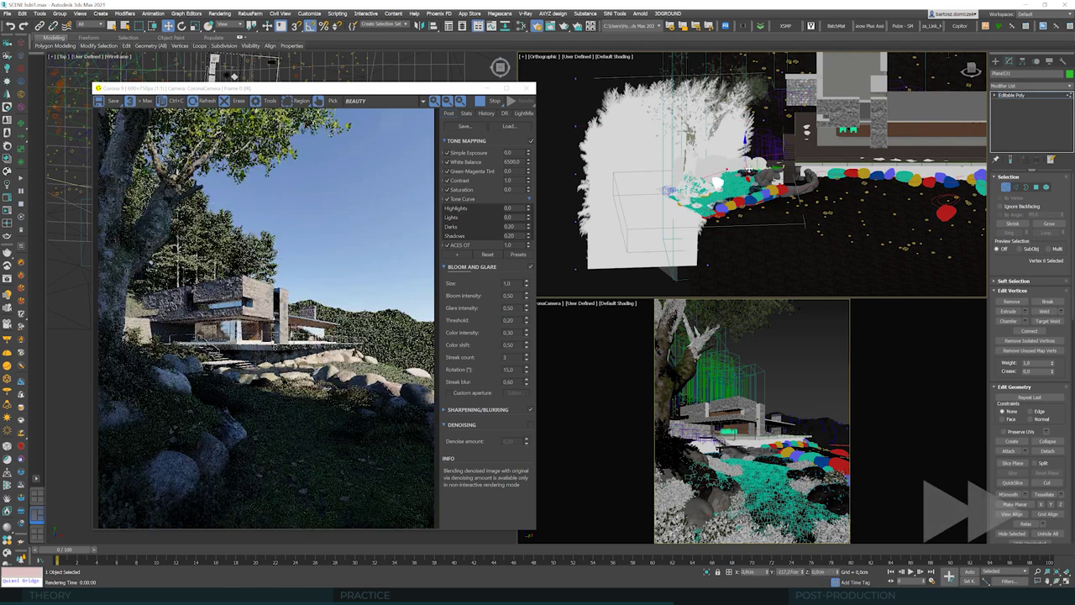
# Step: Reposition individual vertices along the copied plane's house-side edge and pull its bottom corner nearest the house outward
pyautogui.click(718, 180)
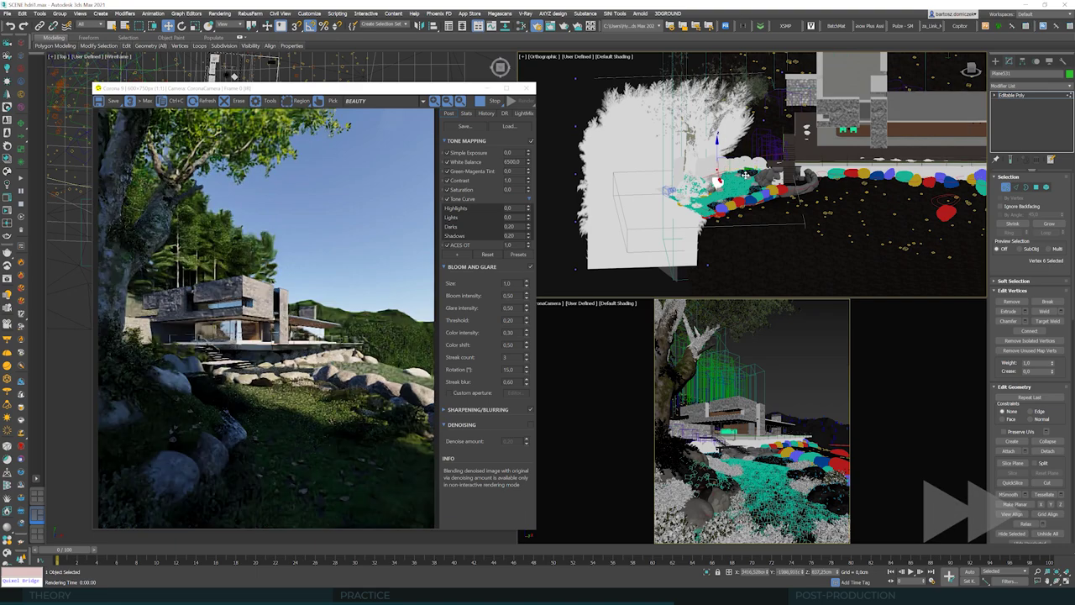
pyautogui.click(745, 174)
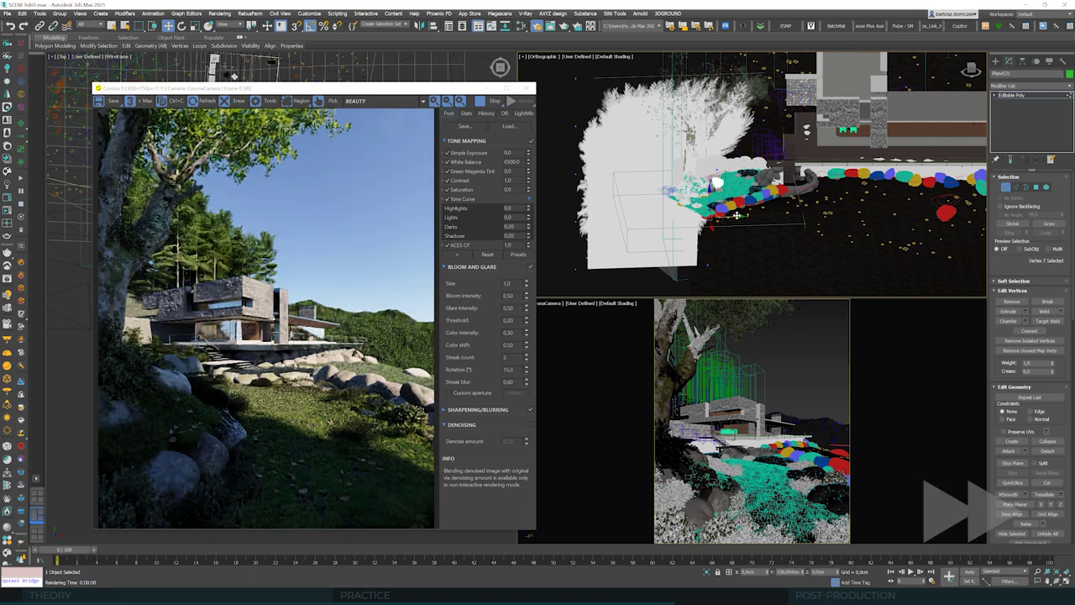
pyautogui.click(718, 182)
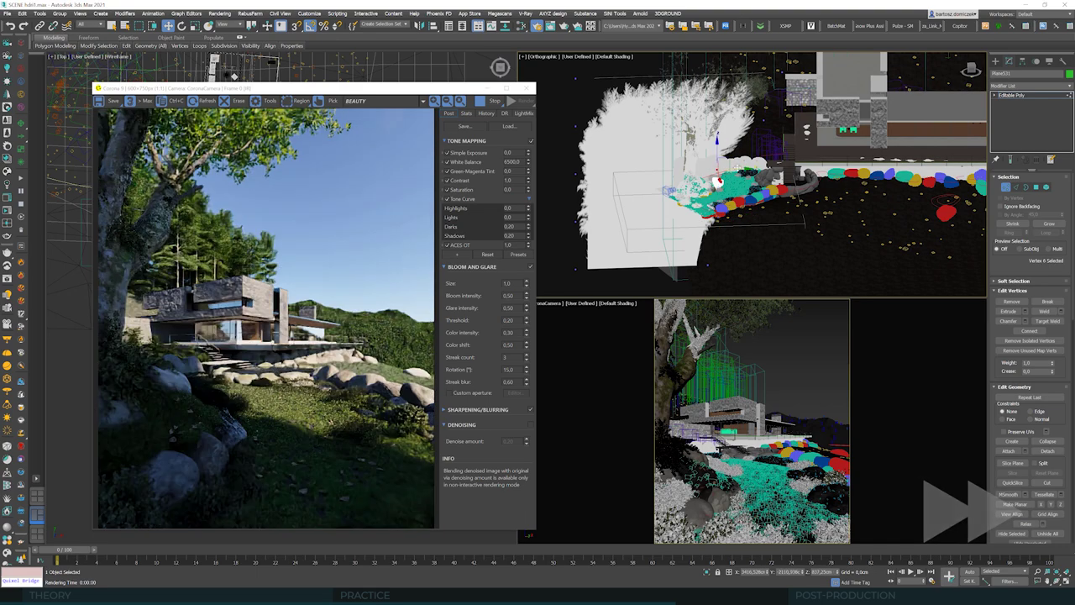
pyautogui.moveTo(718, 181); pyautogui.dragTo(708, 179)
pyautogui.click(722, 214)
pyautogui.click(712, 263)
pyautogui.moveTo(734, 265); pyautogui.dragTo(768, 263)
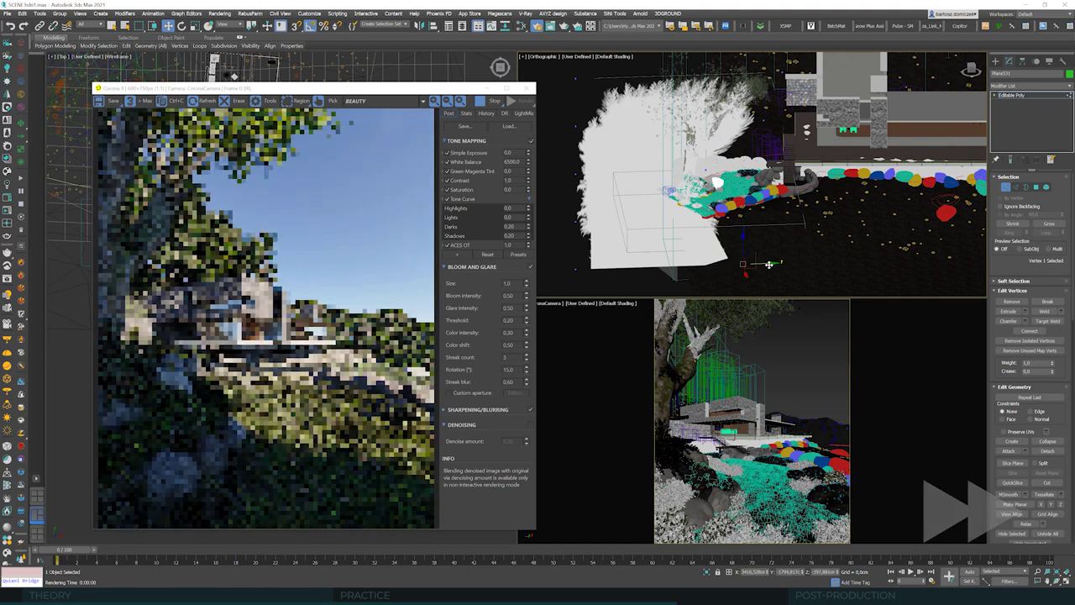
# Step: Connect two edges of the copied plane and shift vertices on its house-side edge to curve the shadow outline
pyautogui.press('2')
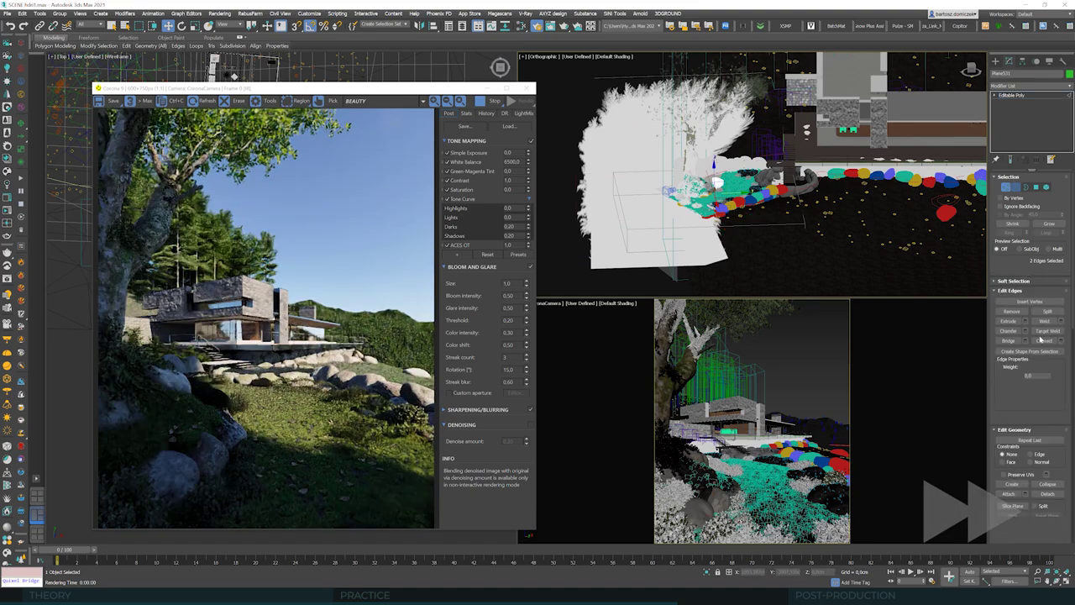
pyautogui.press('1')
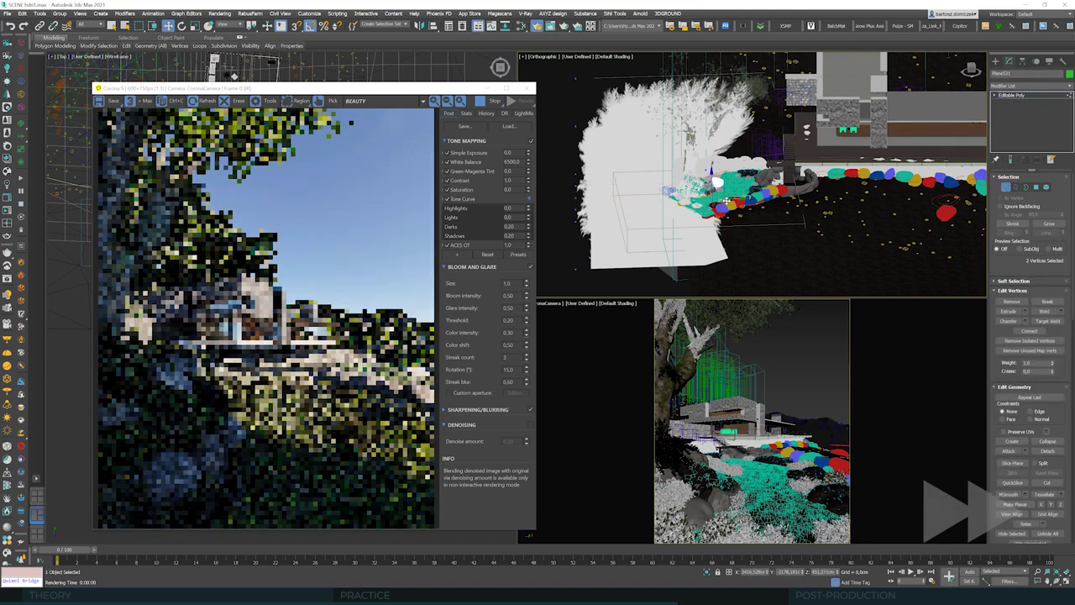
pyautogui.scroll(2, 744, 208)
pyautogui.click(719, 178)
pyautogui.moveTo(684, 151); pyautogui.dragTo(719, 178)
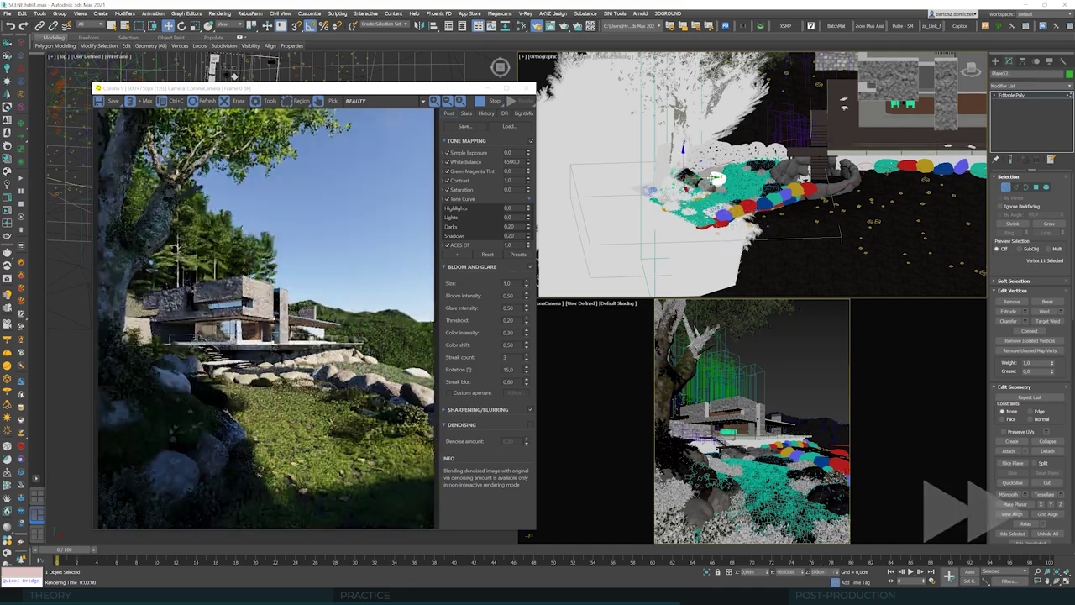
pyautogui.click(718, 178)
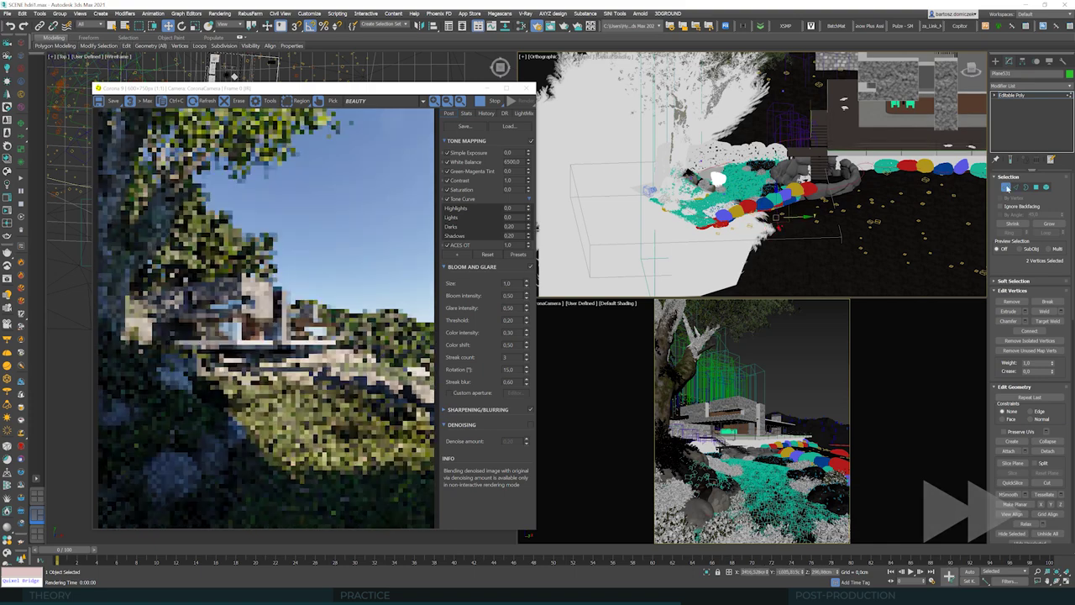
# Step: Connect the copied plane's edges with another segment and deselect the plane
pyautogui.press('2')
pyautogui.rightClick(753, 182)
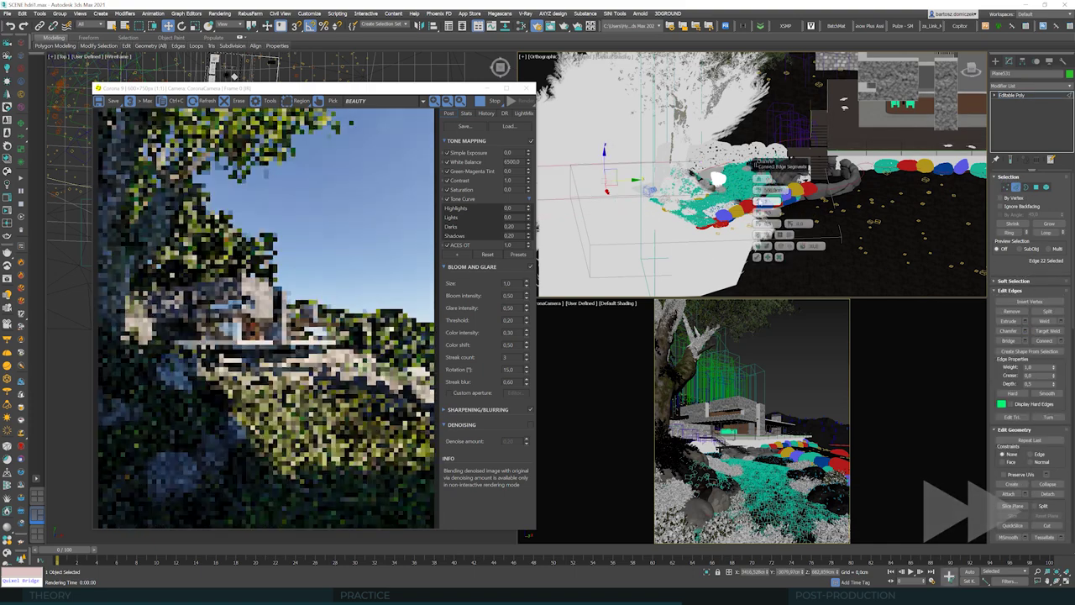
pyautogui.click(798, 245)
pyautogui.click(828, 323)
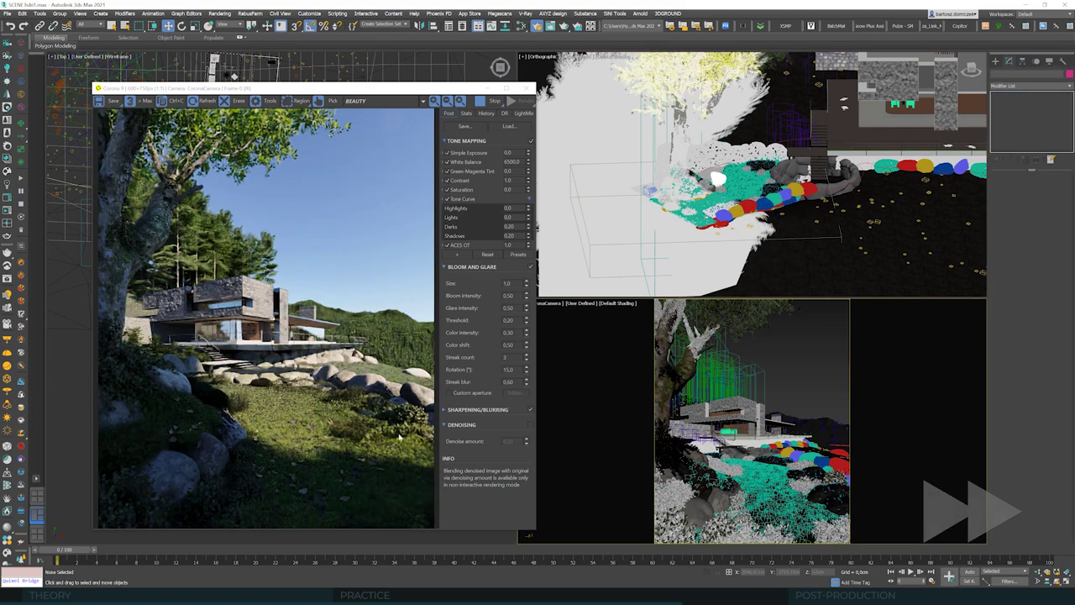
# Step: Move the copied plane's top corner nearest the house up and inward, pull the vertex below it inward, and leave vertex editing
pyautogui.keyDown('alt'); pyautogui.moveTo(719, 178); pyautogui.dragTo(707, 197, button='middle'); pyautogui.keyUp('alt')
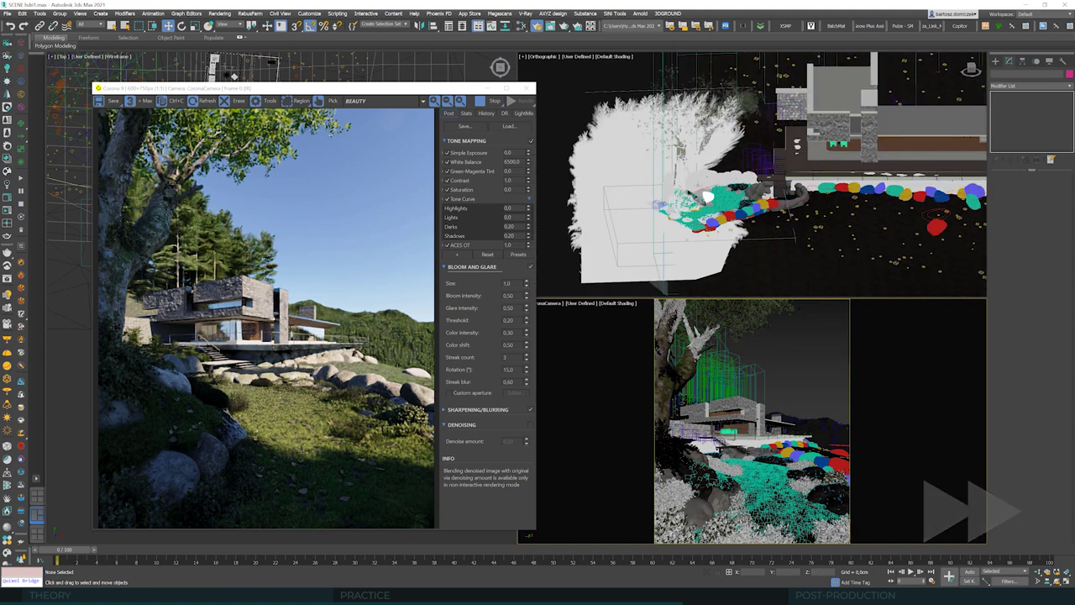
pyautogui.scroll(-2, 706, 195)
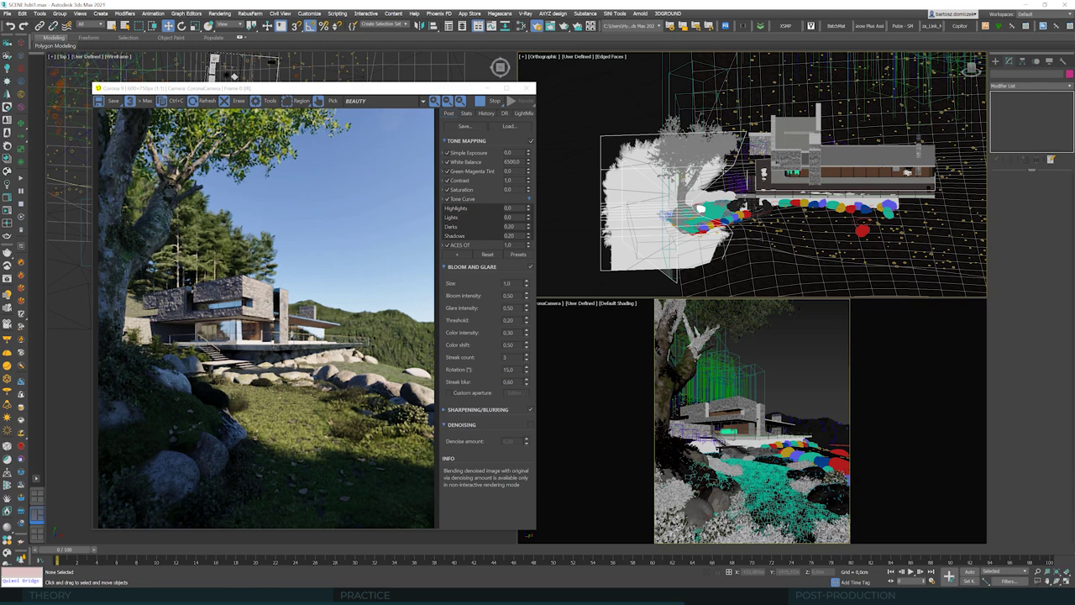
pyautogui.scroll(6, 740, 182)
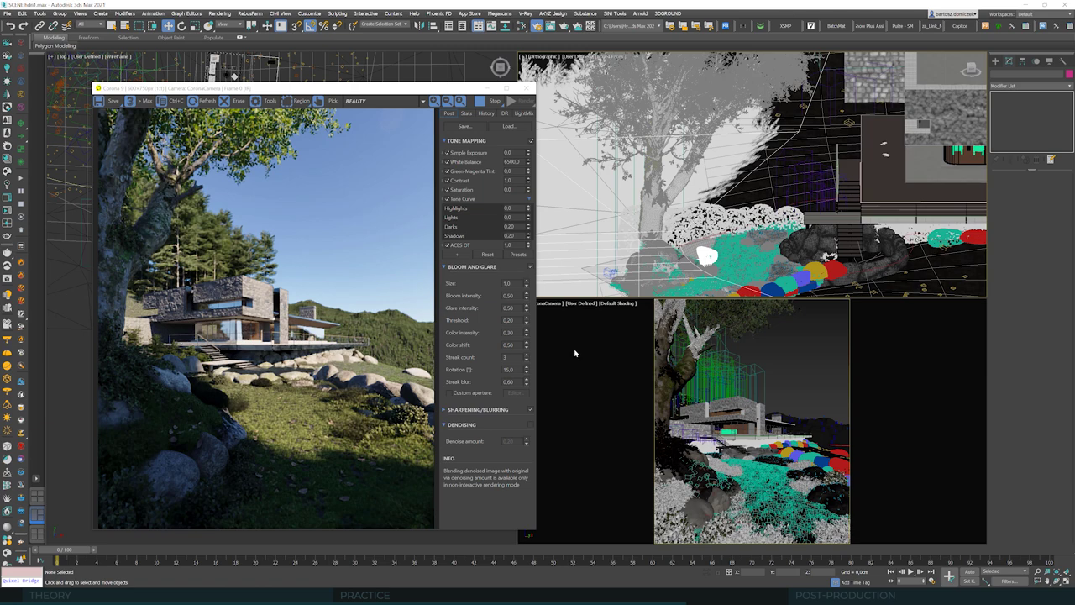
pyautogui.scroll(-3, 617, 220)
pyautogui.scroll(-2, 613, 220)
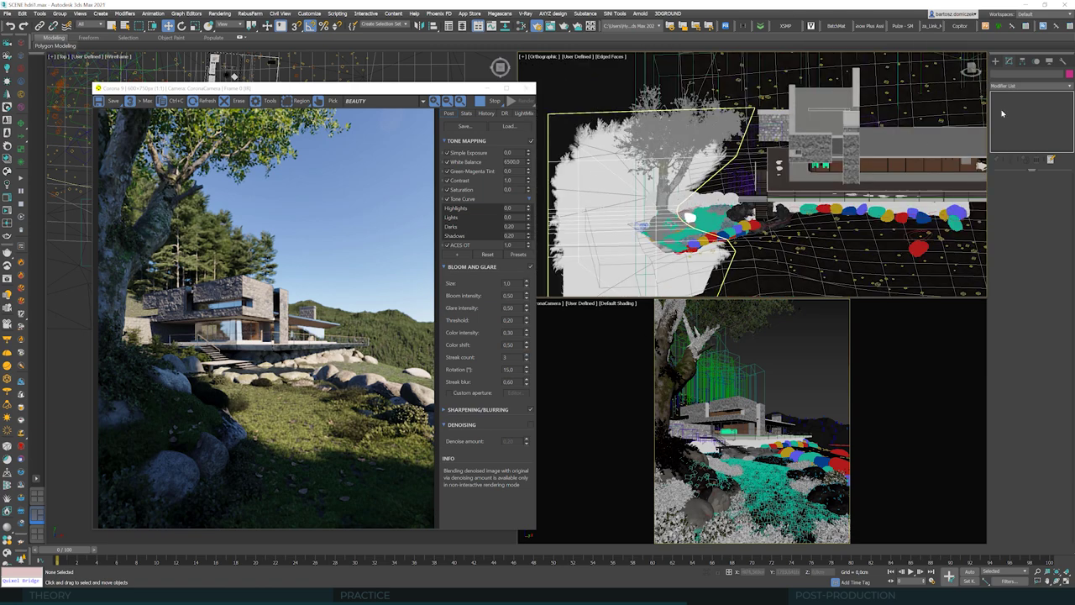
pyautogui.click(571, 212)
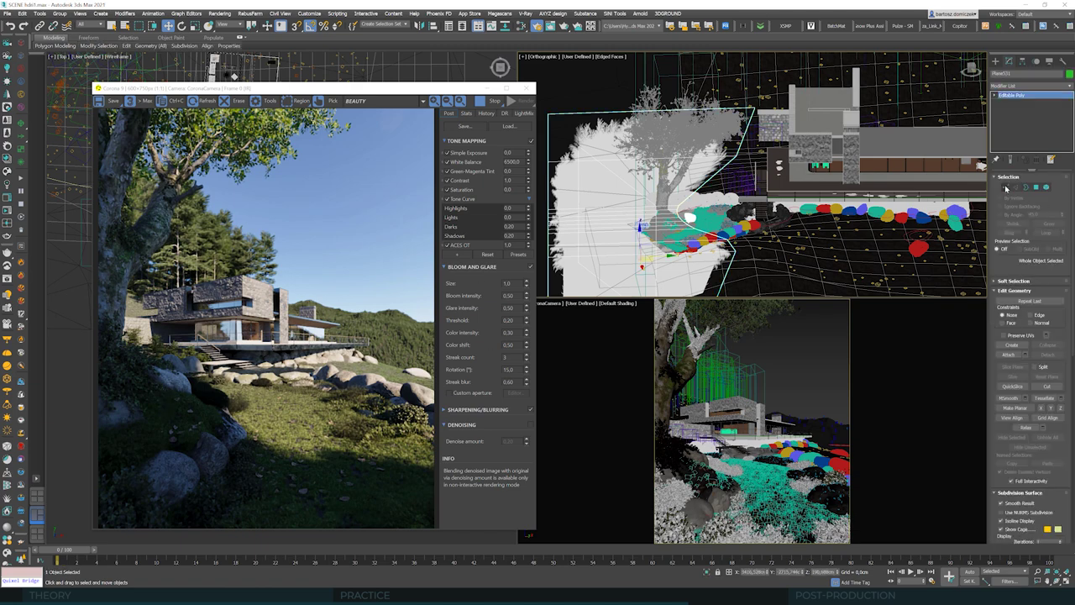
pyautogui.click(1006, 187)
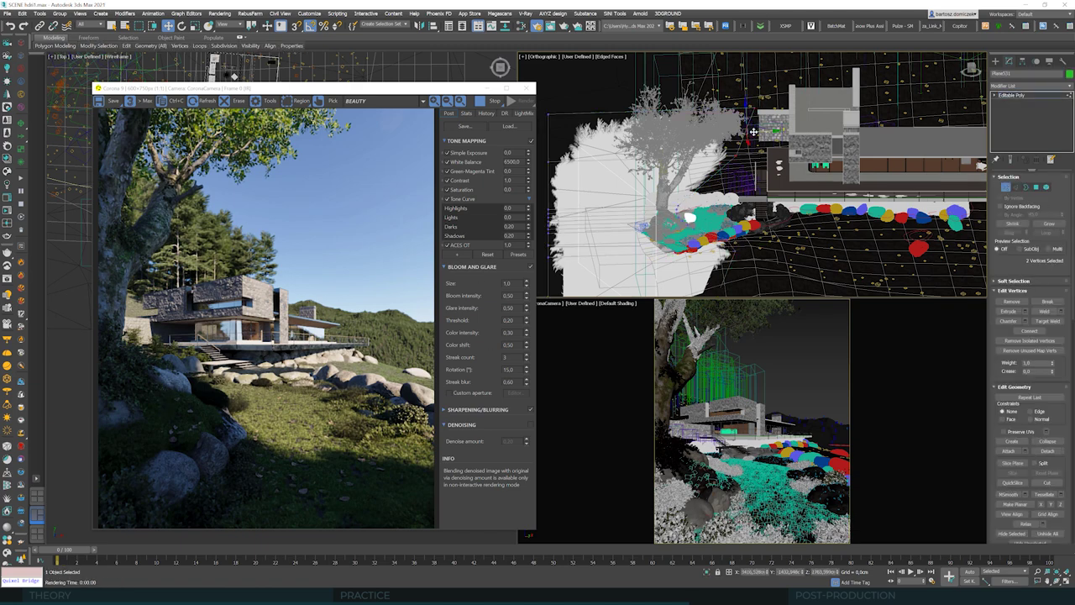
pyautogui.moveTo(750, 130); pyautogui.dragTo(750, 131)
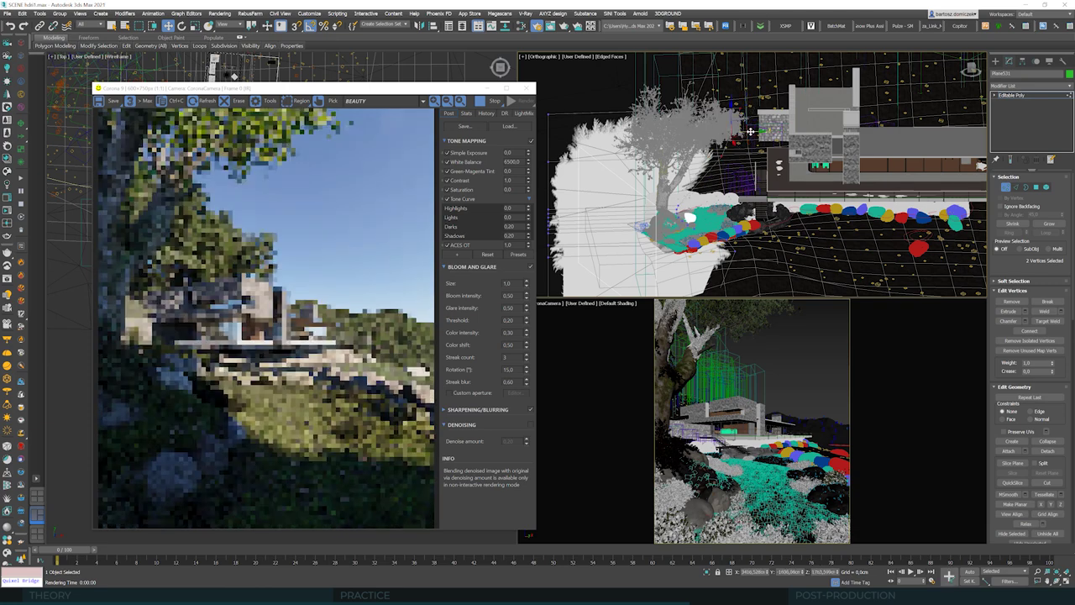
pyautogui.click(744, 69)
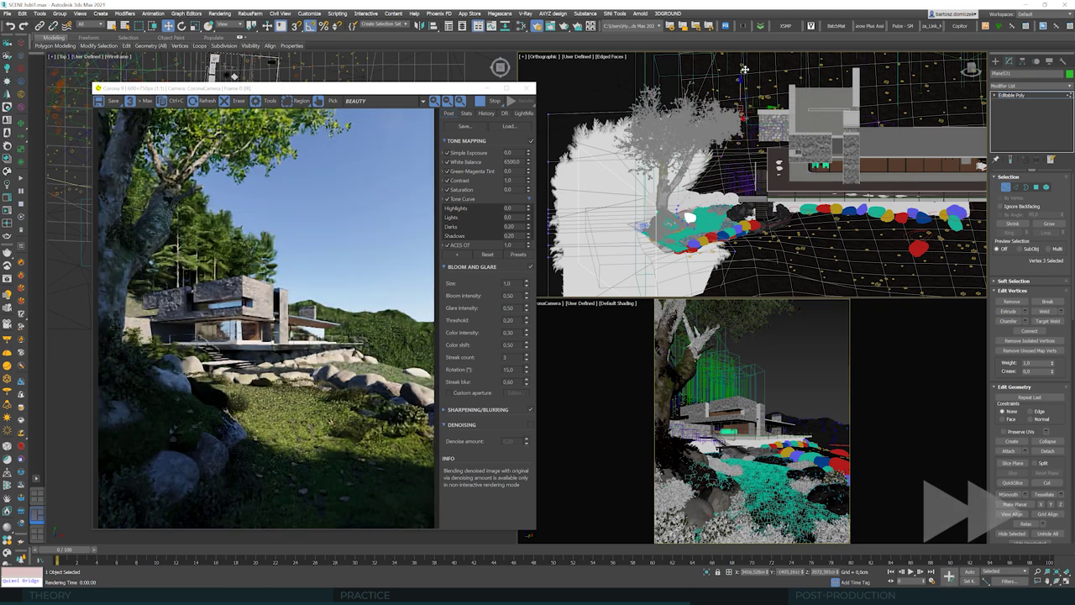
pyautogui.moveTo(744, 69); pyautogui.dragTo(704, 74)
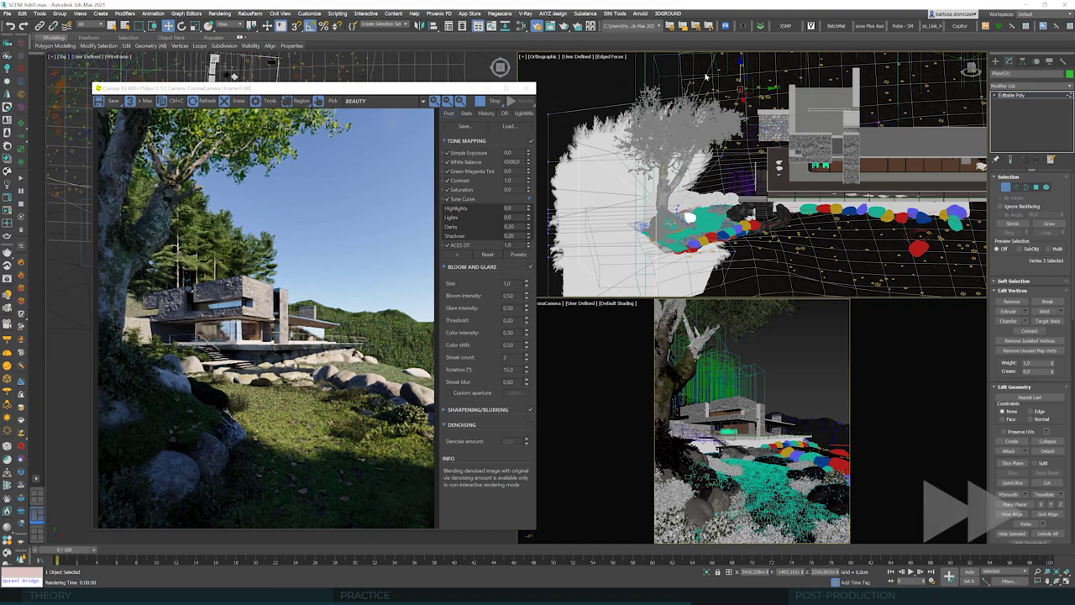
pyautogui.moveTo(741, 123); pyautogui.dragTo(734, 171)
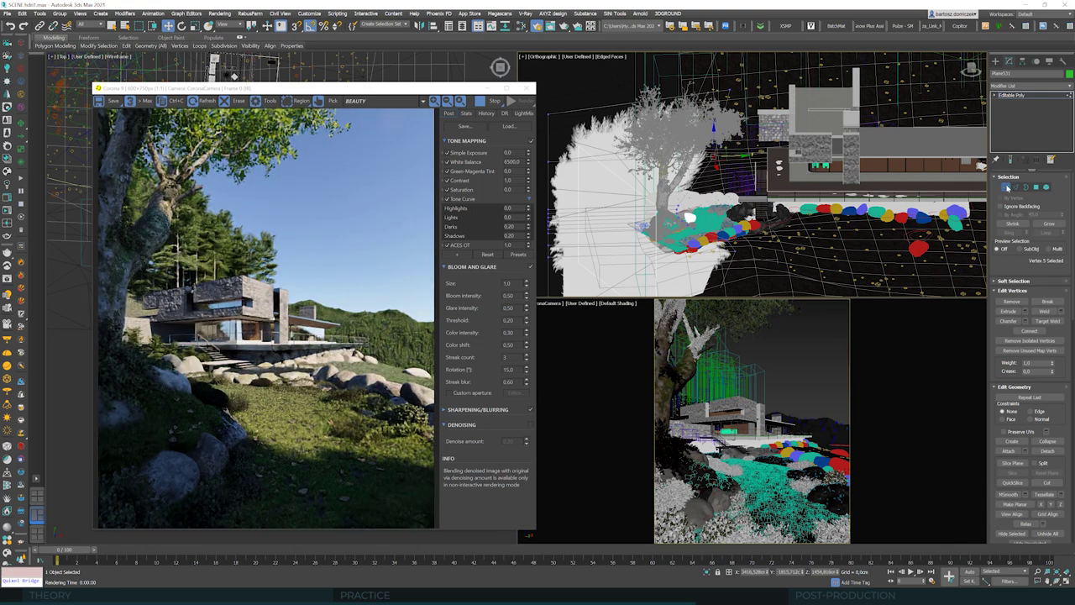
pyautogui.click(1007, 188)
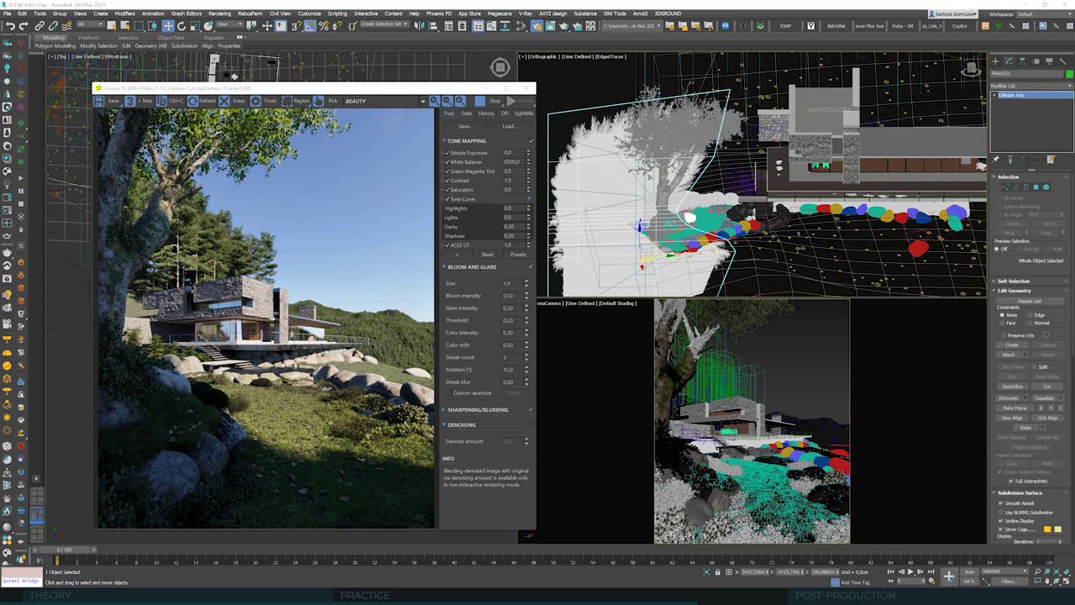
# Step: Add a LUT operator to the render's tone mapping and load a black-and-white LUT from the COMMONPOINT LUT folder
pyautogui.click(461, 255)
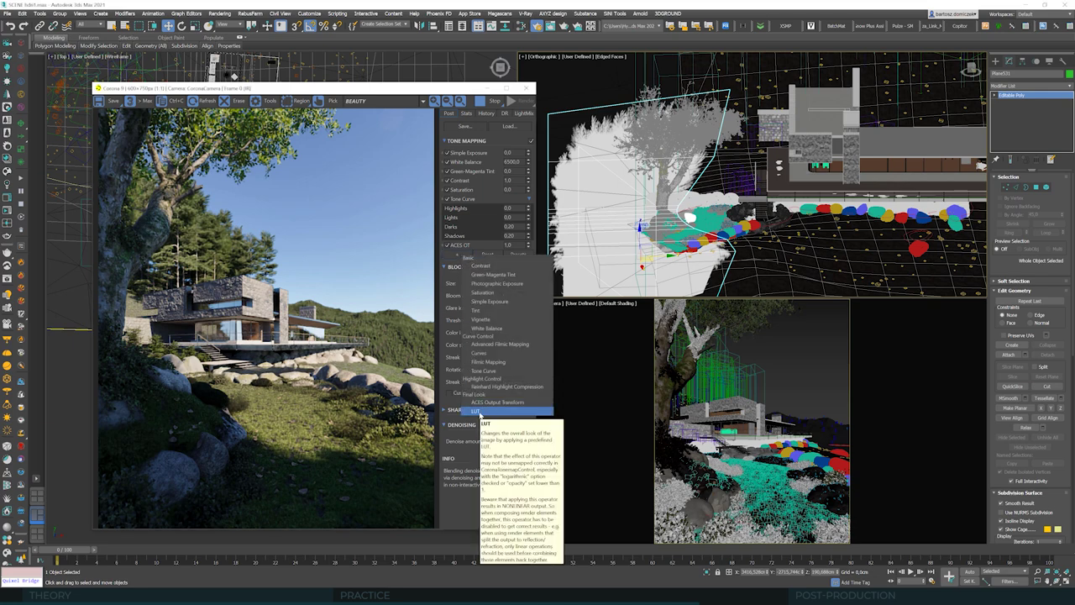
pyautogui.click(480, 412)
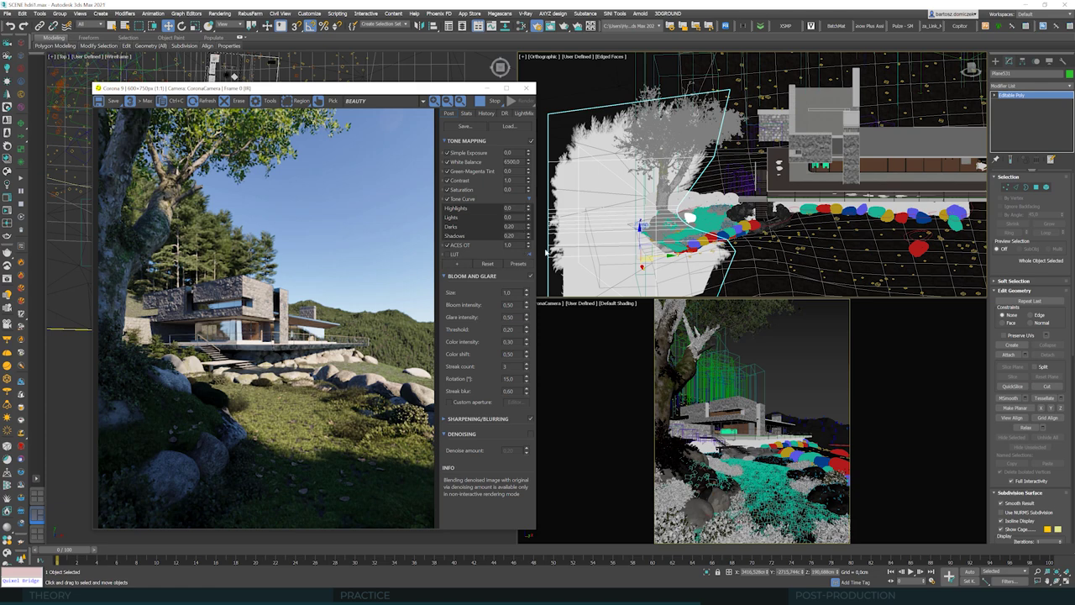
pyautogui.click(448, 254)
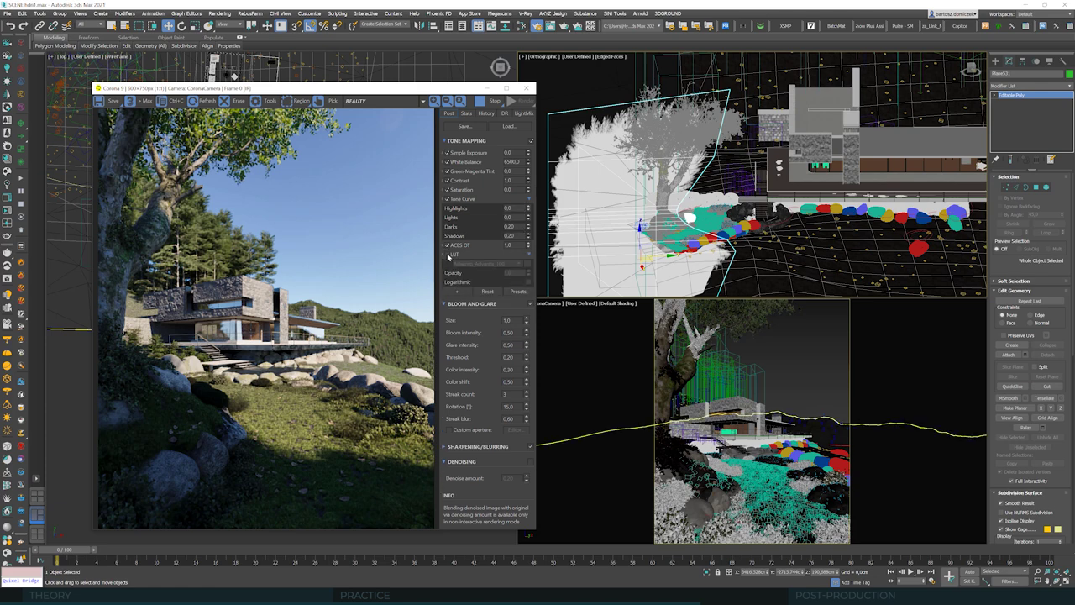
pyautogui.click(528, 265)
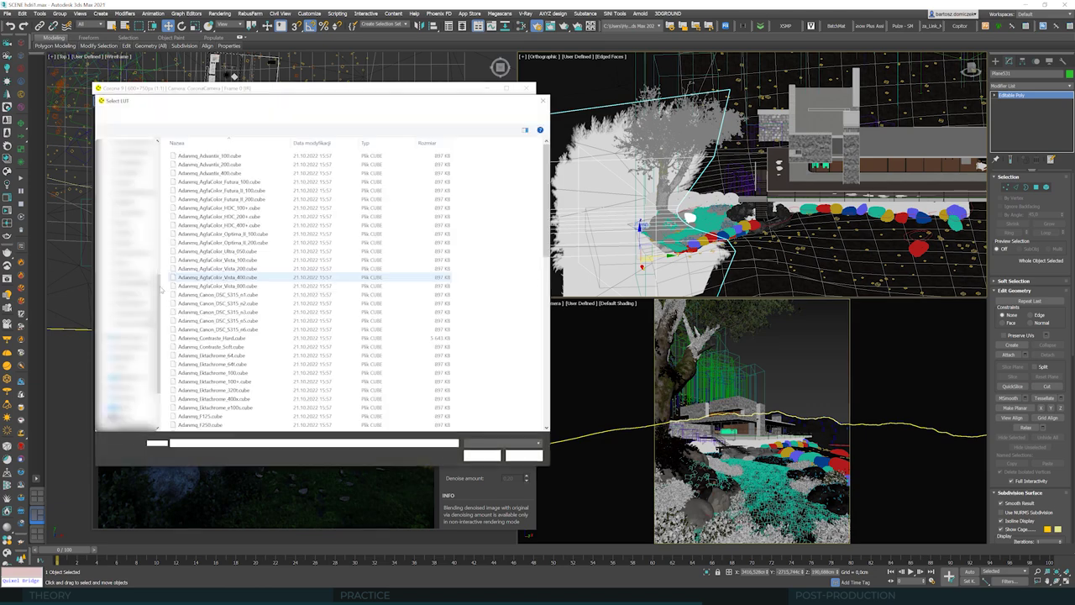
pyautogui.click(213, 114)
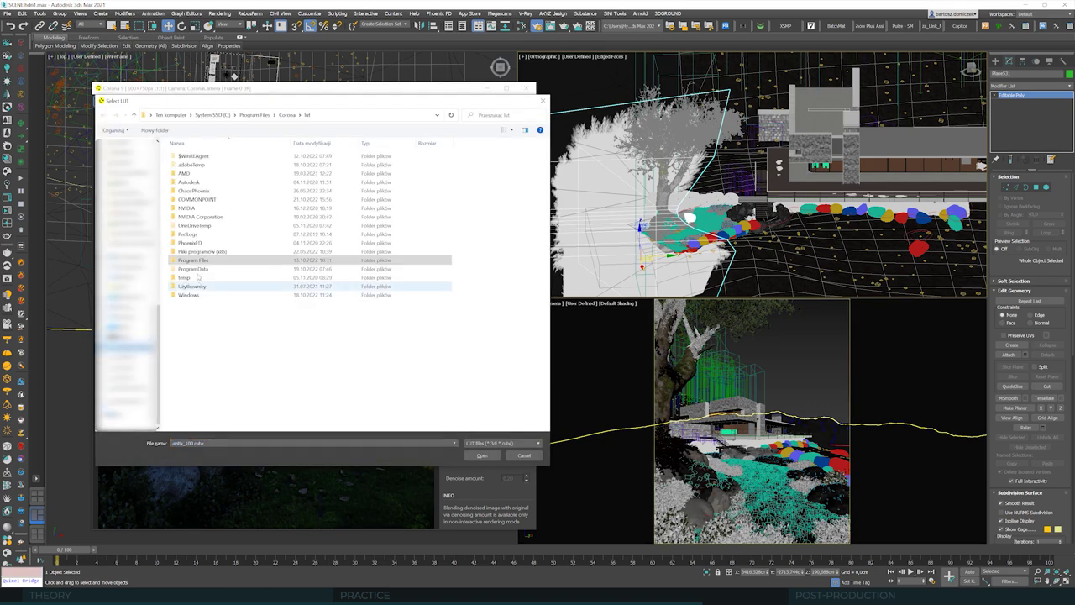
pyautogui.doubleClick(204, 192)
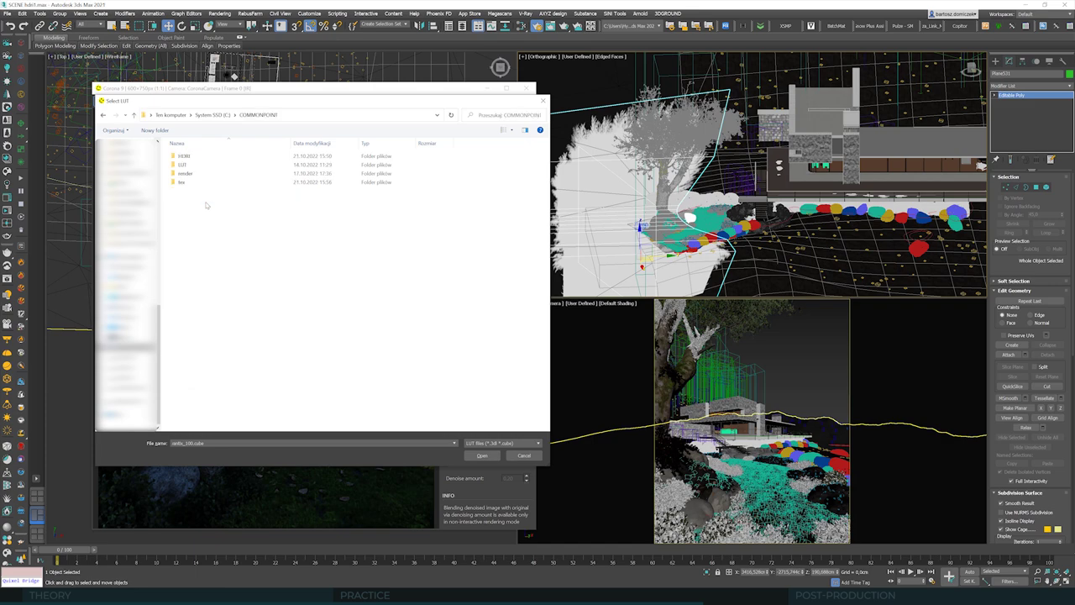
pyautogui.doubleClick(185, 164)
pyautogui.click(204, 156)
pyautogui.doubleClick(204, 157)
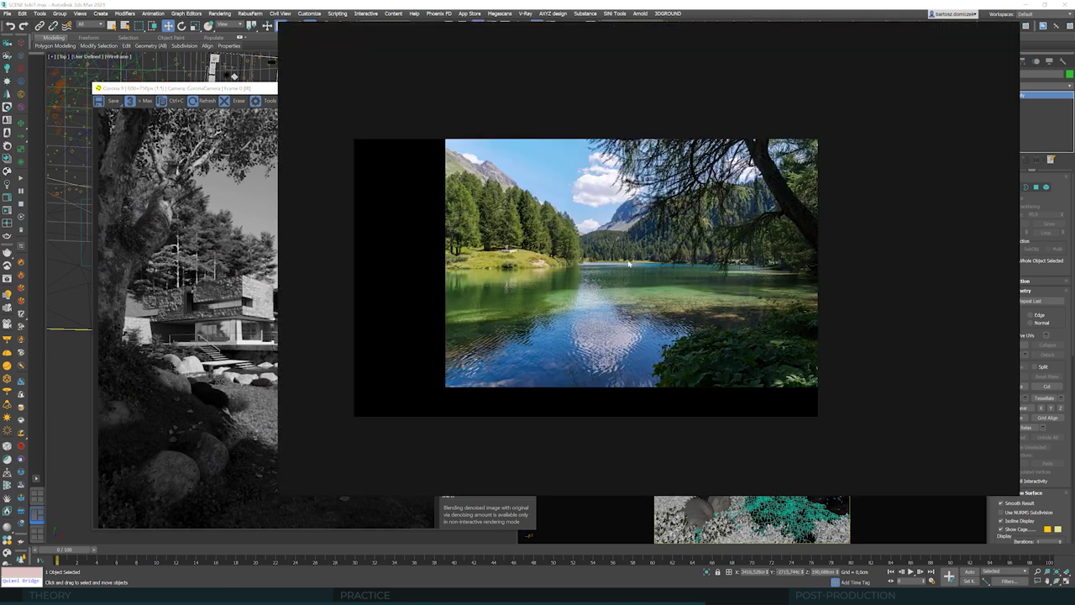
# Step: Switch to the reference image viewer and show the lake photo's canvas in grayscale
pyautogui.rightClick(629, 265)
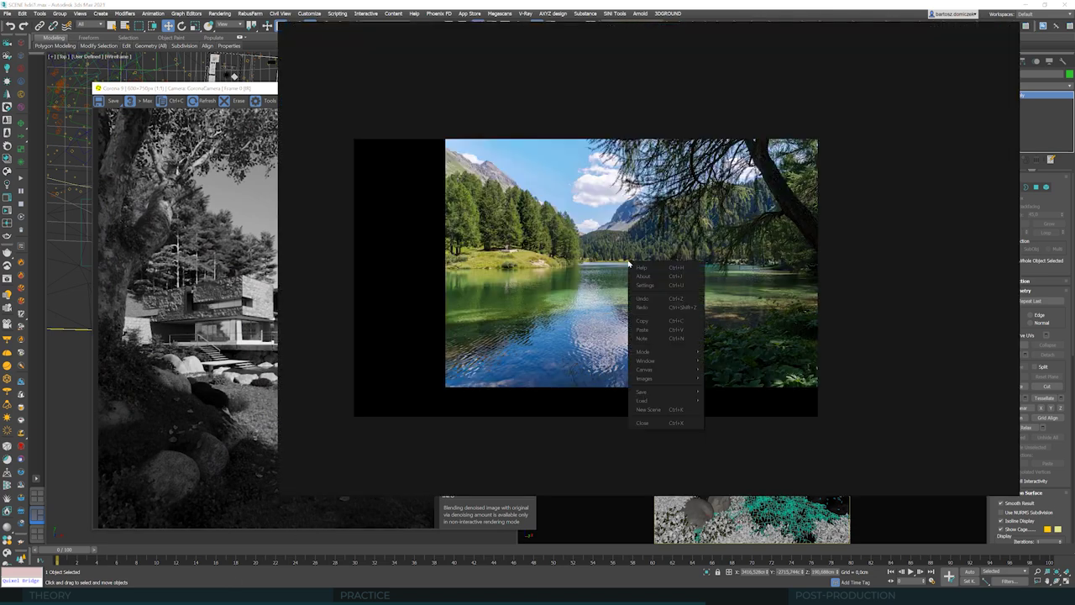
pyautogui.moveTo(666, 370)
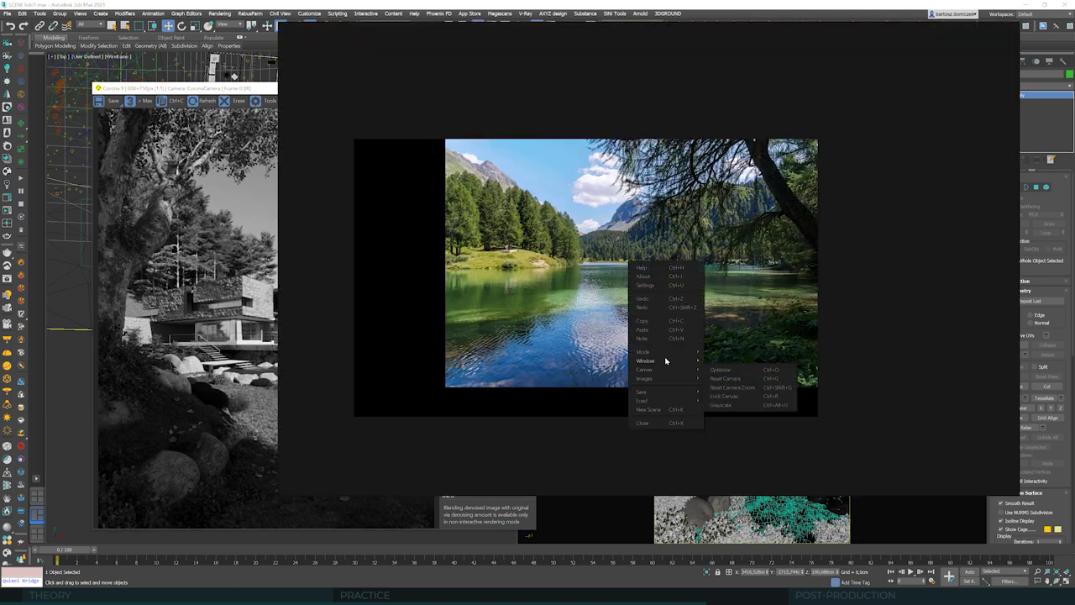
pyautogui.click(724, 405)
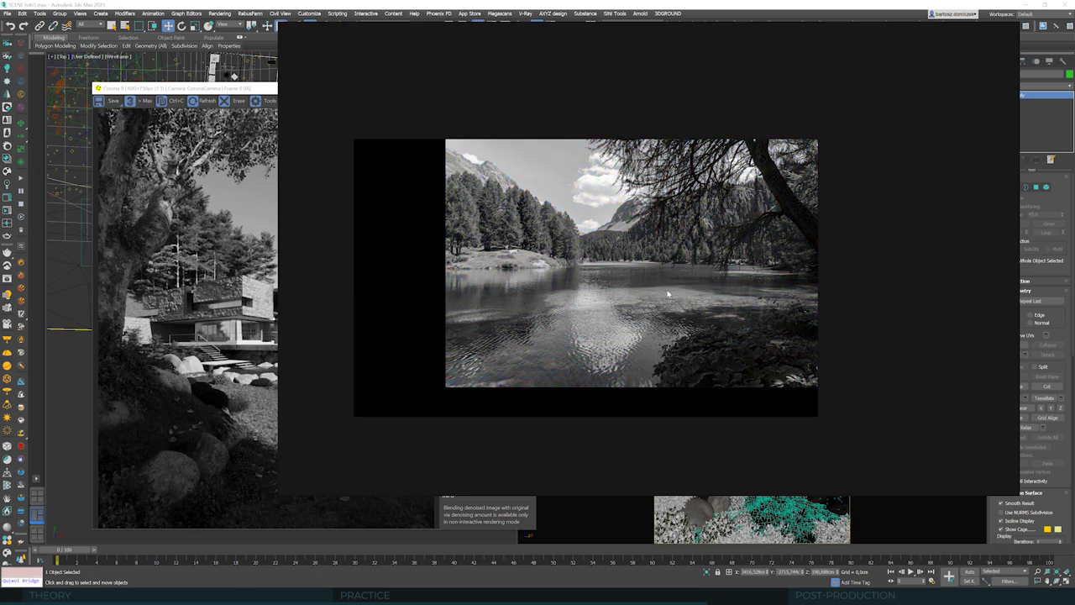
# Step: Keep the reference viewer always on top and enable Overlay Selection for the lake photo
pyautogui.rightClick(669, 293)
pyautogui.moveTo(717, 386)
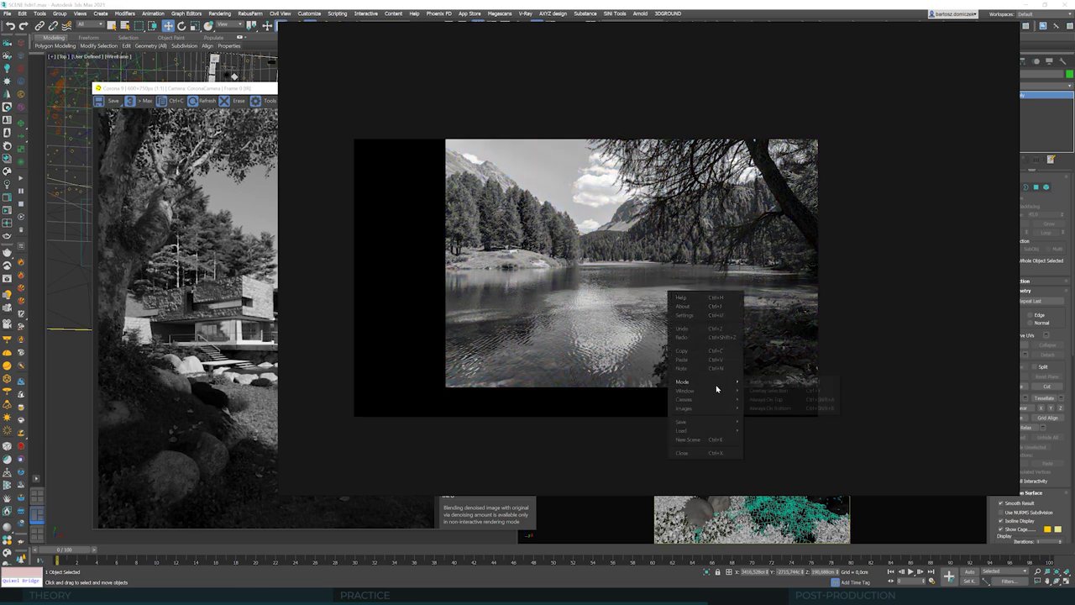
pyautogui.click(770, 399)
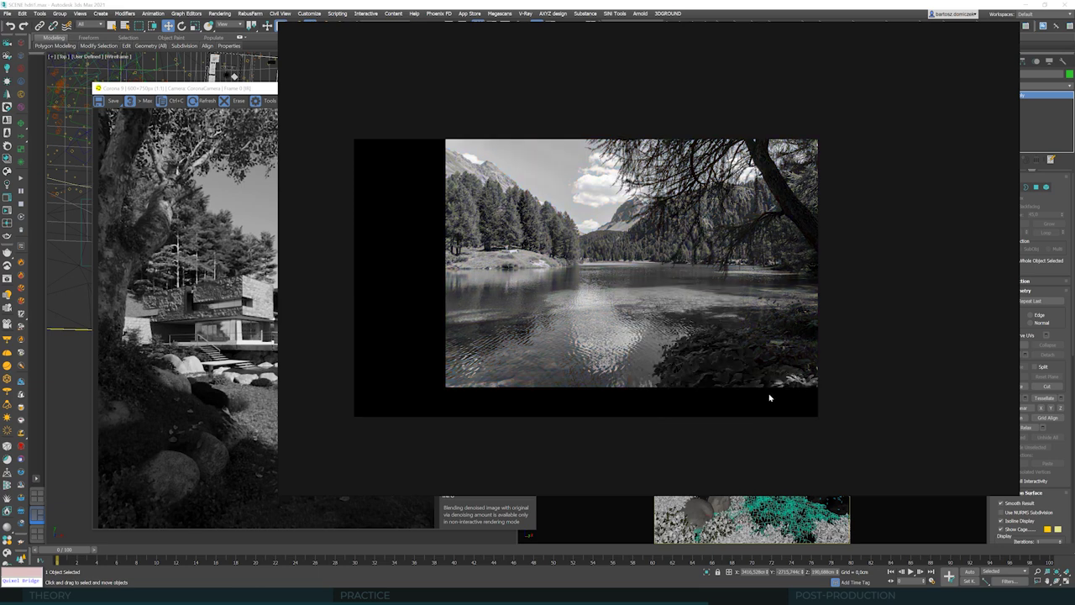
pyautogui.rightClick(684, 325)
pyautogui.moveTo(739, 414)
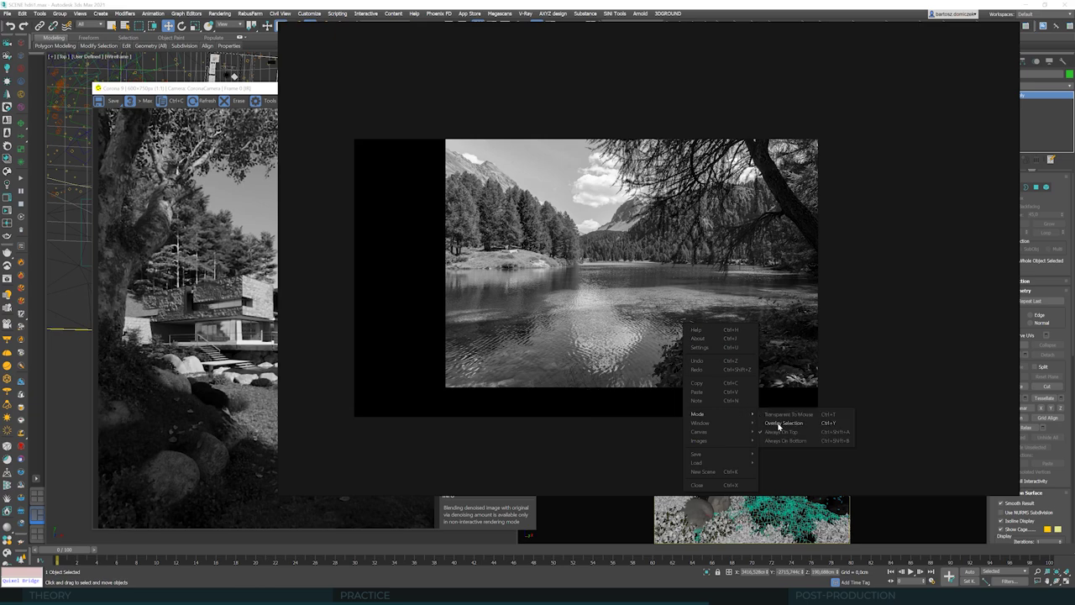
pyautogui.click(778, 424)
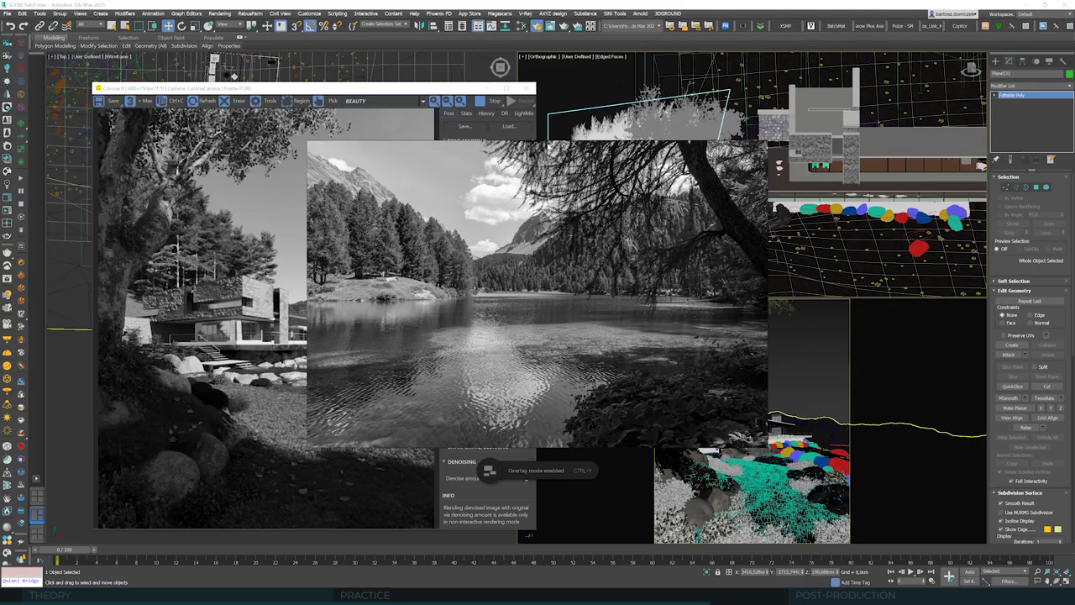
# Step: Place the grayscale lake photo beside the render for tonal comparison, and disable the reference viewer's always-on-top mode
pyautogui.moveTo(544, 151); pyautogui.dragTo(720, 153)
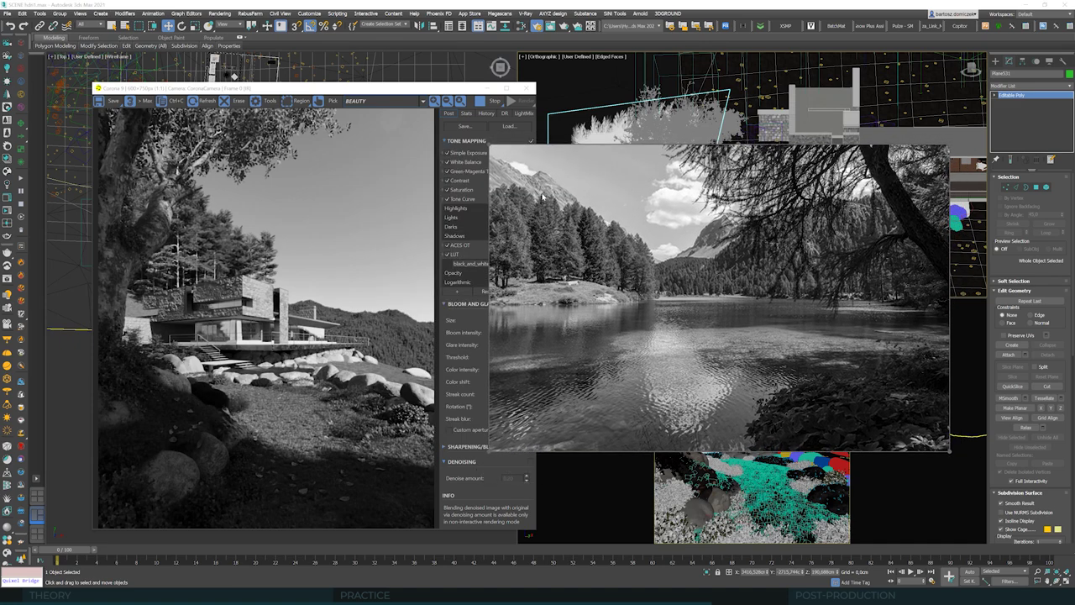
pyautogui.moveTo(634, 156)
pyautogui.mouseDown()
pyautogui.moveTo(501, 158)
pyautogui.moveTo(651, 159)
pyautogui.moveTo(619, 150)
pyautogui.mouseUp()
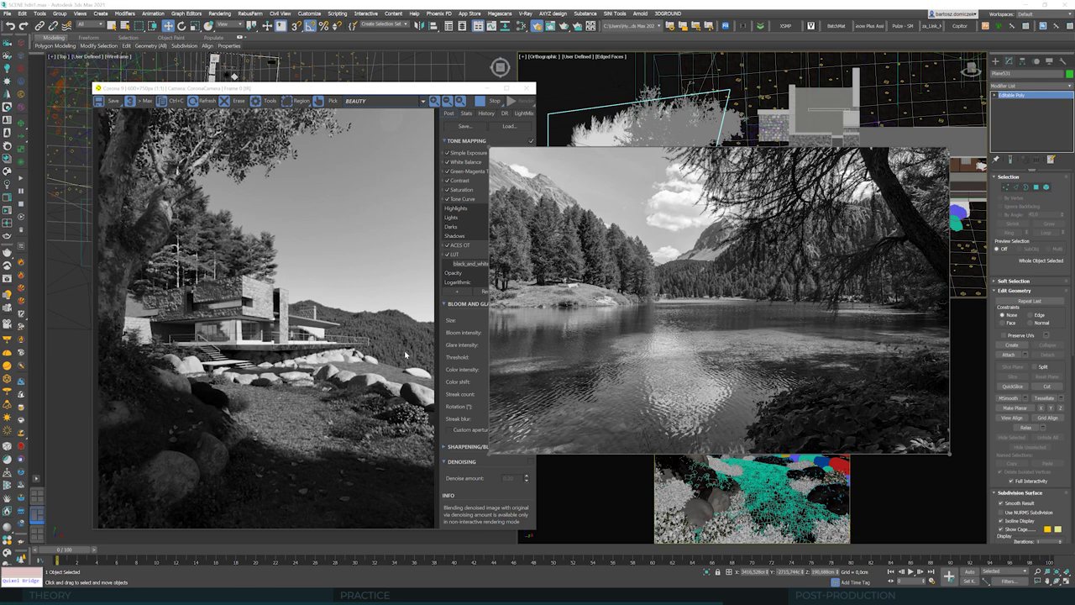
pyautogui.rightClick(668, 310)
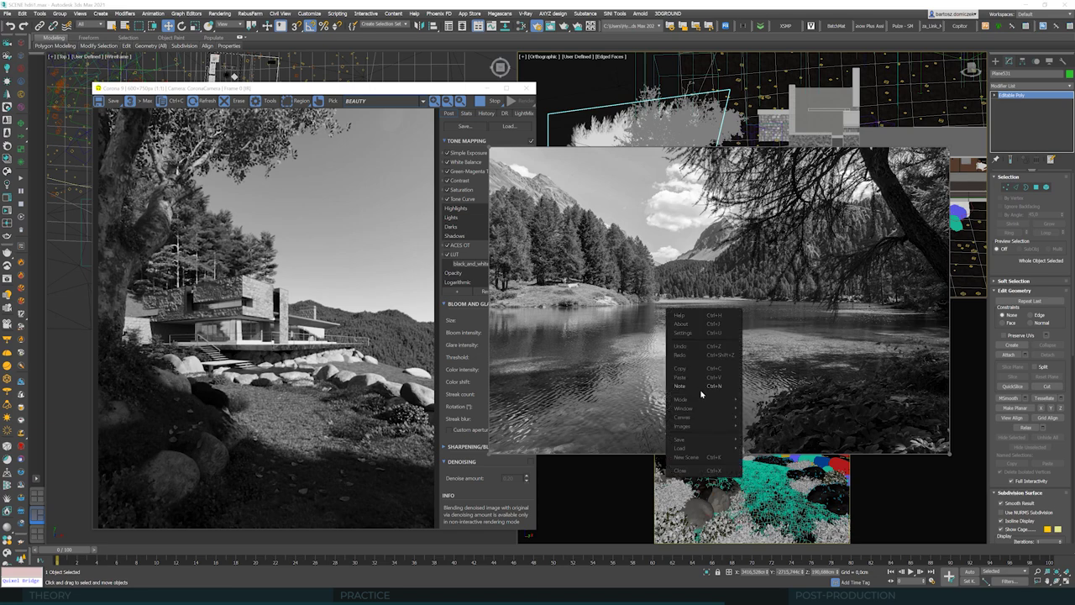
pyautogui.moveTo(697, 400)
pyautogui.click(761, 418)
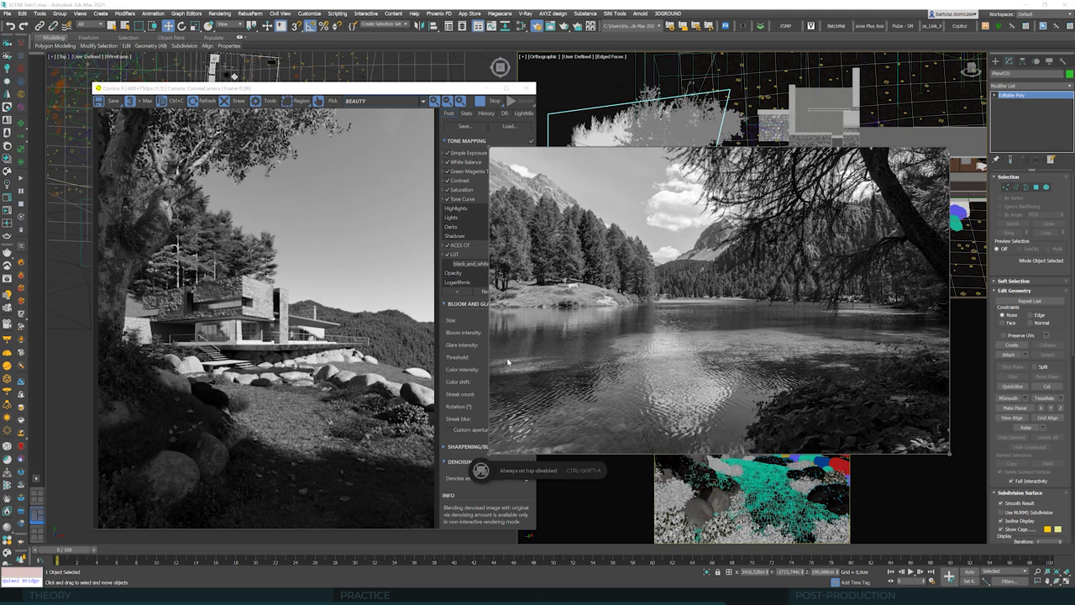
# Step: Turn off the black-and-white LUT in the render's tone mapping, close the frame buffer and clear the plane selection
pyautogui.click(434, 89)
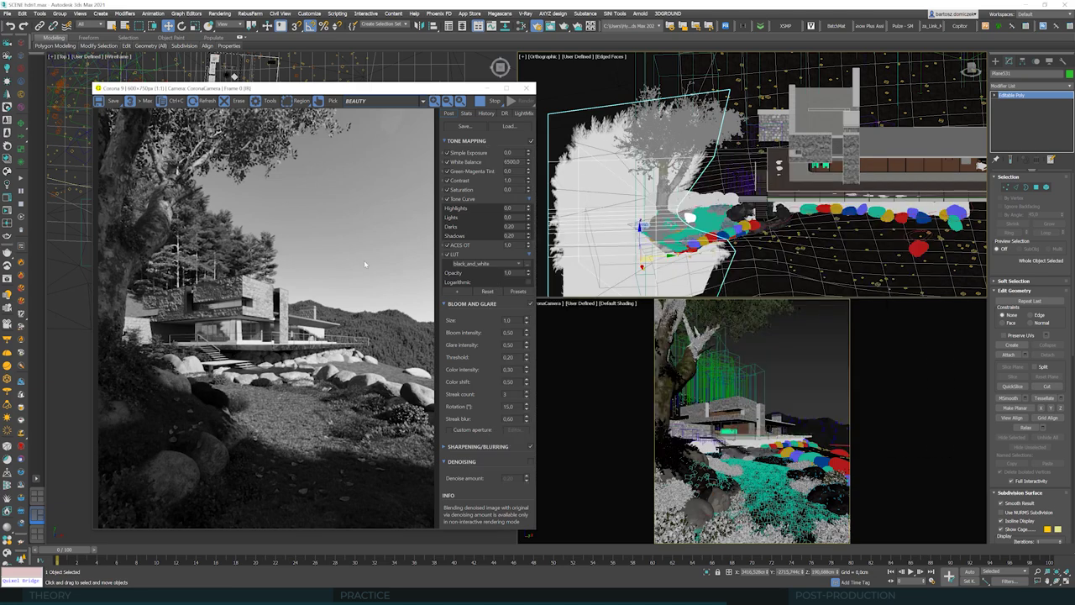
pyautogui.click(447, 253)
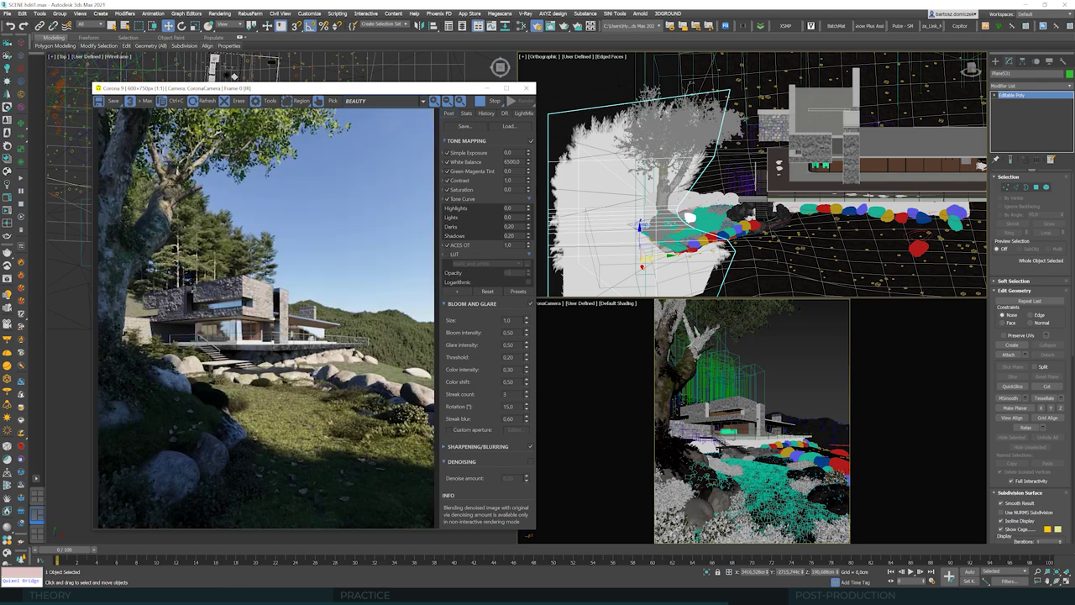
pyautogui.click(528, 89)
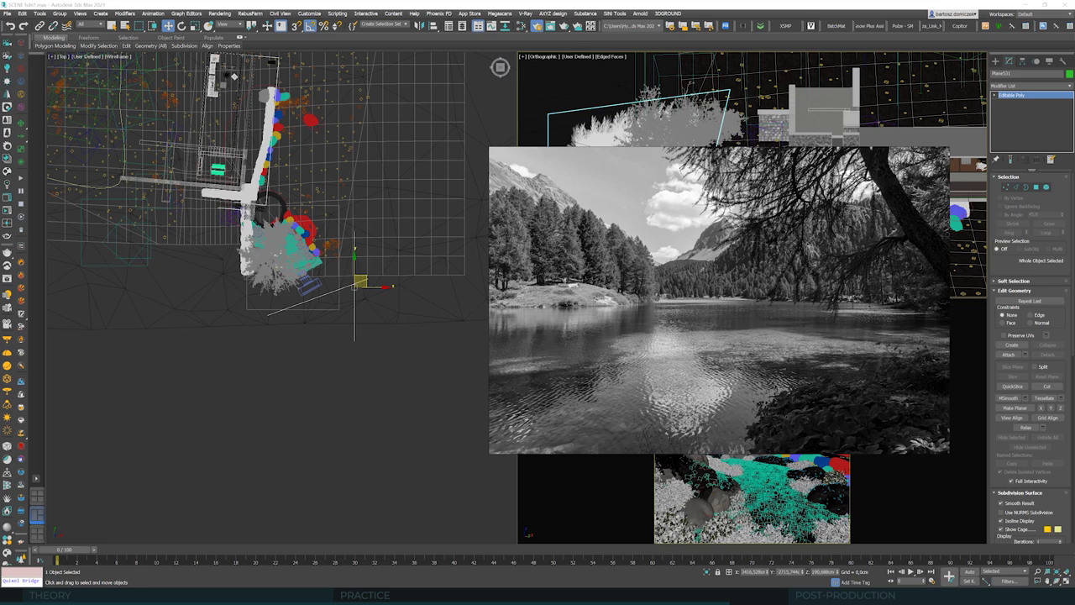
pyautogui.click(370, 475)
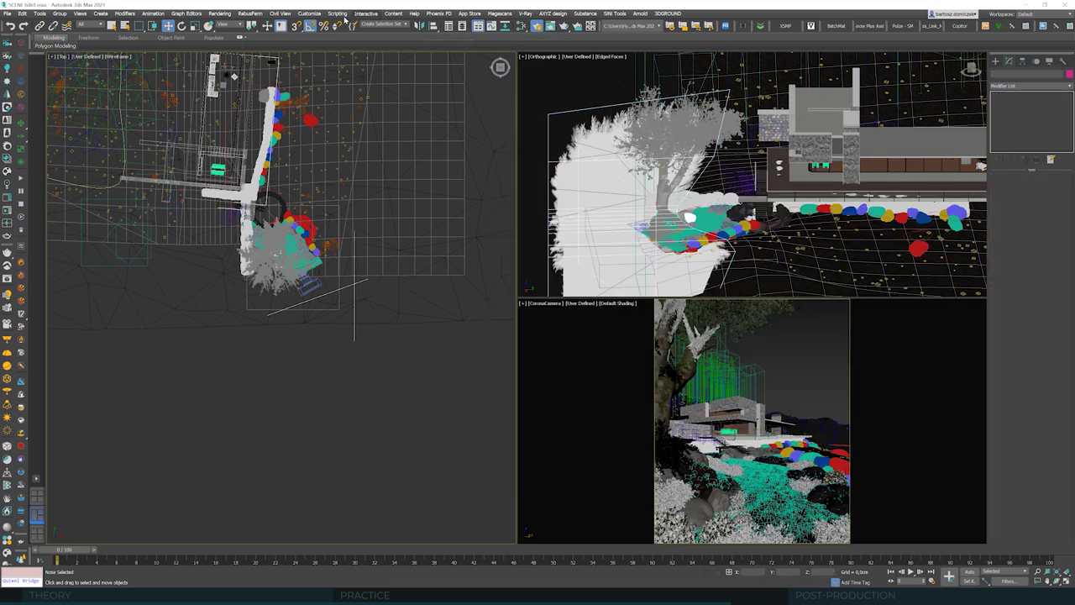
# Step: Add a CGeometry_ZDepth render element in the Corona render setup and bring up its Z-depth parameters
pyautogui.click(220, 13)
pyautogui.click(153, 159)
pyautogui.moveTo(153, 160); pyautogui.dragTo(340, 181)
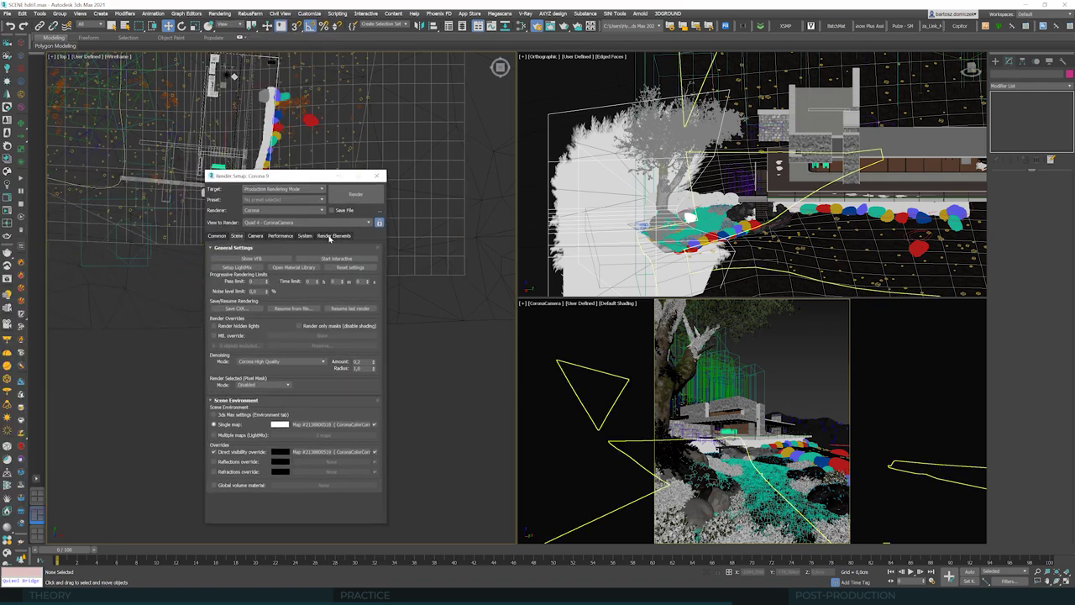
pyautogui.click(332, 236)
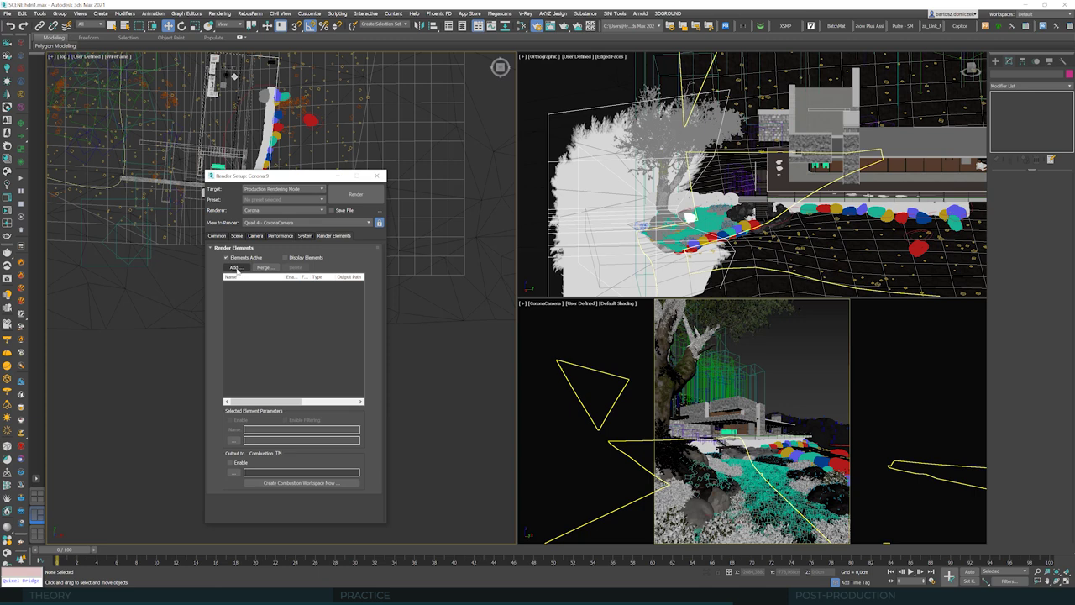
pyautogui.click(234, 267)
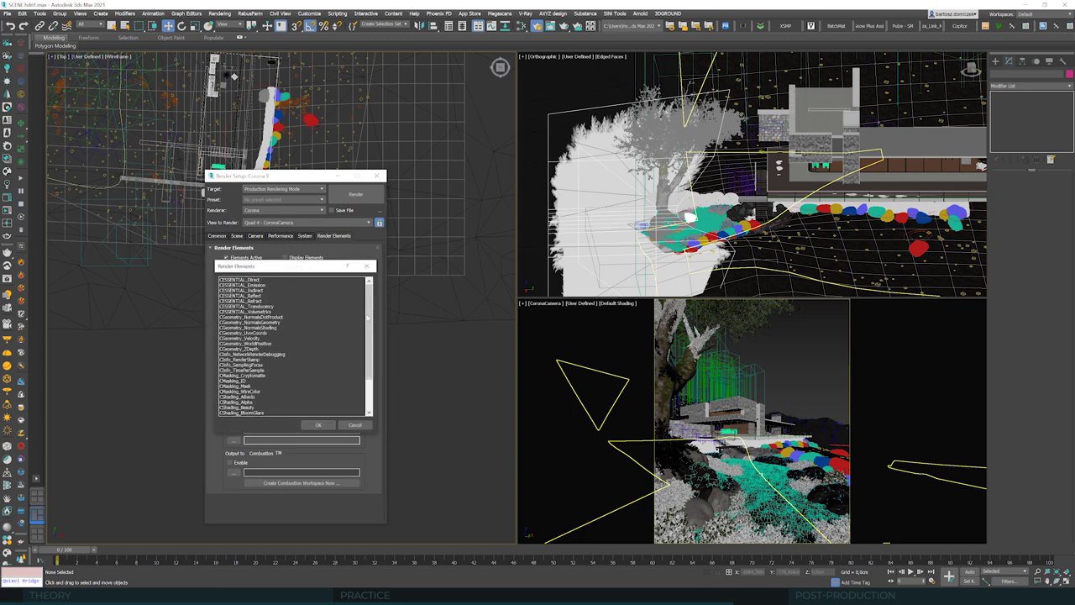
pyautogui.moveTo(367, 318); pyautogui.dragTo(331, 294)
pyautogui.click(252, 348)
pyautogui.click(320, 426)
pyautogui.scroll(-1, 380, 491)
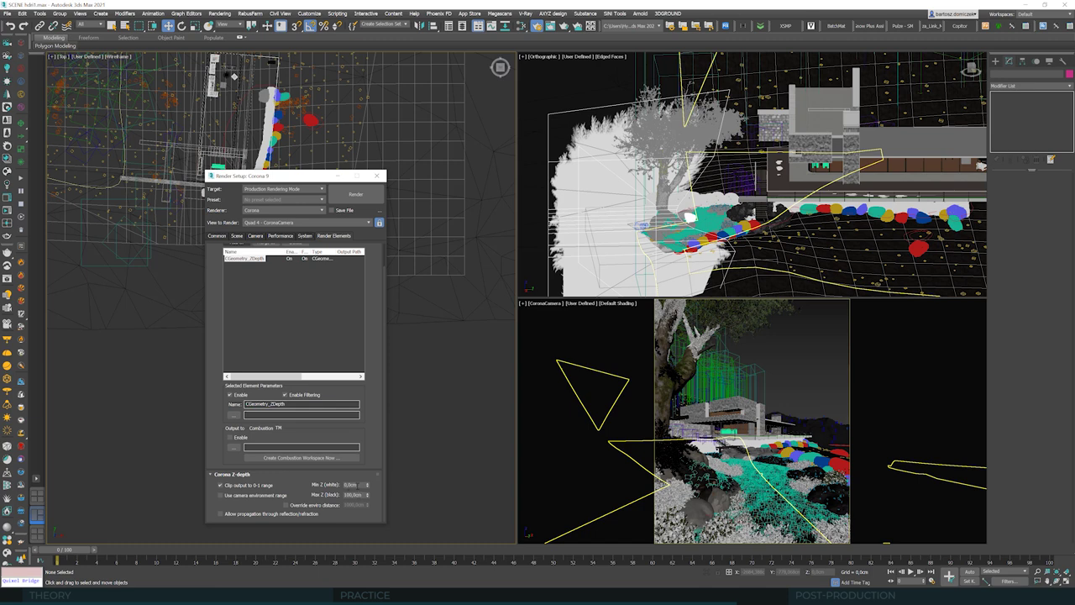
# Step: Open the Z-depth element's Min Z and Max Z values for editing, and hide the shapes in the viewports
pyautogui.doubleClick(353, 485)
pyautogui.press('Tab')
pyautogui.hotkey('shift', 's')
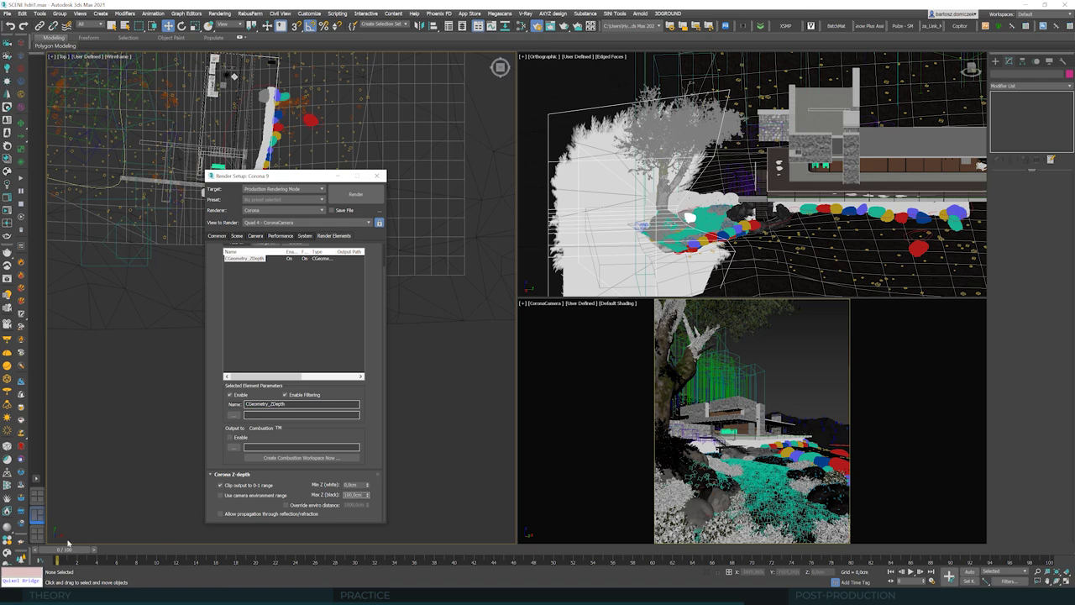
# Step: Check the dimensions of the large hills background terrain in the Top view with the Measure utility
pyautogui.click(396, 511)
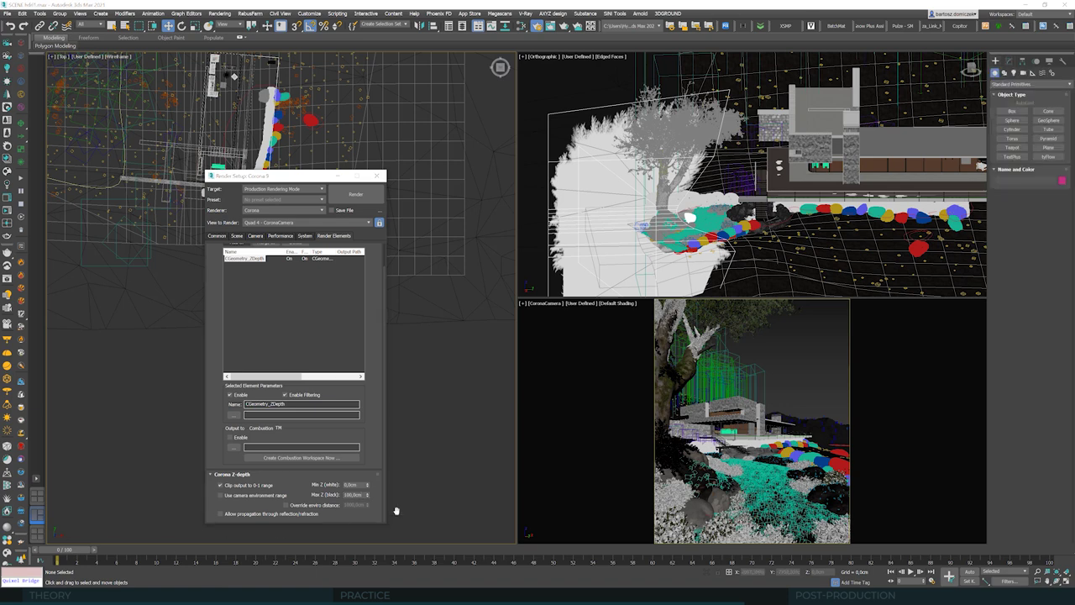
pyautogui.click(354, 496)
pyautogui.moveTo(336, 176); pyautogui.dragTo(633, 209)
pyautogui.scroll(-8, 277, 330)
pyautogui.scroll(-5, 278, 334)
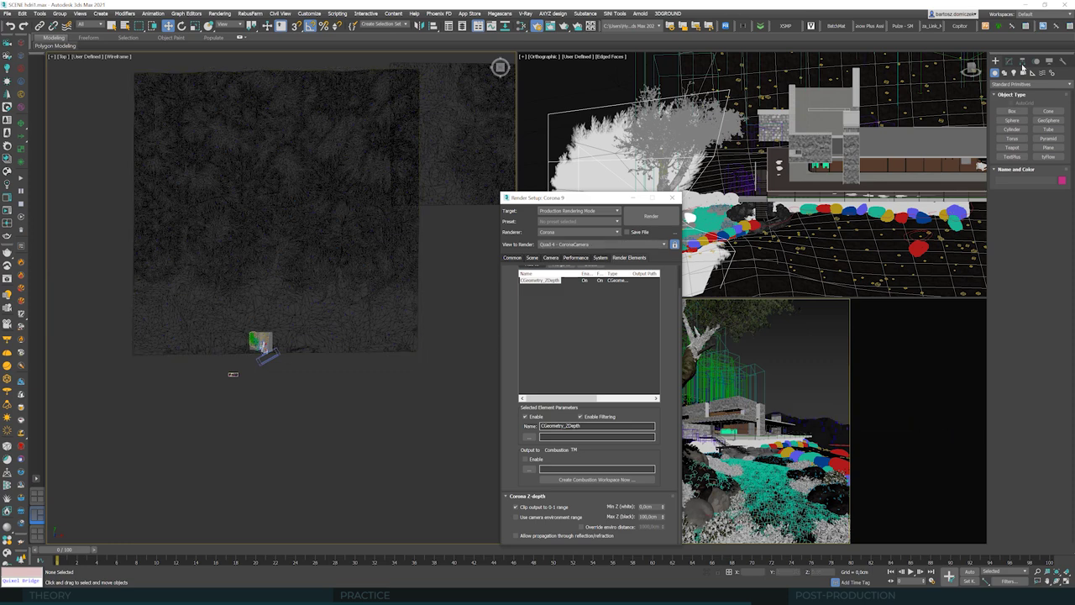
pyautogui.click(1062, 62)
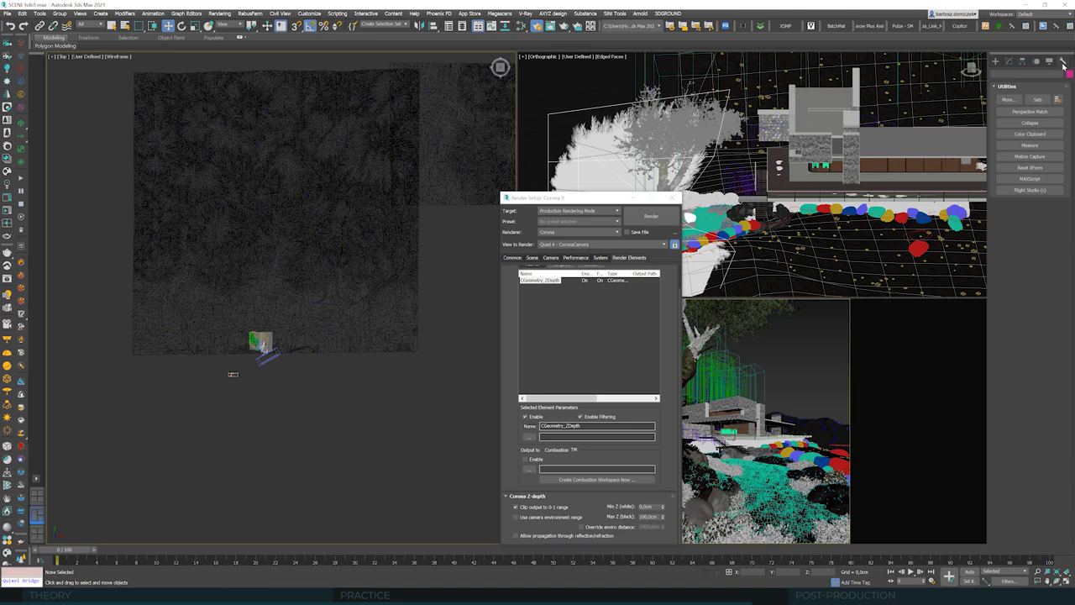
pyautogui.click(1030, 146)
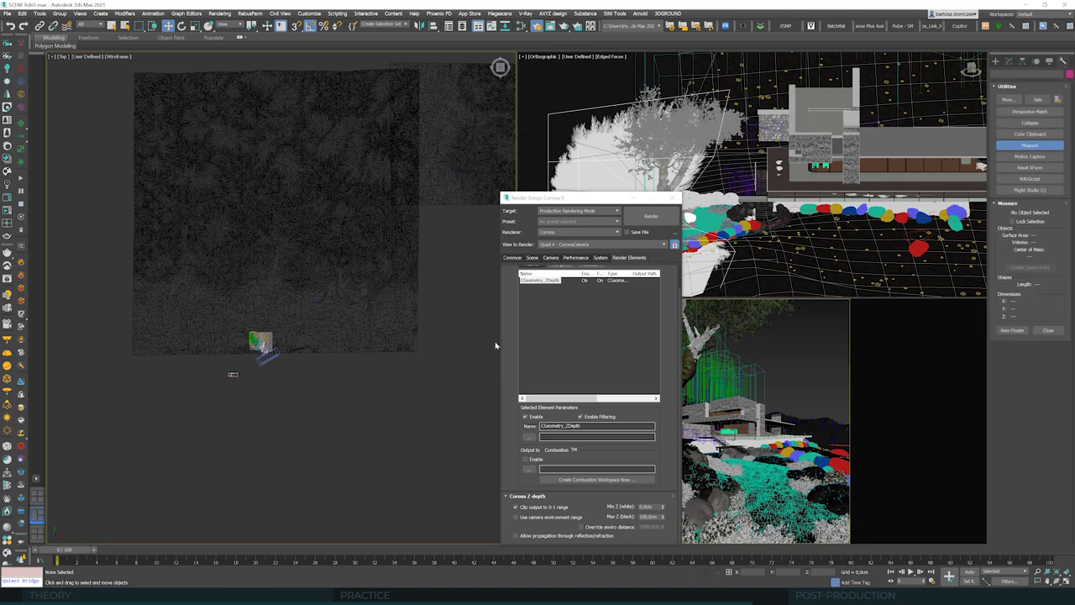
pyautogui.click(414, 347)
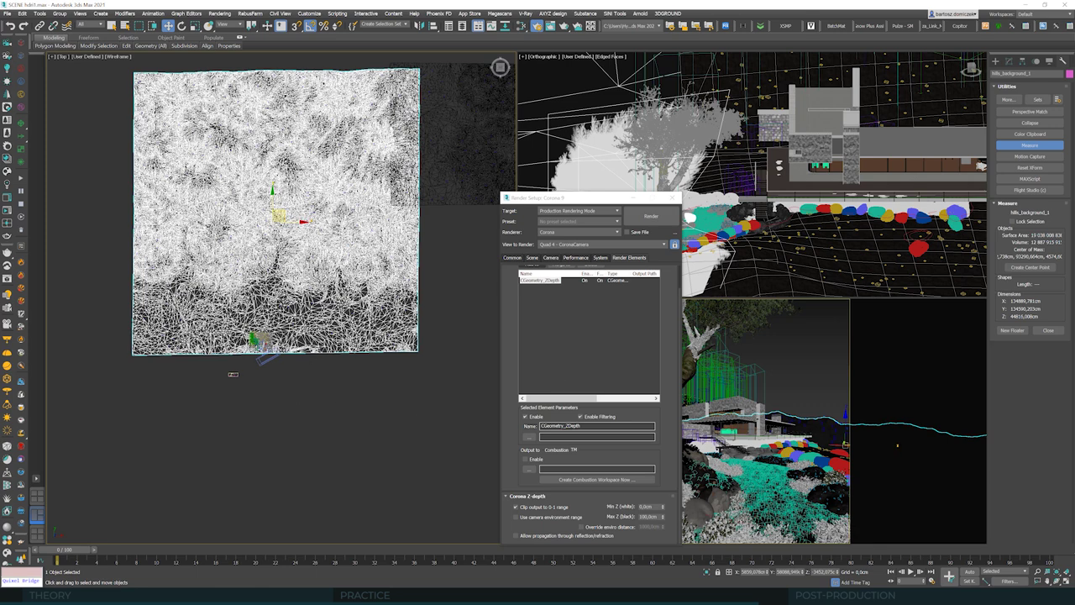
pyautogui.click(379, 378)
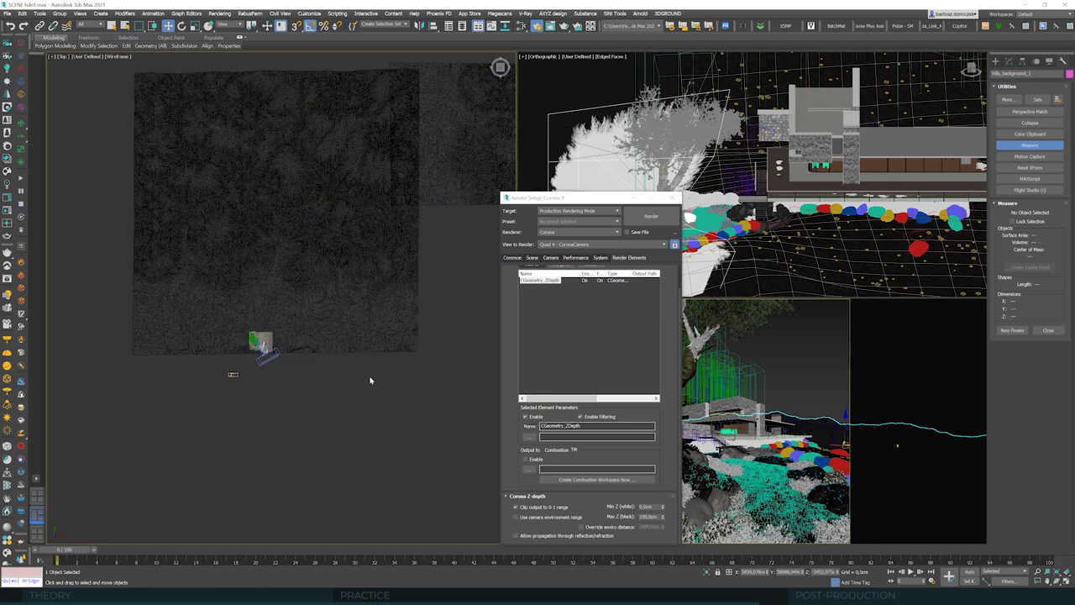
# Step: Draw a narrow reference plane about 61346 cm long in the Top view, running from the camera into the background hills
pyautogui.scroll(2, 396, 325)
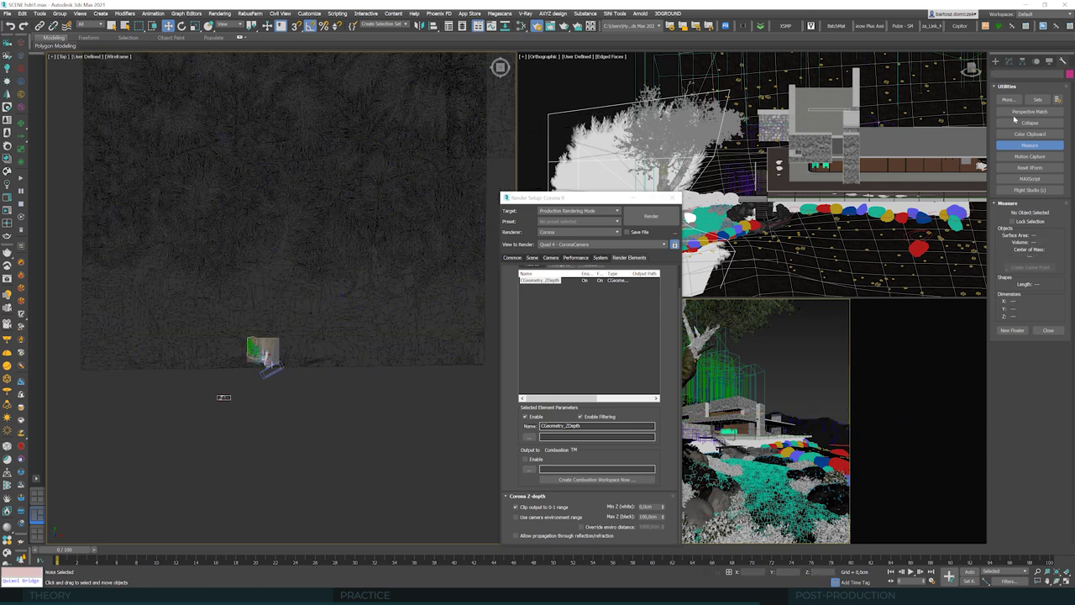
pyautogui.click(1025, 145)
pyautogui.click(996, 61)
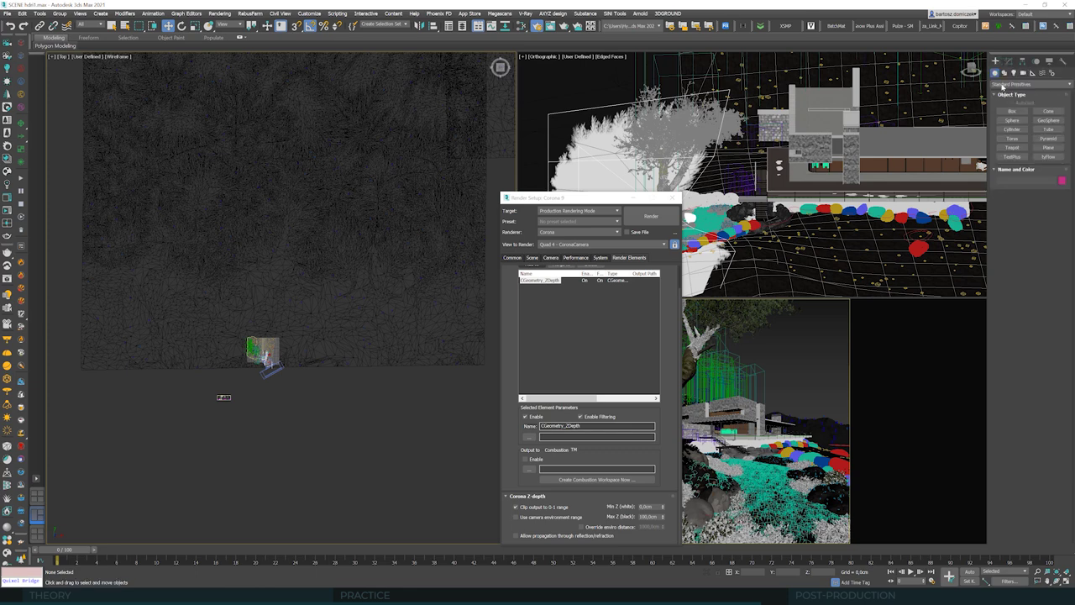
pyautogui.click(1049, 148)
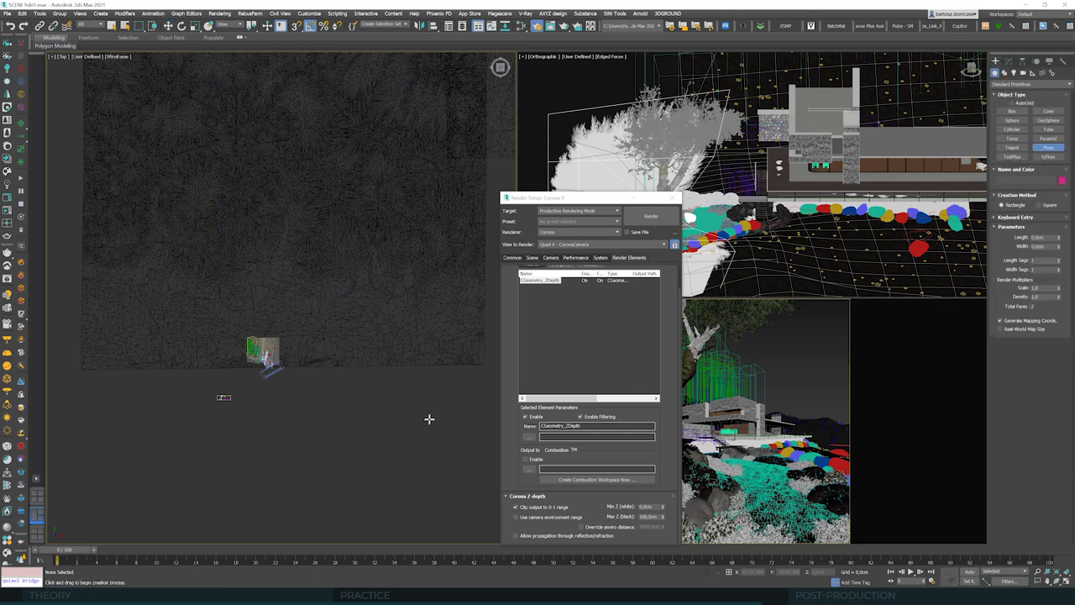
pyautogui.scroll(4, 294, 423)
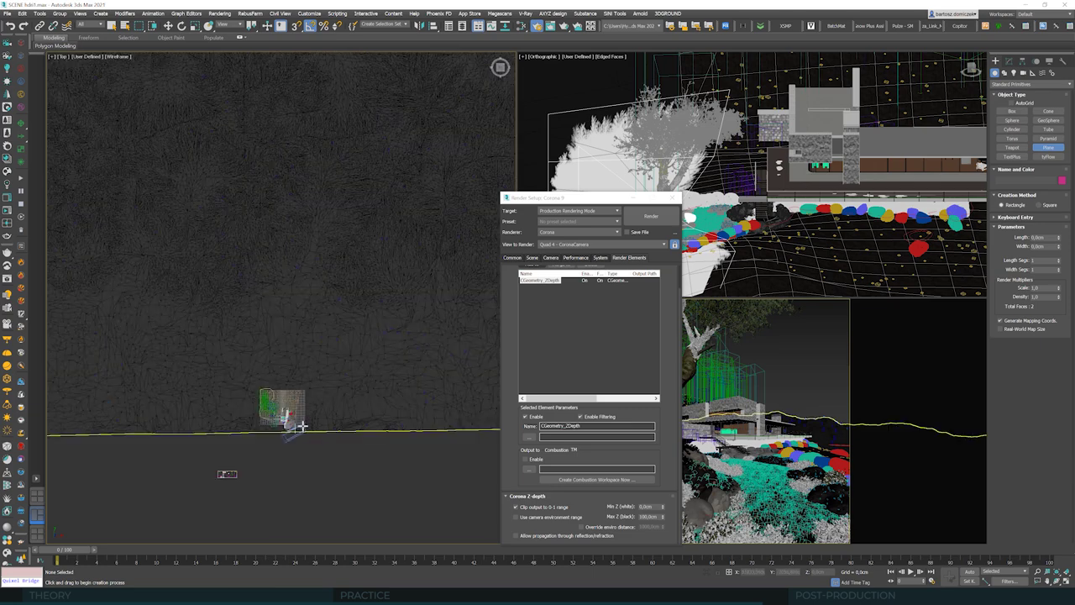
pyautogui.scroll(1, 288, 431)
pyautogui.scroll(-1, 286, 431)
pyautogui.moveTo(286, 431); pyautogui.dragTo(290, 77)
pyautogui.scroll(-3, 241, 484)
pyautogui.scroll(-2, 248, 471)
pyautogui.scroll(2, 256, 466)
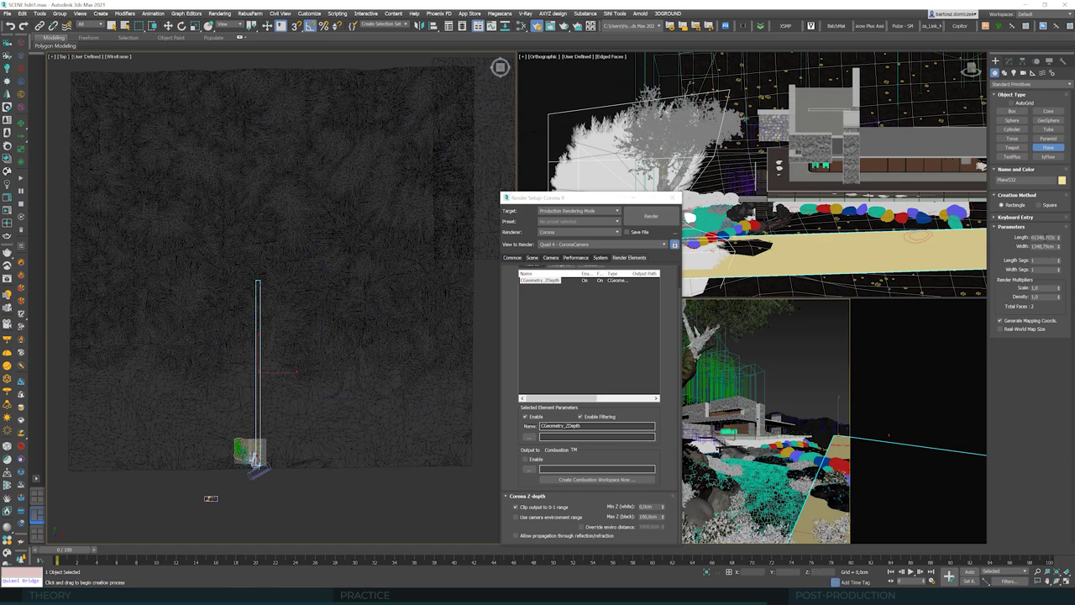
# Step: Read the reference plane's length and delete the plane
pyautogui.click(1036, 238)
pyautogui.scroll(2, 269, 394)
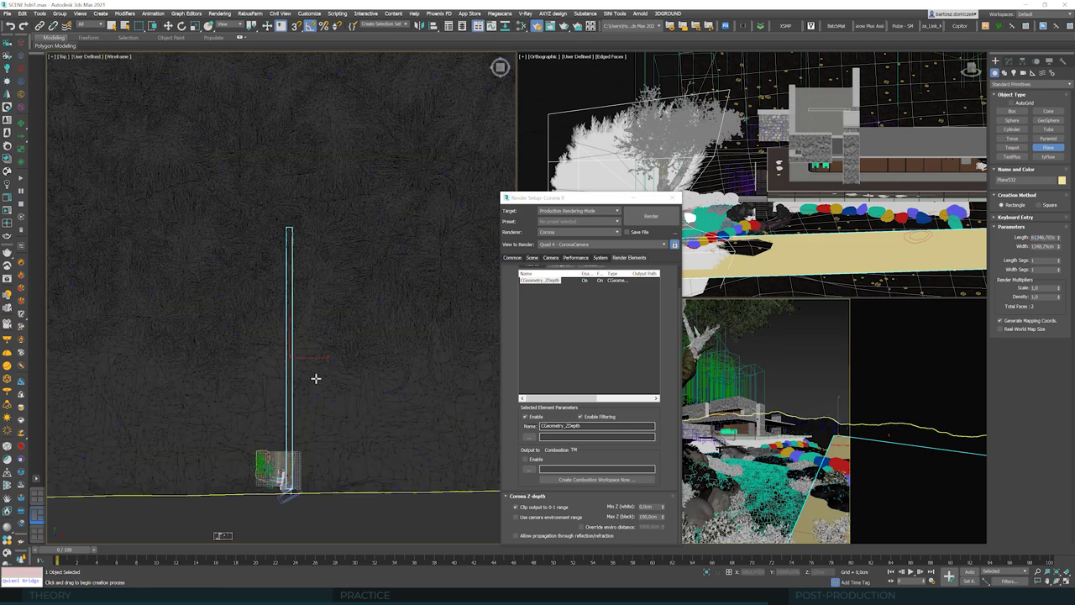
pyautogui.moveTo(317, 377); pyautogui.dragTo(348, 343, button='middle')
pyautogui.press('Delete')
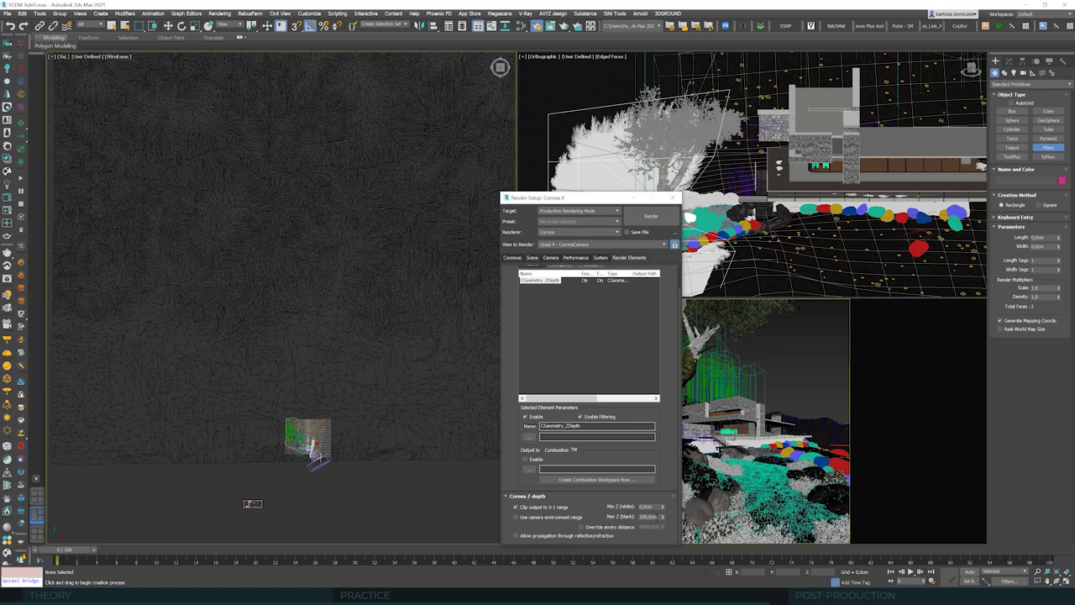
# Step: Set the Max Z (black) value of the CGeometry_ZDepth render element to 61346 cm
pyautogui.click(651, 517)
pyautogui.write('61340')
pyautogui.press('Tab')
pyautogui.moveTo(588, 200); pyautogui.dragTo(536, 128)
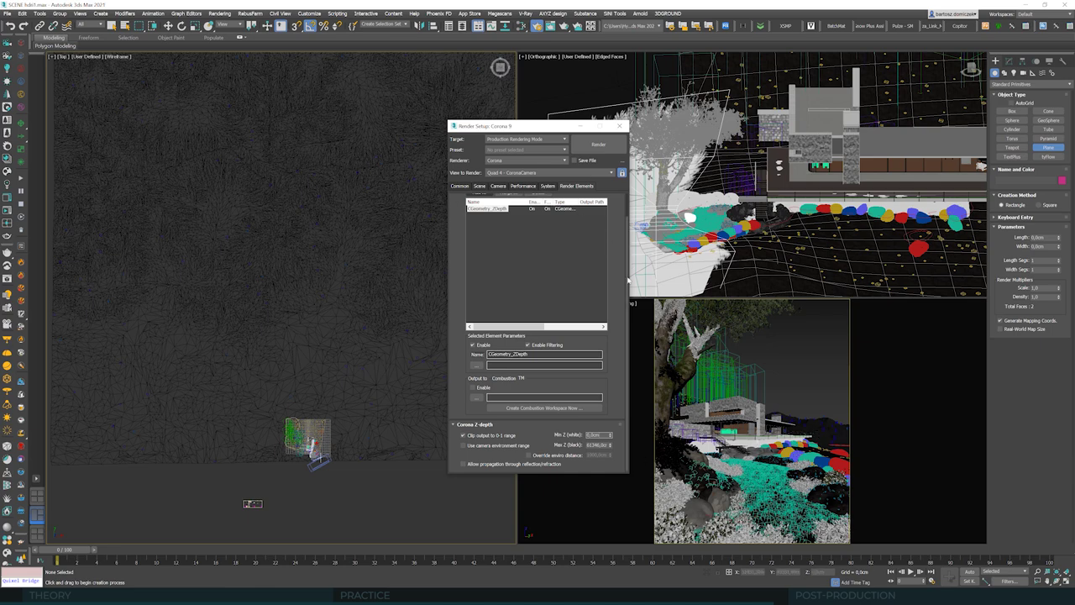
# Step: Add a CMasking_Mask render element and switch it to RGB mode
pyautogui.scroll(1, 520, 206)
pyautogui.moveTo(529, 126); pyautogui.dragTo(163, 166)
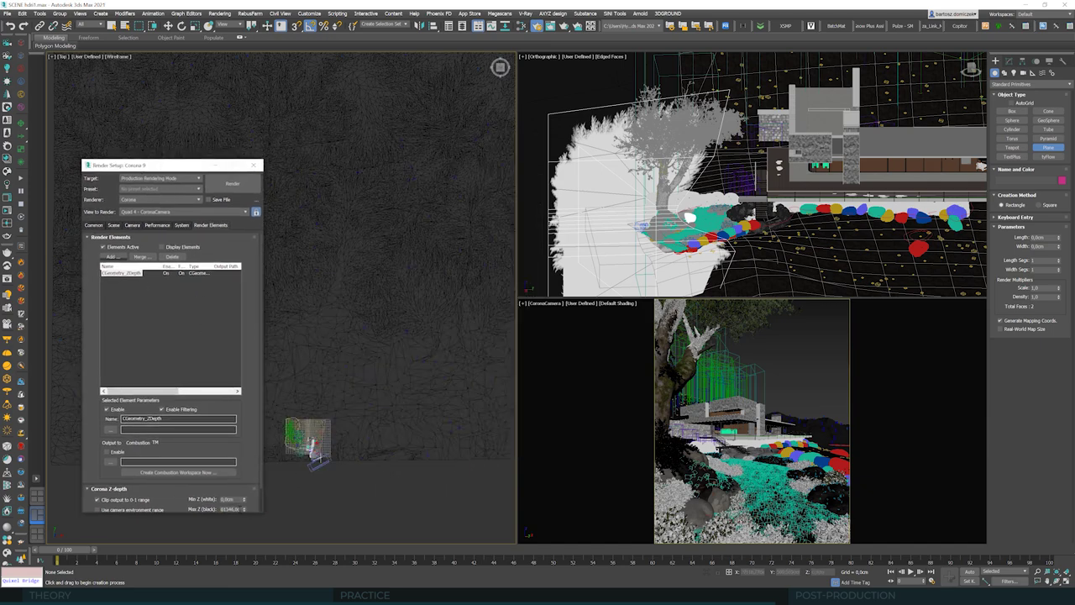
pyautogui.click(112, 256)
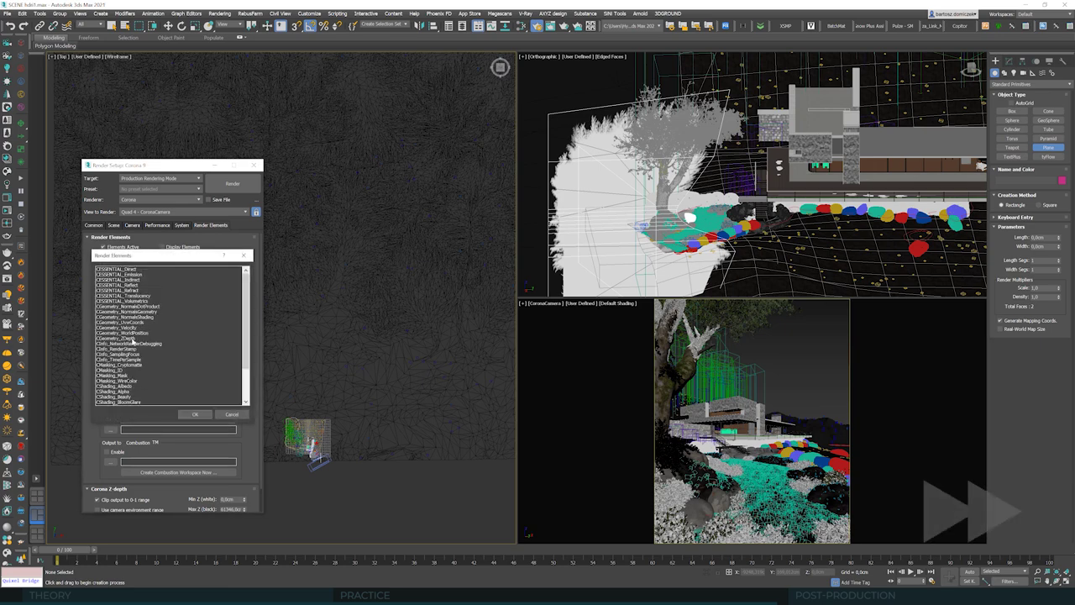
pyautogui.click(117, 376)
pyautogui.click(195, 414)
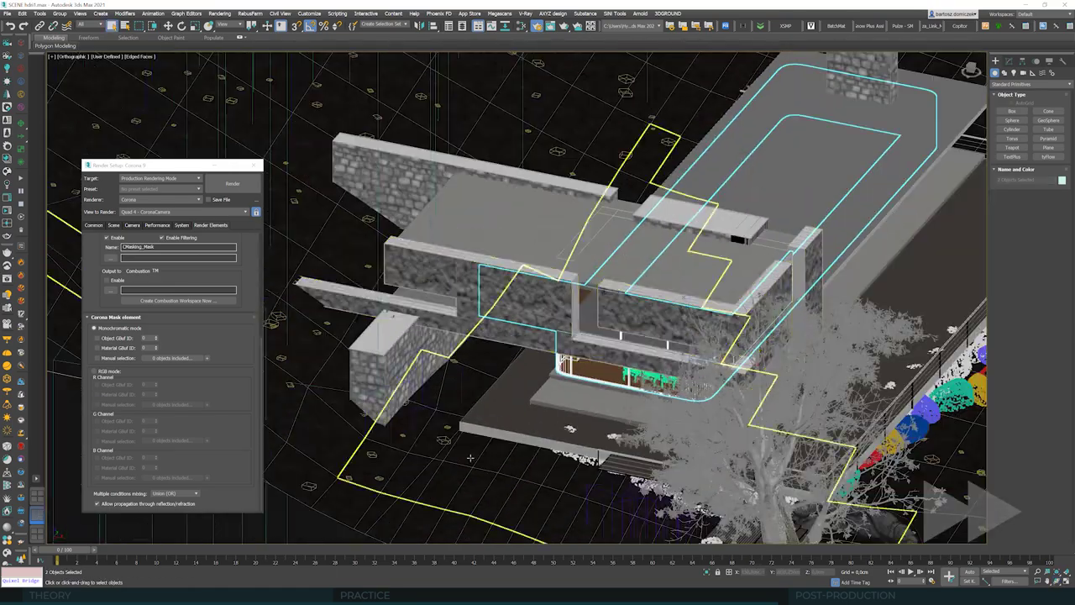
pyautogui.click(95, 370)
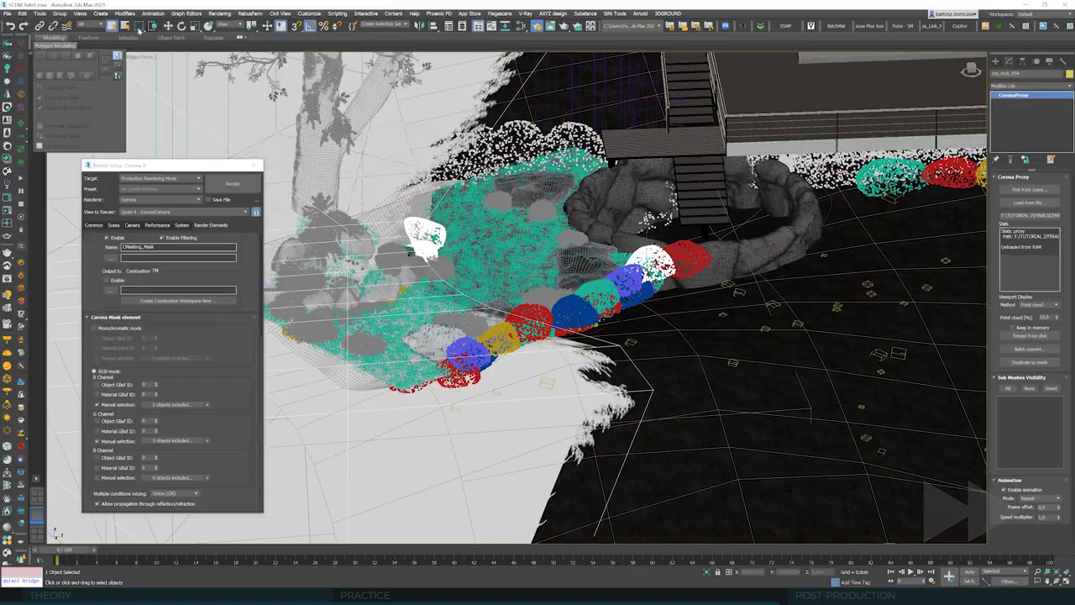
# Step: Select the rocks for the manual selection of the mask element's B channel and return to the multi-viewport layout
pyautogui.click(206, 478)
pyautogui.click(38, 307)
pyautogui.click(436, 456)
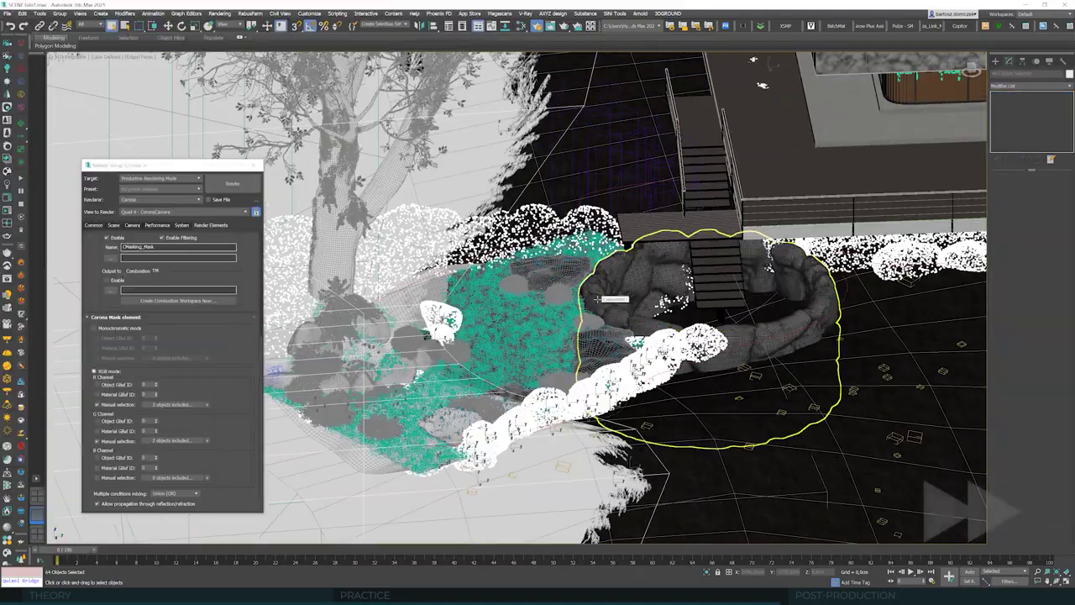
pyautogui.hotkey('alt', 'w')
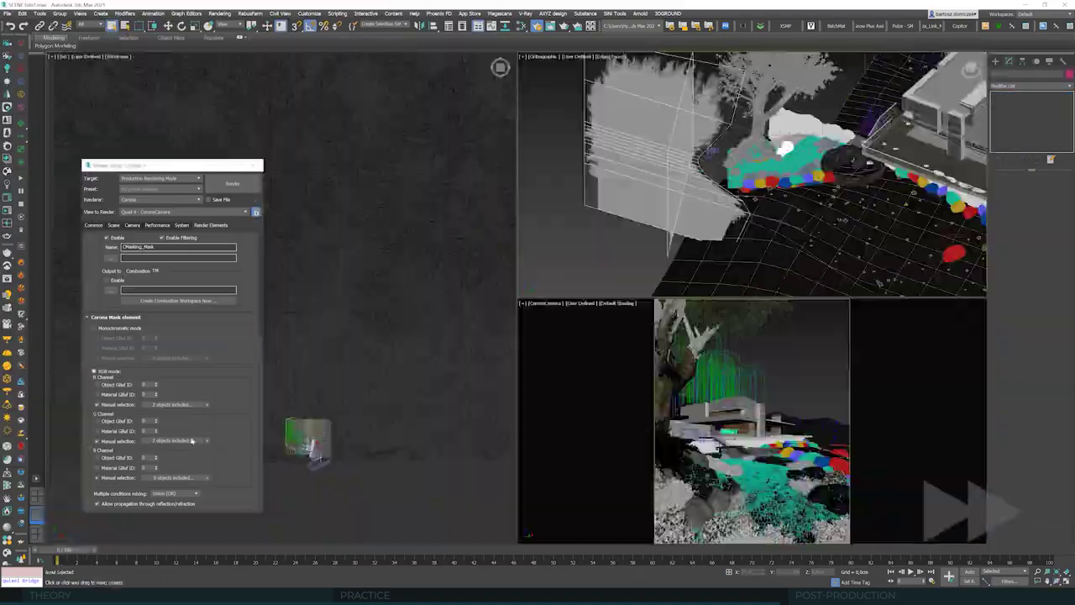
# Step: Select the tree objects and assign them to the R channel's manual selection of CMasking_Mask001
pyautogui.scroll(-5, 280, 406)
pyautogui.scroll(5, 336, 252)
pyautogui.click(446, 336)
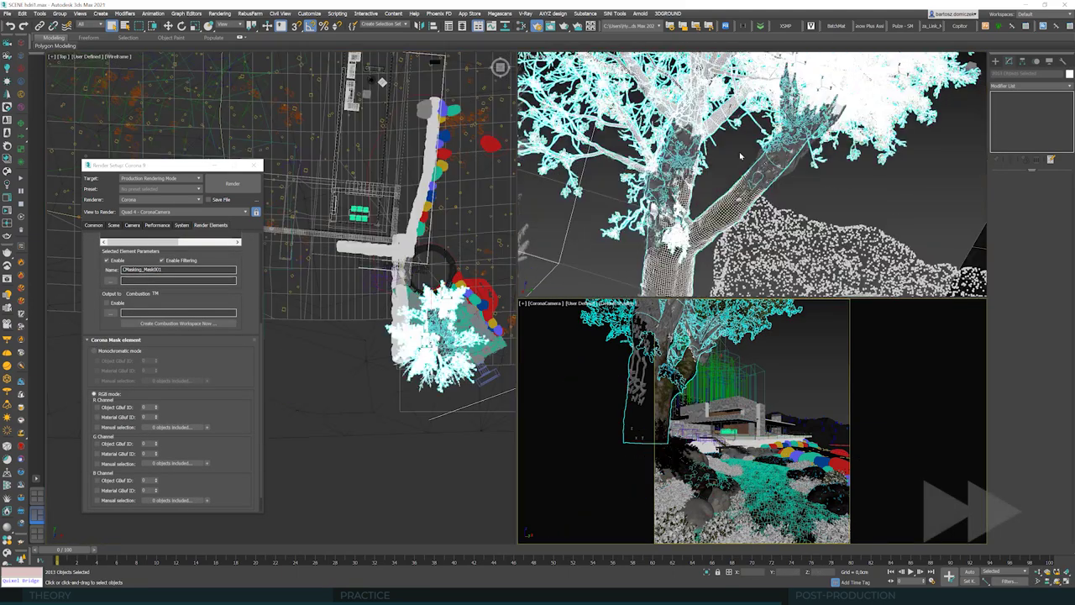
pyautogui.scroll(-5, 348, 231)
pyautogui.scroll(5, 348, 231)
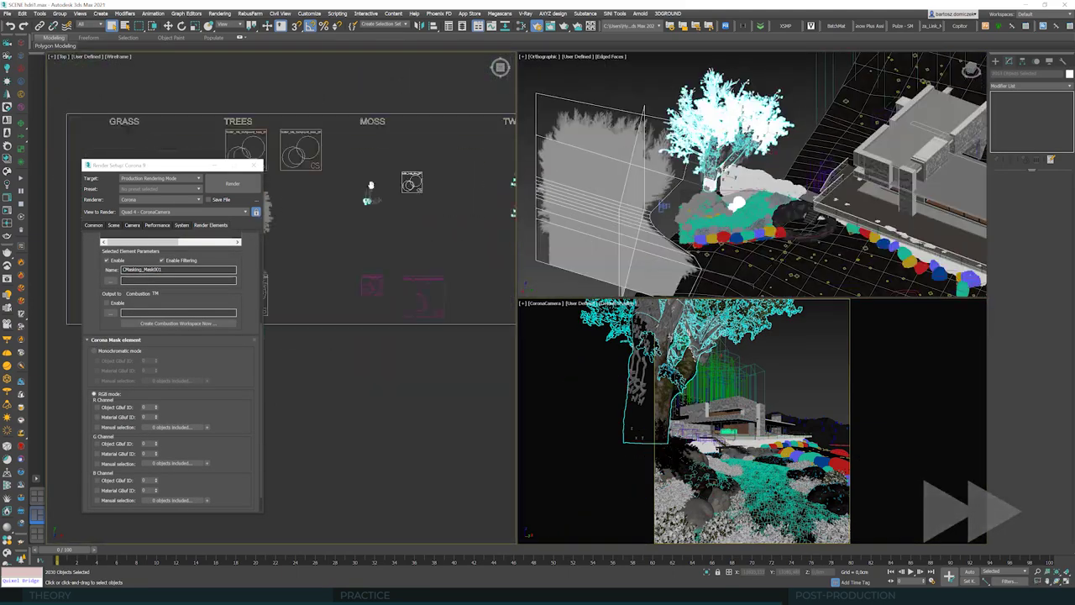
pyautogui.click(167, 427)
# Step: Add the CMasking_ID, CMasking_WireColor and CShading_SourceColor render elements
pyautogui.click(110, 256)
pyautogui.doubleClick(126, 336)
pyautogui.keyDown('alt'); pyautogui.moveTo(752, 168); pyautogui.dragTo(798, 193, button='middle'); pyautogui.keyUp('alt')
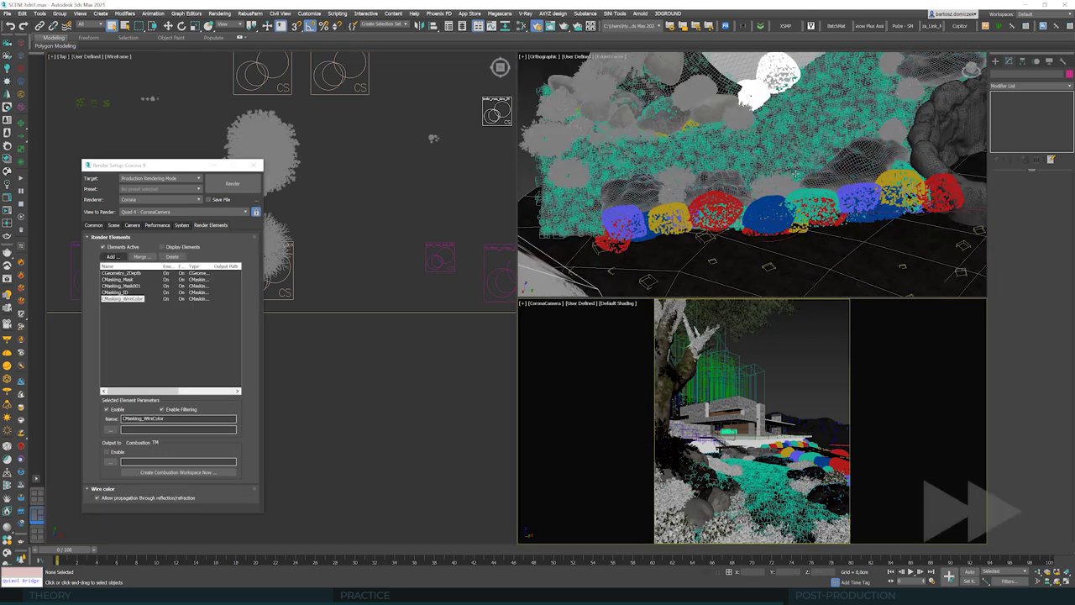
pyautogui.scroll(-1, 168, 336)
pyautogui.click(110, 234)
pyautogui.click(118, 257)
pyautogui.scroll(-3, 218, 395)
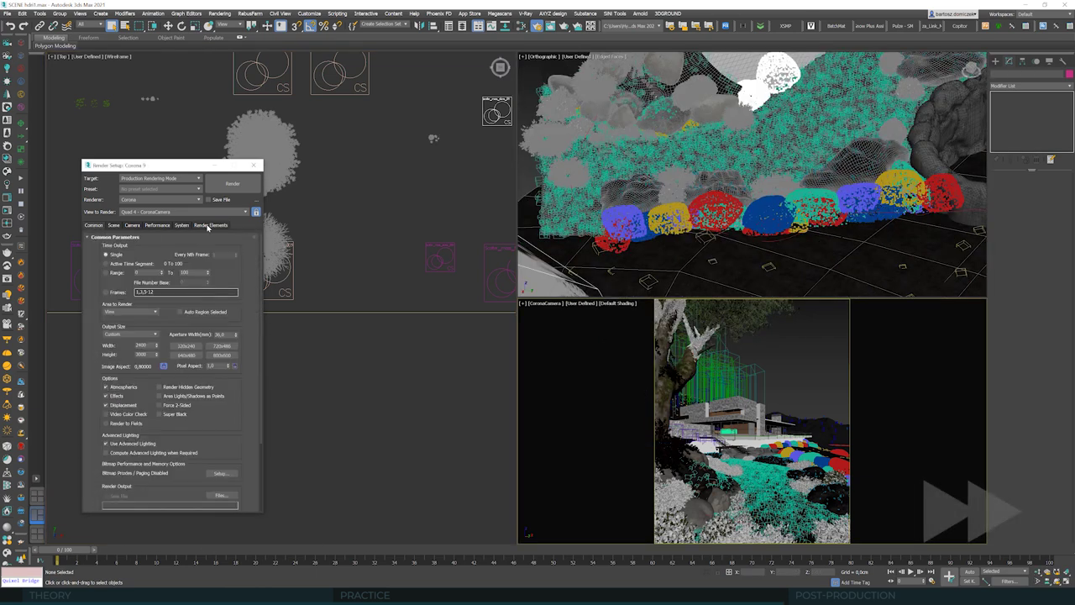
# Step: Check the common and scene render settings and render the CoronaCamera view
pyautogui.click(94, 226)
pyautogui.click(117, 227)
pyautogui.hotkey('shift', 'q')
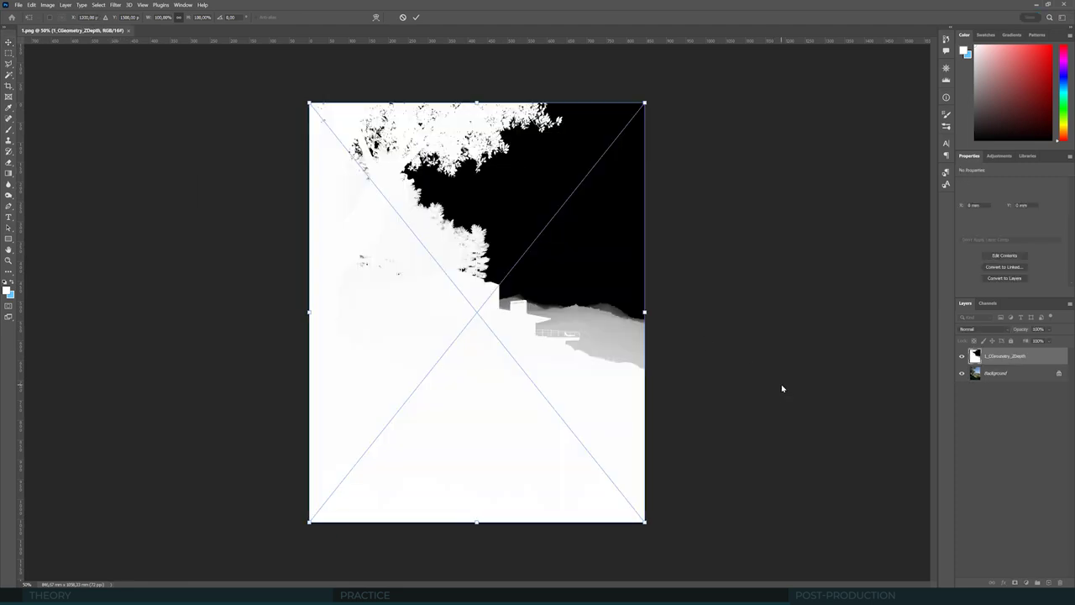
# Step: In Photoshop, place the six render element images as layers above the Background of 1.png and rasterize them
pyautogui.press('Return')
pyautogui.press('Return')
pyautogui.press('Return')
pyautogui.press('Return')
pyautogui.press('Return')
pyautogui.press('Return')
pyautogui.keyDown('shift'); pyautogui.click(1010, 449); pyautogui.keyUp('shift')
pyautogui.rightClick(1010, 449)
pyautogui.click(991, 236)
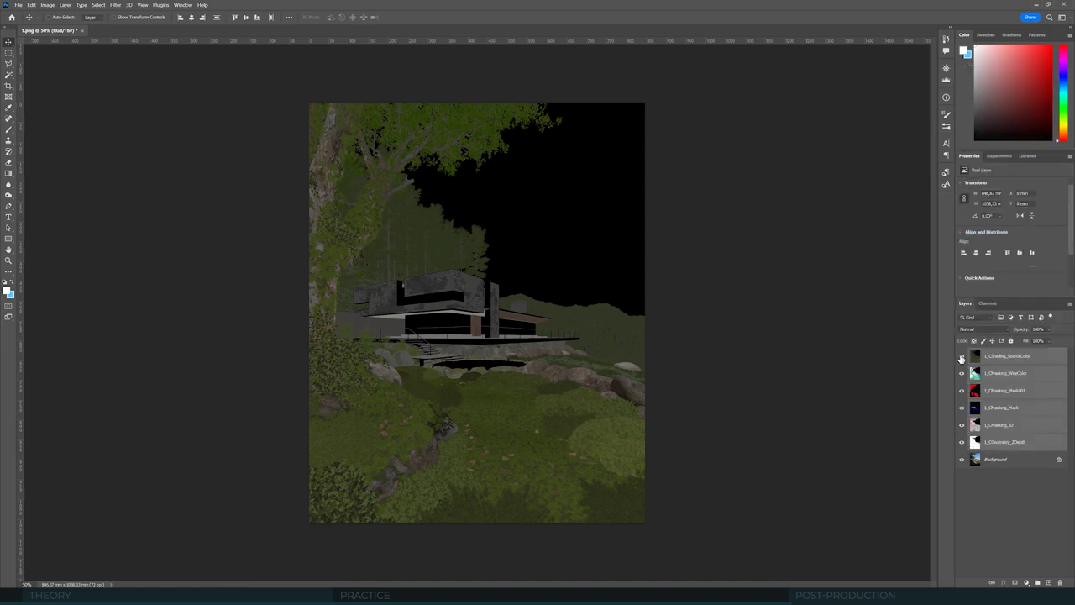
# Step: Hide all six render element layers so that only the Background render remains visible
pyautogui.click(962, 356)
pyautogui.click(962, 373)
pyautogui.click(962, 391)
pyautogui.click(962, 408)
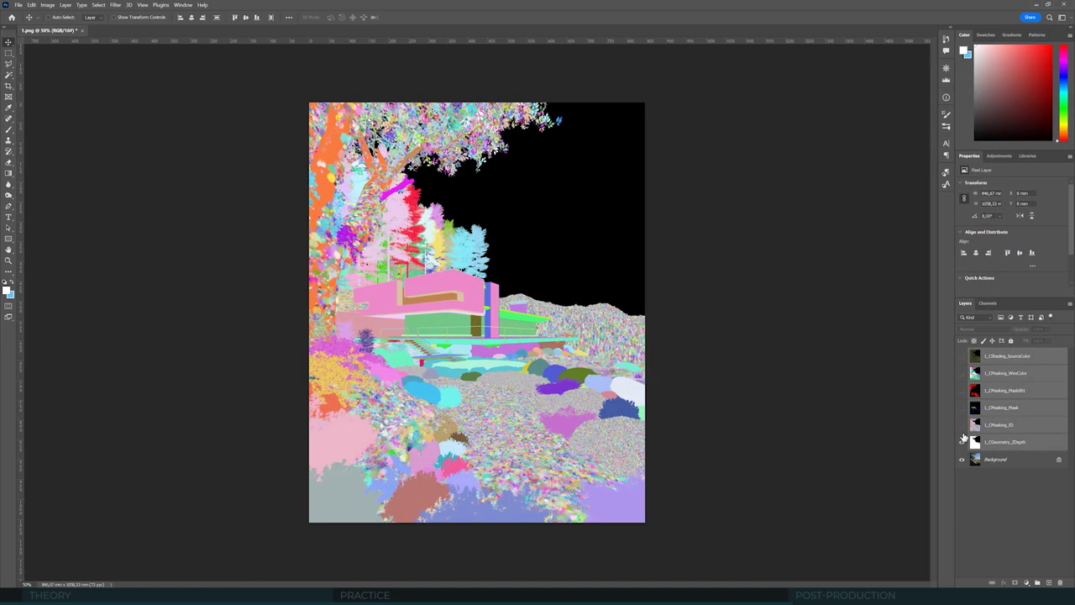
pyautogui.click(1004, 443)
pyautogui.click(962, 442)
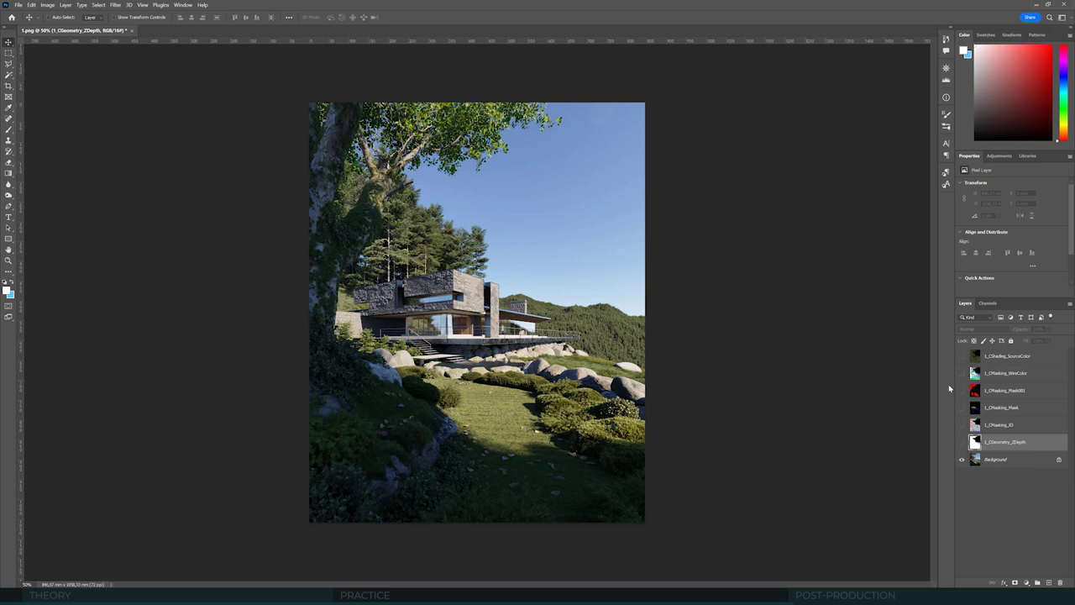
# Step: Preview the 1_CGeometry_ZDepth and 1_CMasking_Mask layers one after the other, hiding each again
pyautogui.click(962, 442)
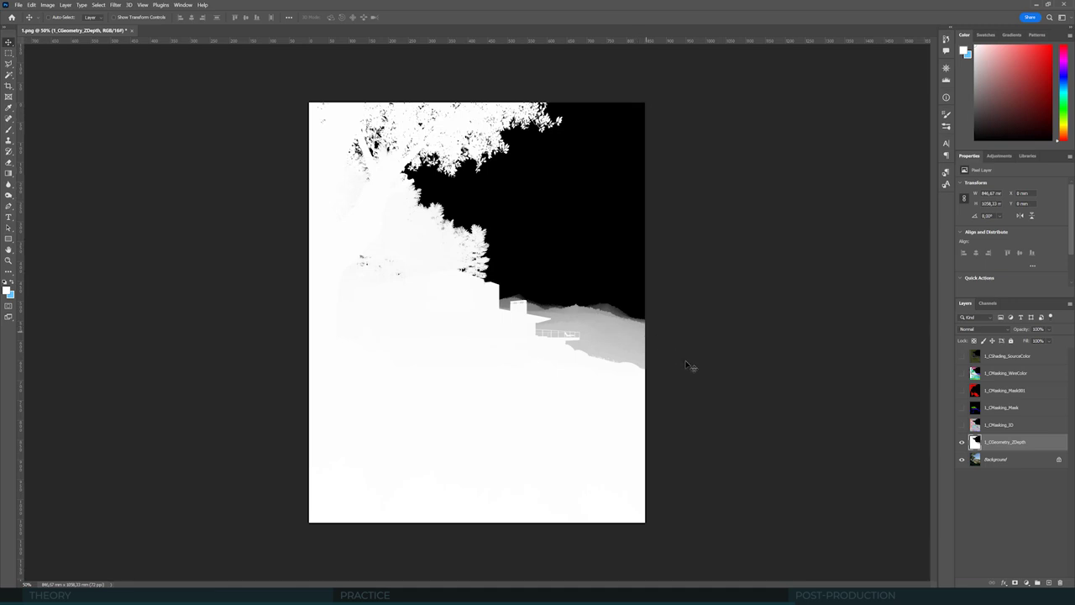
pyautogui.click(963, 443)
pyautogui.click(963, 408)
pyautogui.click(963, 409)
# Step: Move the 1_CMasking_WireColor layer directly above 1_CMasking_ID and preview it over the render
pyautogui.moveTo(1006, 373); pyautogui.dragTo(965, 412)
pyautogui.click(963, 409)
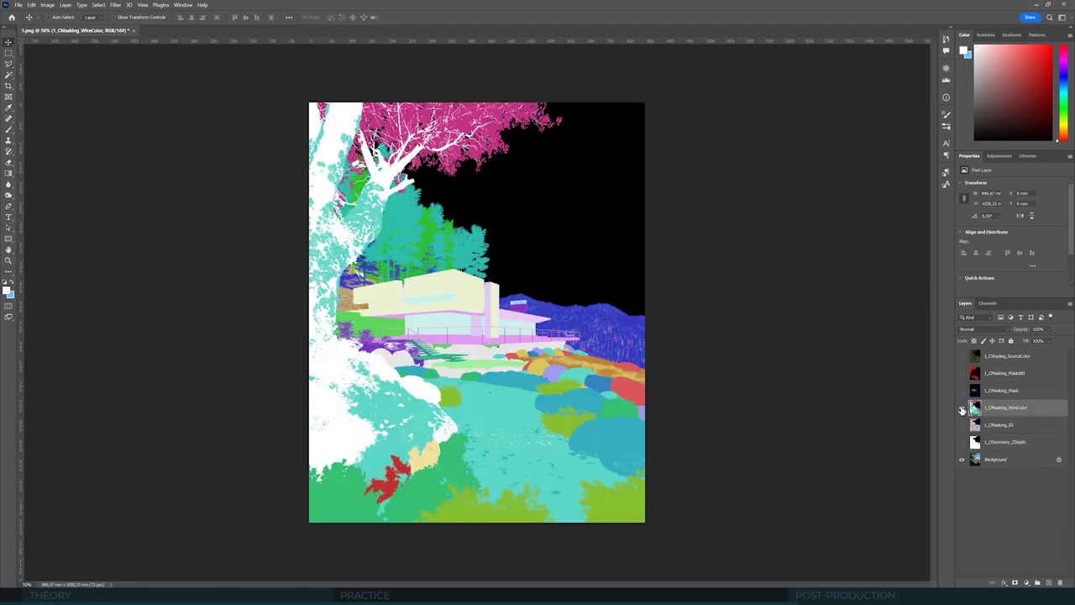
pyautogui.click(963, 408)
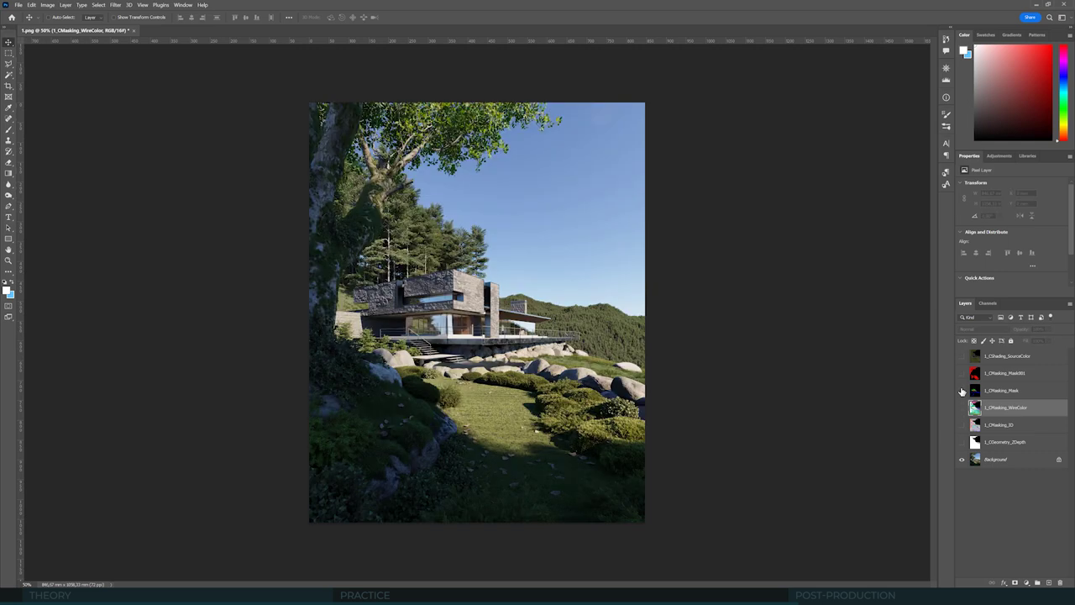
# Step: Preview the 1_CMasking_Mask, 1_CMasking_Mask001 and 1_CShading_SourceColor layers in turn
pyautogui.click(976, 392)
pyautogui.click(963, 391)
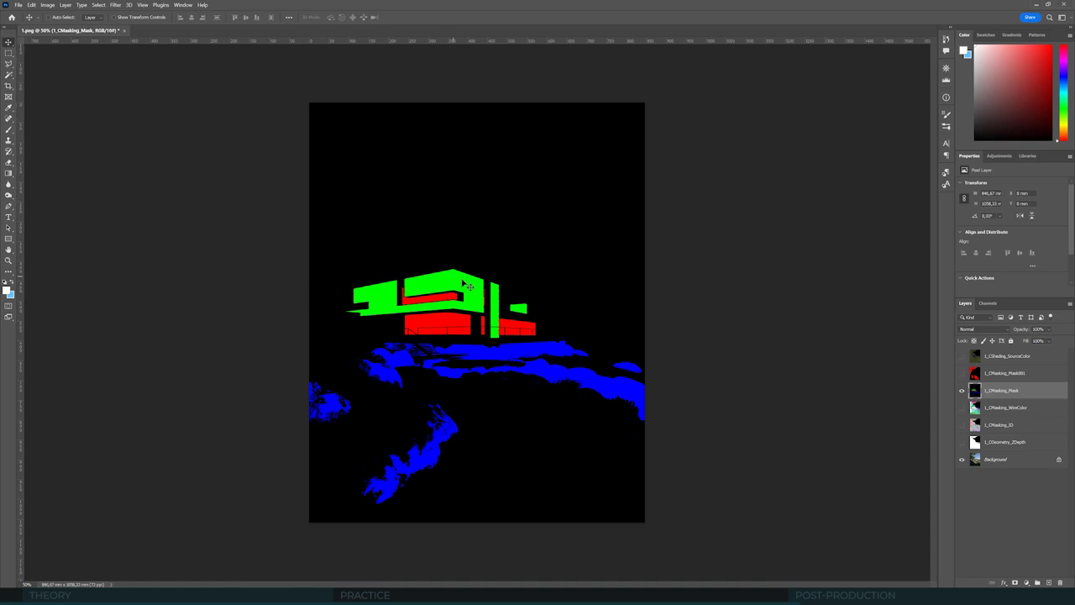
pyautogui.click(963, 390)
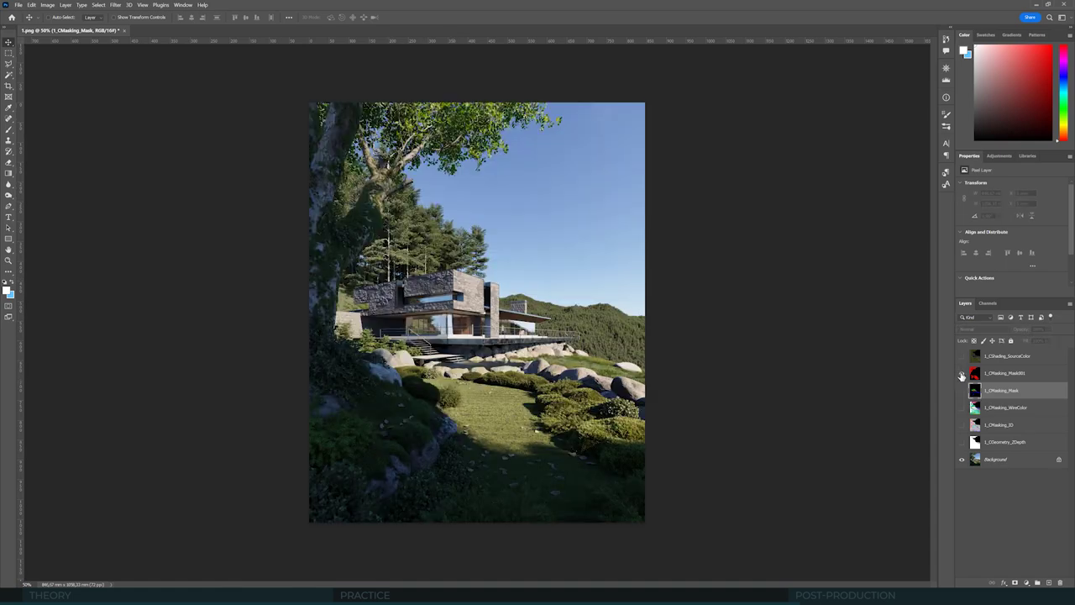
pyautogui.click(976, 373)
pyautogui.click(963, 374)
pyautogui.click(963, 373)
pyautogui.click(963, 356)
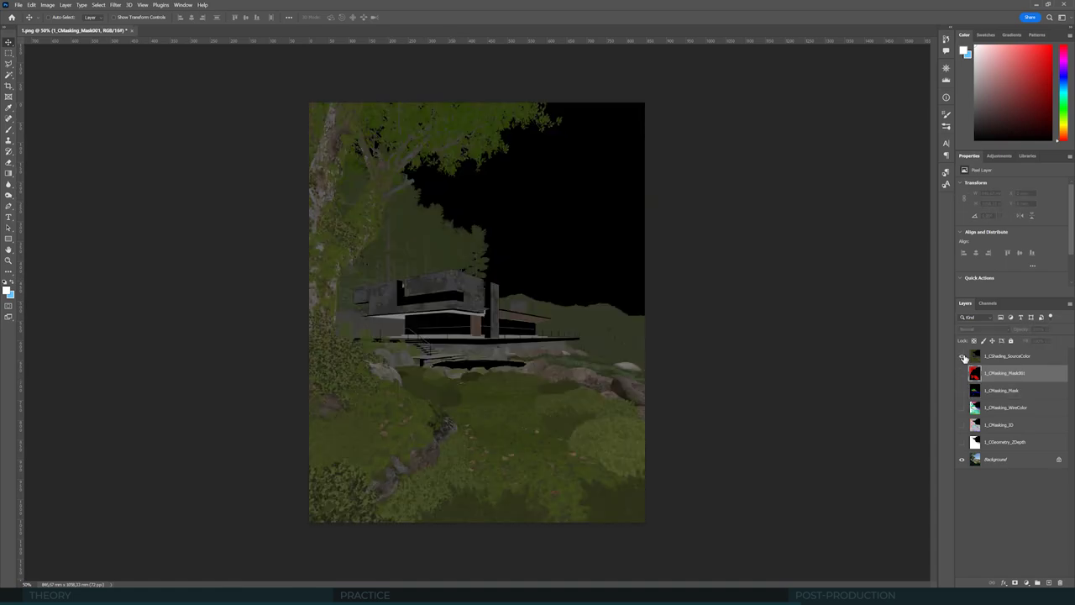
pyautogui.click(976, 360)
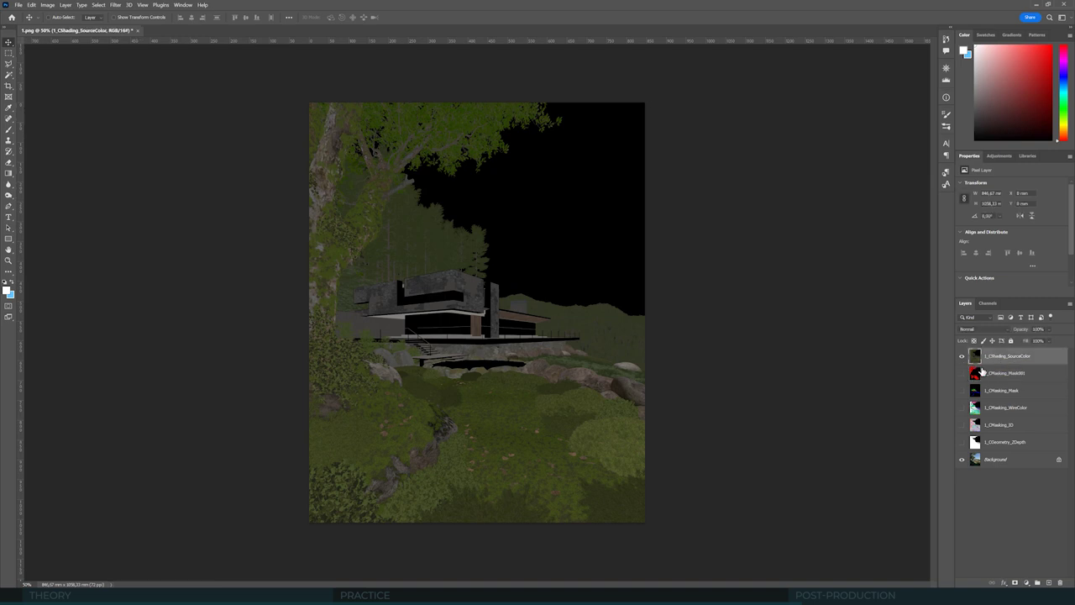
# Step: Hide the 1_CShading_SourceColor layer, duplicate the 1_CGeometry_ZDepth layer and make the copy visible
pyautogui.click(961, 357)
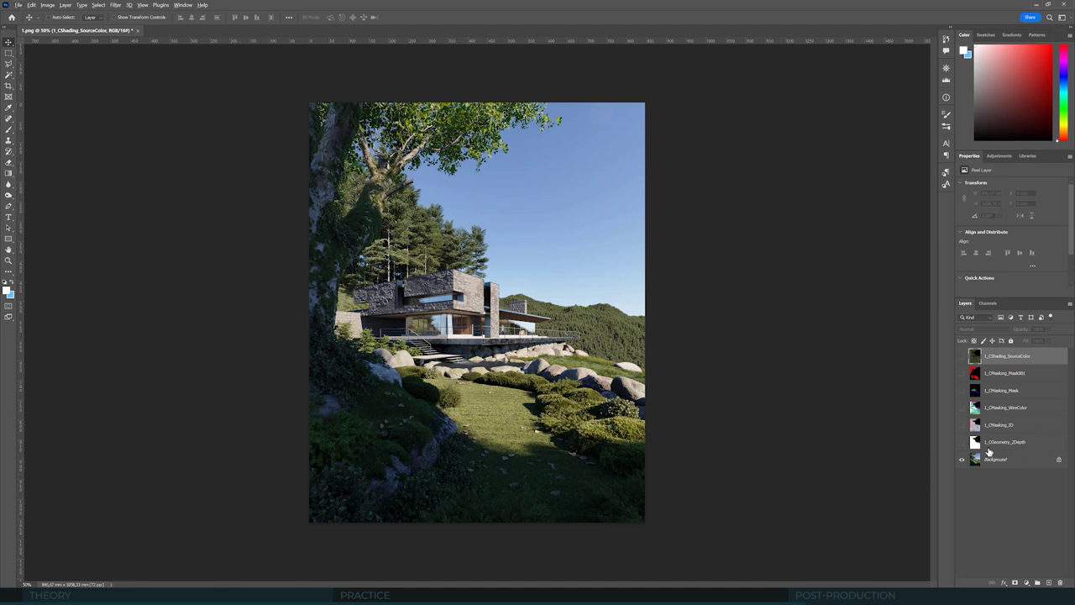
pyautogui.click(997, 449)
pyautogui.hotkey('ctrl', 'alt', 'j')
pyautogui.press('Return')
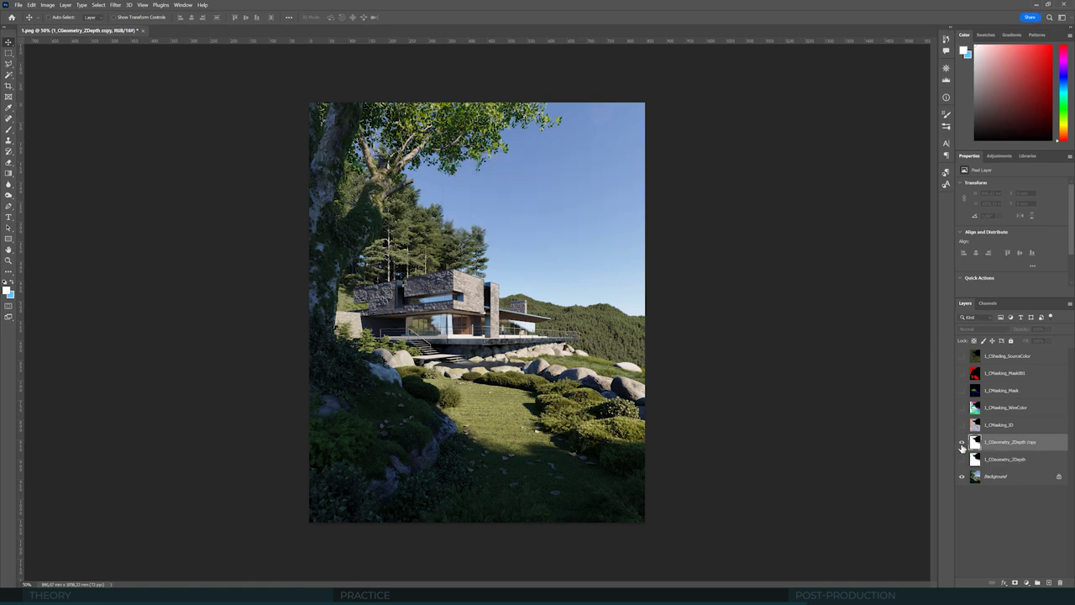
pyautogui.click(962, 443)
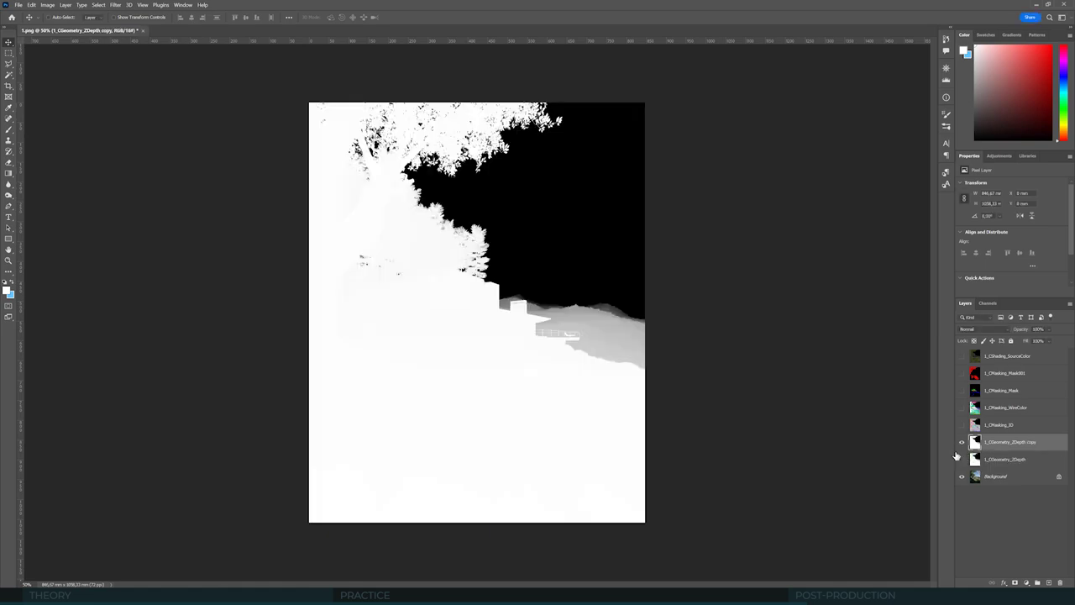
# Step: Darken the distant hills in the Z-depth copy with a clipped Levels adjustment at 0.13 midtones, and merge it into the copy
pyautogui.click(999, 155)
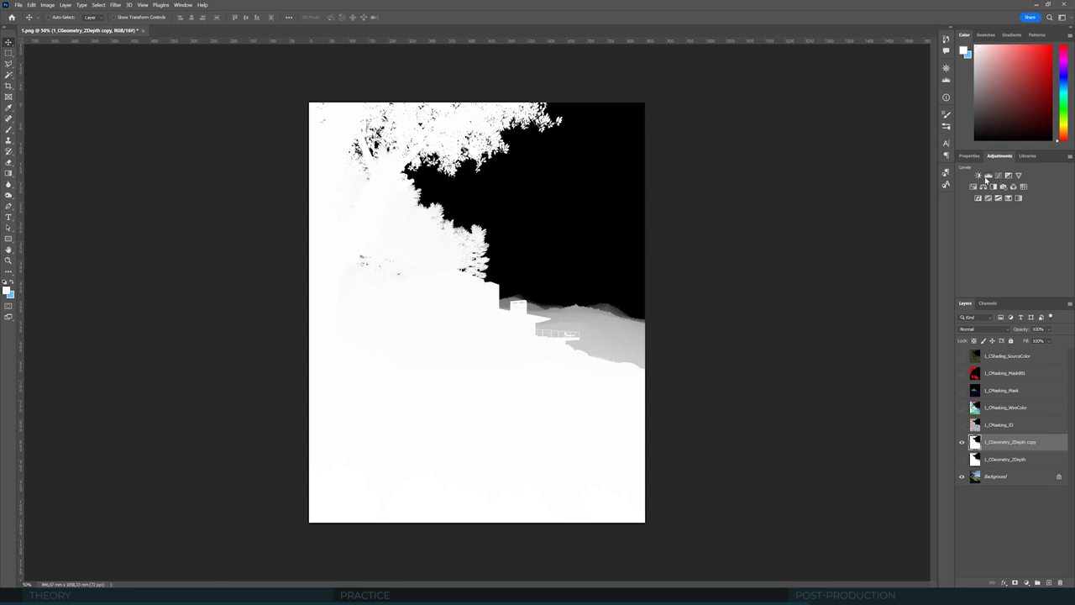
pyautogui.click(989, 176)
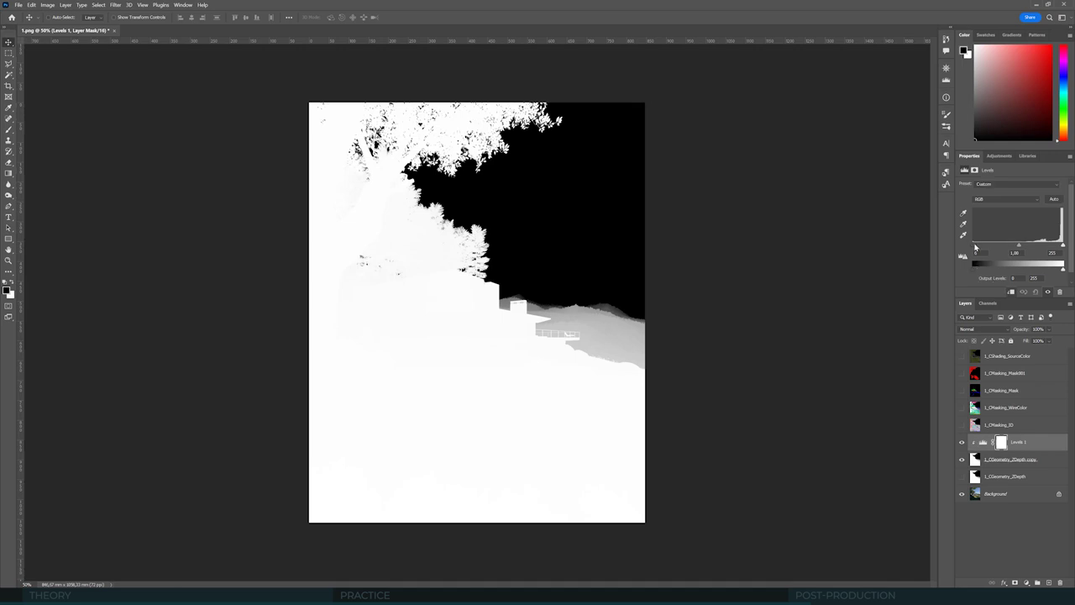
pyautogui.moveTo(975, 246)
pyautogui.mouseDown()
pyautogui.moveTo(986, 246)
pyautogui.moveTo(976, 246)
pyautogui.mouseUp()
pyautogui.moveTo(1062, 250)
pyautogui.mouseDown()
pyautogui.moveTo(1025, 249)
pyautogui.moveTo(1052, 251)
pyautogui.mouseUp()
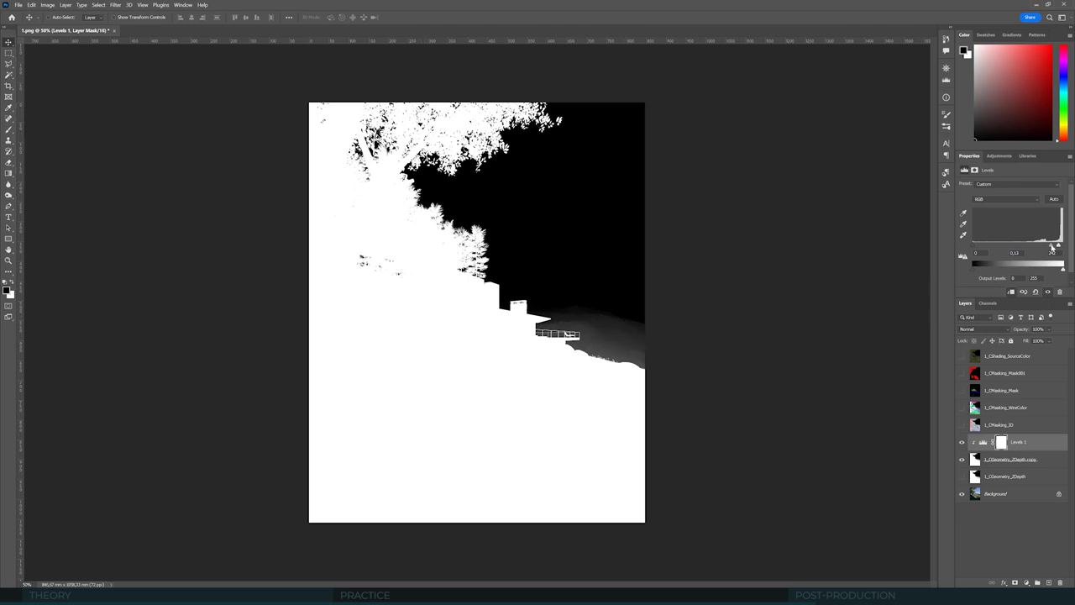
pyautogui.moveTo(1059, 250); pyautogui.dragTo(1063, 252)
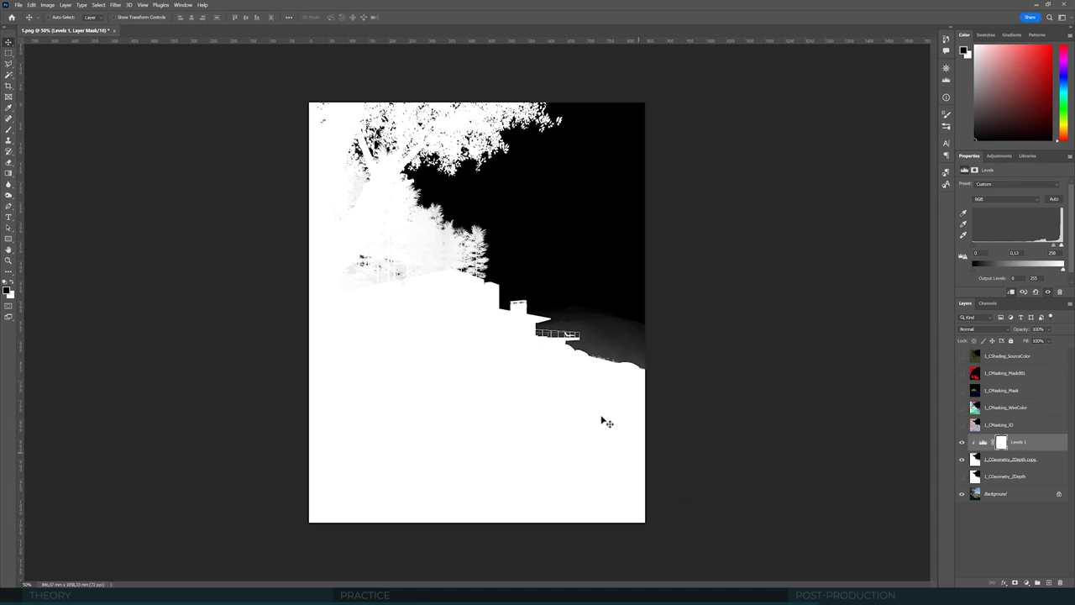
pyautogui.keyDown('shift'); pyautogui.click(1002, 462); pyautogui.keyUp('shift')
pyautogui.hotkey('ctrl', 'e')
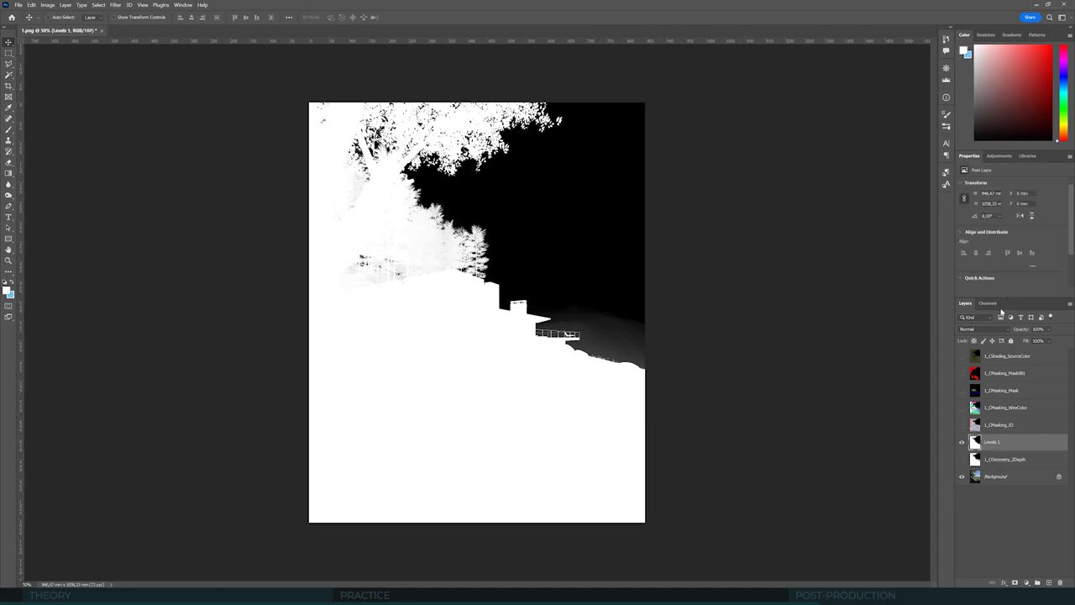
# Step: Load the merged Levels 1 layer's brightness as a selection, invert it and hide the layer
pyautogui.click(988, 303)
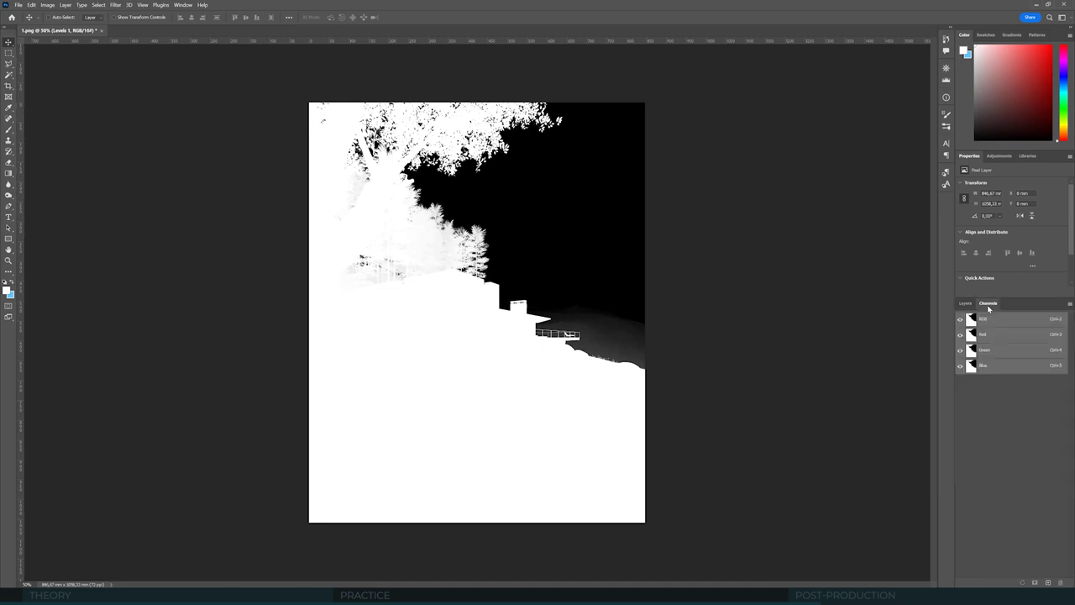
pyautogui.click(1022, 582)
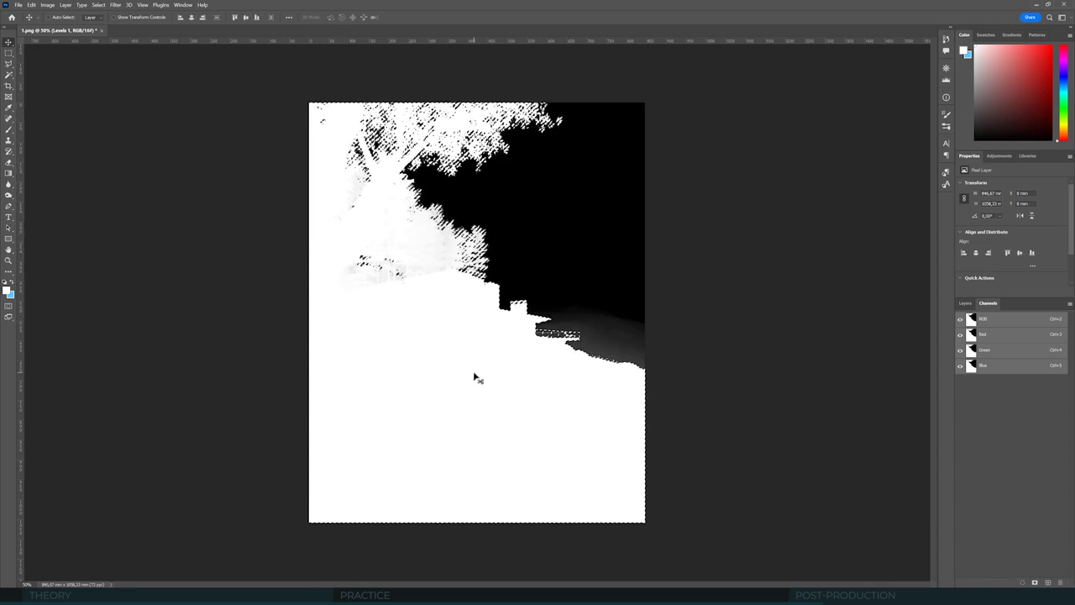
pyautogui.click(98, 5)
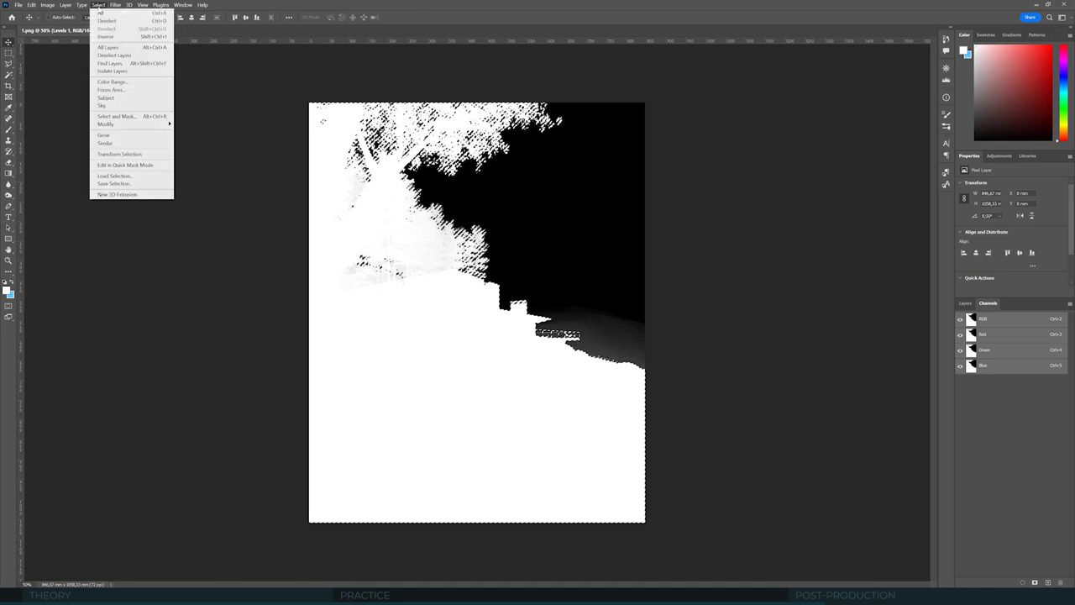
pyautogui.click(107, 36)
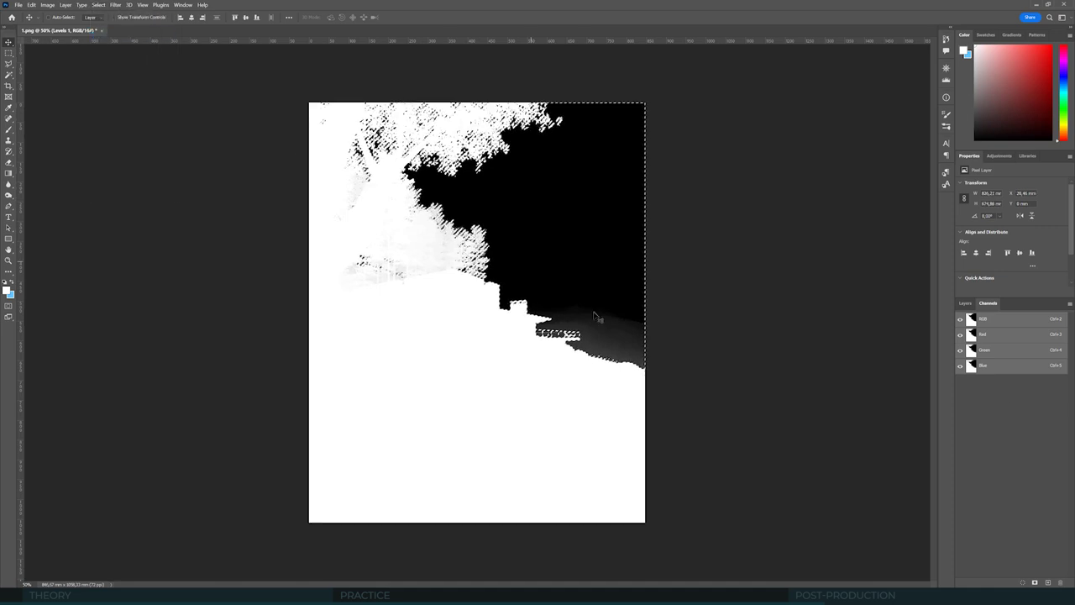
pyautogui.click(966, 302)
pyautogui.click(962, 441)
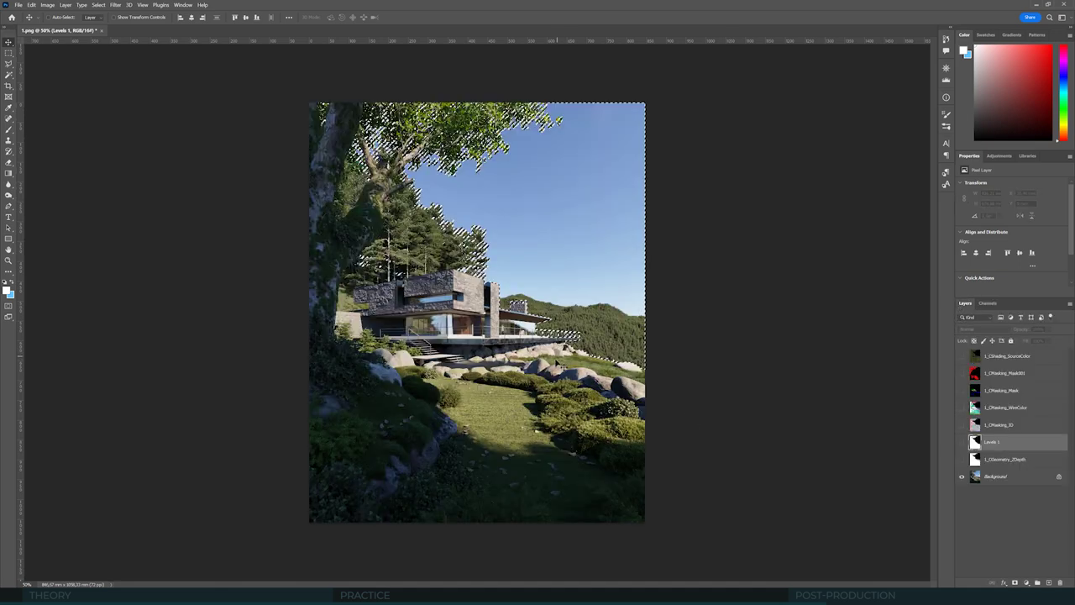
# Step: Fill the selected sky and distant hills with light blue on a new layer, and deselect
pyautogui.click(8, 173)
pyautogui.click(14, 280)
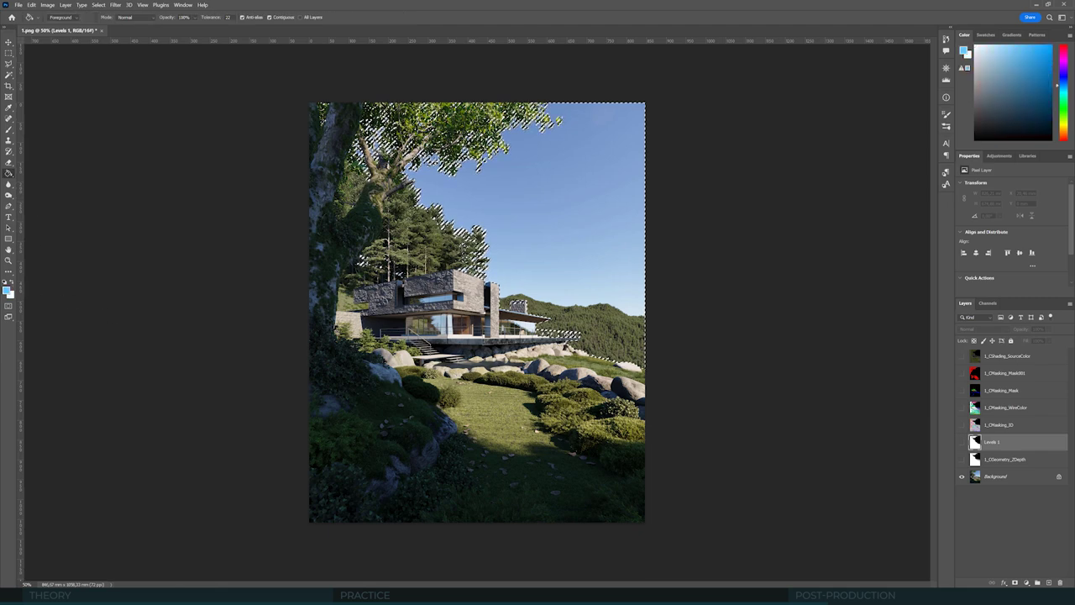
pyautogui.click(1049, 582)
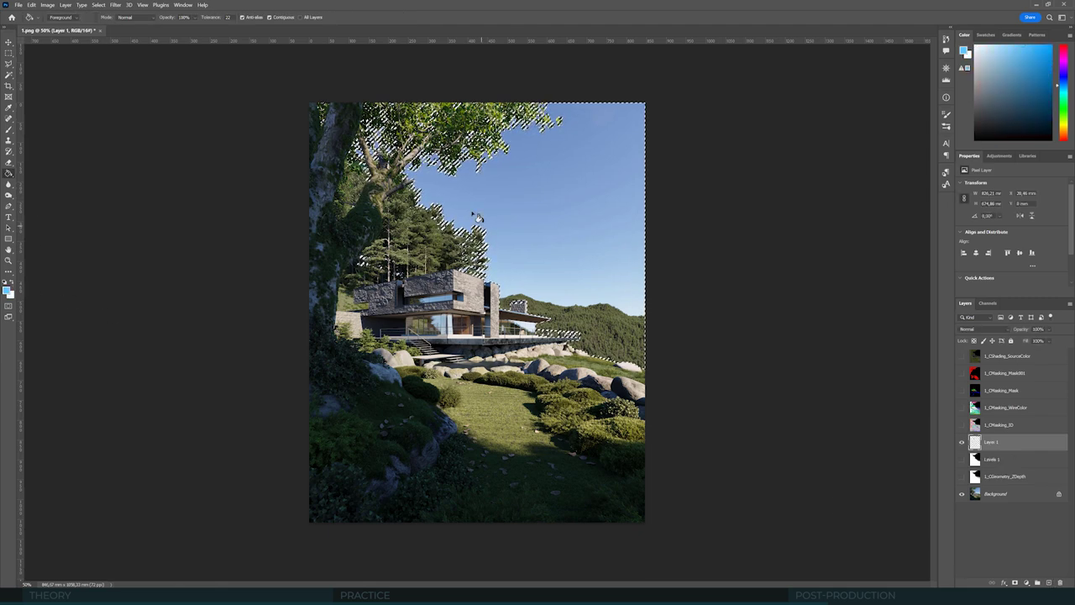
pyautogui.click(529, 225)
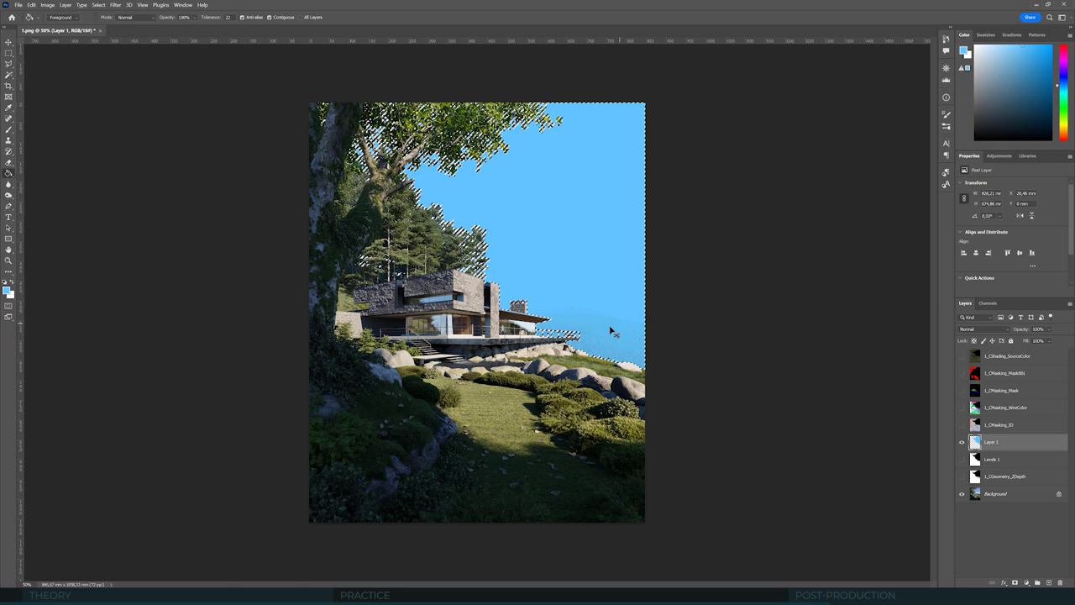
pyautogui.hotkey('ctrl', 'd')
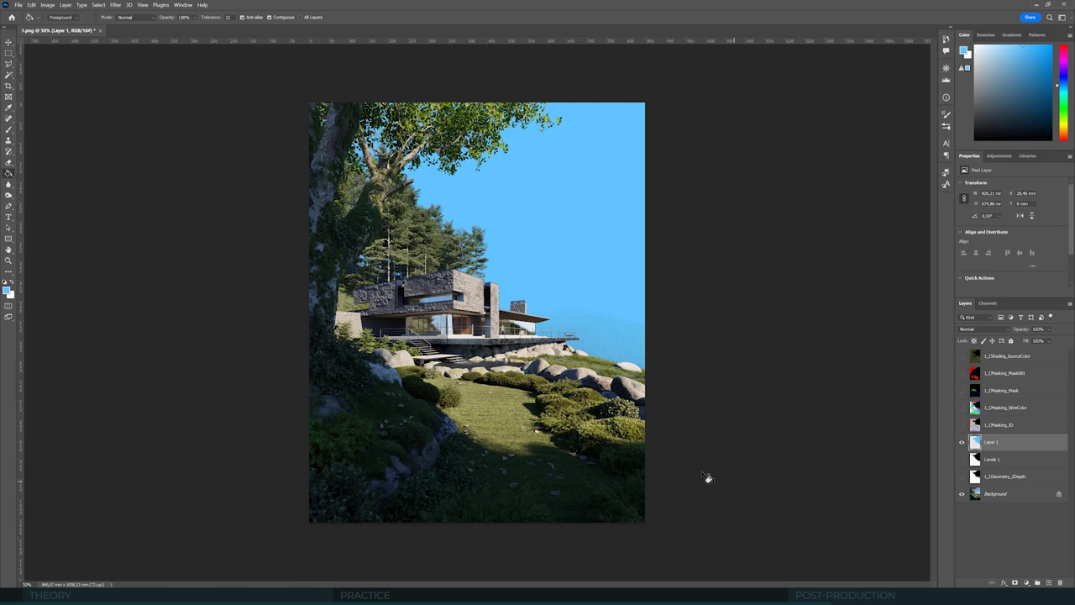
# Step: Clear the blue fill from Layer 1, hide that layer and show the Levels 1 depth layer
pyautogui.keyDown('ctrl'); pyautogui.click(975, 440); pyautogui.keyUp('ctrl')
pyautogui.press('Delete')
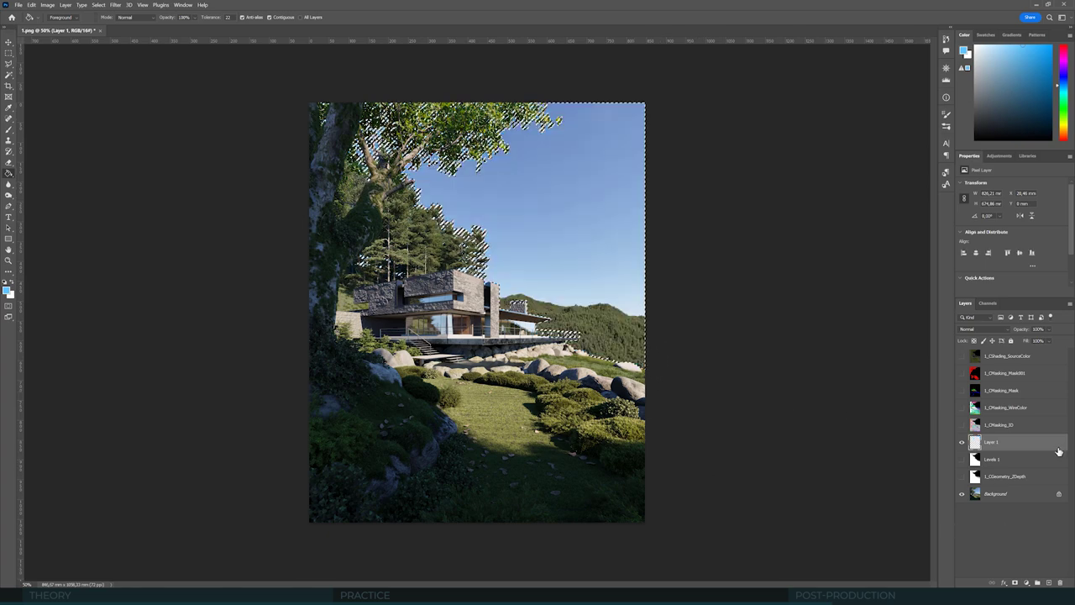
pyautogui.click(992, 459)
pyautogui.click(962, 459)
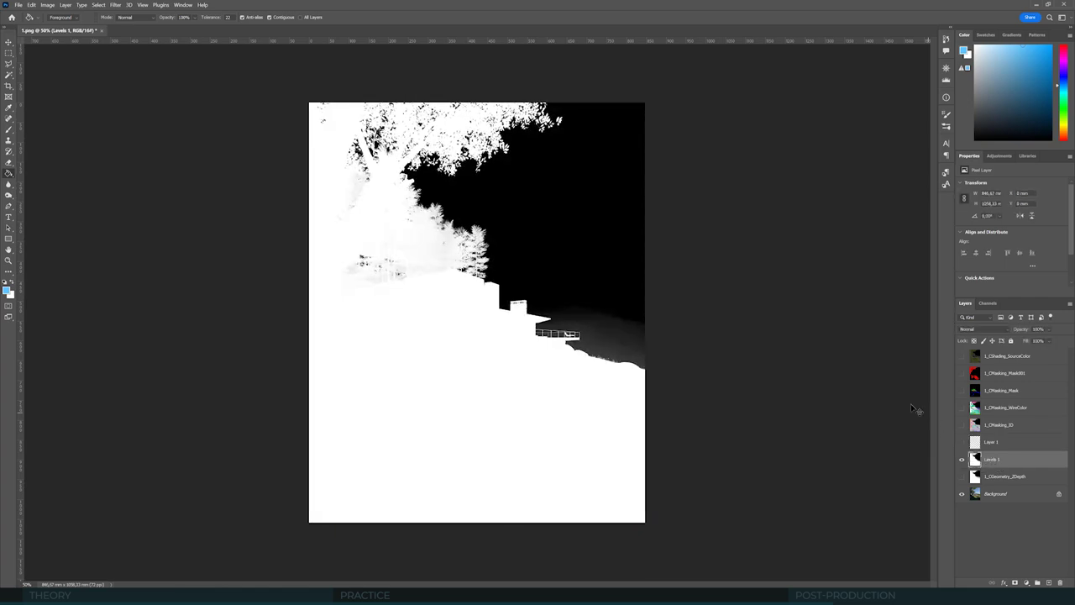
# Step: Add a Curves adjustment clipped to the Levels 1 layer and raise the curve to brighten the distant hills
pyautogui.click(999, 155)
pyautogui.click(999, 178)
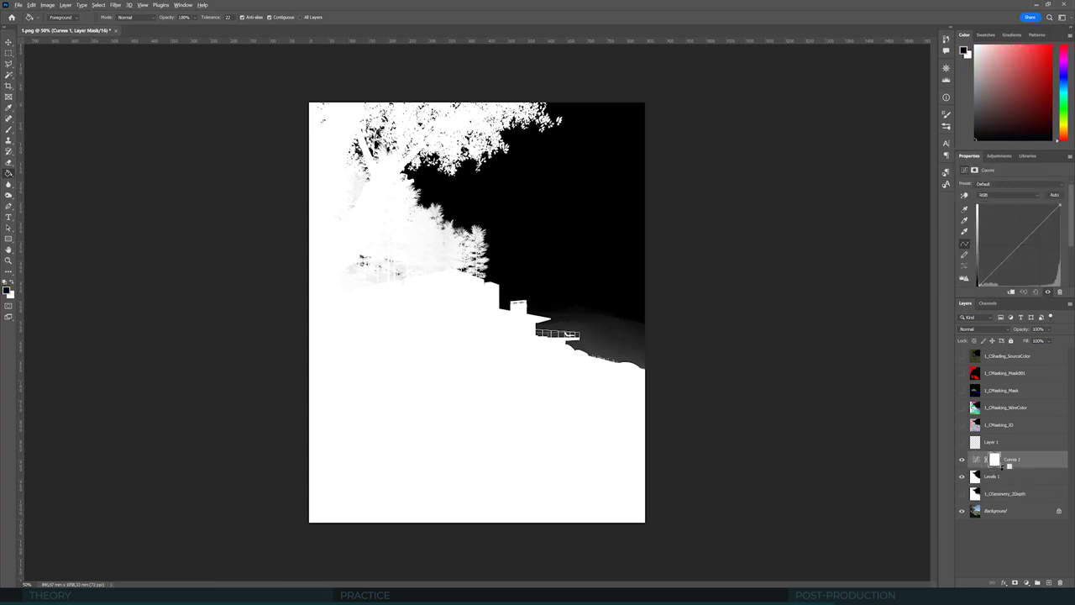
pyautogui.click(1001, 476)
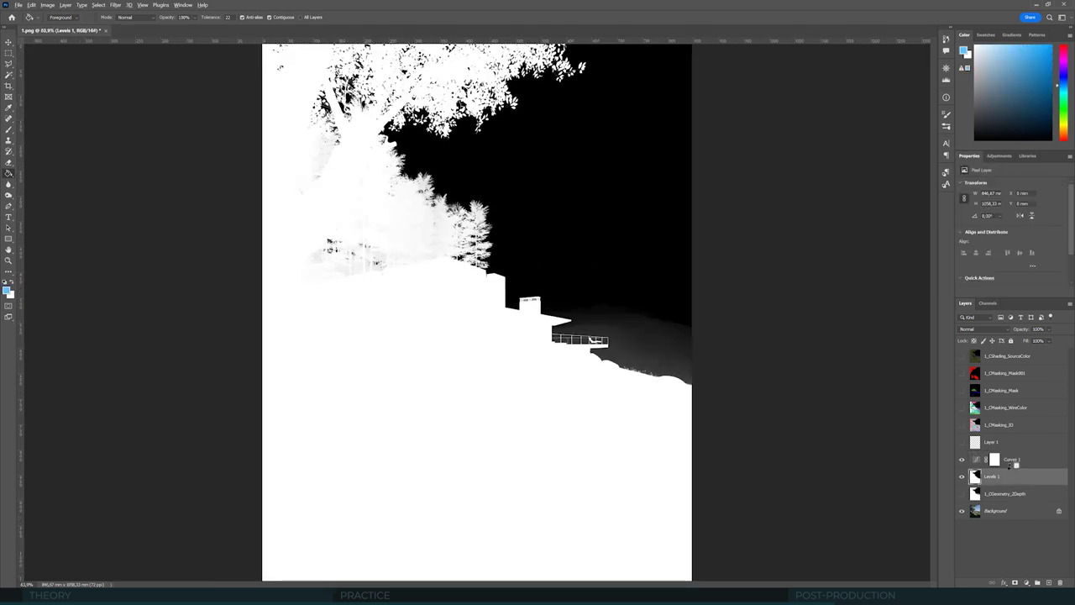
pyautogui.keyDown('alt'); pyautogui.click(1014, 467); pyautogui.keyUp('alt')
pyautogui.click(1013, 456)
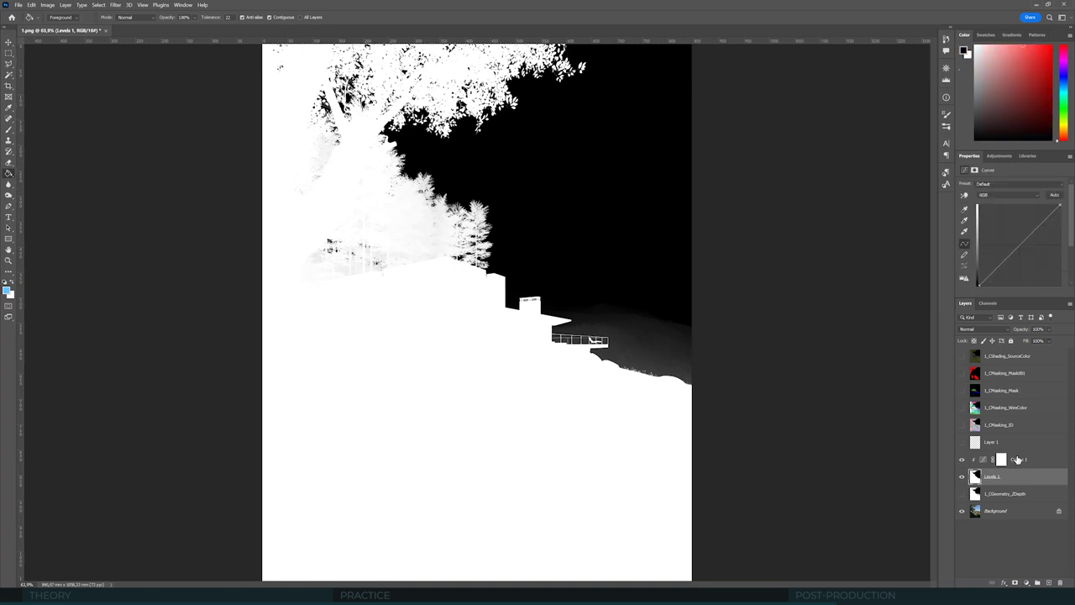
pyautogui.moveTo(1058, 205)
pyautogui.mouseDown()
pyautogui.moveTo(1035, 209)
pyautogui.moveTo(1014, 231)
pyautogui.moveTo(1050, 206)
pyautogui.mouseUp()
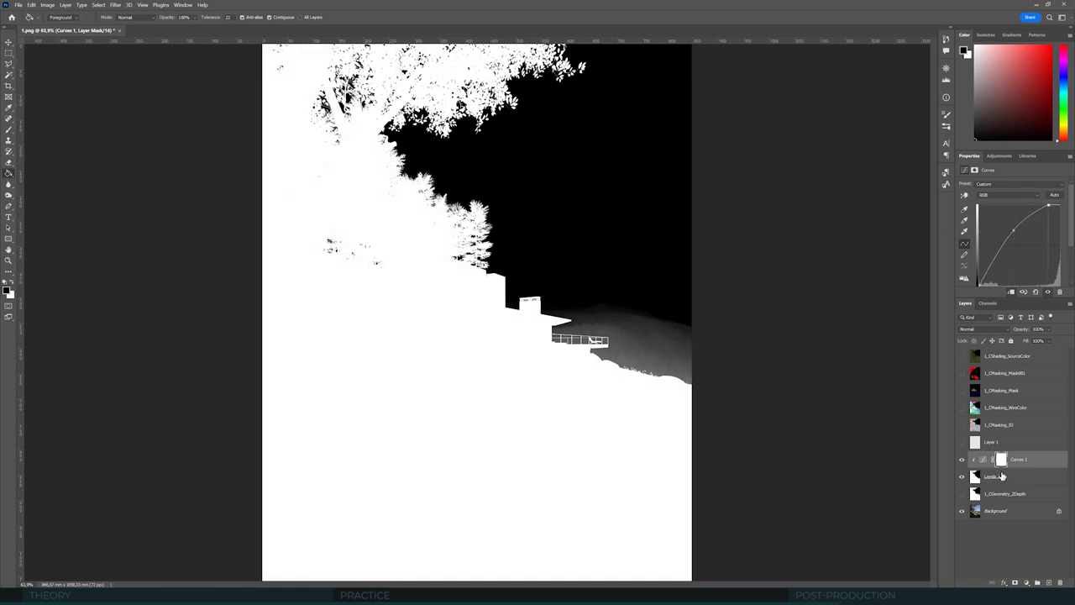
# Step: Merge the Curves adjustment with the Levels 1 layer and toggle the merged layer to compare it with the render
pyautogui.keyDown('shift'); pyautogui.click(1007, 479); pyautogui.keyUp('shift')
pyautogui.hotkey('ctrl', 'e')
pyautogui.hotkey('ctrl', '-')
pyautogui.hotkey('ctrl', '-')
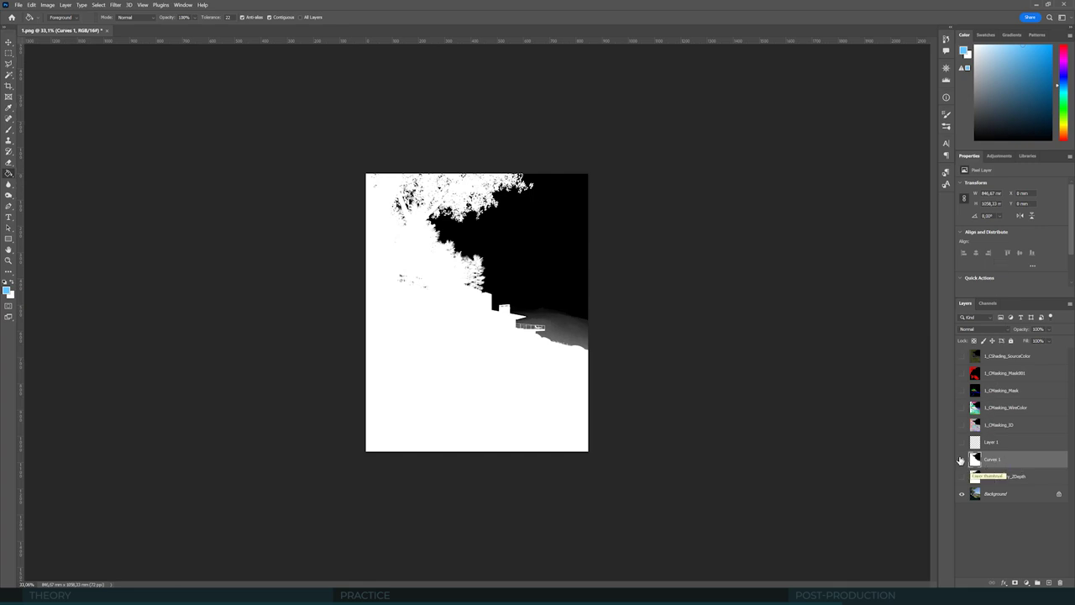
pyautogui.click(963, 460)
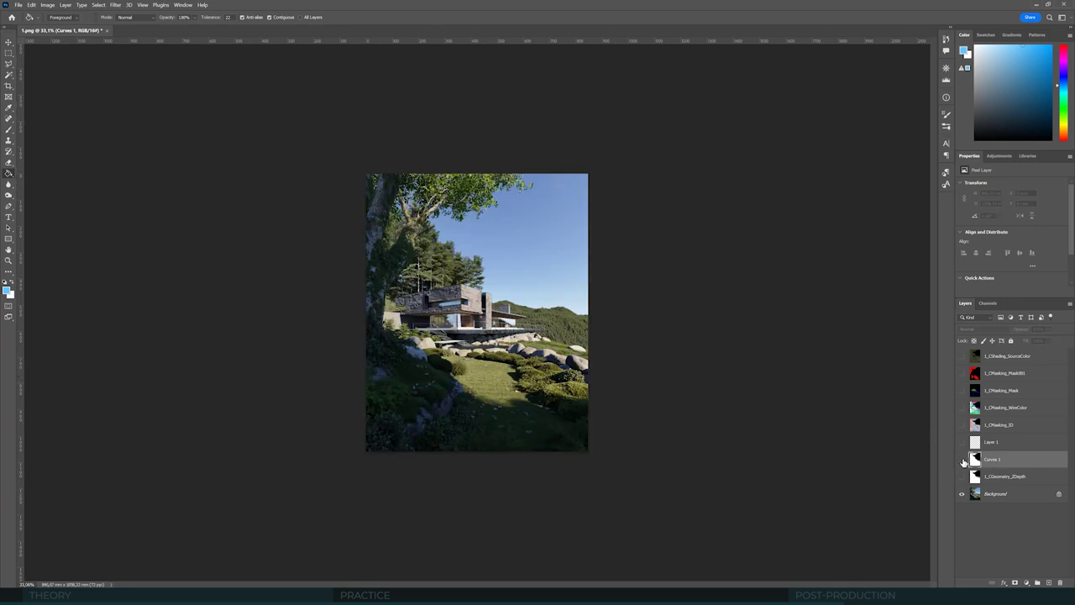
pyautogui.click(963, 459)
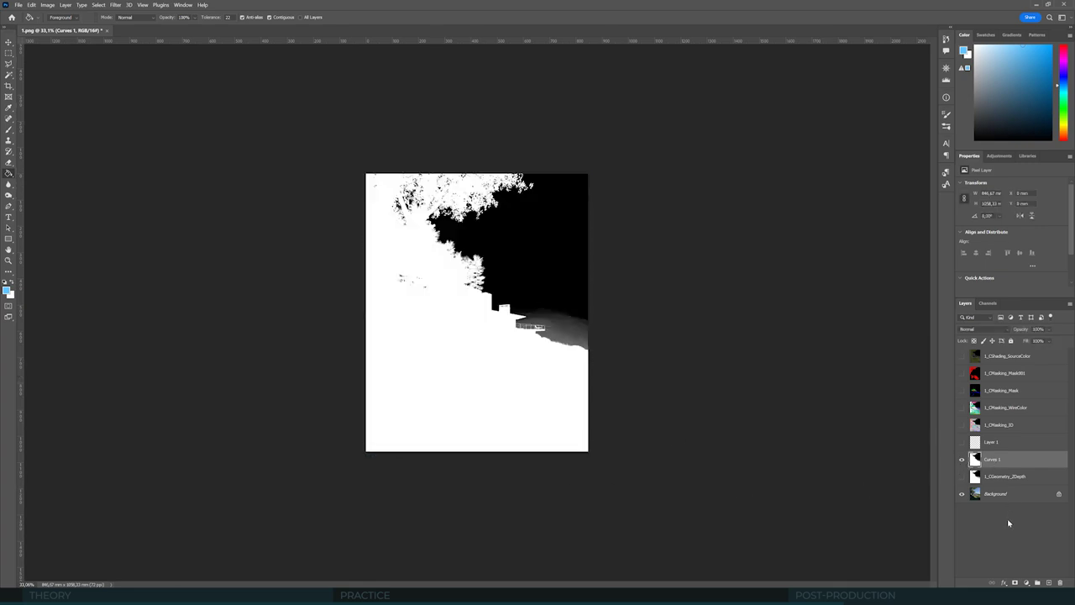
# Step: Load the Curves 1 layer's brightness as a selection, hide the layer and deselect
pyautogui.click(988, 304)
pyautogui.click(1023, 582)
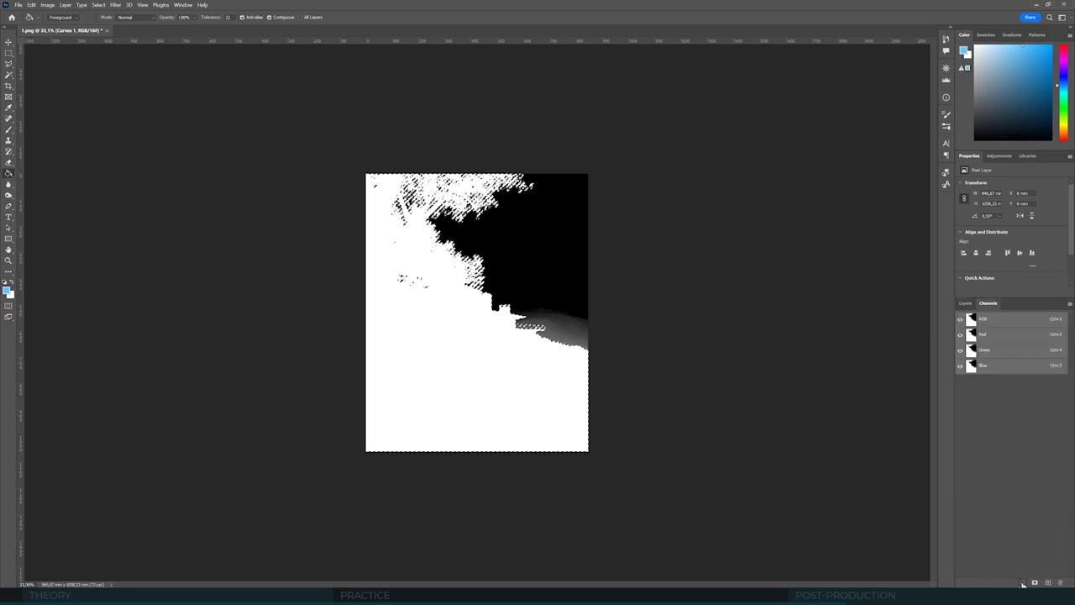
pyautogui.click(965, 304)
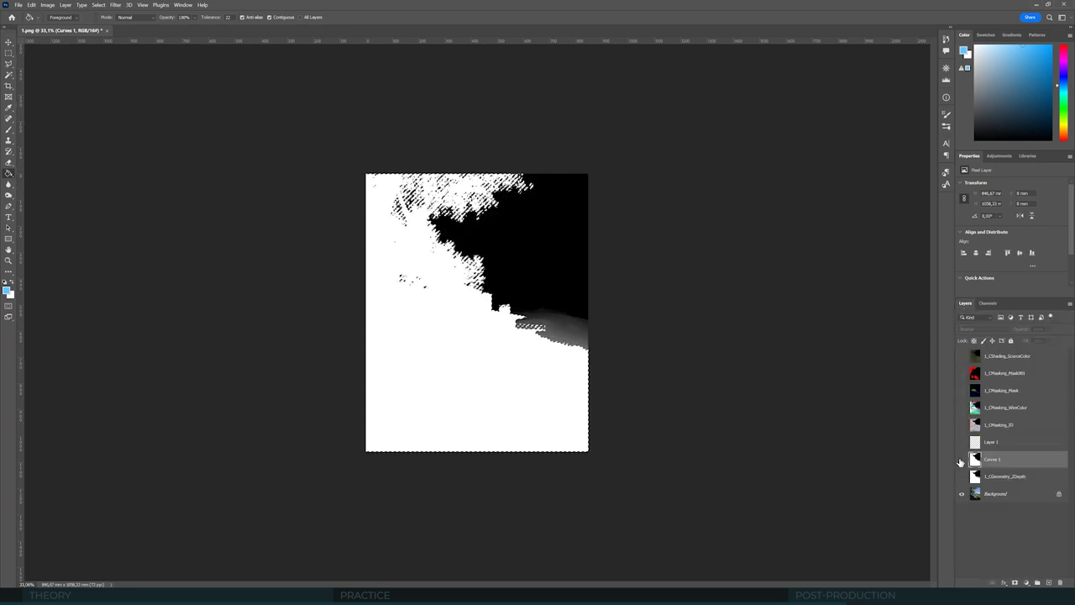
pyautogui.click(963, 460)
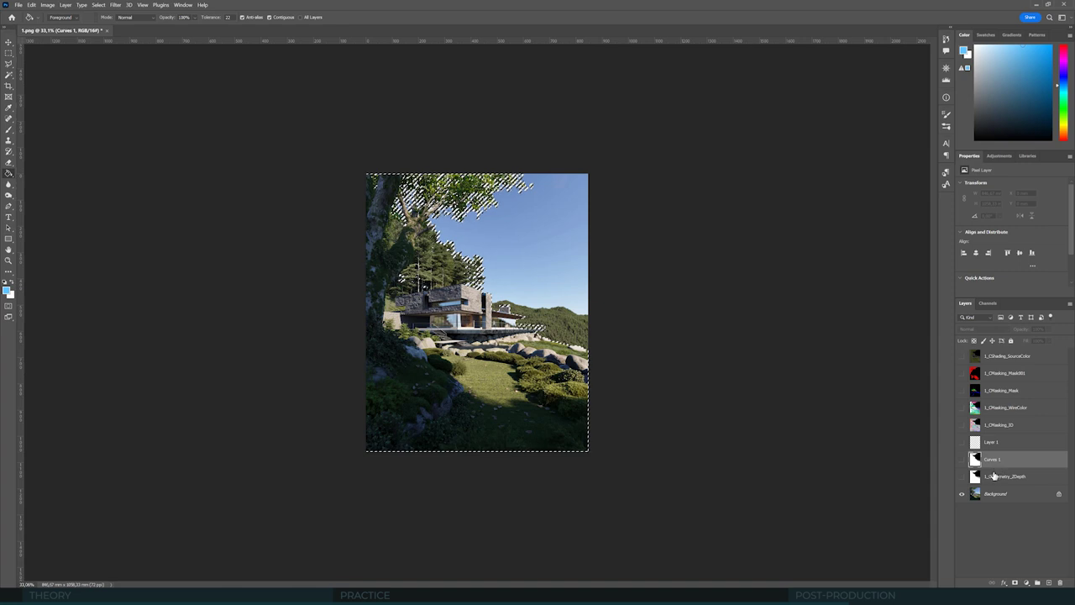
pyautogui.hotkey('ctrl', 'd')
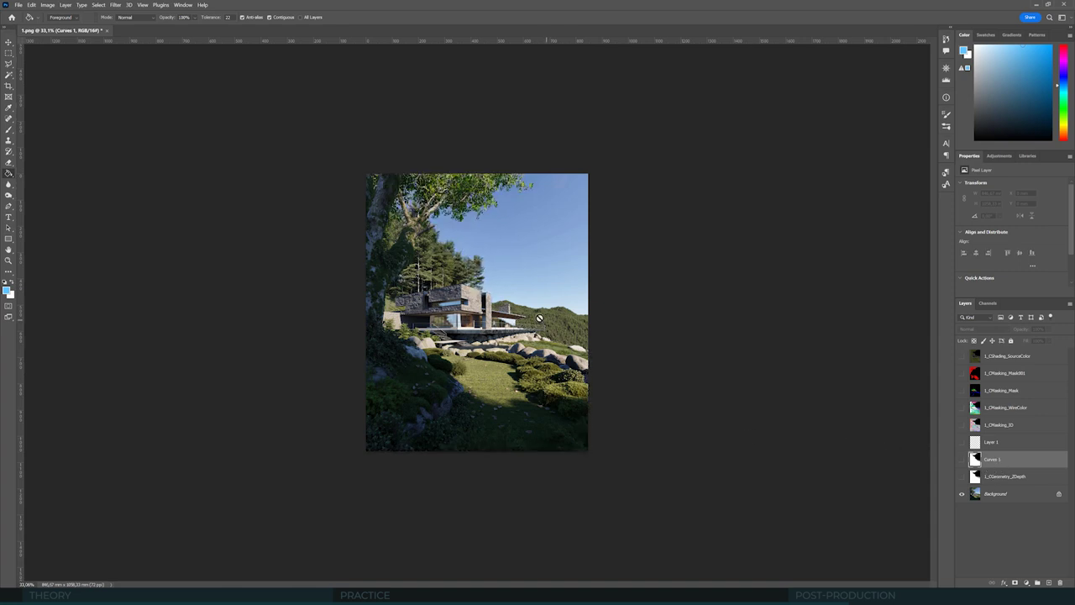
# Step: Add a Solid Color fill layer in light blue 61c4ff above the Curves 1 layer and hide it
pyautogui.keyDown('alt'); pyautogui.scroll(3, 522, 310); pyautogui.keyUp('alt')
pyautogui.keyDown('alt'); pyautogui.scroll(1, 582, 325); pyautogui.keyUp('alt')
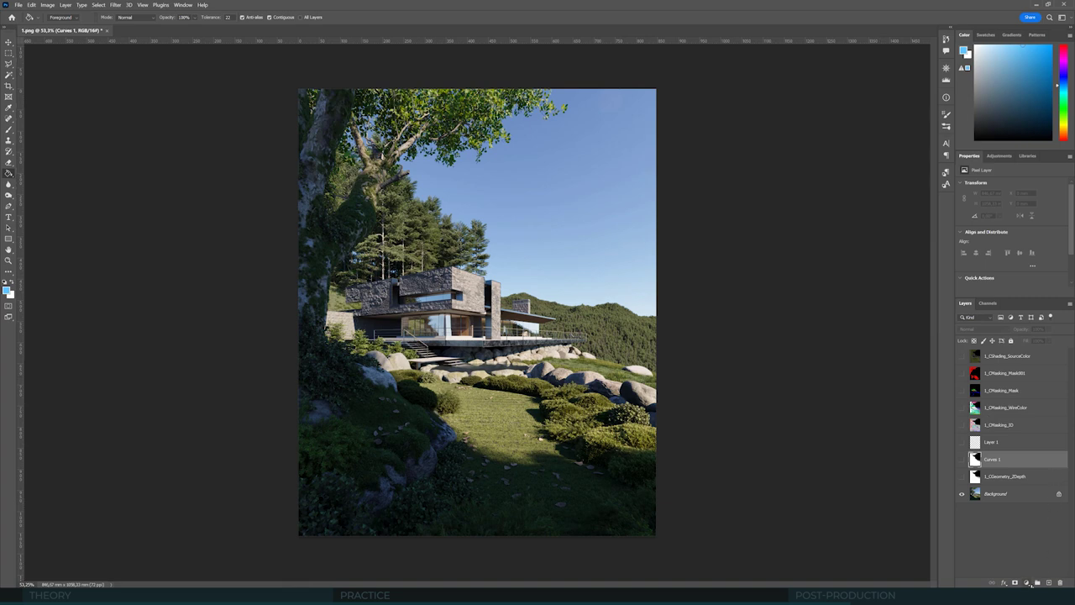
pyautogui.click(1028, 583)
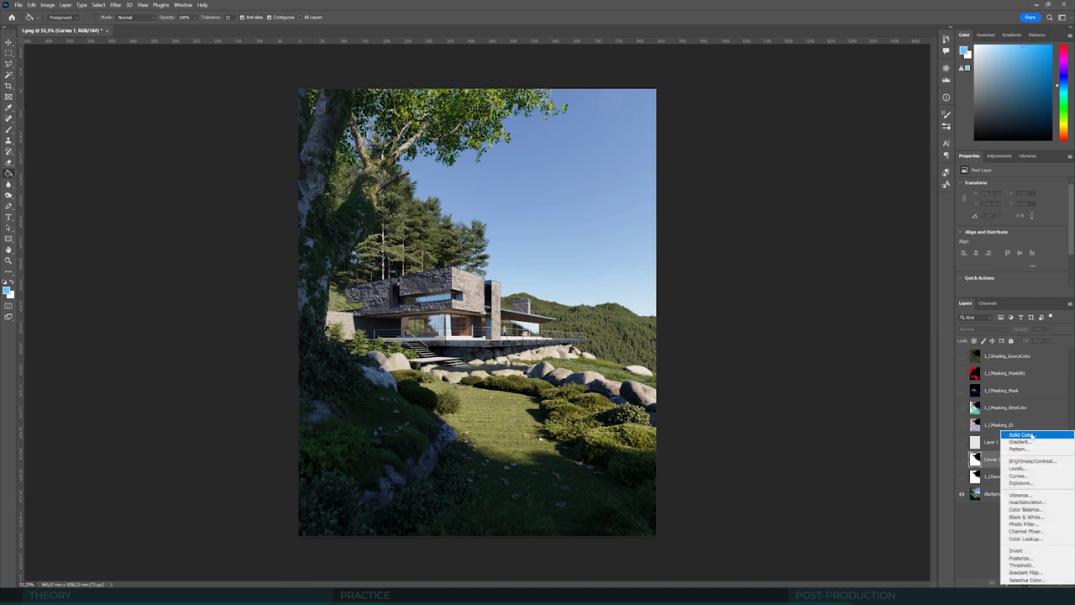
pyautogui.click(1022, 435)
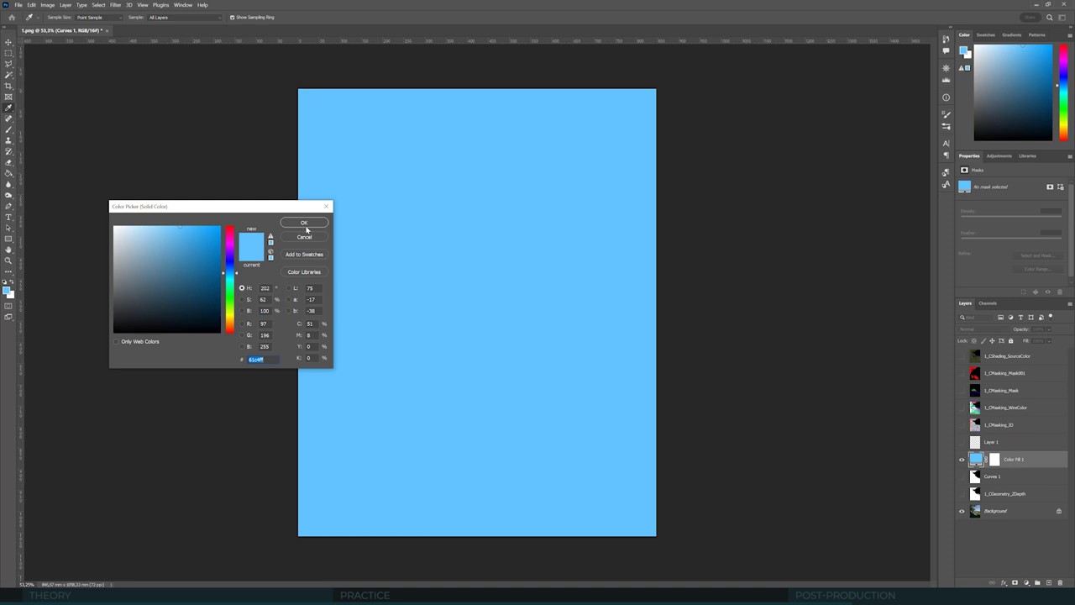
pyautogui.click(304, 222)
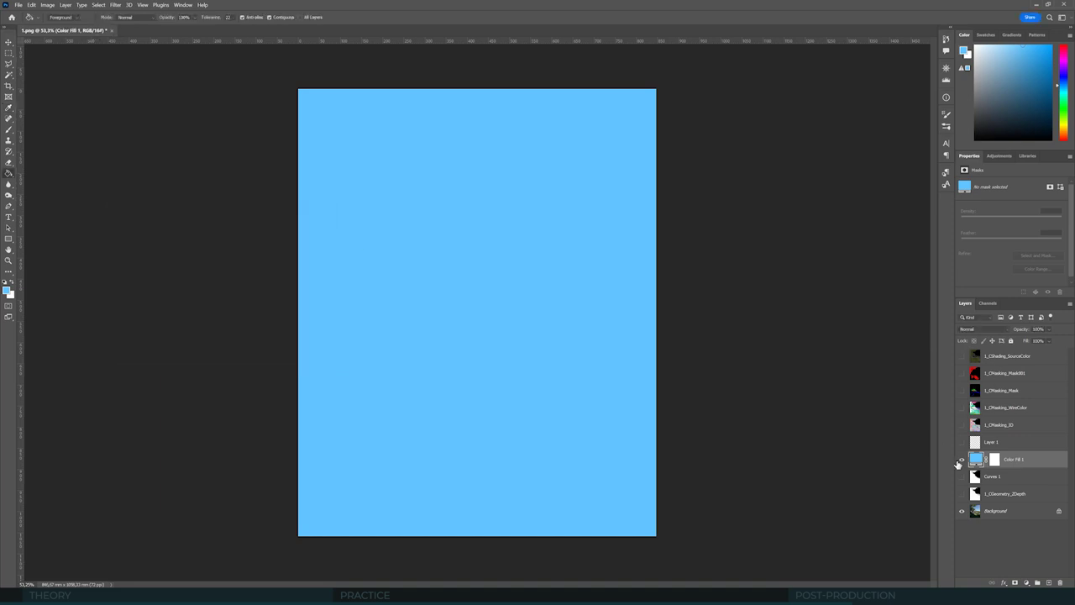
pyautogui.click(962, 462)
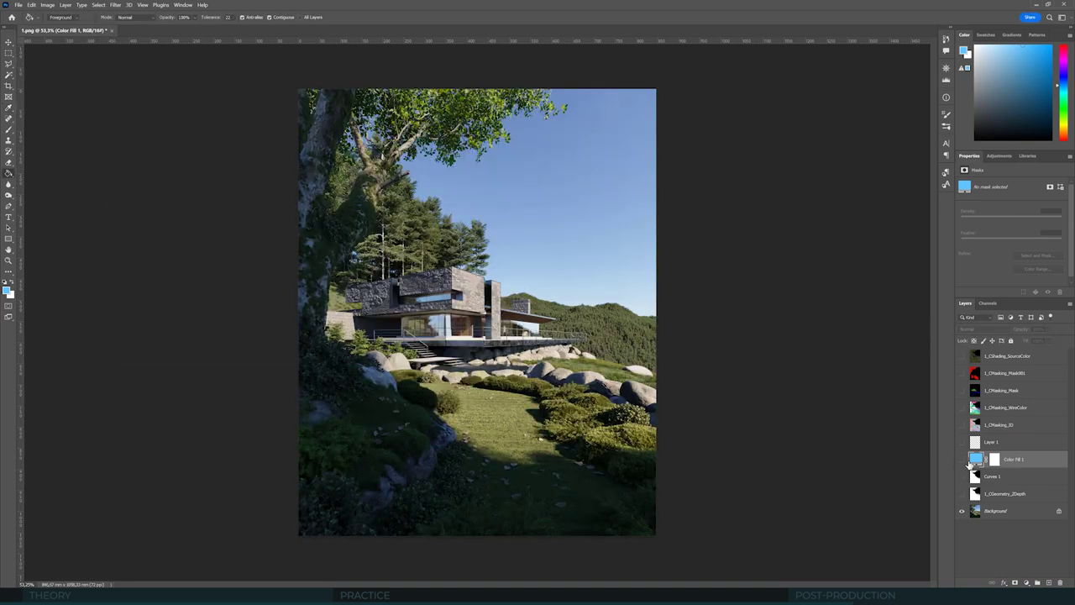
# Step: Change the Color Fill 1 colour to the sky blue 7798ca sampled from the upper sky of the render
pyautogui.doubleClick(977, 460)
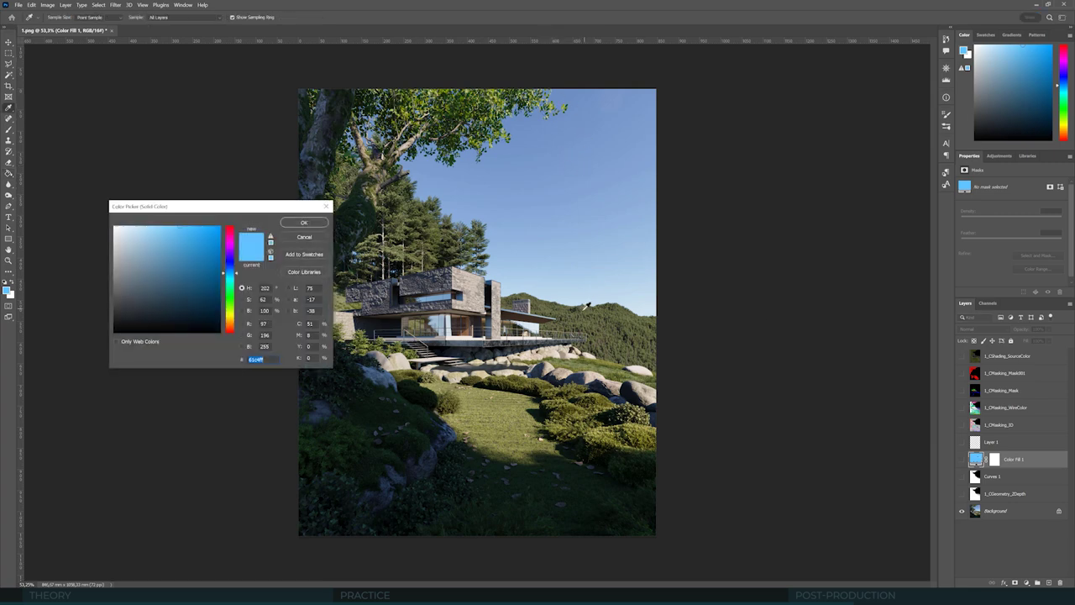
pyautogui.click(548, 153)
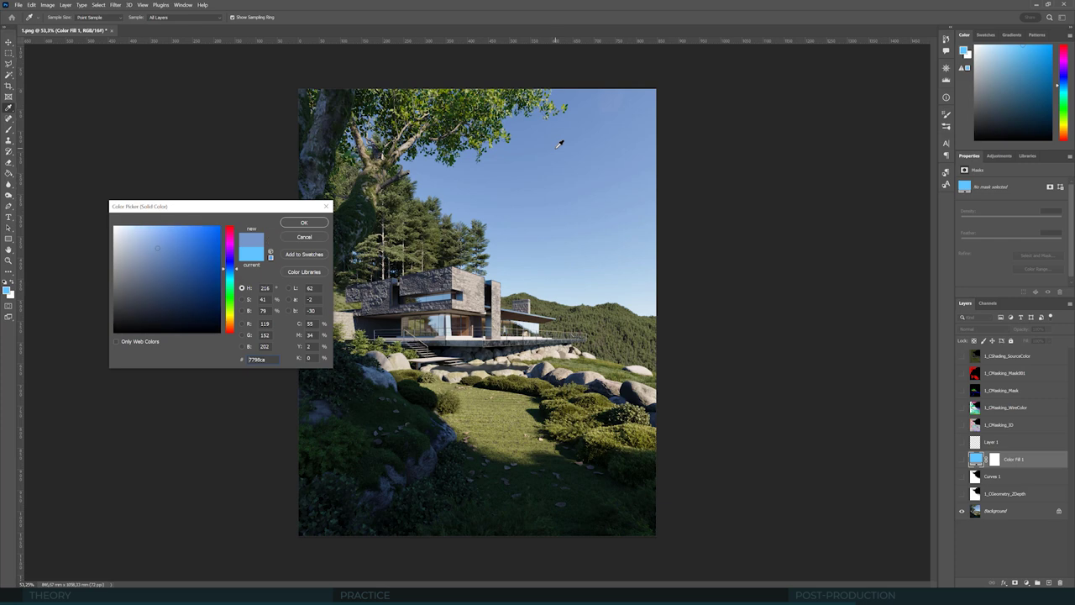
pyautogui.click(304, 222)
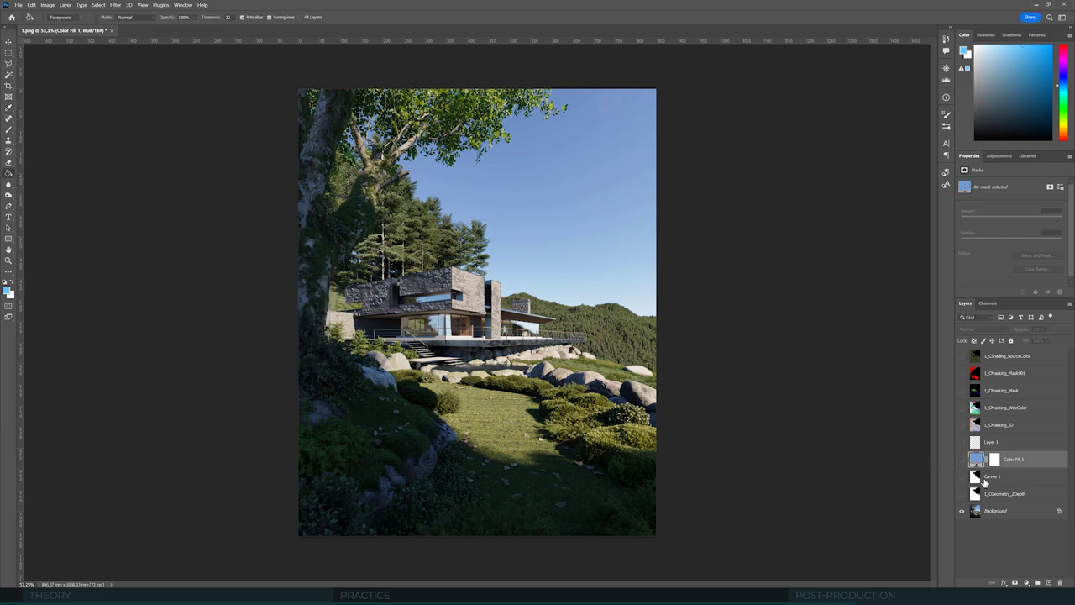
# Step: Show the Curves 1 depth layer and load its brightness as a selection
pyautogui.click(997, 484)
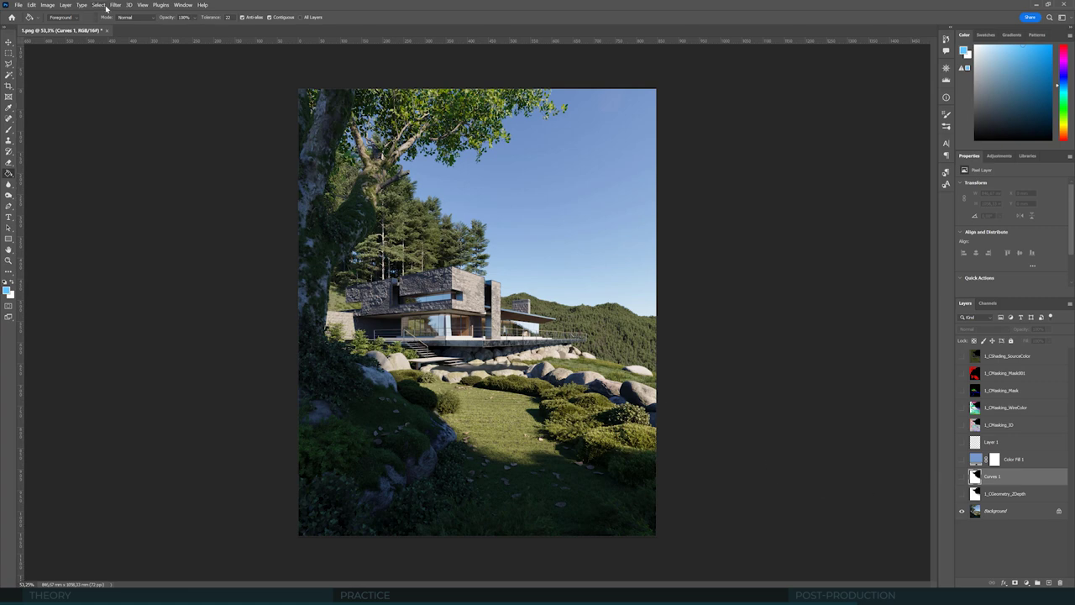
pyautogui.click(99, 5)
pyautogui.click(957, 481)
pyautogui.click(962, 478)
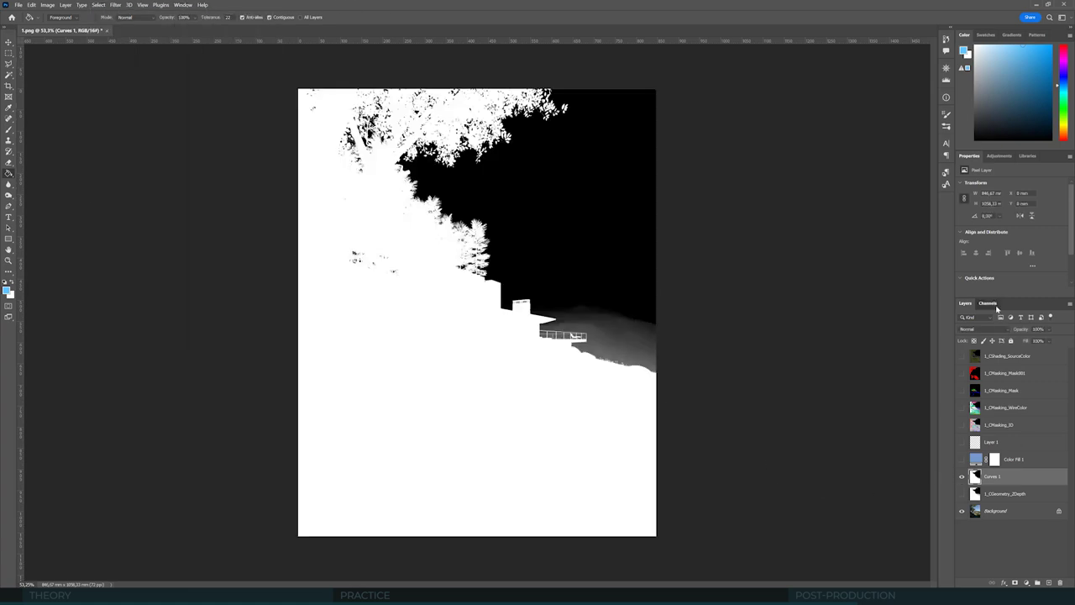
pyautogui.click(989, 303)
pyautogui.click(1024, 582)
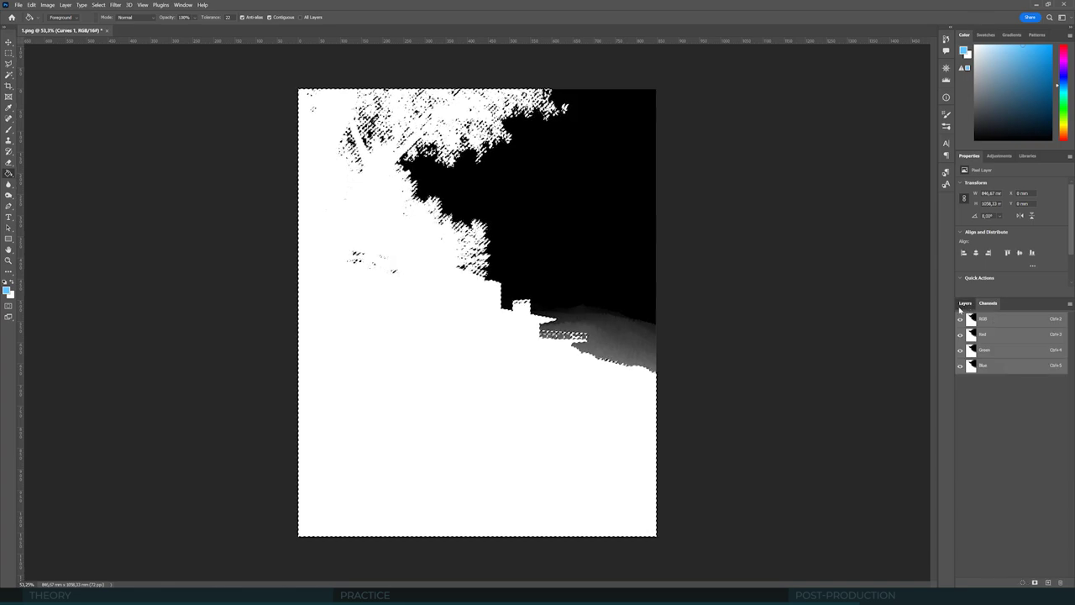
pyautogui.click(965, 303)
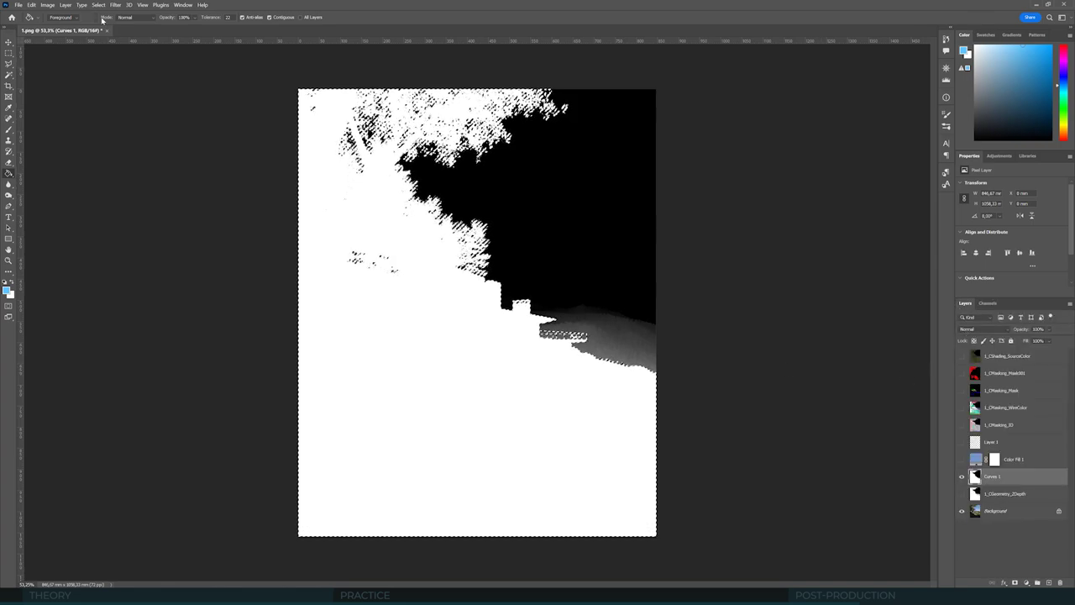
# Step: Show Color Fill 1 in place of Curves 1, fill the selected area of its layer mask with black and deselect
pyautogui.click(971, 464)
pyautogui.click(963, 460)
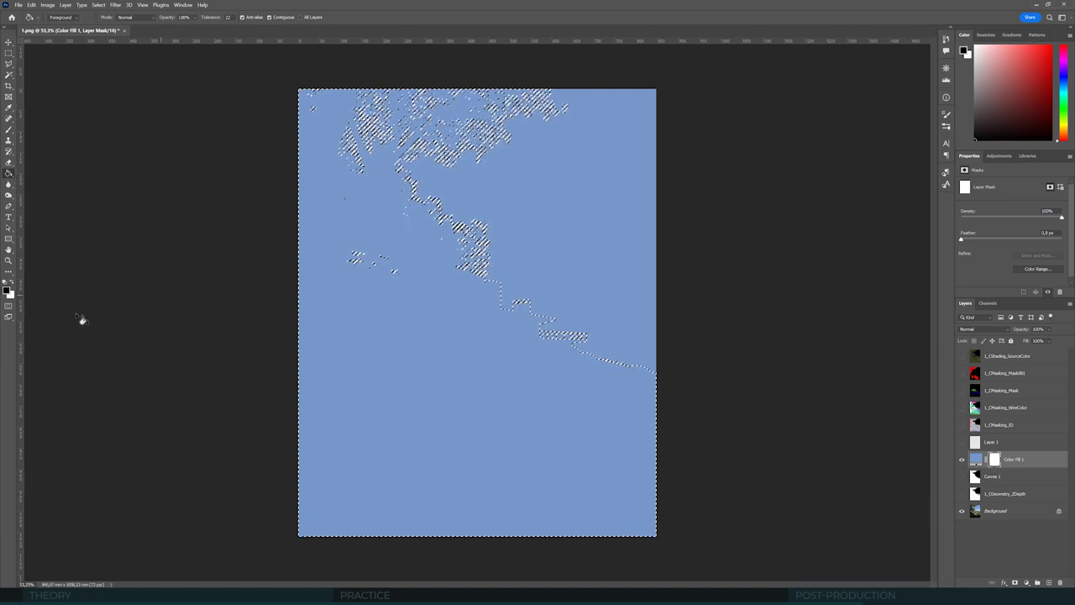
pyautogui.click(10, 130)
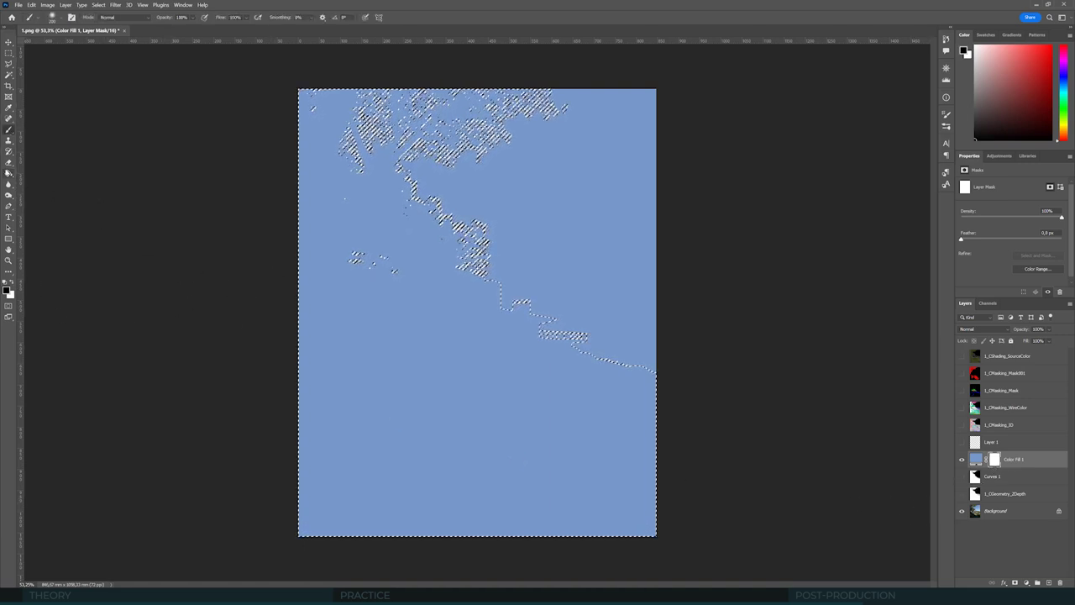
pyautogui.press('g')
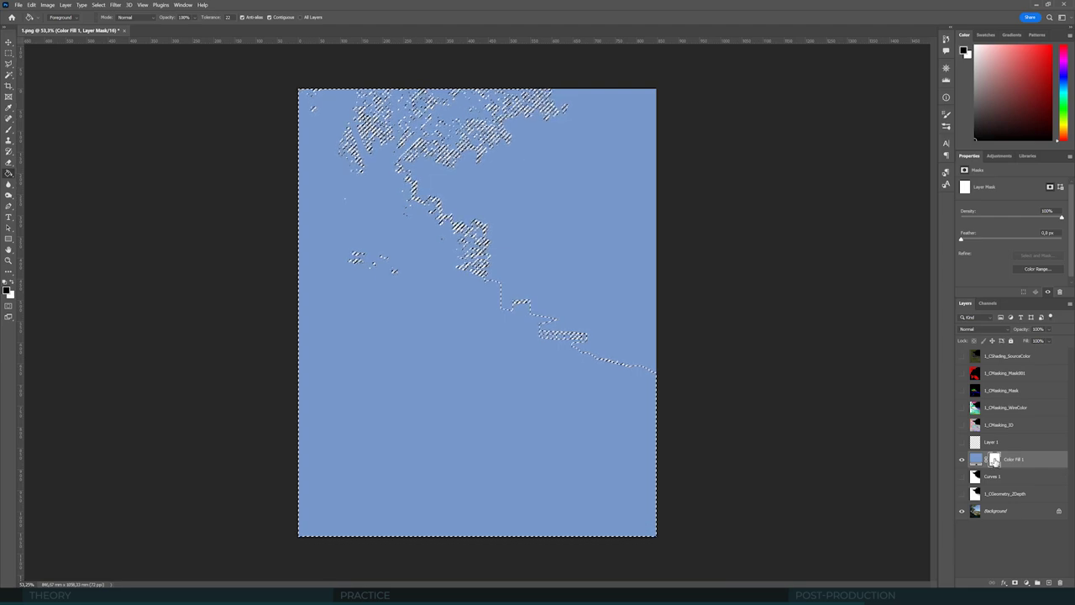
pyautogui.click(598, 458)
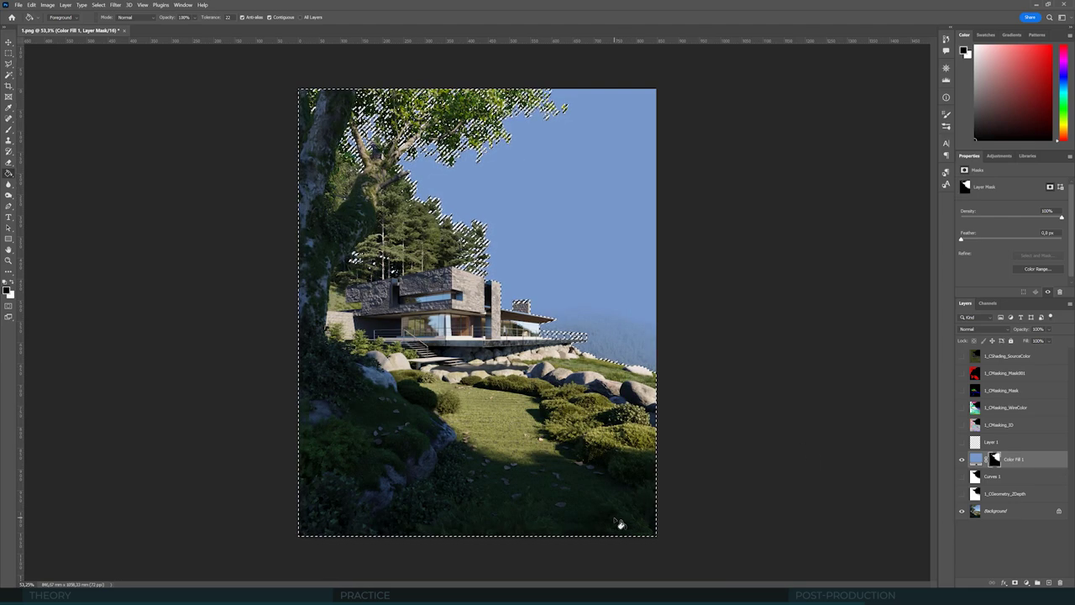
pyautogui.hotkey('ctrl', 'd')
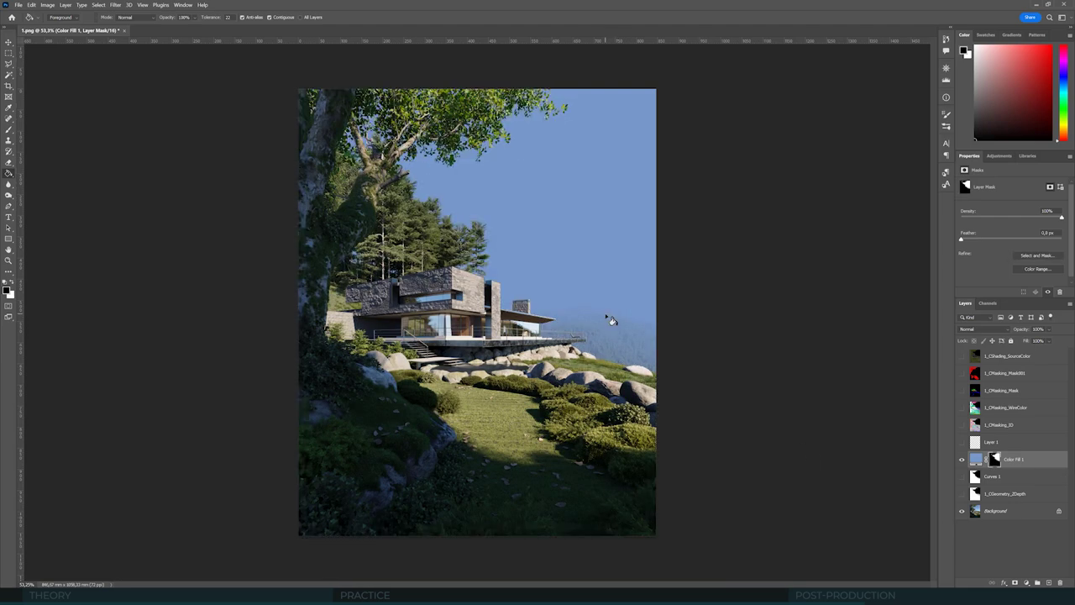
# Step: Show the 1_CMasking_WireColor layer and select its black sky with Color Range at a fuzziness of 74
pyautogui.click(962, 409)
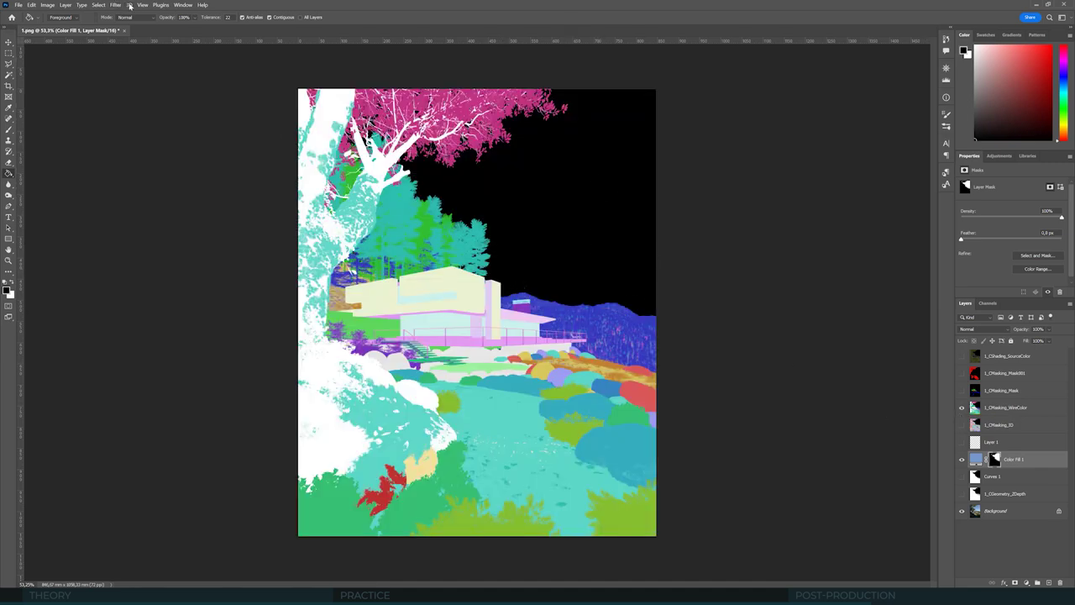
pyautogui.click(1013, 410)
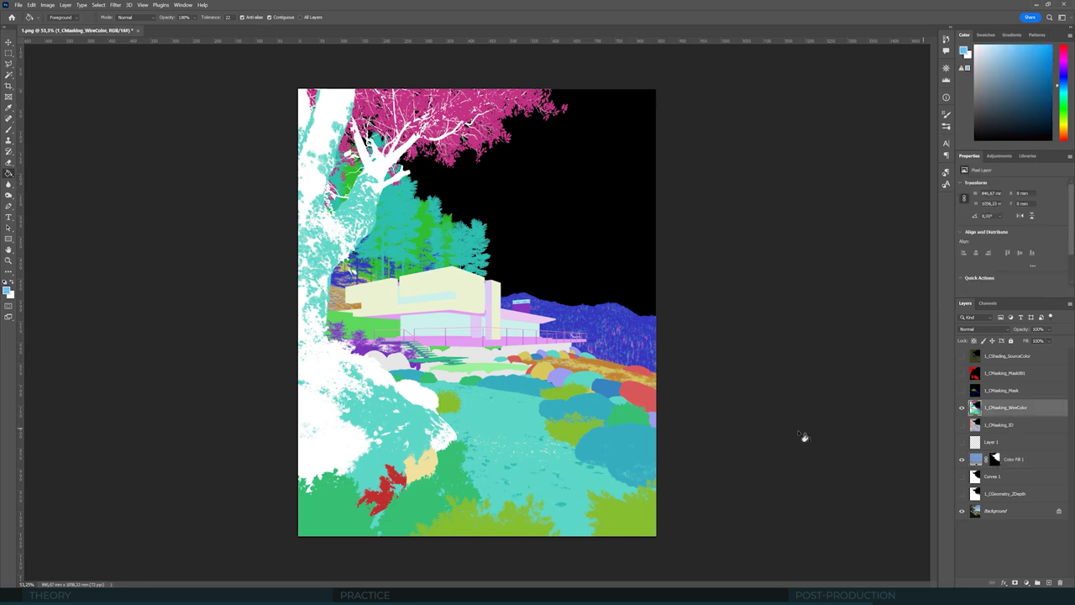
pyautogui.click(97, 7)
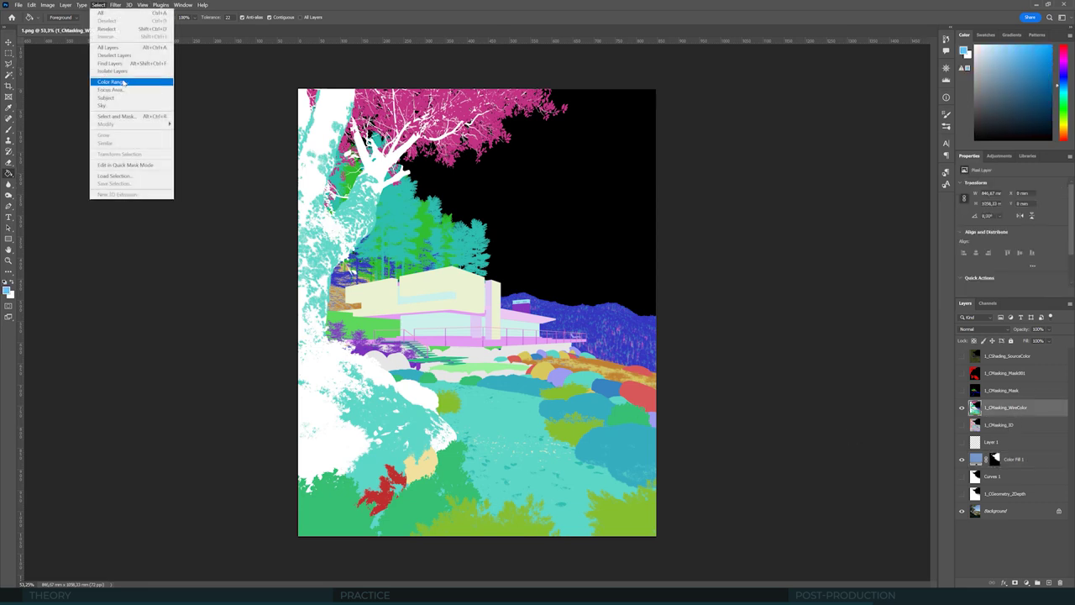
pyautogui.click(117, 82)
pyautogui.click(558, 94)
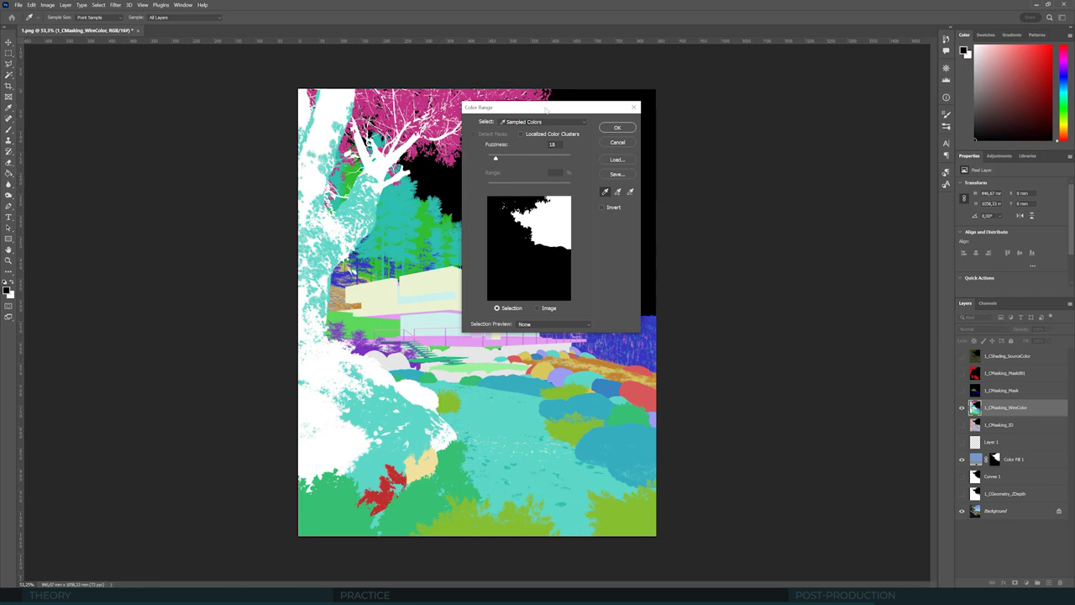
pyautogui.moveTo(547, 107); pyautogui.dragTo(754, 112)
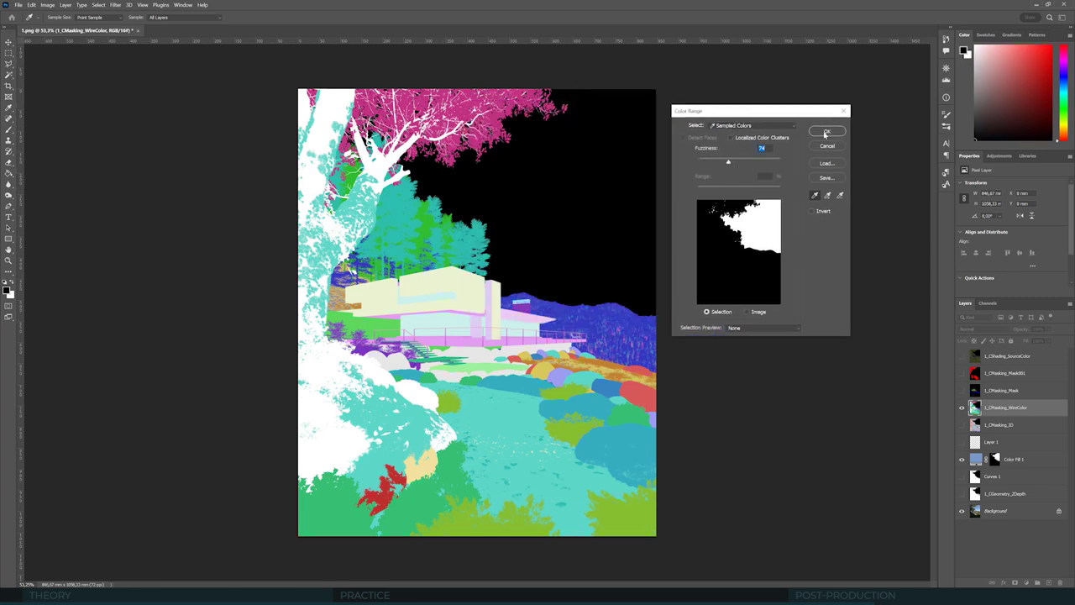
pyautogui.click(826, 132)
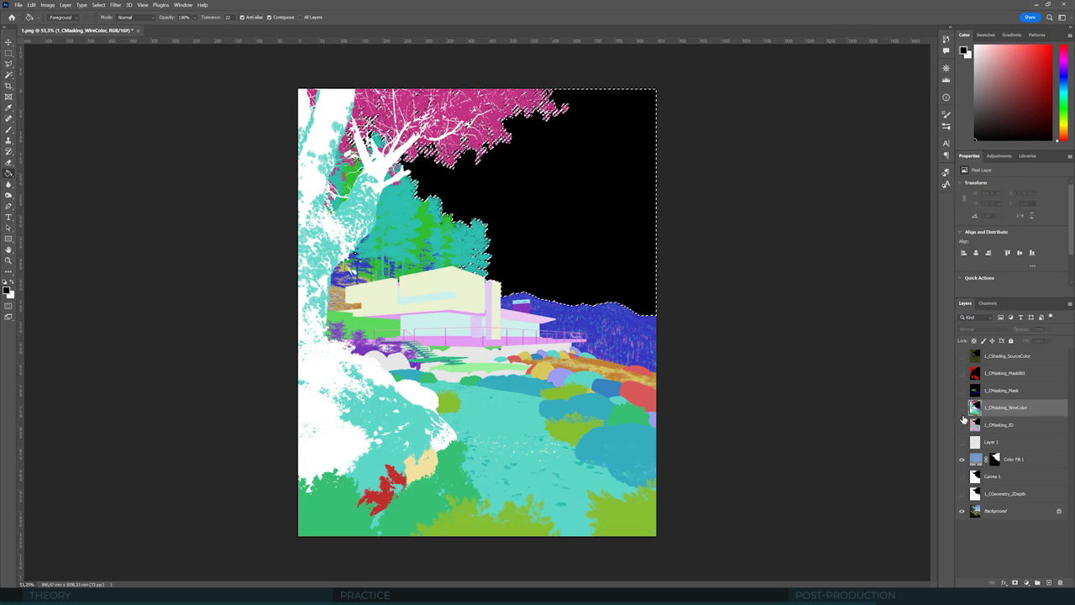
# Step: Hide the WireColor layer, paint the selected sky black on the Color Fill 1 mask with a large brush and deselect
pyautogui.click(962, 407)
pyautogui.click(995, 459)
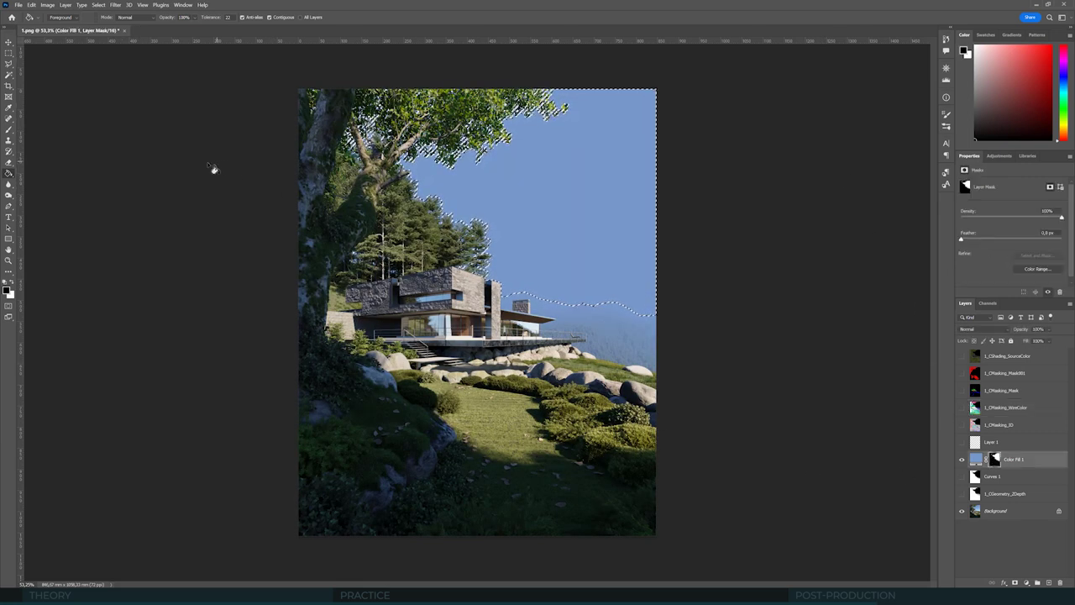
pyautogui.press('b')
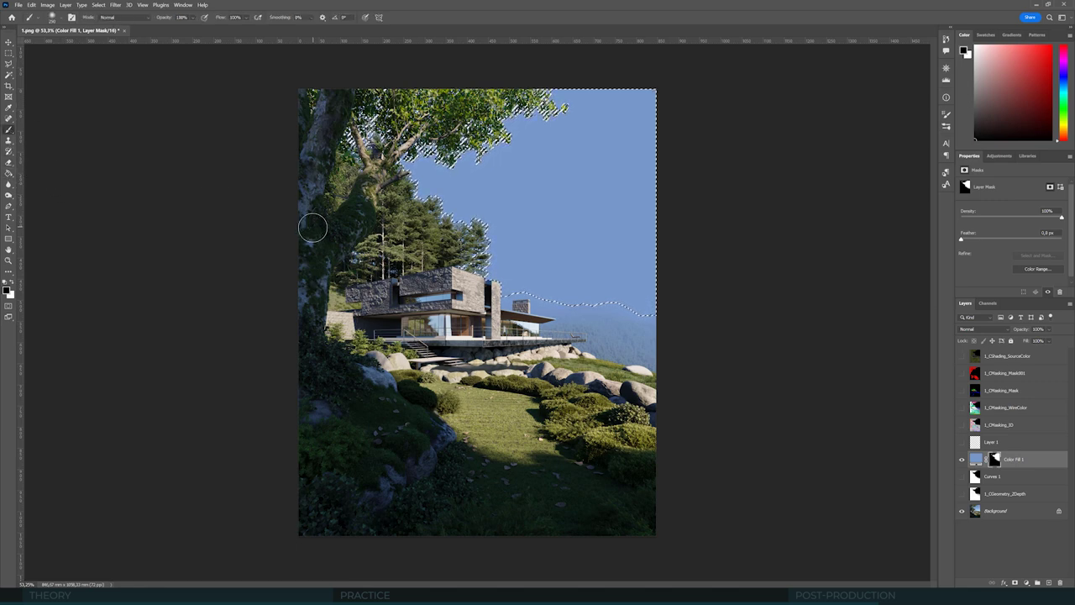
pyautogui.press(']')
pyautogui.press(']')
pyautogui.press(']')
pyautogui.press(']')
pyautogui.moveTo(613, 312); pyautogui.dragTo(547, 240)
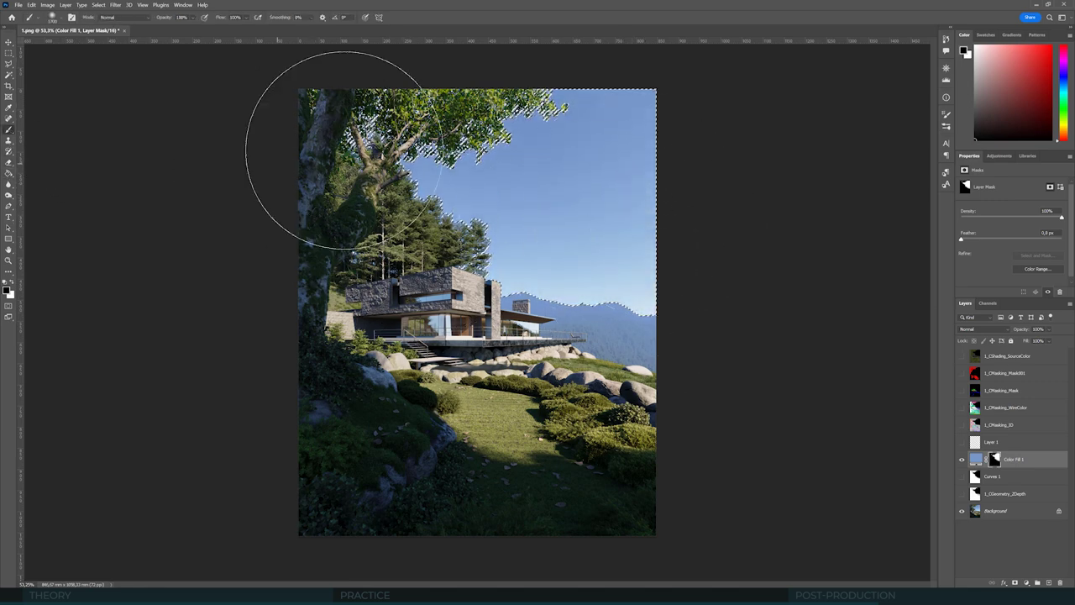
pyautogui.hotkey('ctrl', 'd')
# Step: Change the Color Fill 1 colour to the lighter blue 8fb2da
pyautogui.hotkey('ctrl', '+')
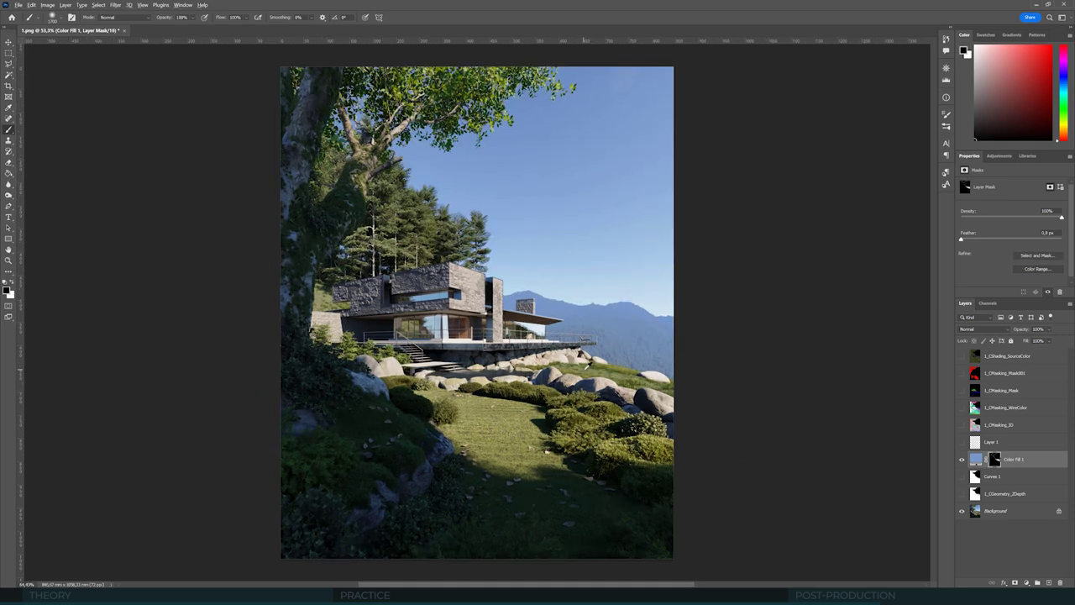
pyautogui.keyDown('alt'); pyautogui.scroll(4, 647, 339); pyautogui.keyUp('alt')
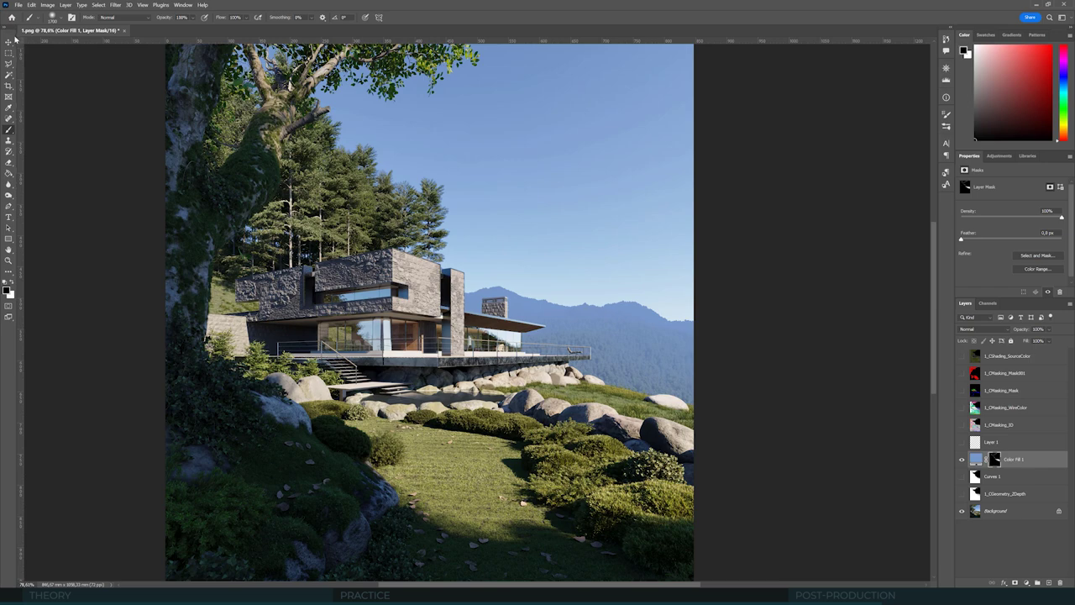
pyautogui.click(9, 41)
pyautogui.keyDown('alt'); pyautogui.scroll(-2, 588, 336); pyautogui.keyUp('alt')
pyautogui.keyDown('alt'); pyautogui.scroll(2, 655, 332); pyautogui.keyUp('alt')
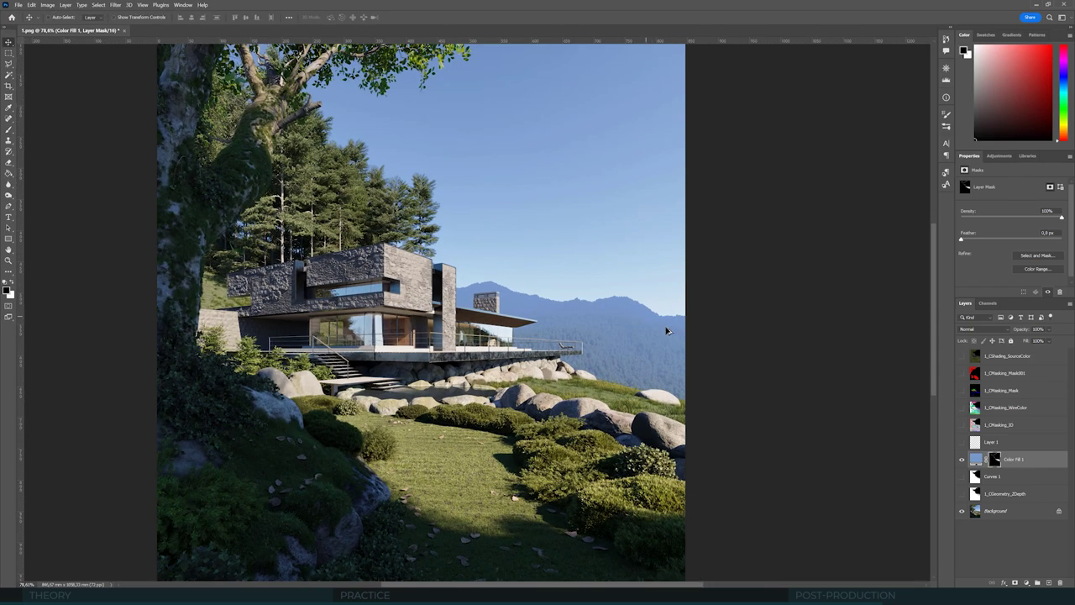
pyautogui.doubleClick(976, 460)
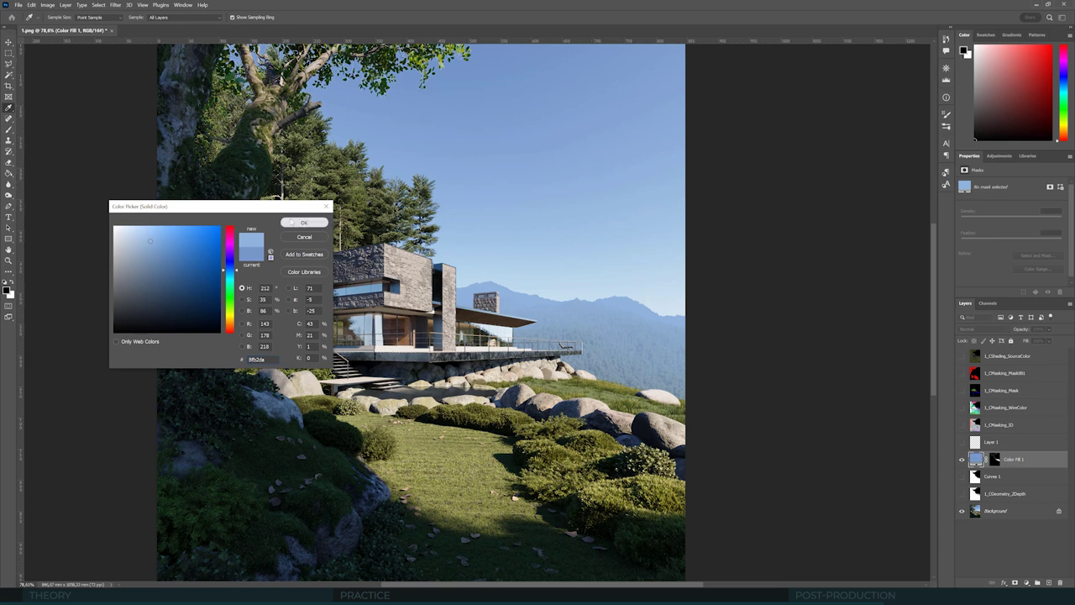
pyautogui.click(304, 222)
# Step: Lower the opacity of Color Fill 1 to 78% and check the haze on the distant hills
pyautogui.click(1052, 332)
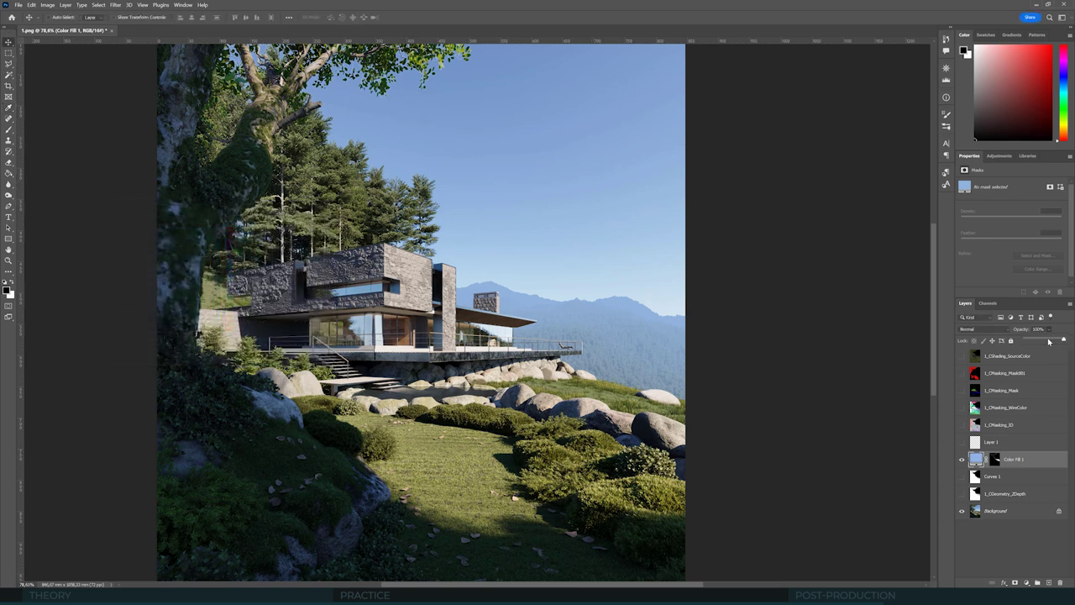
pyautogui.click(1049, 341)
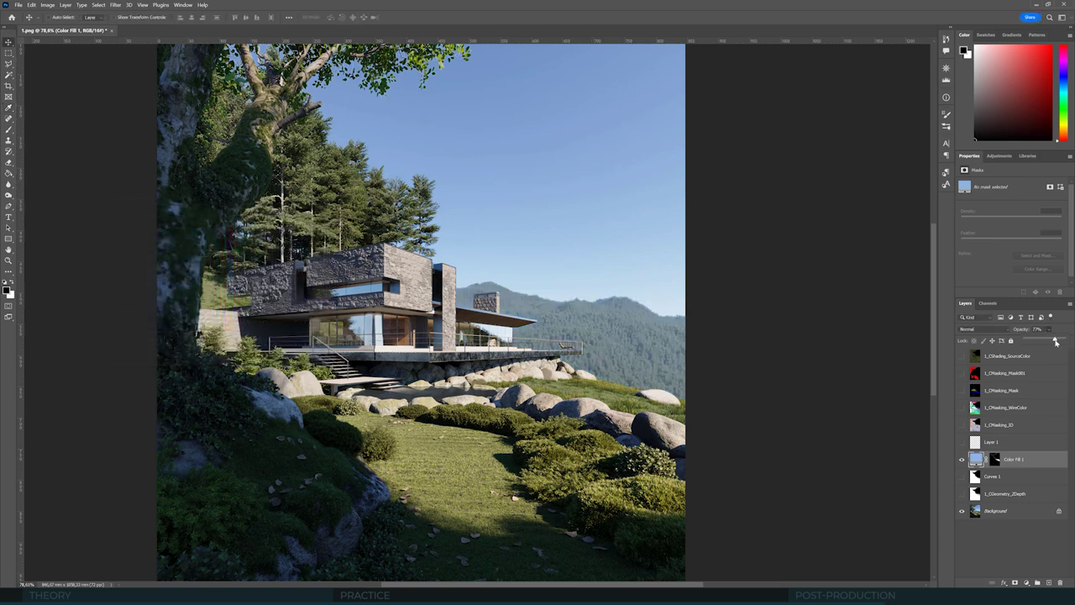
pyautogui.click(1001, 391)
pyautogui.keyDown('alt'); pyautogui.scroll(-5, 675, 288); pyautogui.keyUp('alt')
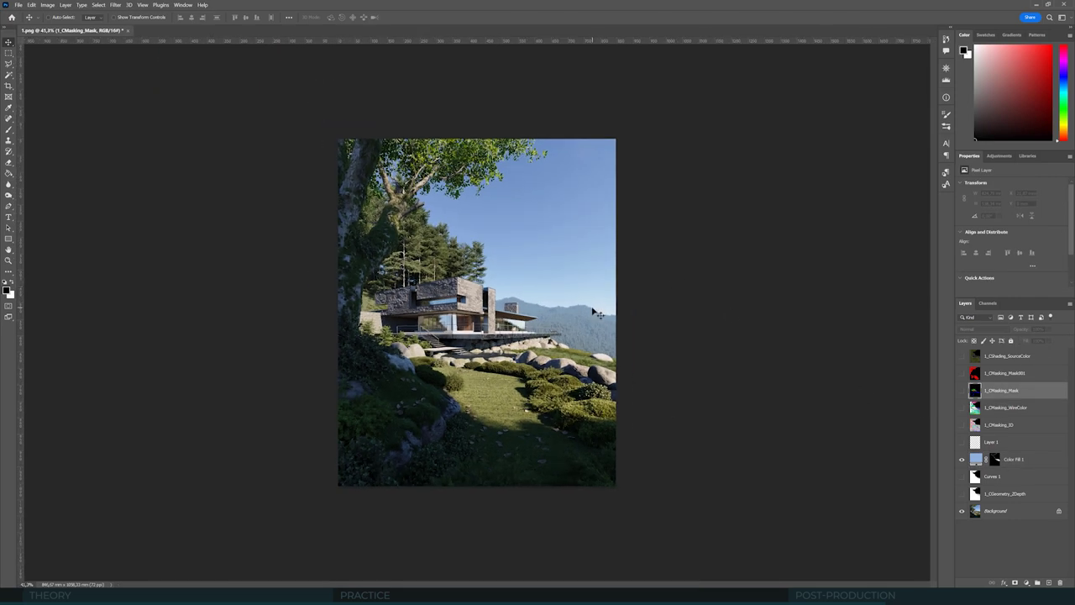
pyautogui.keyDown('alt'); pyautogui.scroll(5, 638, 336); pyautogui.keyUp('alt')
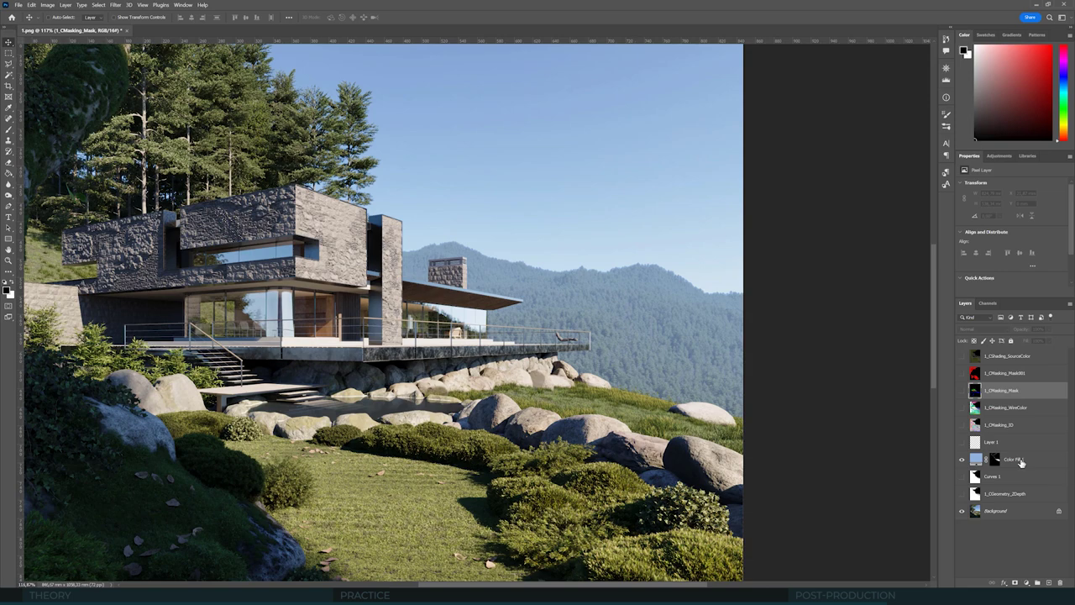
# Step: Set the blend mode of Color Fill 1 to Lighten and review the haze over the whole image
pyautogui.click(1021, 462)
pyautogui.keyDown('alt'); pyautogui.scroll(-3, 867, 409); pyautogui.keyUp('alt')
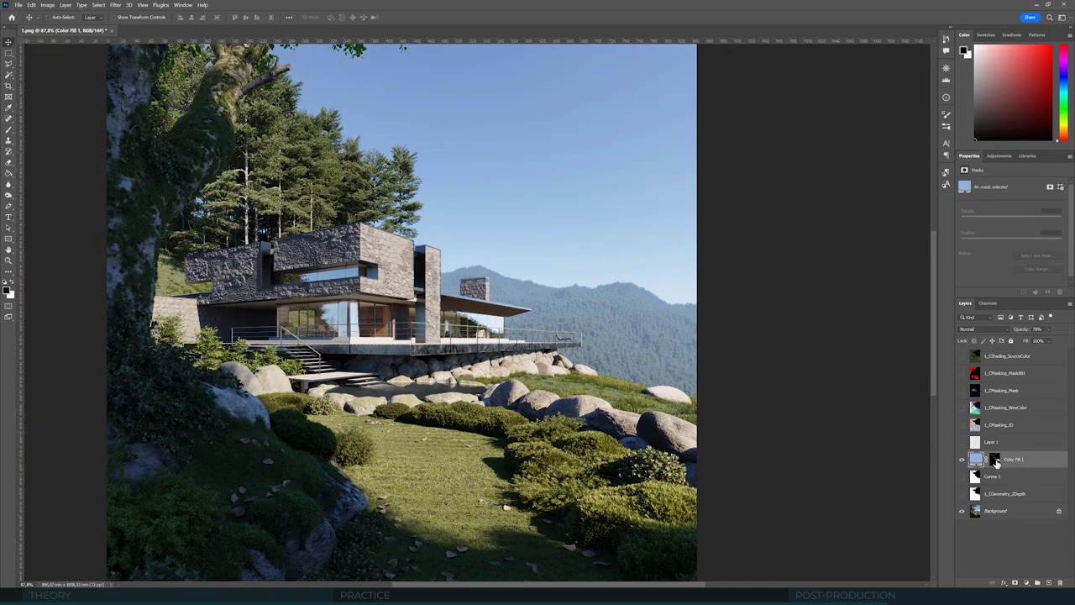
pyautogui.keyDown('alt'); pyautogui.scroll(-2, 638, 315); pyautogui.keyUp('alt')
pyautogui.keyDown('alt'); pyautogui.scroll(5, 621, 311); pyautogui.keyUp('alt')
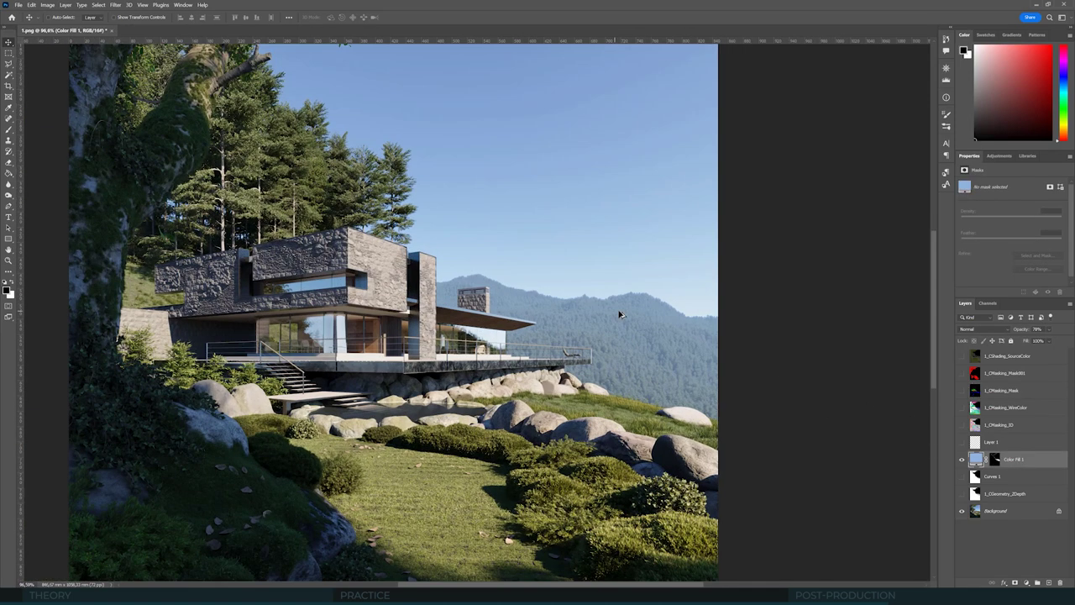
pyautogui.scroll(-1, 705, 307)
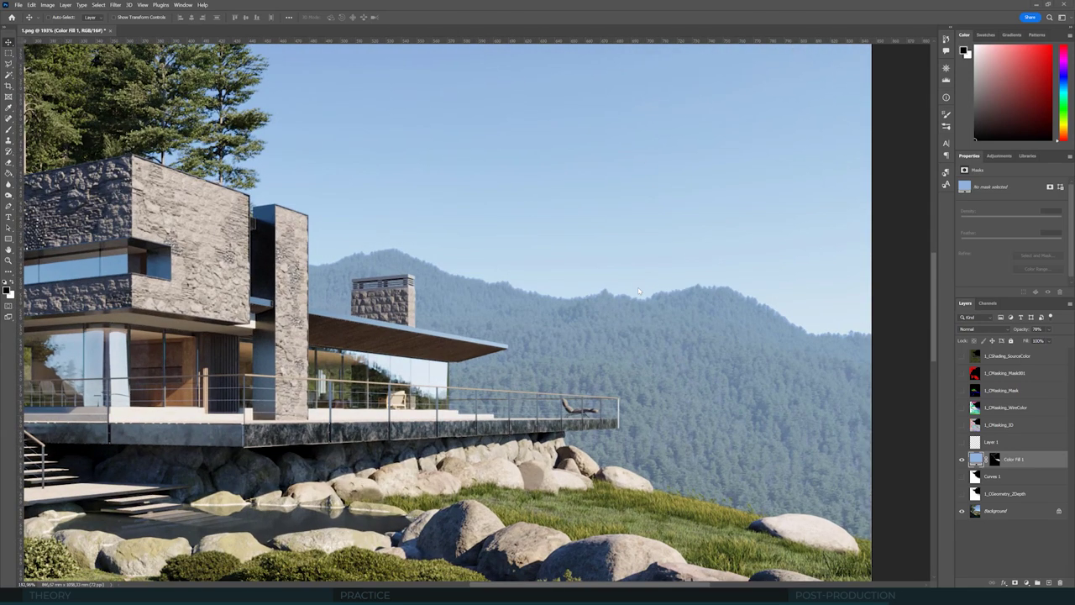
pyautogui.click(988, 329)
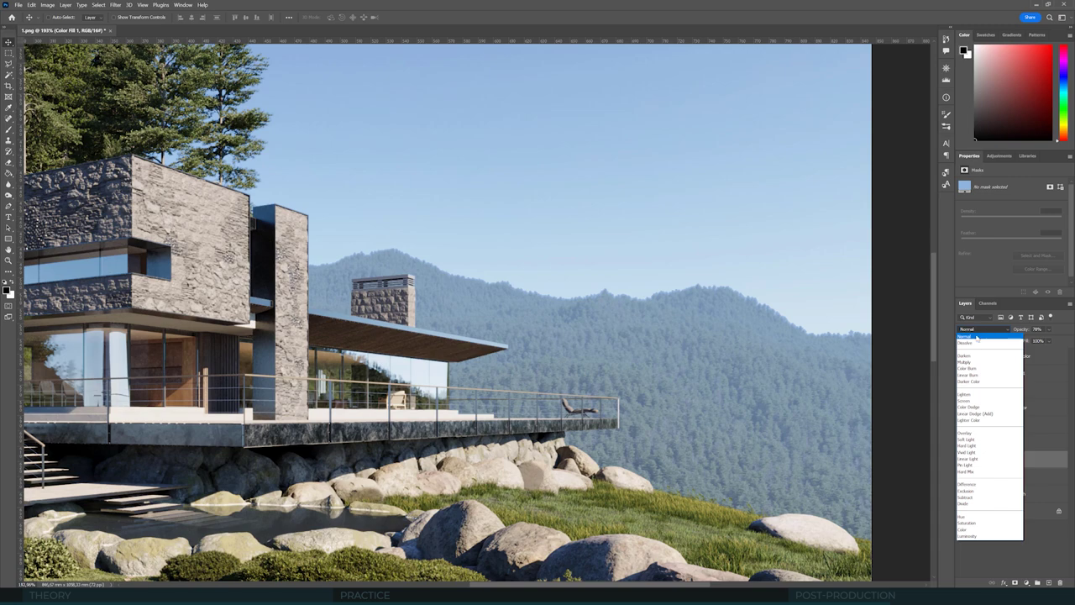
pyautogui.click(975, 394)
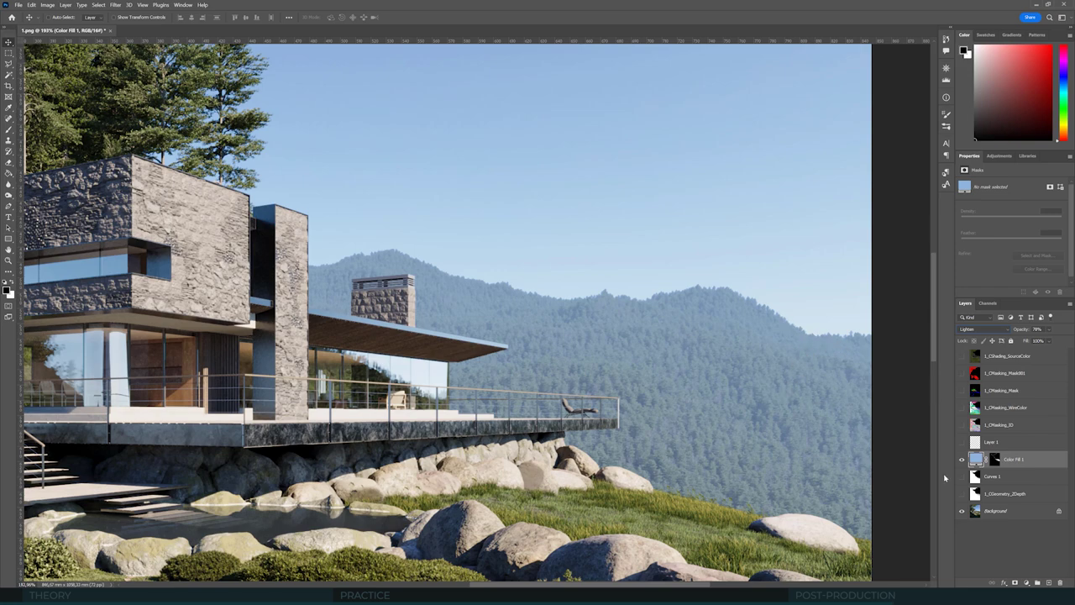
pyautogui.keyDown('alt'); pyautogui.scroll(-5, 754, 372); pyautogui.keyUp('alt')
pyautogui.keyDown('alt'); pyautogui.scroll(-3, 722, 367); pyautogui.keyUp('alt')
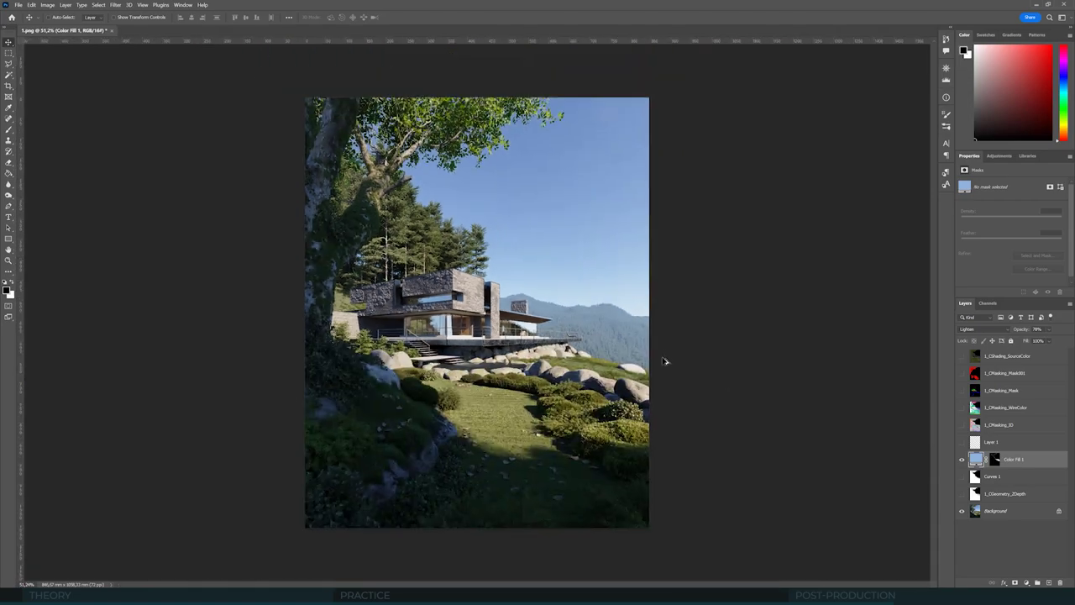
# Step: Inspect the haze on the distant hills and lower the opacity of Color Fill 1 to 58%
pyautogui.keyDown('alt'); pyautogui.scroll(5, 665, 360); pyautogui.keyUp('alt')
pyautogui.keyDown('alt'); pyautogui.scroll(-4, 623, 354); pyautogui.keyUp('alt')
pyautogui.keyDown('alt'); pyautogui.scroll(2, 623, 354); pyautogui.keyUp('alt')
pyautogui.keyDown('alt'); pyautogui.scroll(-3, 609, 345); pyautogui.keyUp('alt')
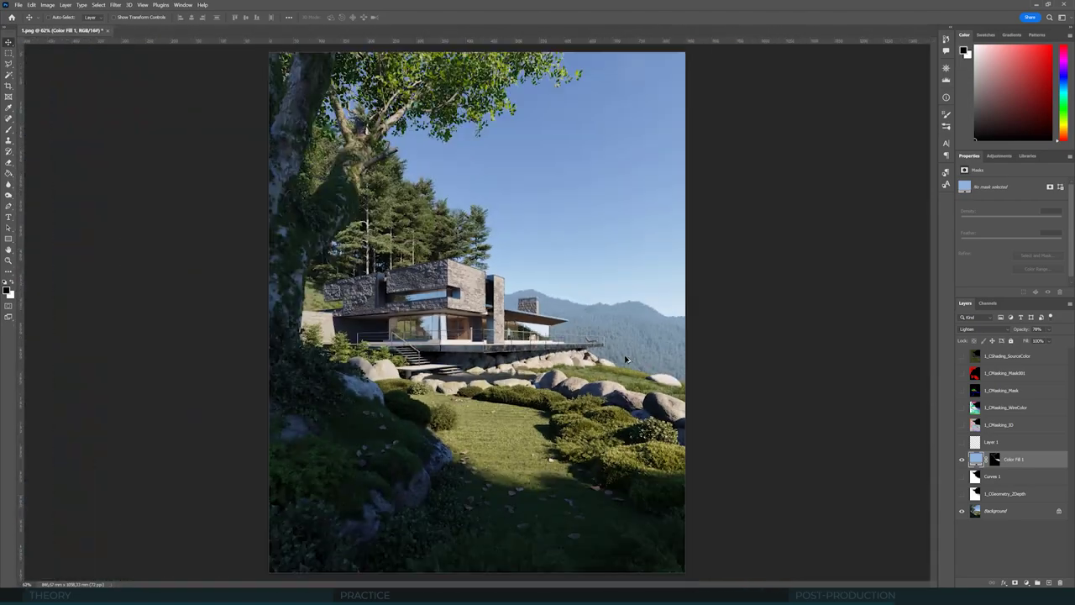
pyautogui.click(1046, 330)
pyautogui.click(1050, 340)
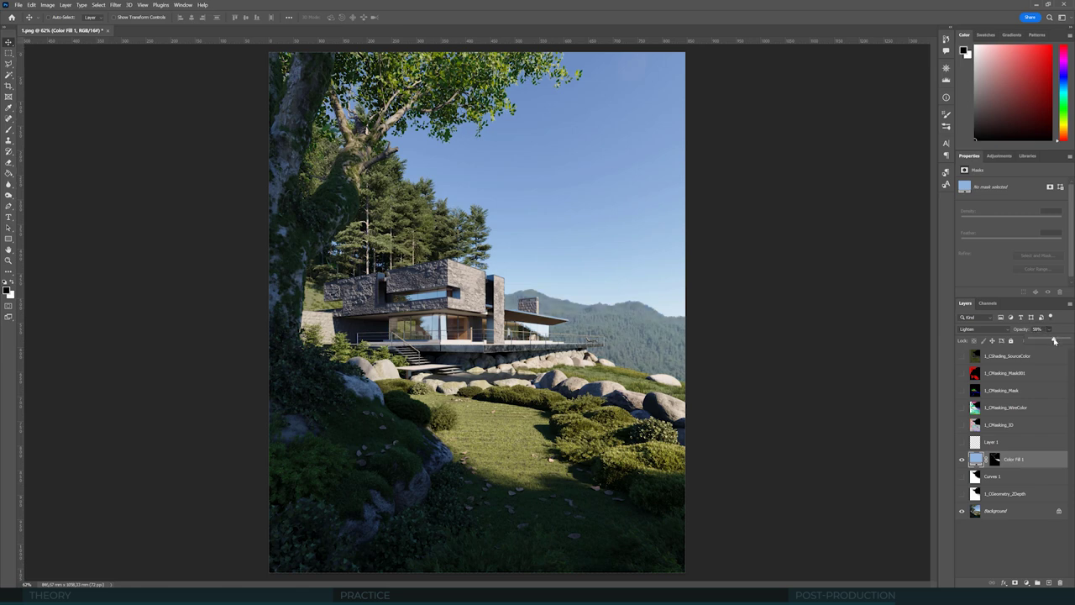
# Step: Show the 1_CGeometry_ZDepth layer and move it directly above Color Fill 1
pyautogui.click(1008, 407)
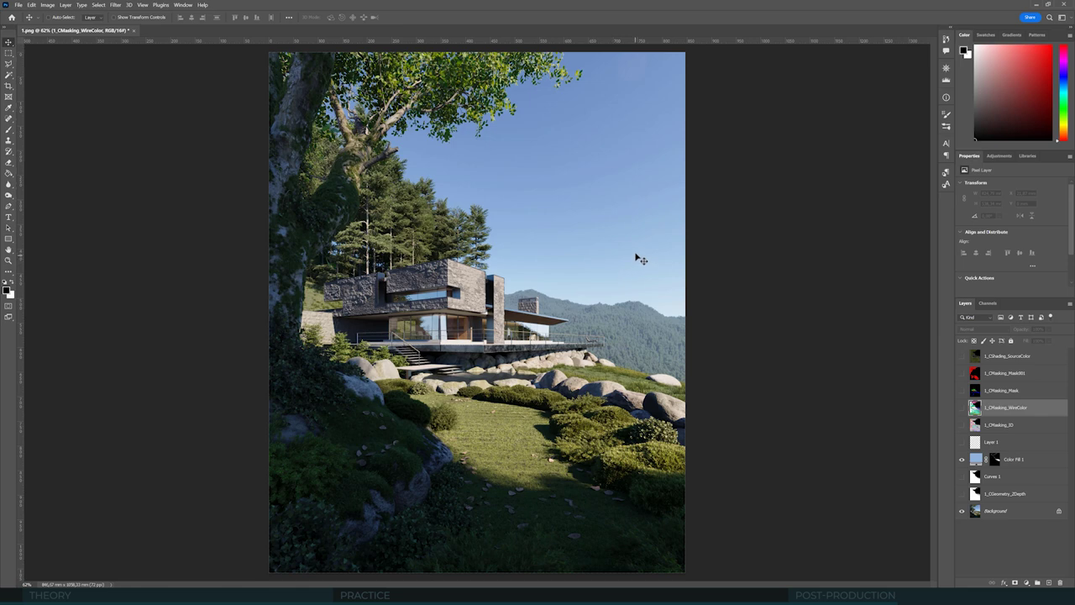
pyautogui.keyDown('alt'); pyautogui.scroll(-2, 636, 259); pyautogui.keyUp('alt')
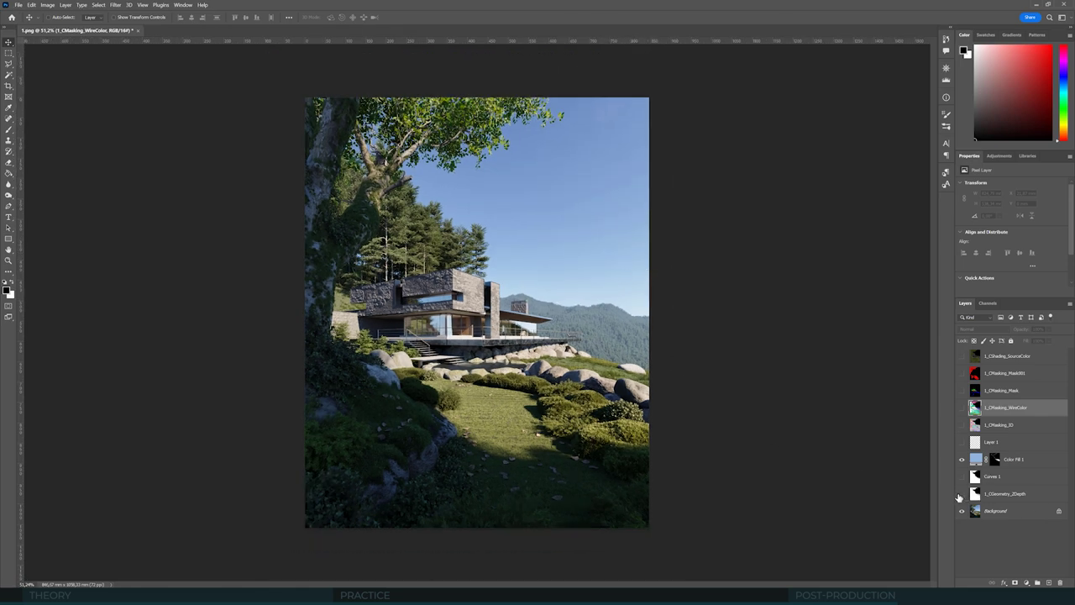
pyautogui.click(962, 494)
pyautogui.click(1004, 493)
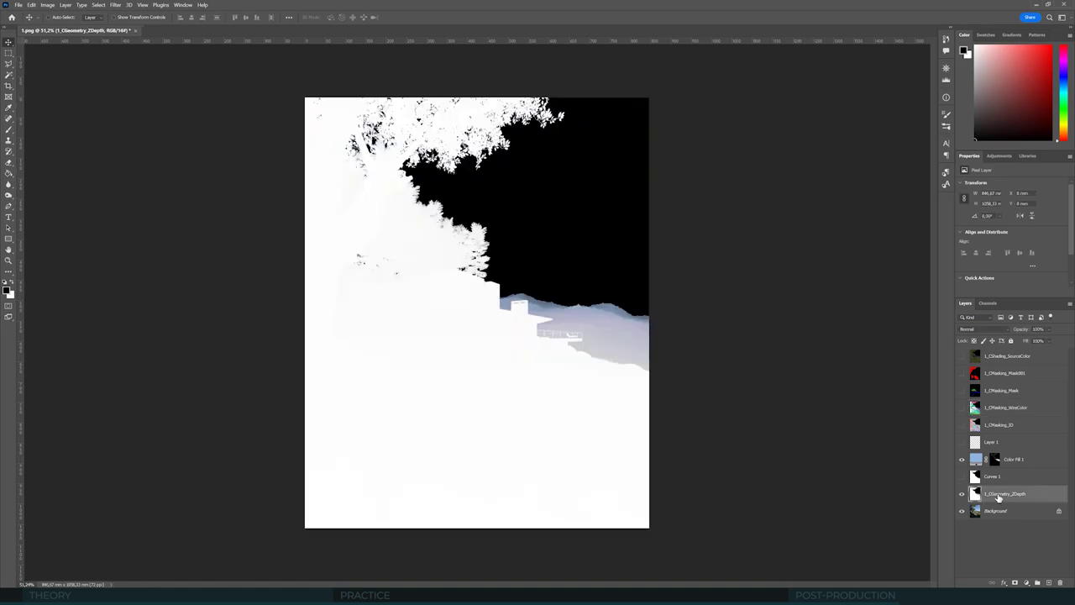
pyautogui.moveTo(1000, 491); pyautogui.dragTo(1002, 454)
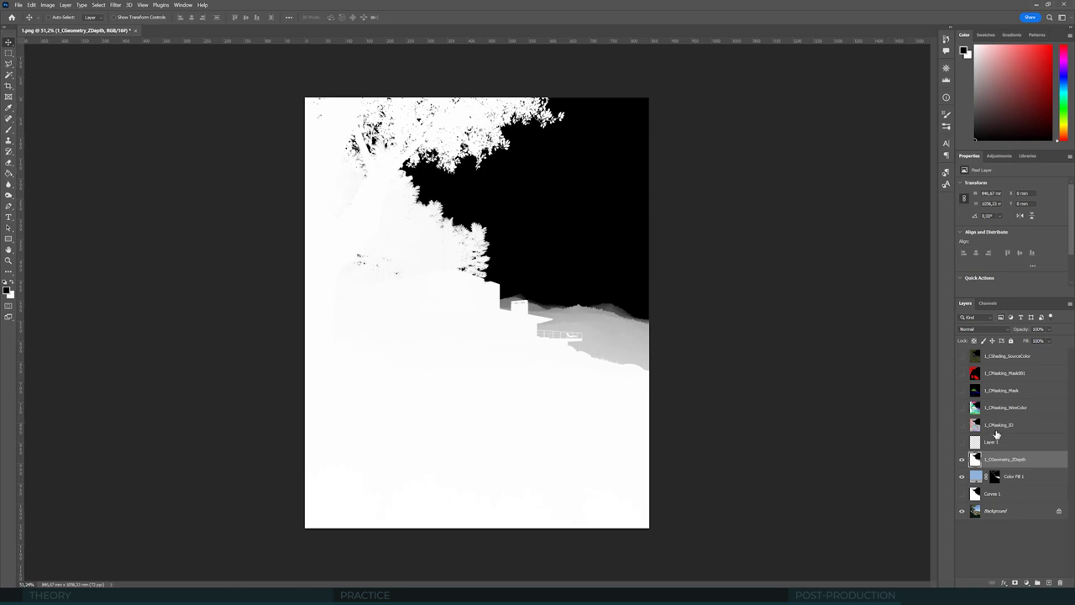
# Step: Clip a Levels adjustment to the ZDepth layer with black input 247 and midtones 0.33, and merge it with the depth layer
pyautogui.click(999, 156)
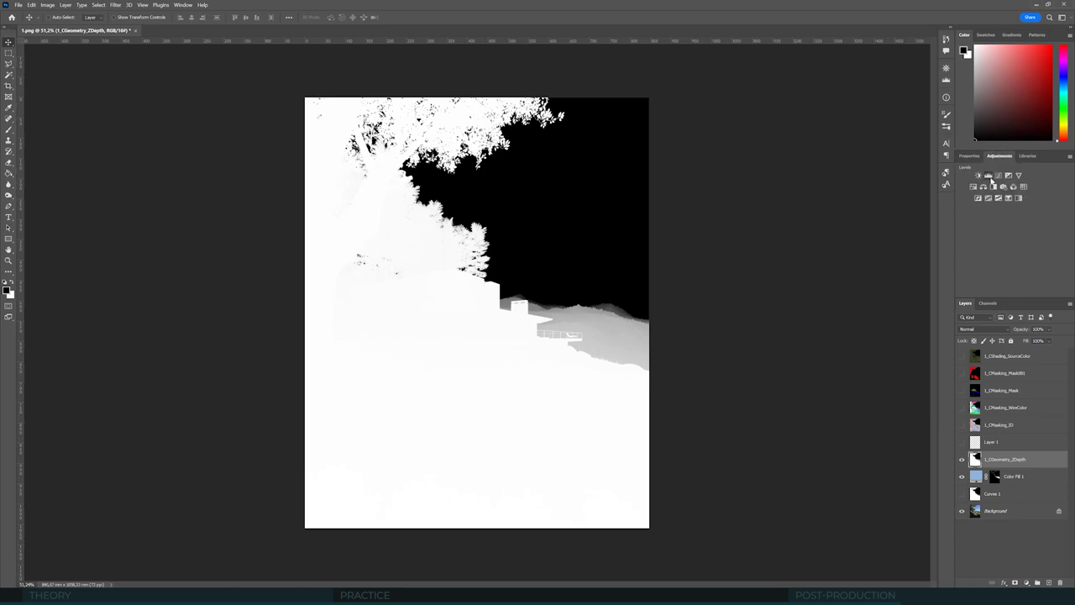
pyautogui.click(989, 175)
pyautogui.hotkey('ctrl', 'alt', 'g')
pyautogui.moveTo(1017, 246); pyautogui.dragTo(1044, 247)
pyautogui.moveTo(977, 249); pyautogui.dragTo(1064, 249)
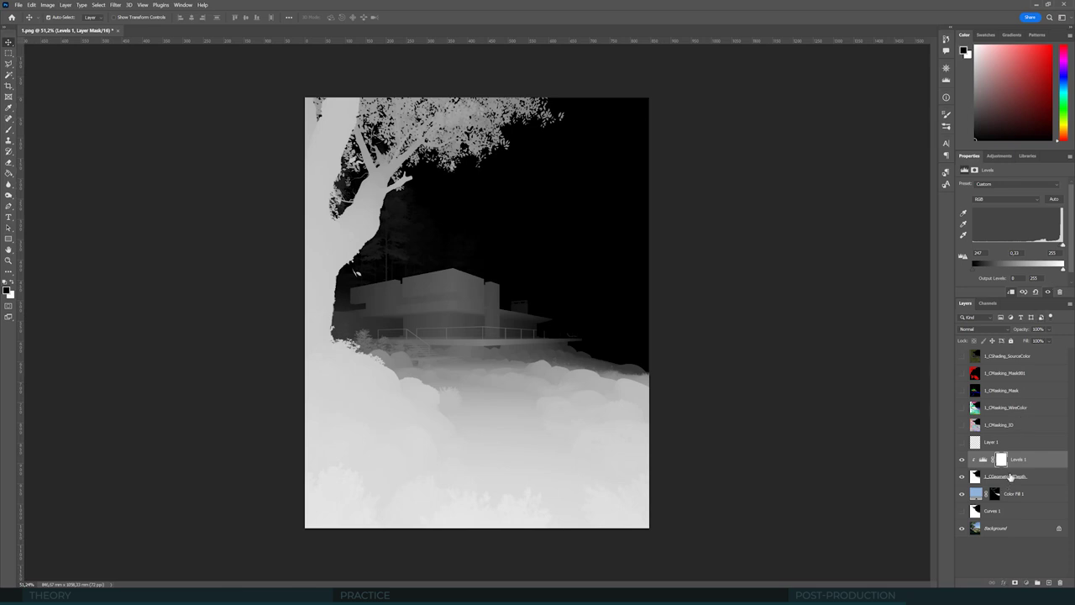
pyautogui.hotkey('ctrl', 'e')
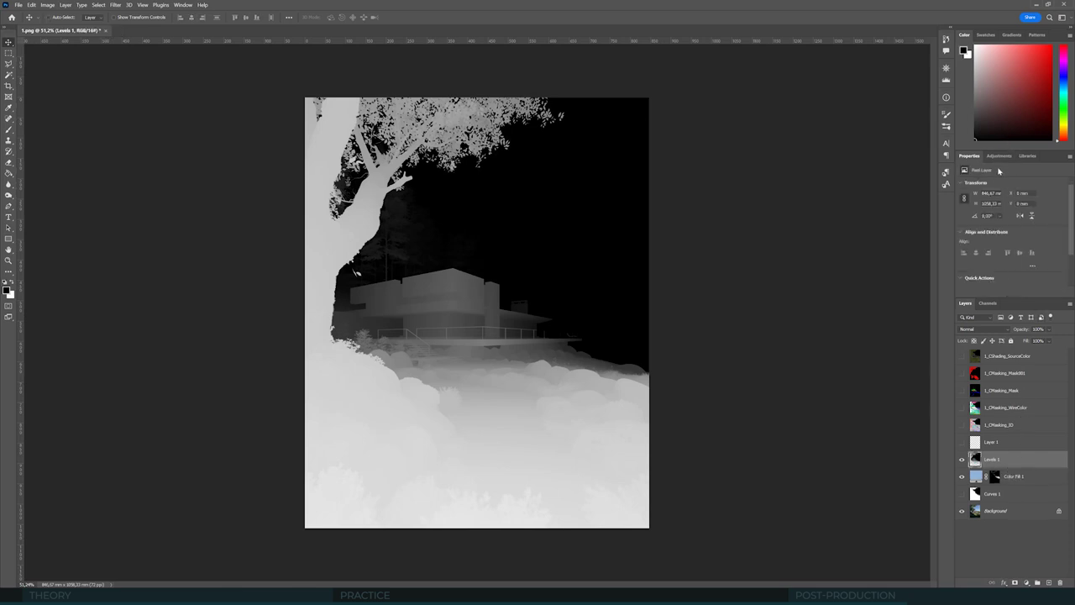
# Step: Add another Levels adjustment with black input 0, midtones 0.51 and white input about 209, and merge it with the depth layer
pyautogui.click(999, 156)
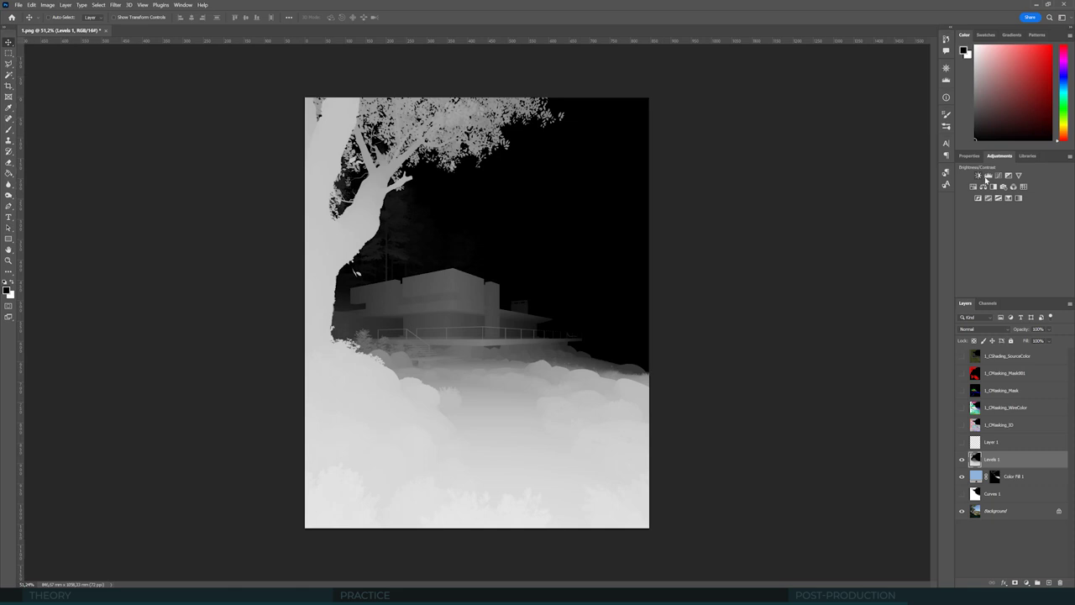
pyautogui.click(989, 175)
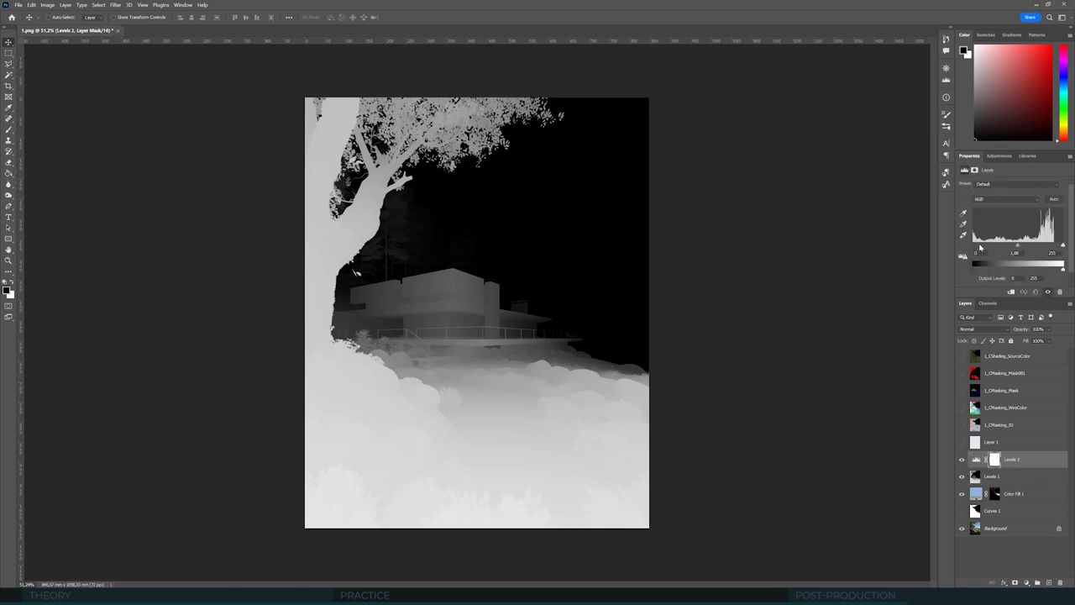
pyautogui.moveTo(1018, 246); pyautogui.dragTo(1045, 250)
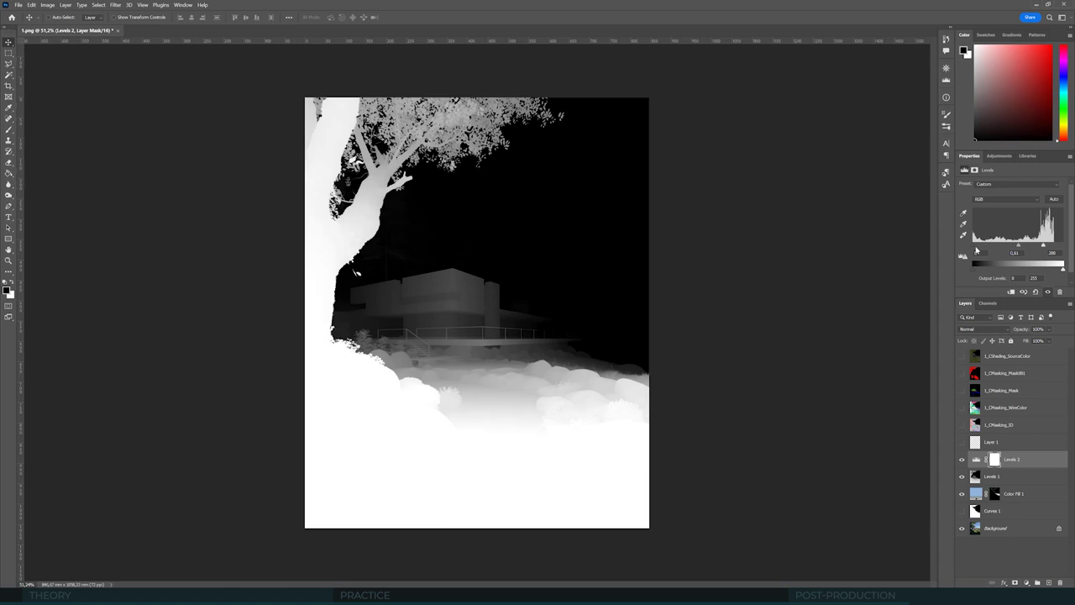
pyautogui.moveTo(976, 248); pyautogui.dragTo(1011, 250)
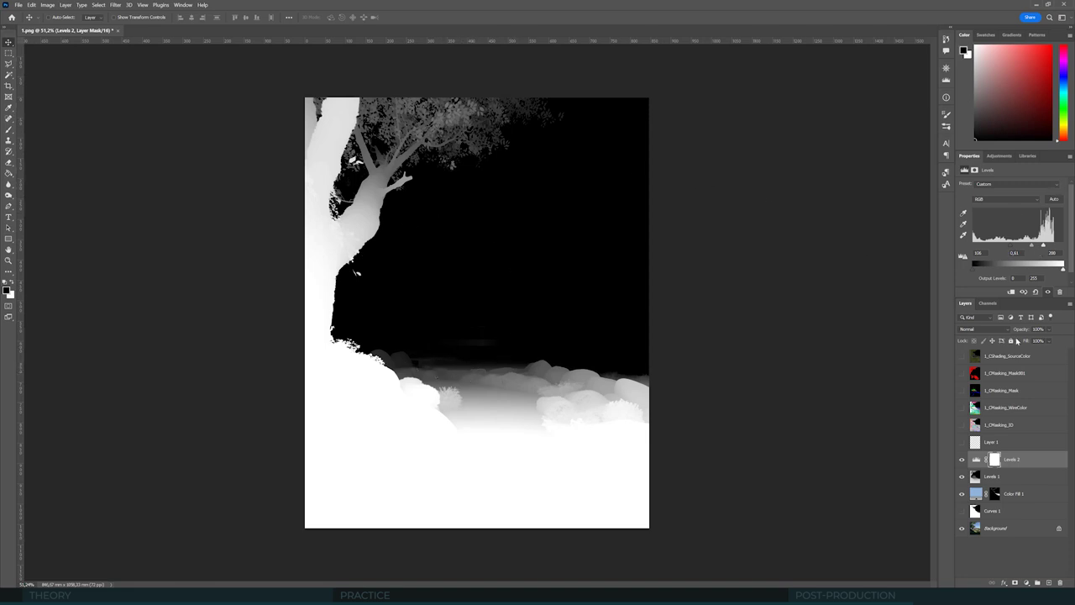
pyautogui.moveTo(1033, 247); pyautogui.dragTo(950, 251)
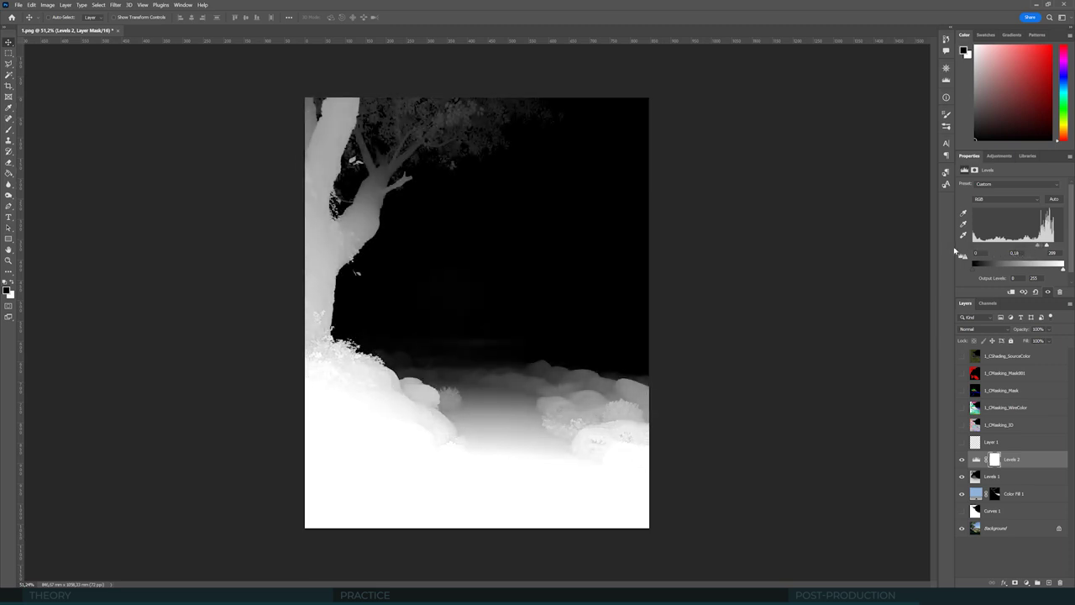
pyautogui.moveTo(1038, 248); pyautogui.dragTo(1024, 249)
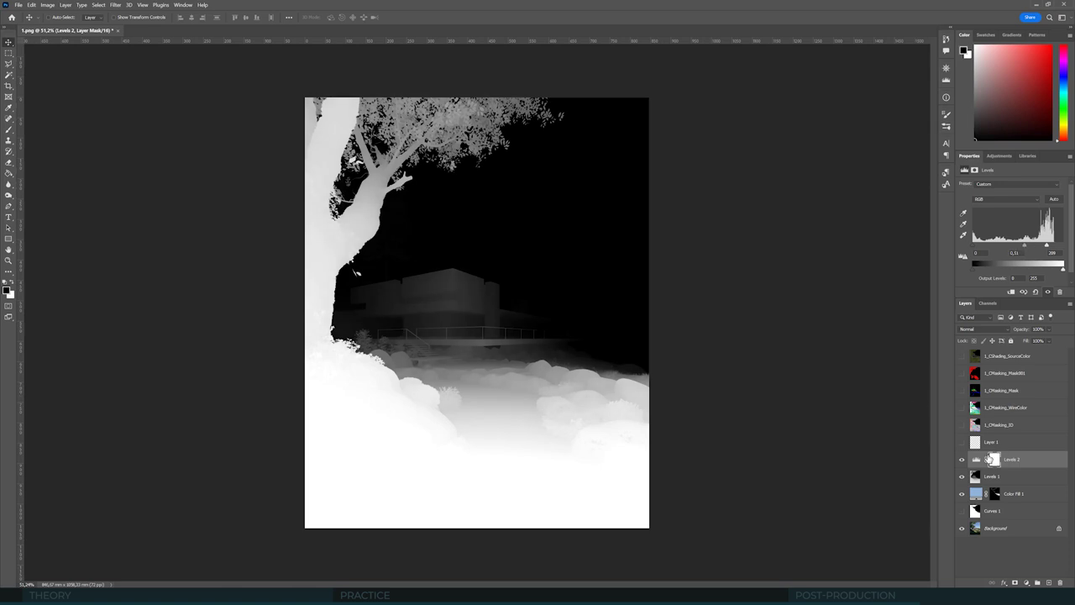
pyautogui.keyDown('shift'); pyautogui.click(996, 476); pyautogui.keyUp('shift')
pyautogui.hotkey('ctrl', 'e')
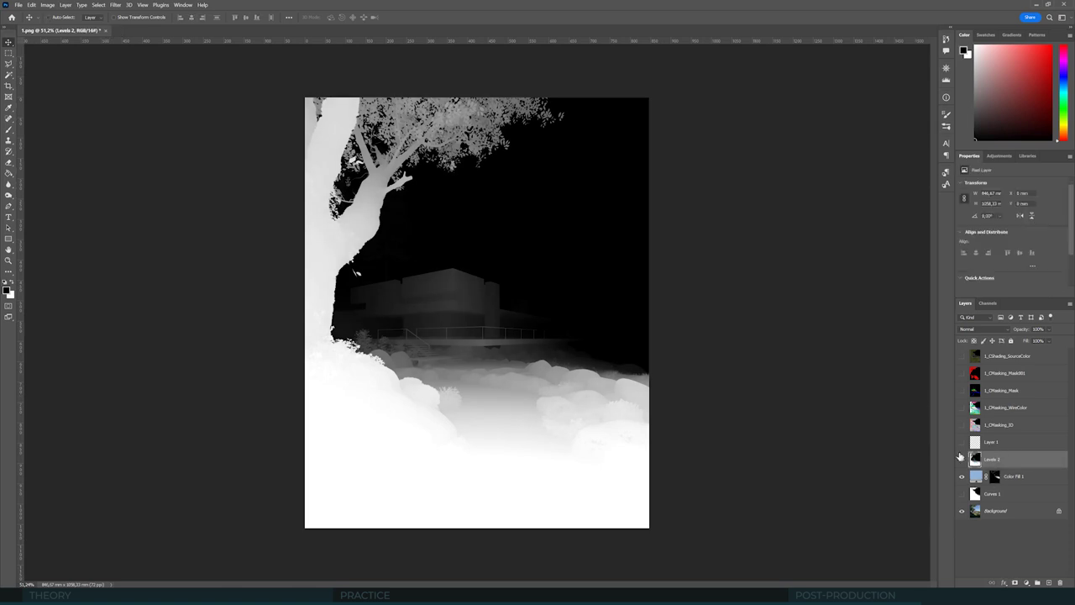
# Step: Load the bright foreground of the merged depth layer as a selection from the RGB channel and hide that layer
pyautogui.click(962, 459)
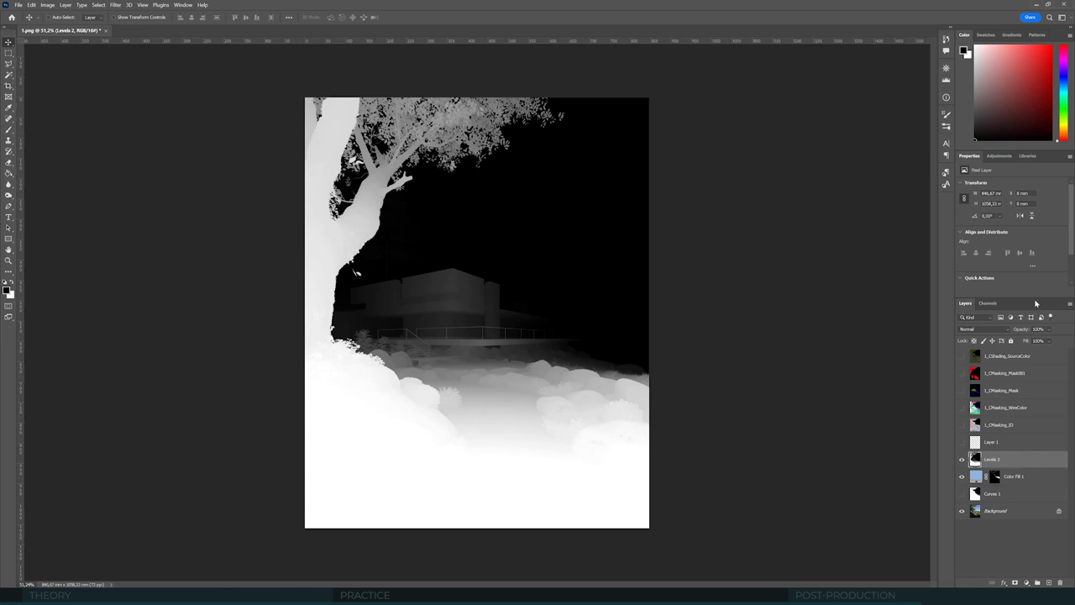
pyautogui.click(988, 303)
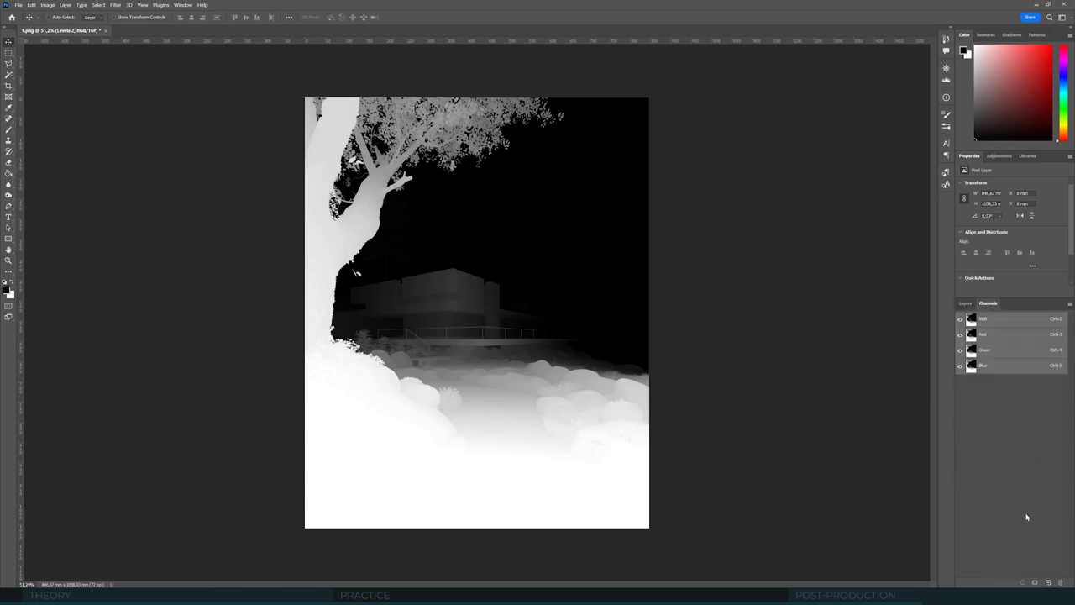
pyautogui.hotkey('ctrl', 'alt', '2')
pyautogui.click(966, 303)
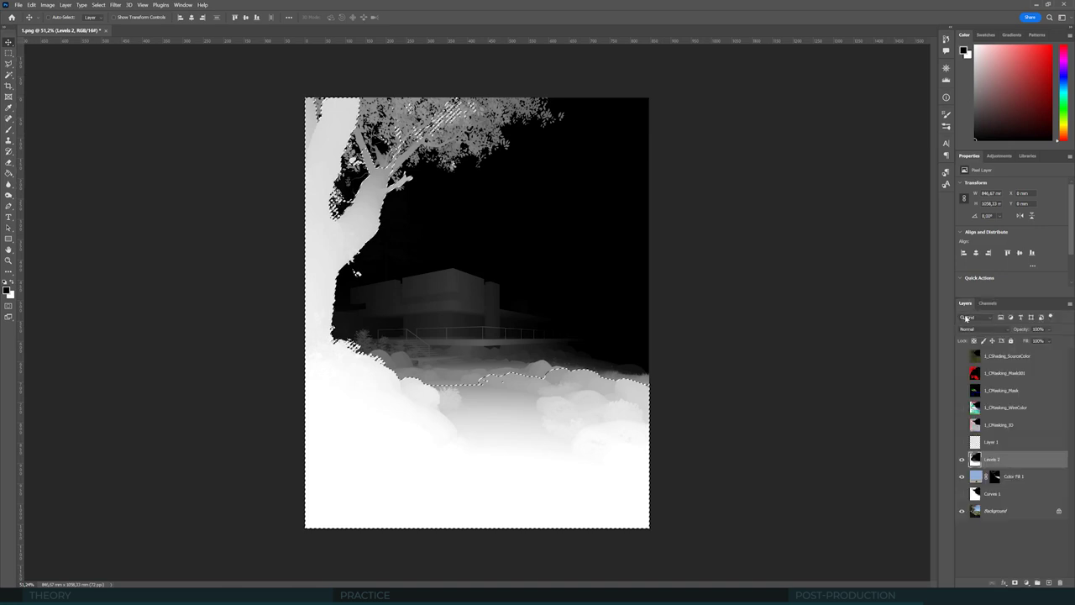
pyautogui.click(962, 459)
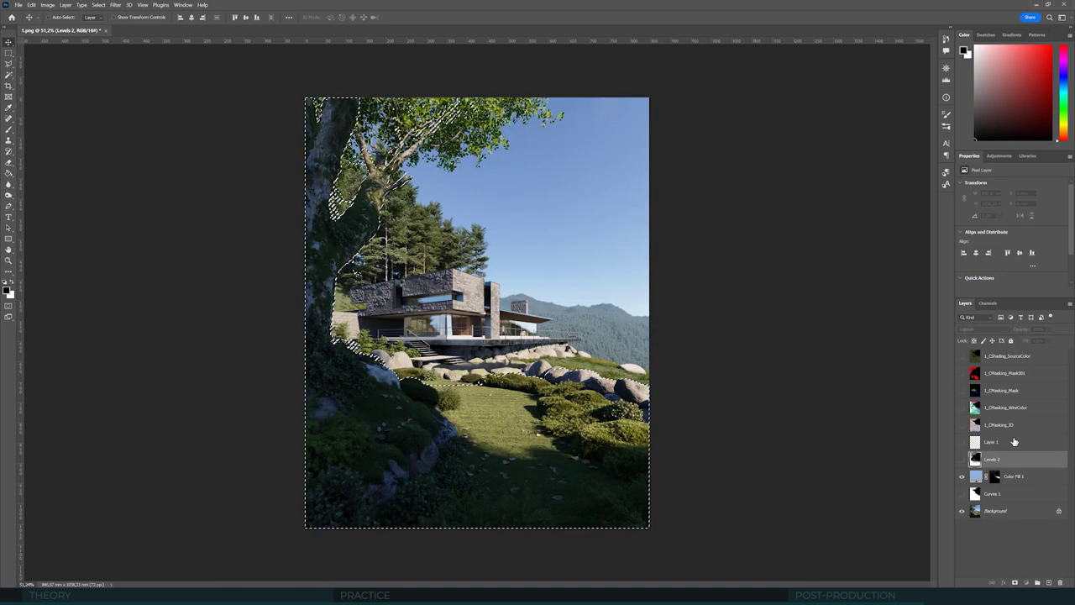
# Step: Add a Curves adjustment above Color Fill 1 masked by the selection, and lower its highlight point to darken the foreground
pyautogui.click(1012, 476)
pyautogui.click(999, 155)
pyautogui.click(999, 176)
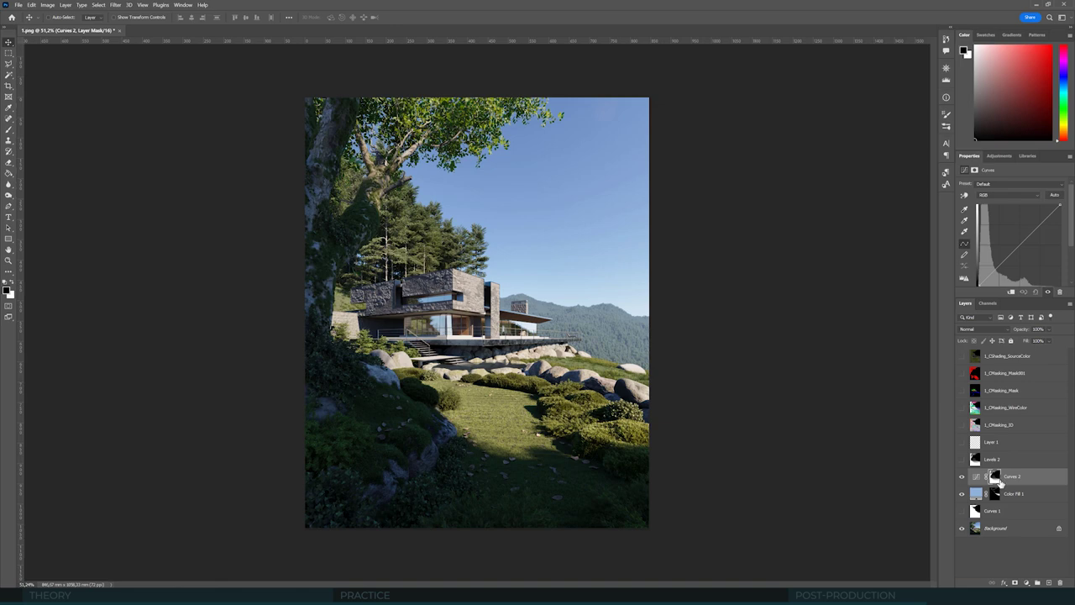
pyautogui.moveTo(1058, 205); pyautogui.dragTo(1061, 241)
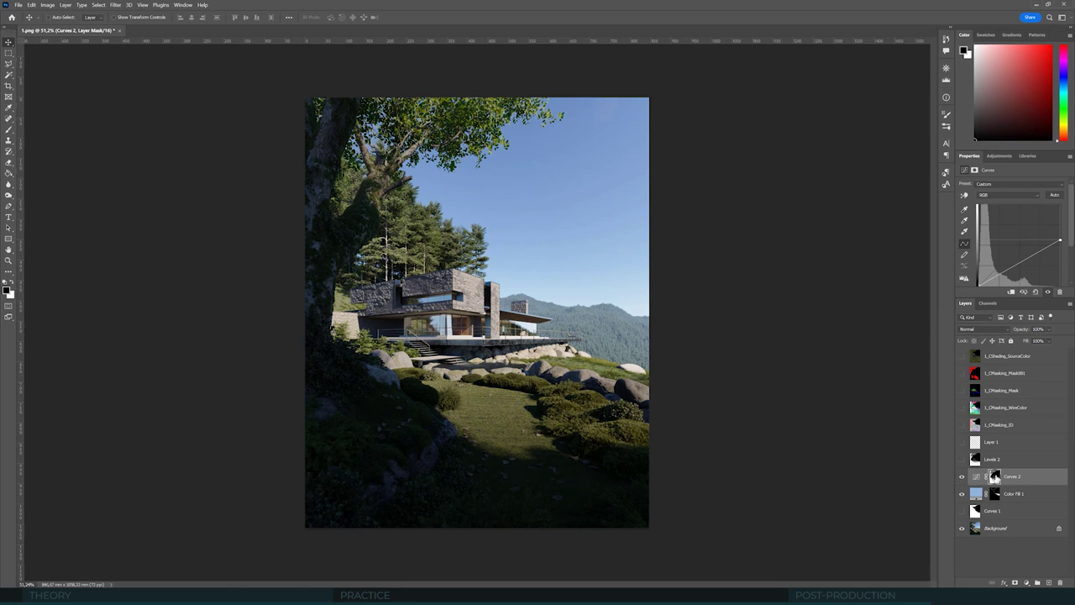
# Step: Fade the Curves 2 mask over the lower-right grass with the Gradient tool at 60% opacity
pyautogui.click(996, 477)
pyautogui.click(9, 174)
pyautogui.rightClick(8, 174)
pyautogui.click(38, 172)
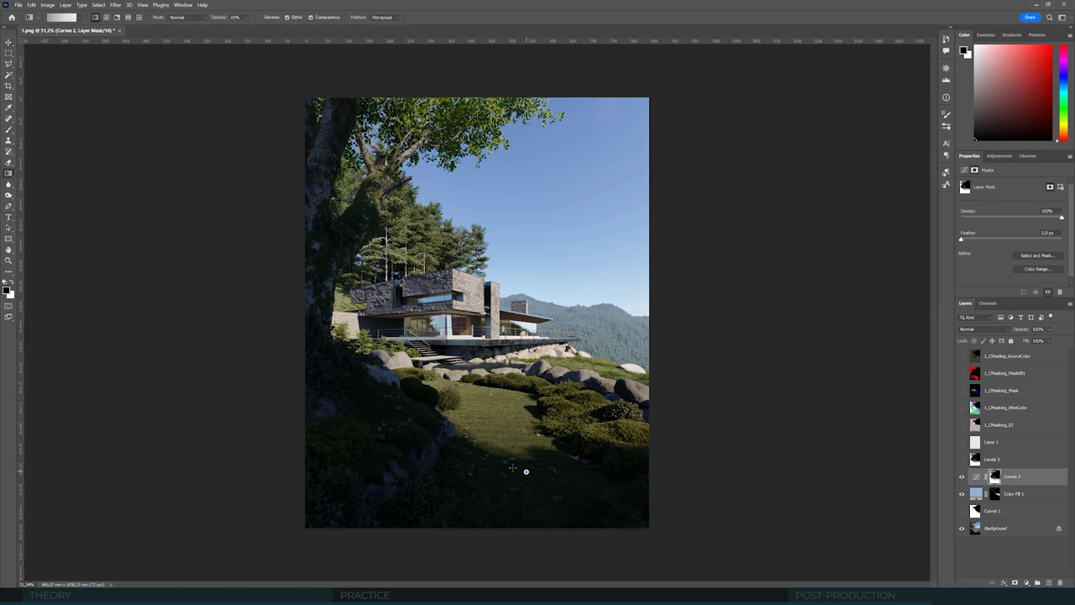
pyautogui.moveTo(351, 394); pyautogui.dragTo(449, 456)
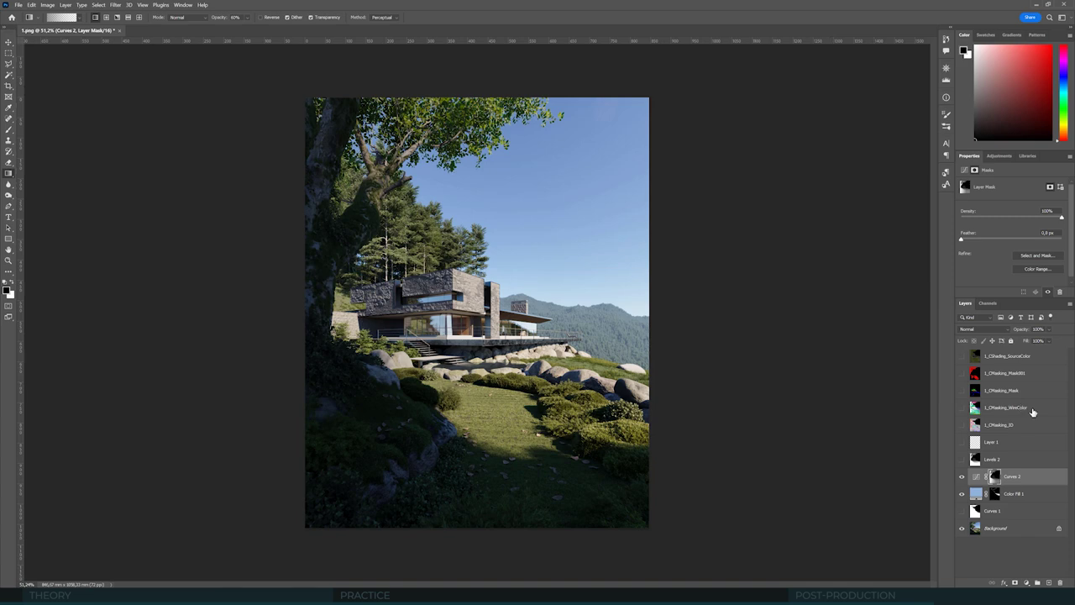
# Step: Switch the Curves 2 layer off and on to compare the foreground darkening across the image
pyautogui.click(962, 476)
pyautogui.click(962, 476)
pyautogui.keyDown('alt'); pyautogui.scroll(3, 476, 315); pyautogui.keyUp('alt')
pyautogui.keyDown('alt'); pyautogui.scroll(-2, 477, 314); pyautogui.keyUp('alt')
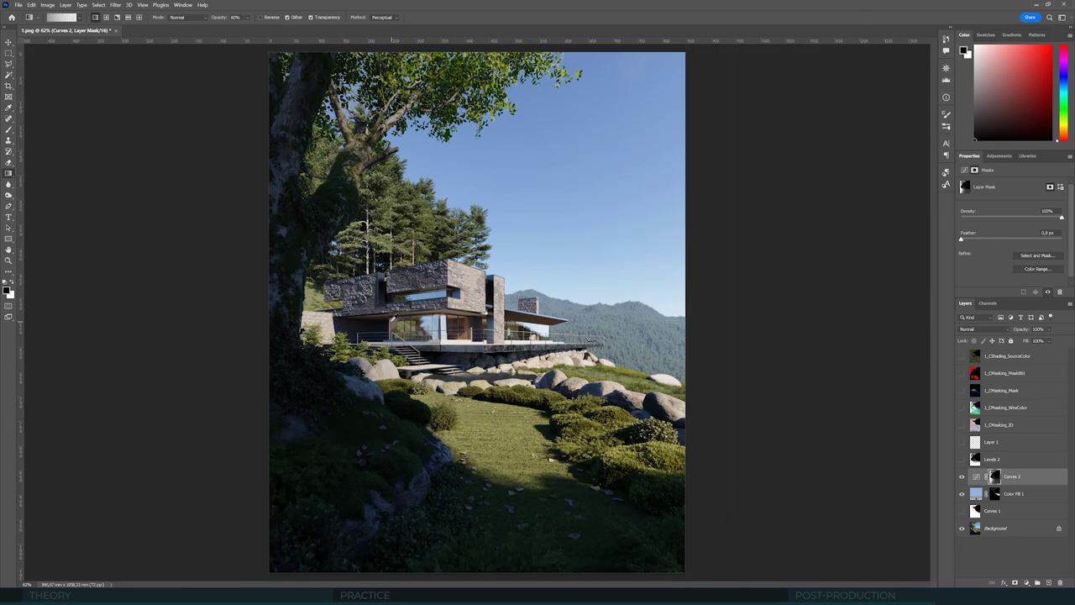
pyautogui.click(963, 478)
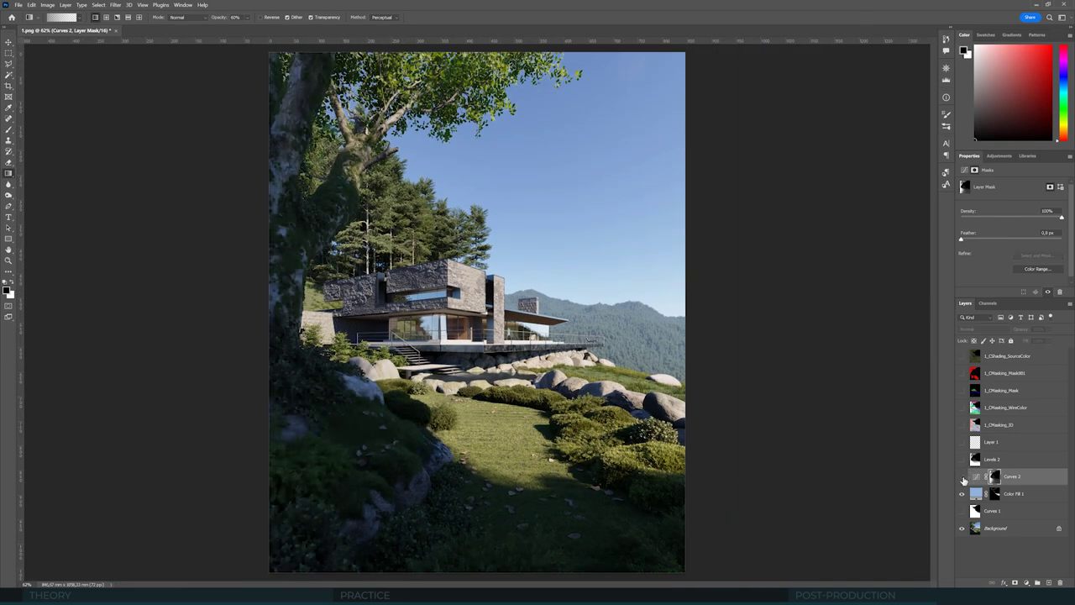
pyautogui.click(962, 477)
pyautogui.click(962, 476)
pyautogui.click(962, 476)
pyautogui.click(962, 476)
pyautogui.click(962, 477)
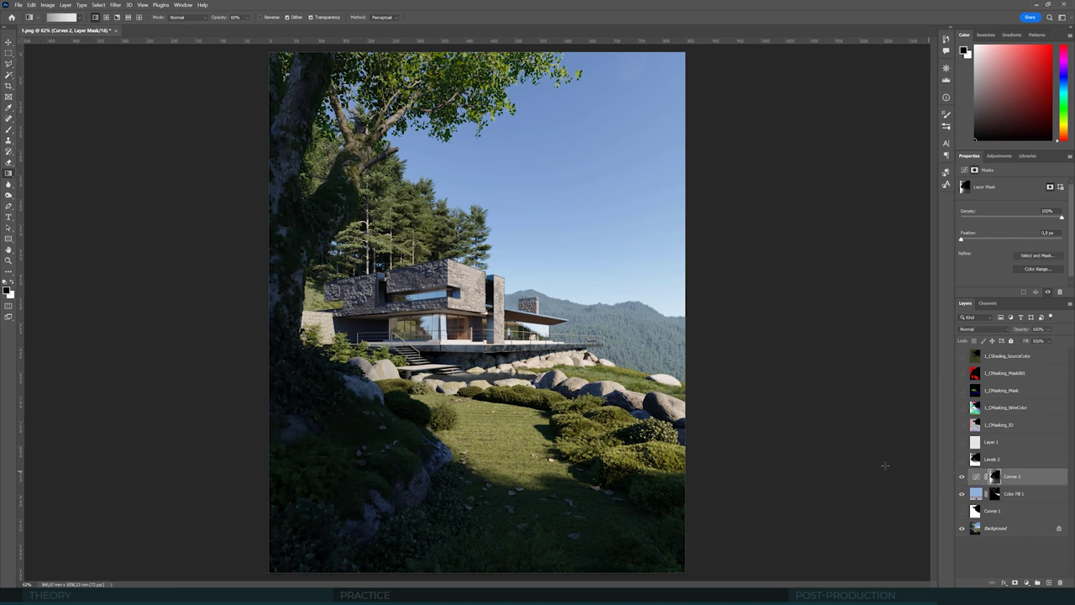
# Step: Examine the tree trunk, house and foreground up close and in full view with Curves 2 hidden and shown
pyautogui.keyDown('alt'); pyautogui.scroll(2, 281, 205); pyautogui.keyUp('alt')
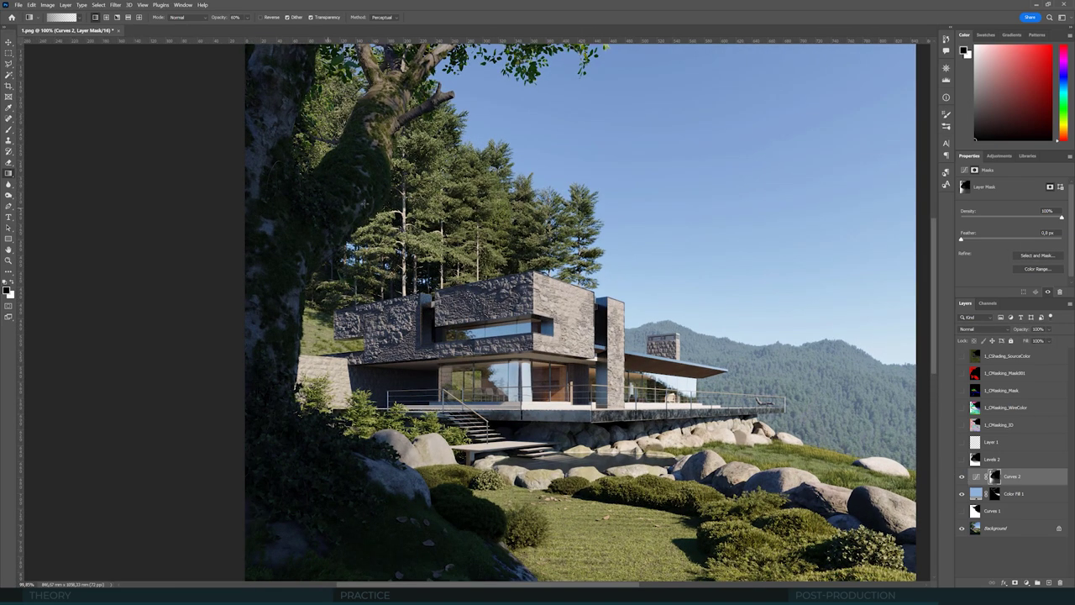
pyautogui.click(962, 476)
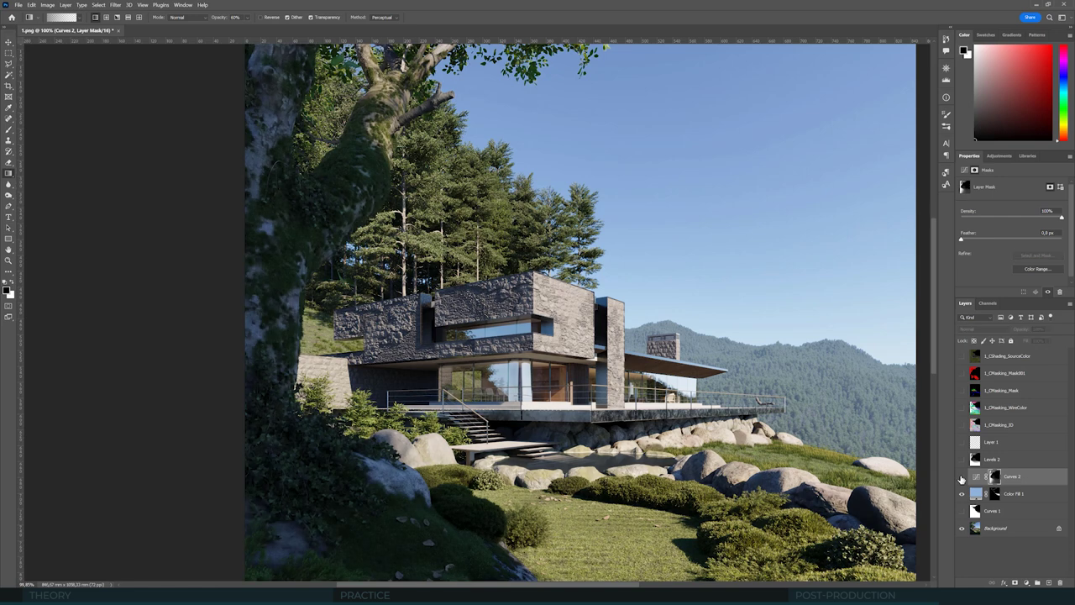
pyautogui.scroll(1, 265, 290)
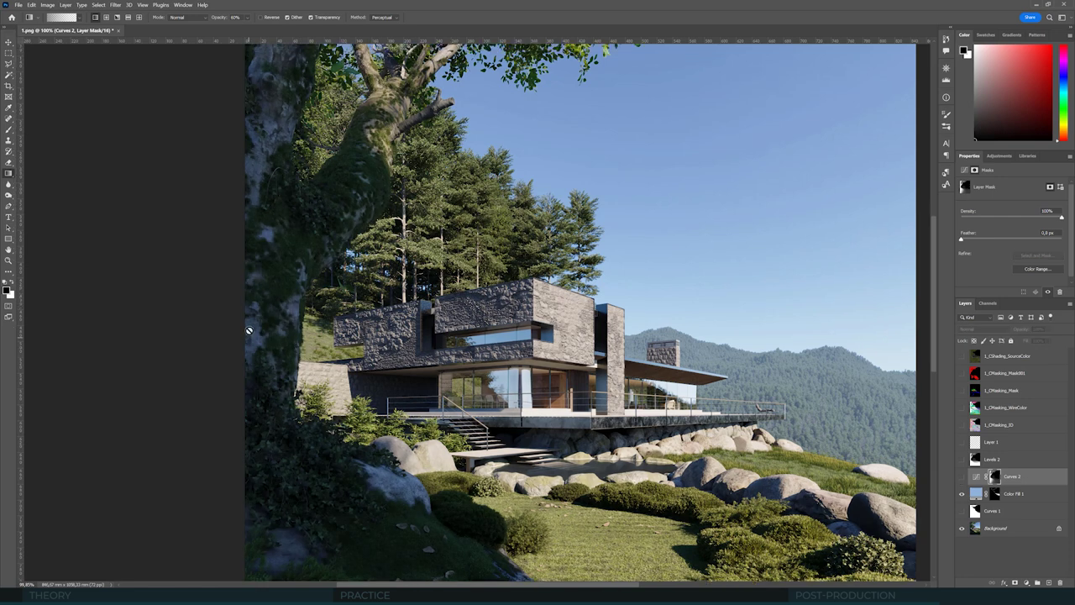
pyautogui.scroll(4, 284, 99)
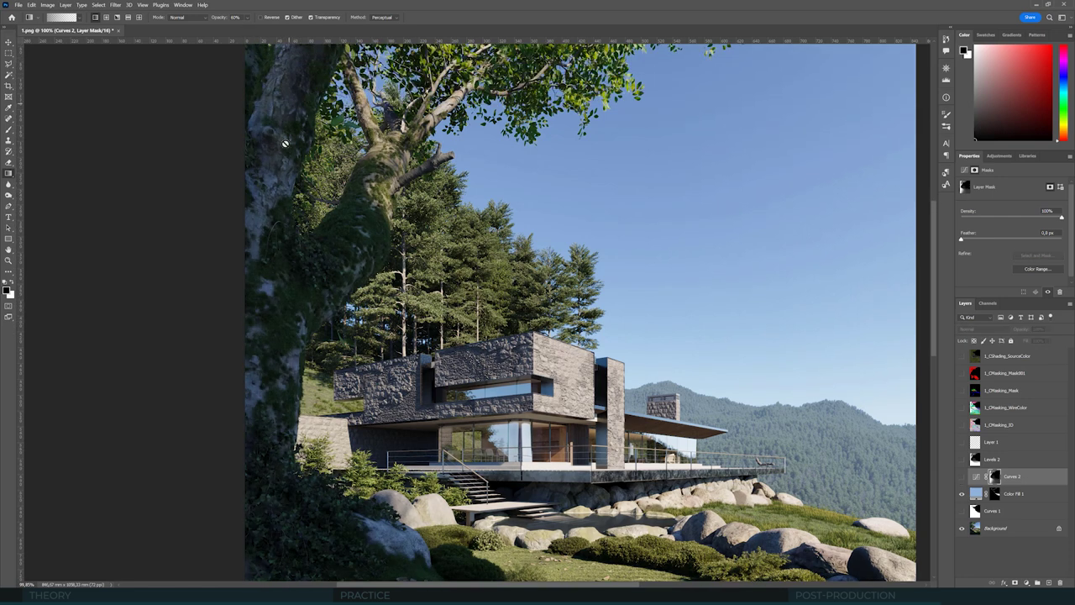
pyautogui.scroll(-3, 281, 281)
pyautogui.scroll(-5, 282, 282)
pyautogui.keyDown('alt'); pyautogui.scroll(-4, 294, 310); pyautogui.keyUp('alt')
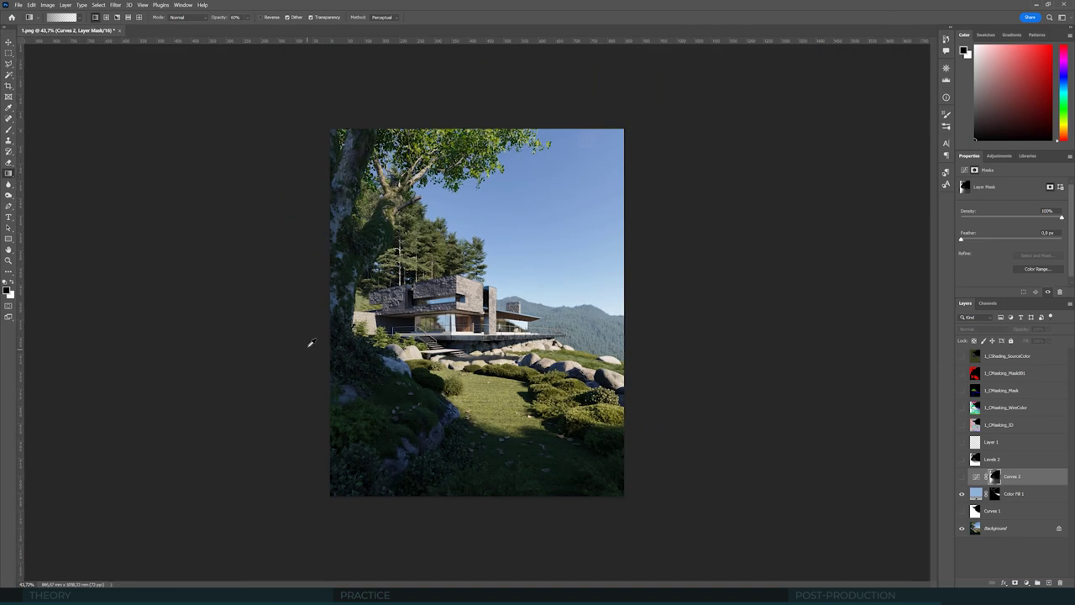
pyautogui.keyDown('alt'); pyautogui.scroll(2, 348, 411); pyautogui.keyUp('alt')
pyautogui.click(962, 476)
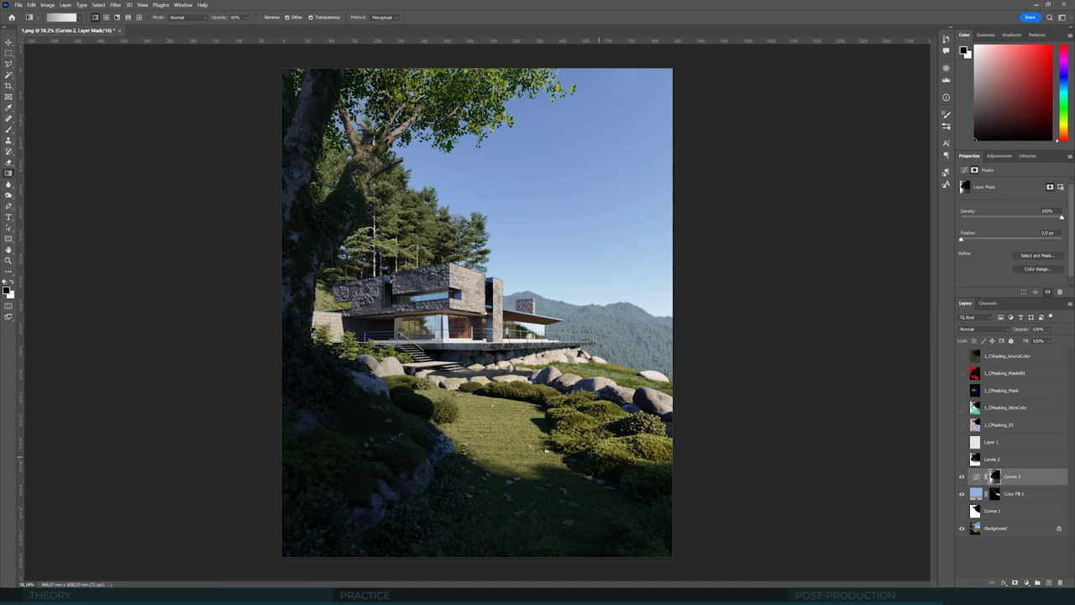
pyautogui.keyDown('alt'); pyautogui.scroll(2, 353, 349); pyautogui.keyUp('alt')
pyautogui.keyDown('alt'); pyautogui.scroll(-2, 553, 460); pyautogui.keyUp('alt')
pyautogui.keyDown('alt'); pyautogui.scroll(1, 553, 460); pyautogui.keyUp('alt')
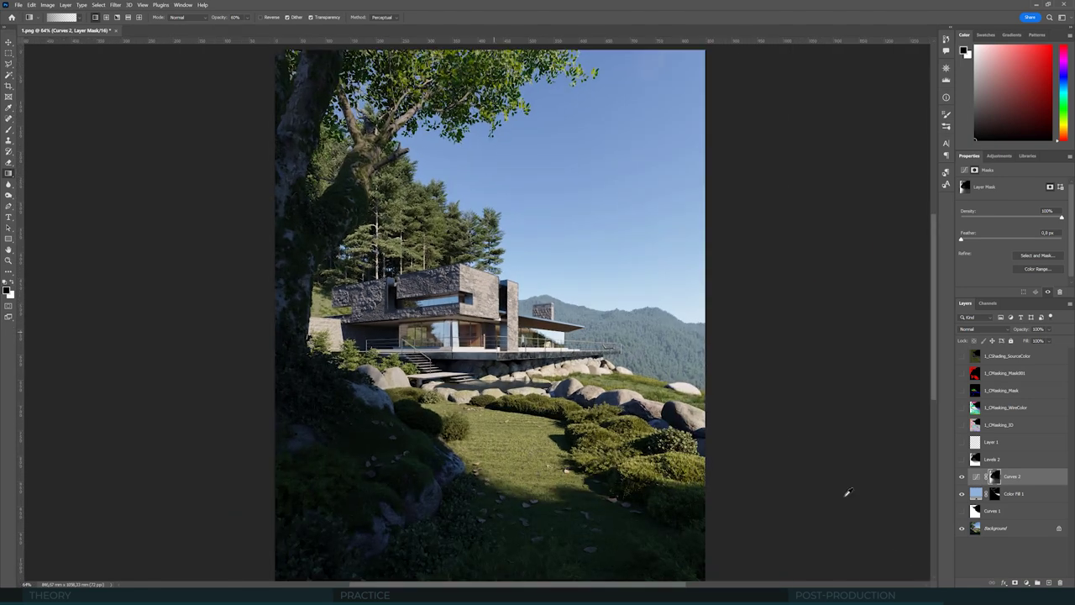
# Step: Set the black Underlying Layer value of Curves 2's Blend If range to 63 to protect the darkest foreground areas
pyautogui.click(1004, 583)
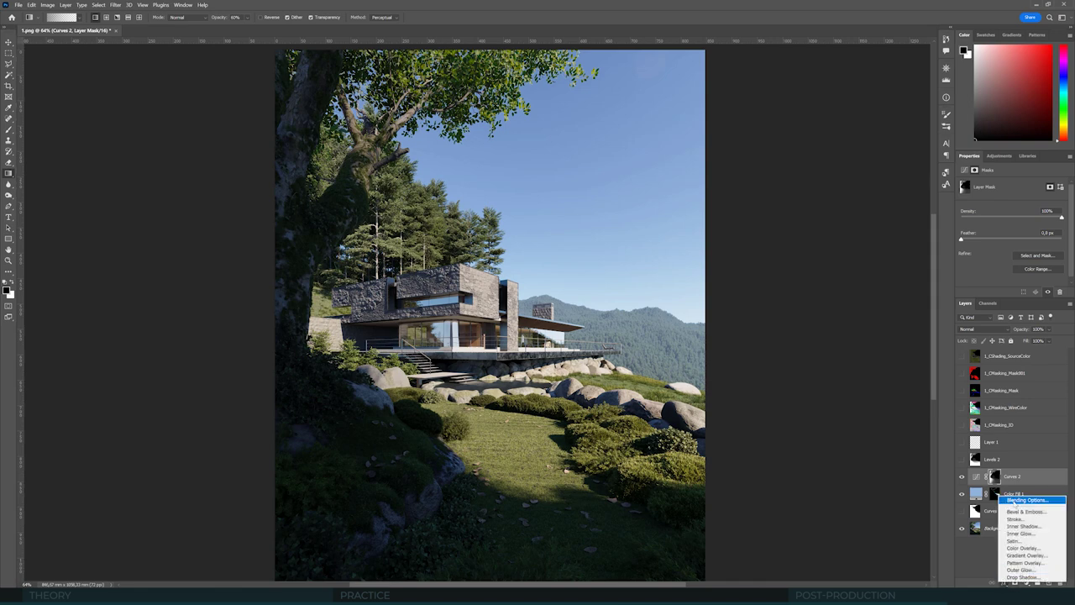
pyautogui.click(1014, 502)
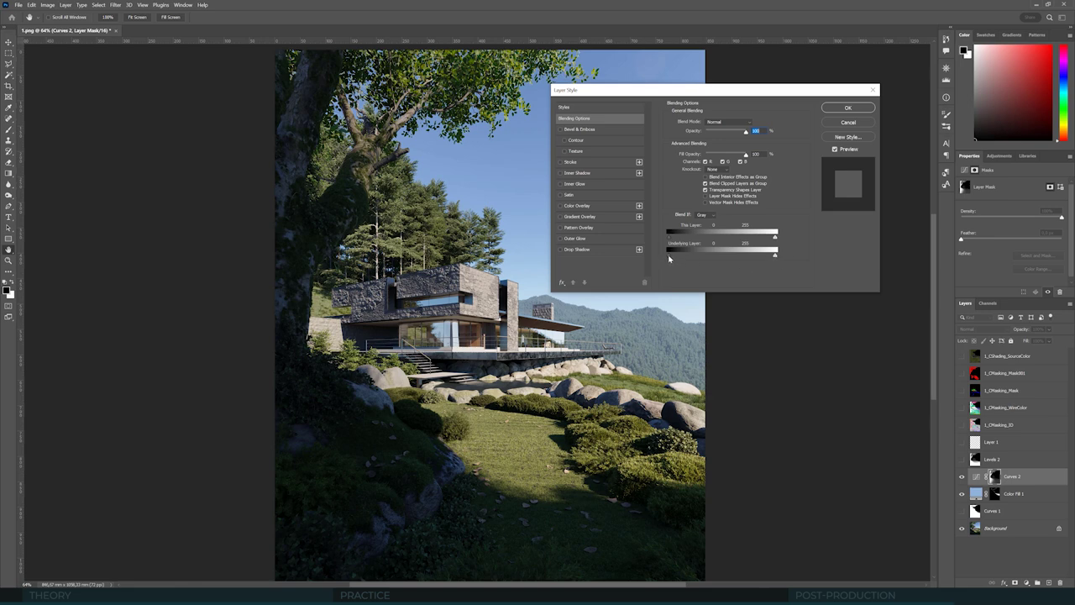
pyautogui.moveTo(674, 258)
pyautogui.mouseDown()
pyautogui.moveTo(707, 260)
pyautogui.moveTo(694, 259)
pyautogui.mouseUp()
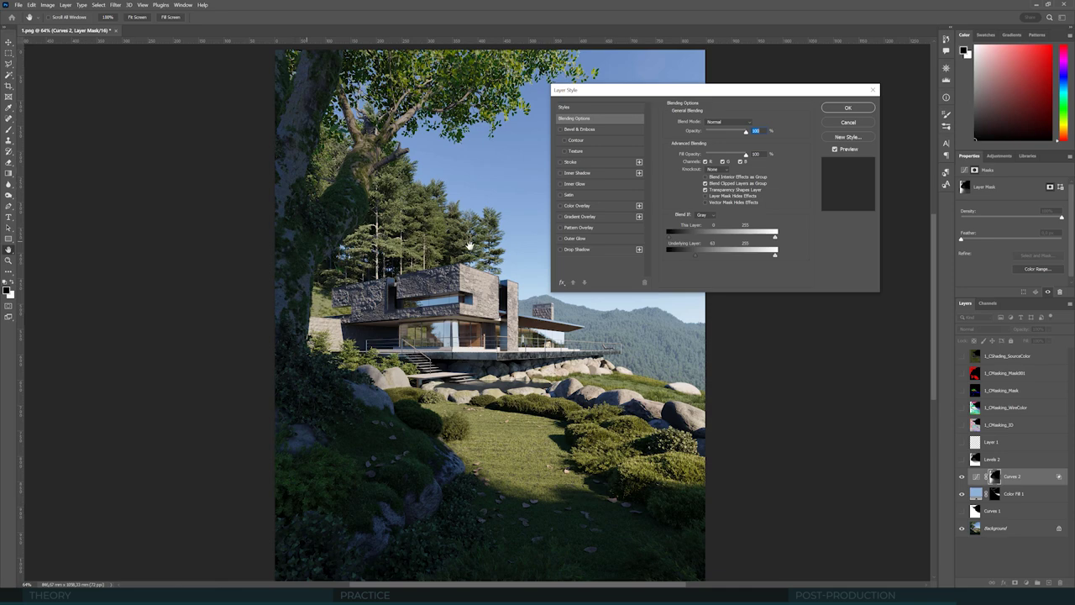
pyautogui.click(863, 108)
# Step: Compare the tree trunk and house up close with Curves 2 hidden and shown
pyautogui.click(962, 476)
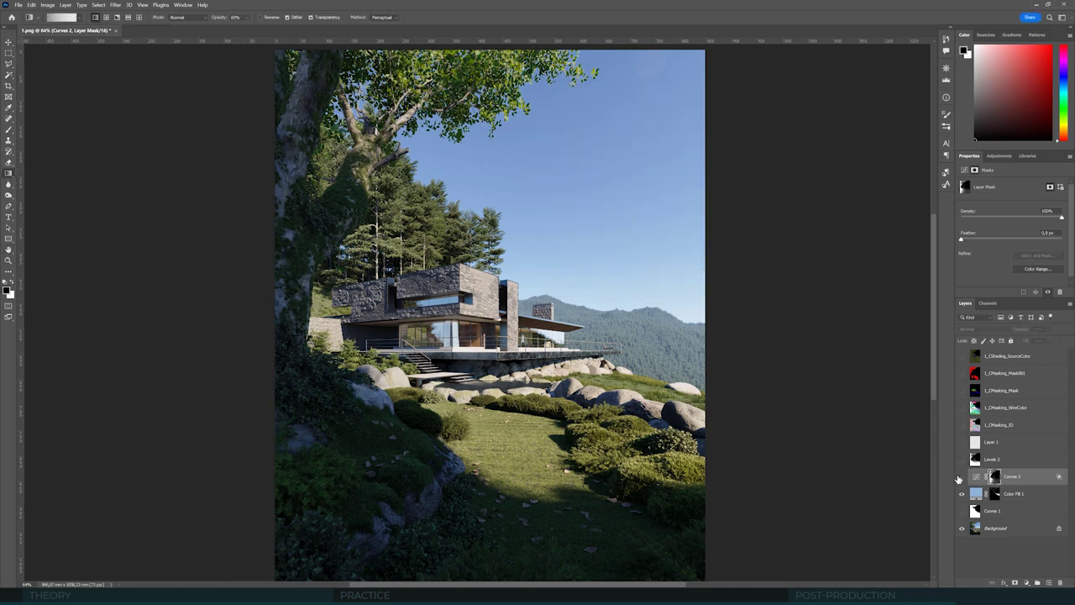
pyautogui.keyDown('alt'); pyautogui.scroll(6, 292, 263); pyautogui.keyUp('alt')
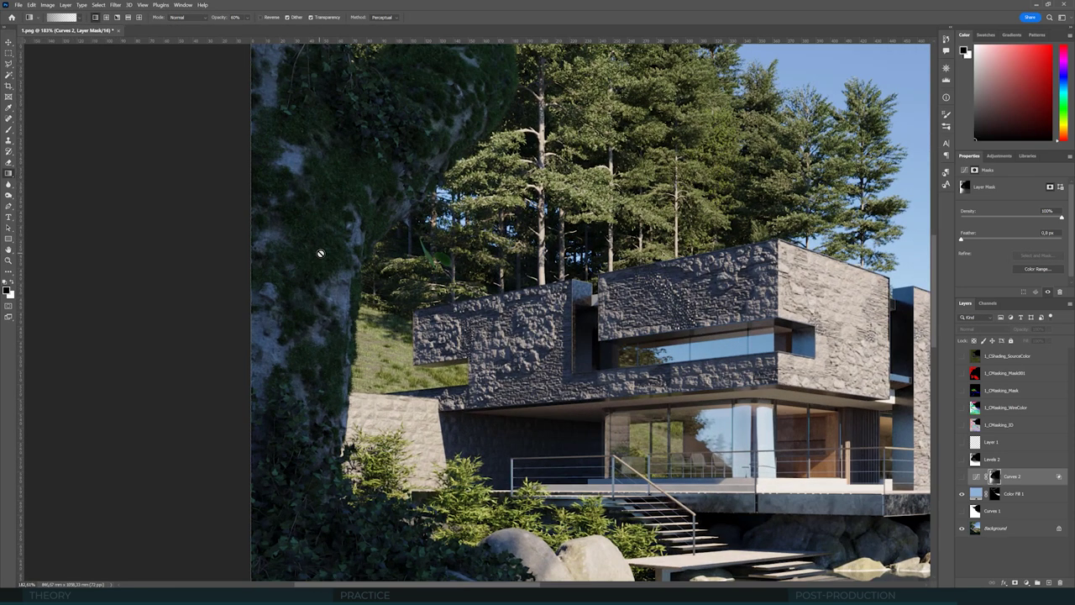
pyautogui.click(962, 476)
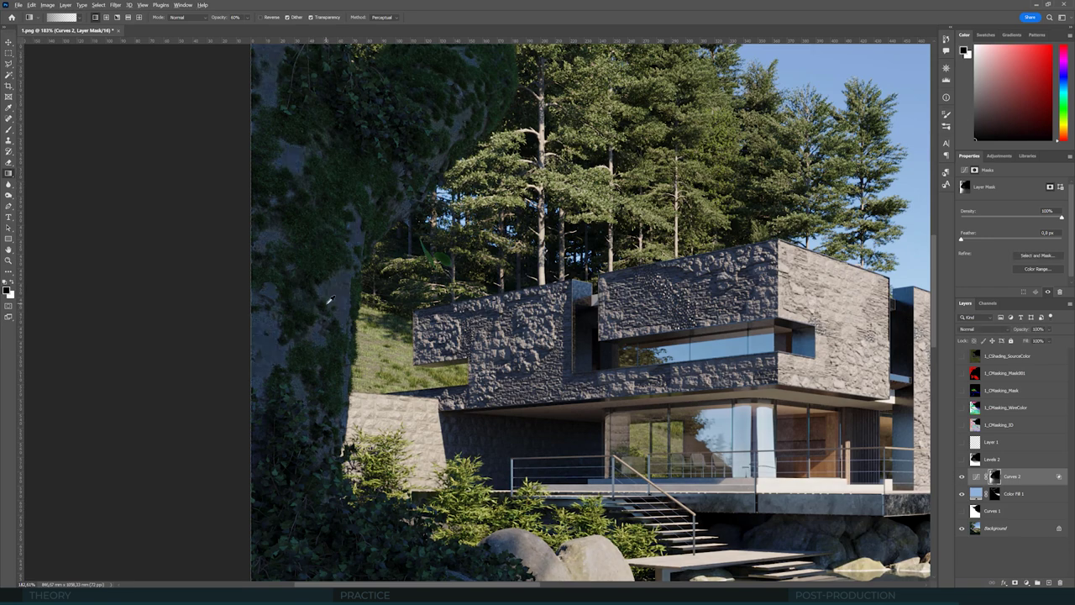
pyautogui.keyDown('alt'); pyautogui.scroll(3, 297, 312); pyautogui.keyUp('alt')
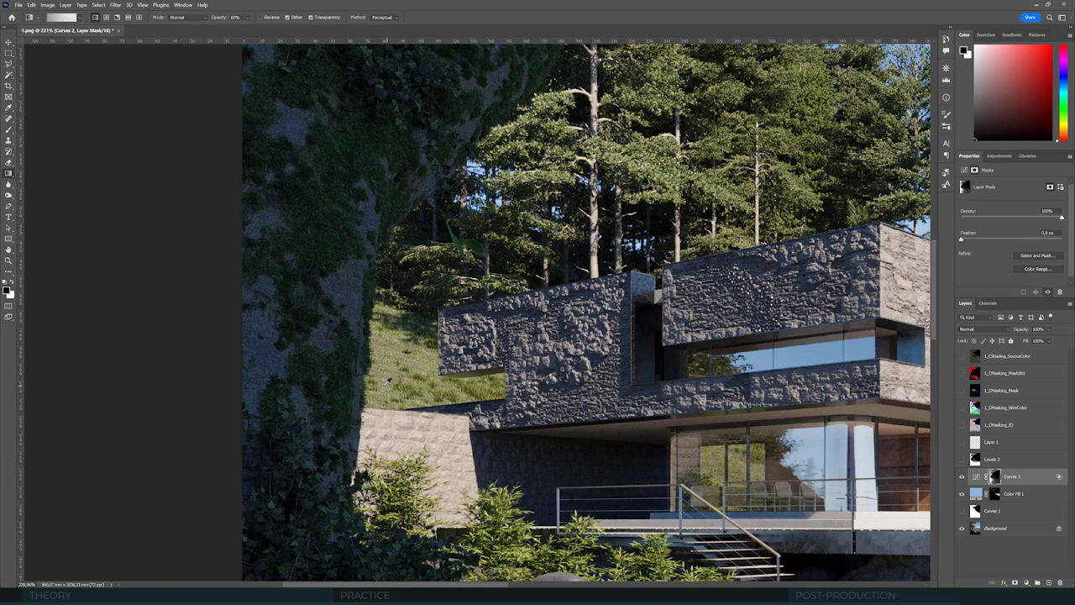
pyautogui.keyDown('alt'); pyautogui.scroll(4, 292, 338); pyautogui.keyUp('alt')
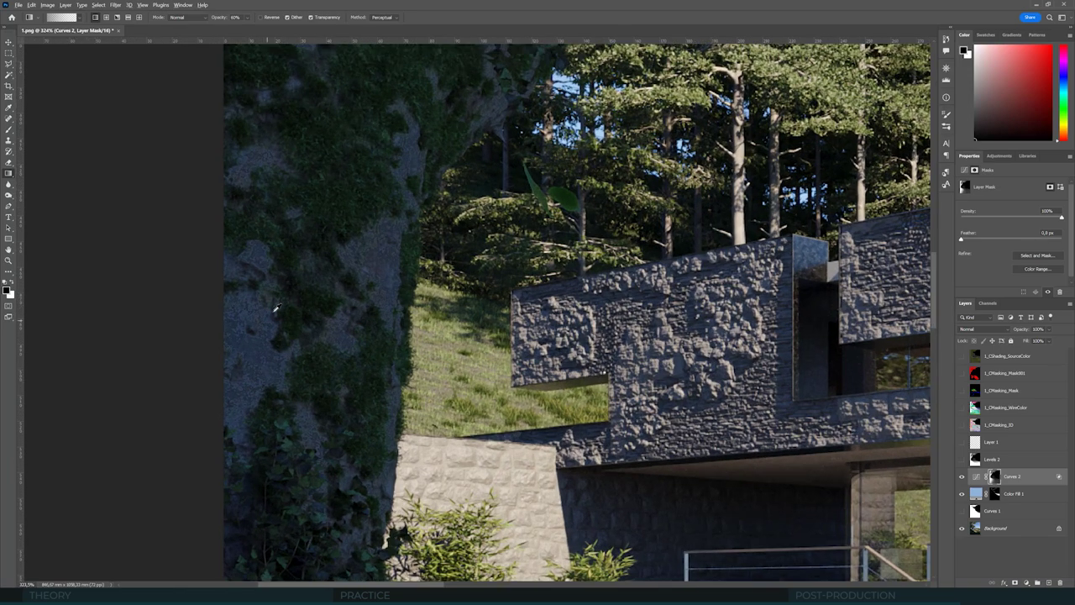
pyautogui.keyDown('alt'); pyautogui.scroll(3, 306, 367); pyautogui.keyUp('alt')
pyautogui.keyDown('alt'); pyautogui.scroll(-6, 283, 302); pyautogui.keyUp('alt')
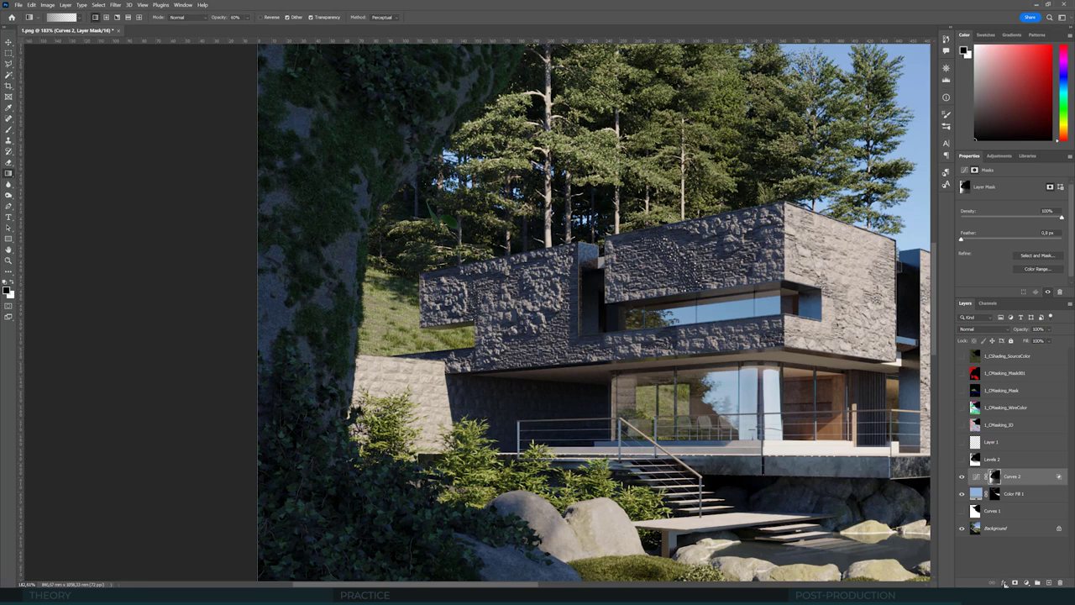
# Step: Split the black Underlying Layer slider in Curves 2's Blend If range to soften the shadow transition
pyautogui.click(1004, 584)
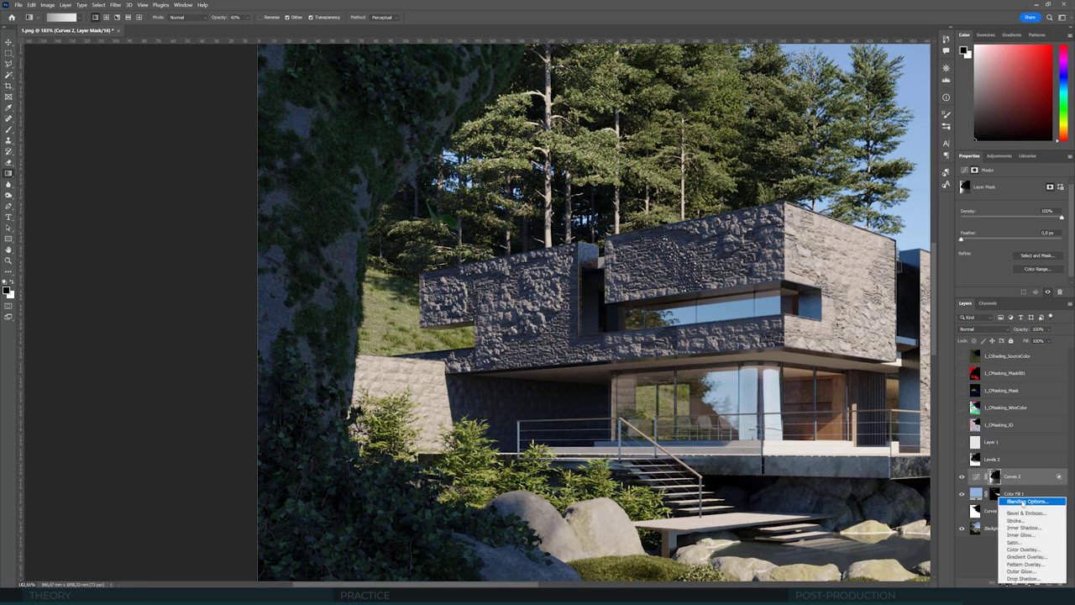
pyautogui.click(1017, 502)
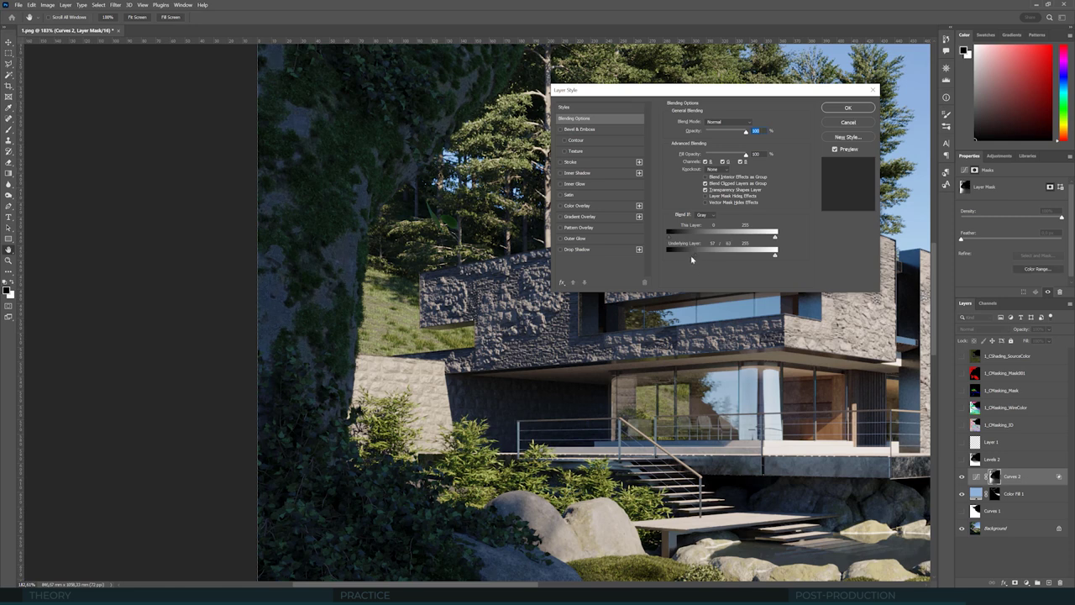
pyautogui.moveTo(687, 260)
pyautogui.mouseDown()
pyautogui.moveTo(702, 259)
pyautogui.moveTo(687, 260)
pyautogui.mouseUp()
pyautogui.click(852, 109)
pyautogui.press('g')
pyautogui.keyDown('alt'); pyautogui.scroll(-5, 692, 358); pyautogui.keyUp('alt')
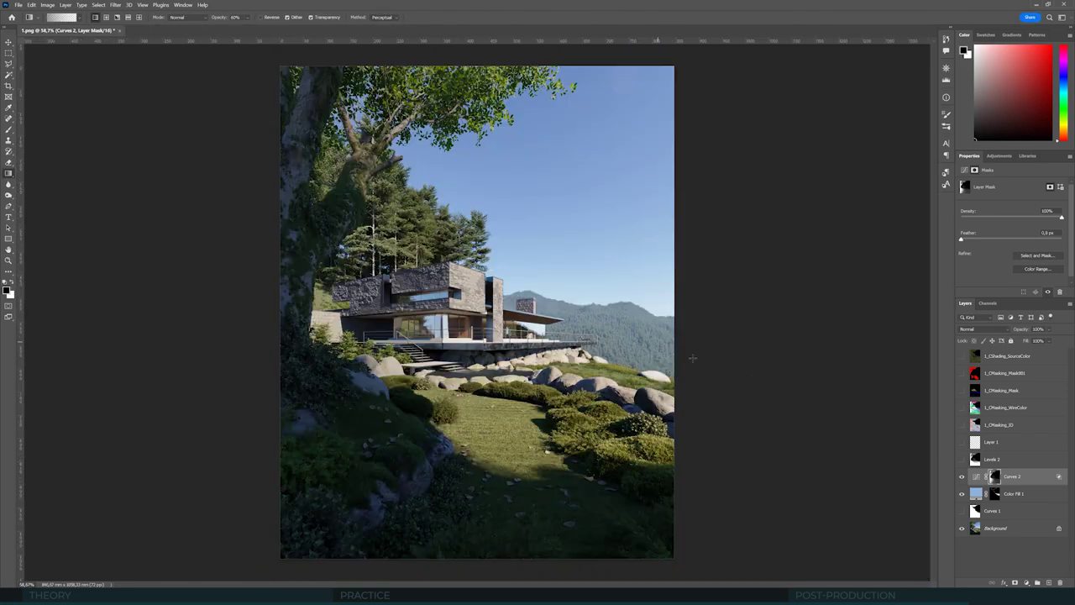
# Step: Toggle Curves 2 repeatedly to judge the softened foreground darkening across the full image
pyautogui.click(962, 476)
pyautogui.click(962, 477)
pyautogui.click(962, 477)
pyautogui.click(962, 477)
pyautogui.click(962, 476)
pyautogui.click(962, 477)
pyautogui.click(962, 476)
pyautogui.click(962, 476)
pyautogui.click(962, 477)
pyautogui.click(962, 476)
pyautogui.click(962, 477)
pyautogui.click(962, 476)
pyautogui.keyDown('alt'); pyautogui.scroll(3, 270, 293); pyautogui.keyUp('alt')
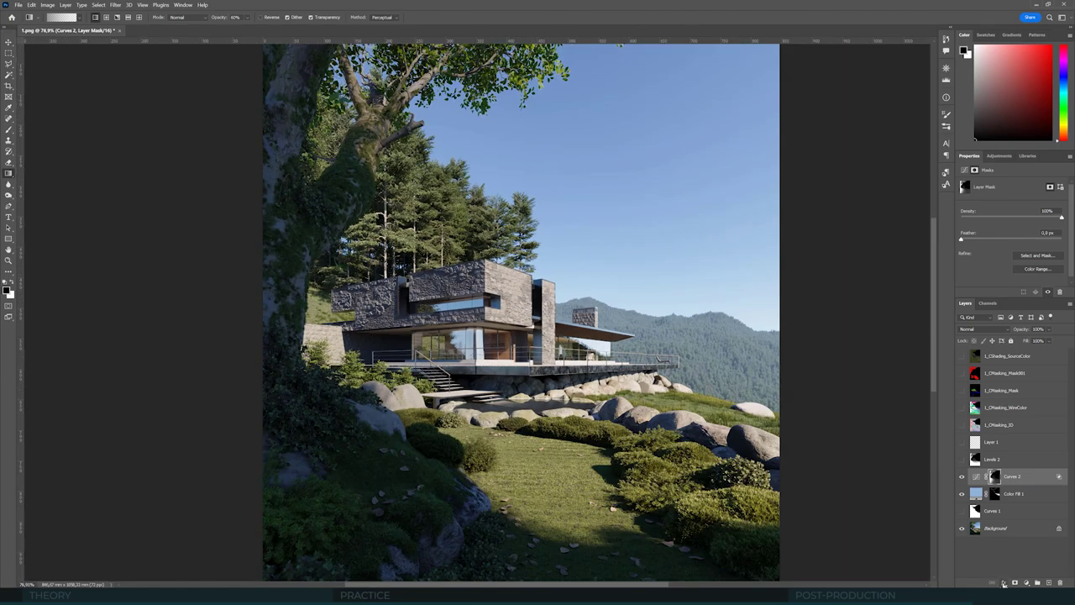
# Step: Set the split black Underlying Layer values of Curves 2's Blend If range to about 21 / 73
pyautogui.click(1004, 583)
pyautogui.click(882, 339)
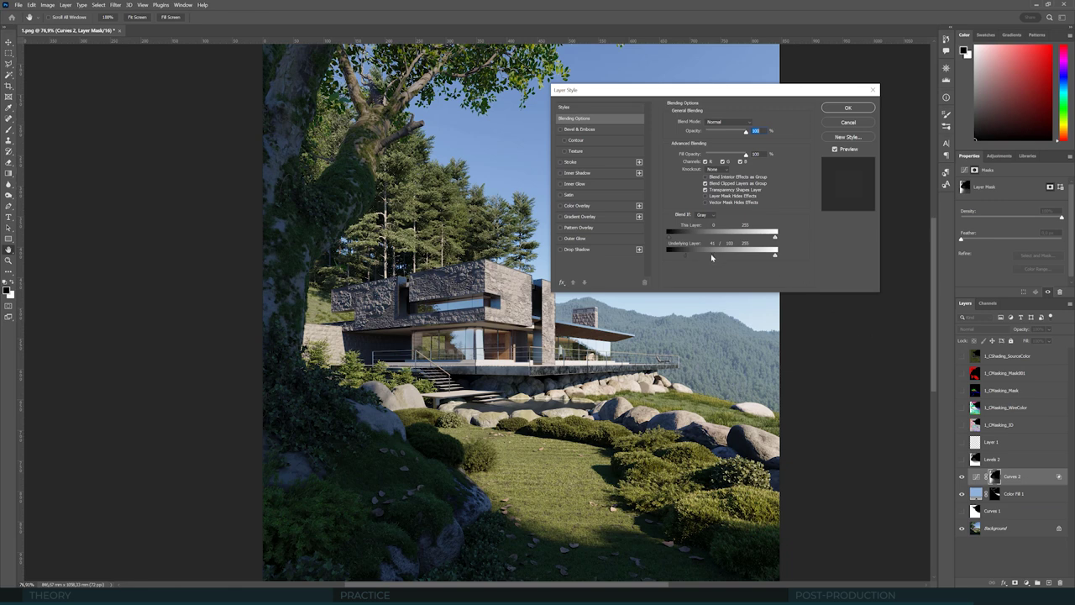
pyautogui.moveTo(705, 256); pyautogui.dragTo(677, 259)
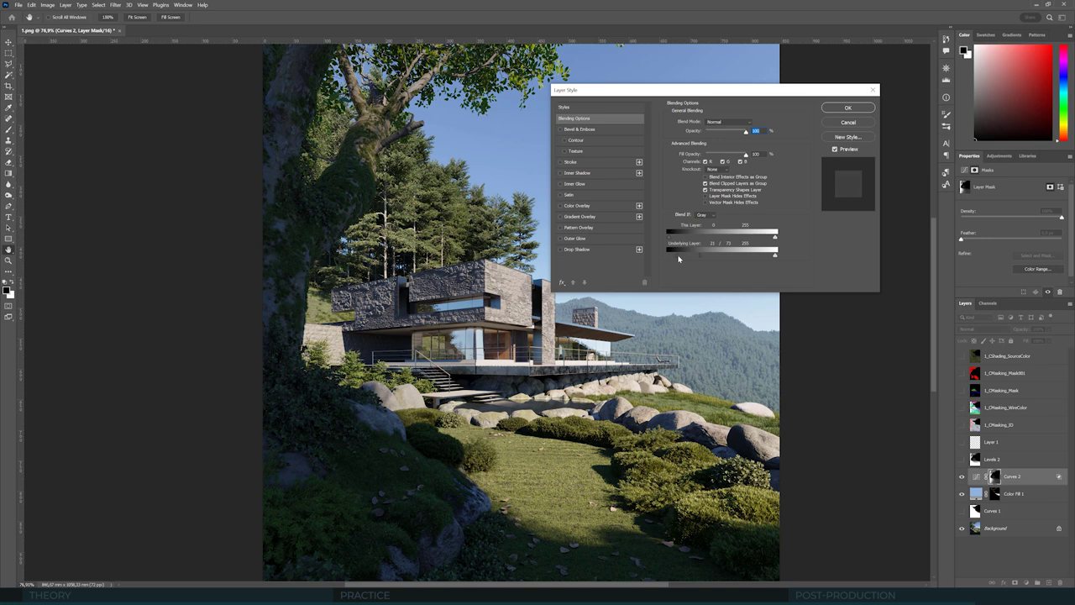
pyautogui.click(848, 108)
pyautogui.press('g')
pyautogui.keyDown('alt'); pyautogui.scroll(-3, 701, 260); pyautogui.keyUp('alt')
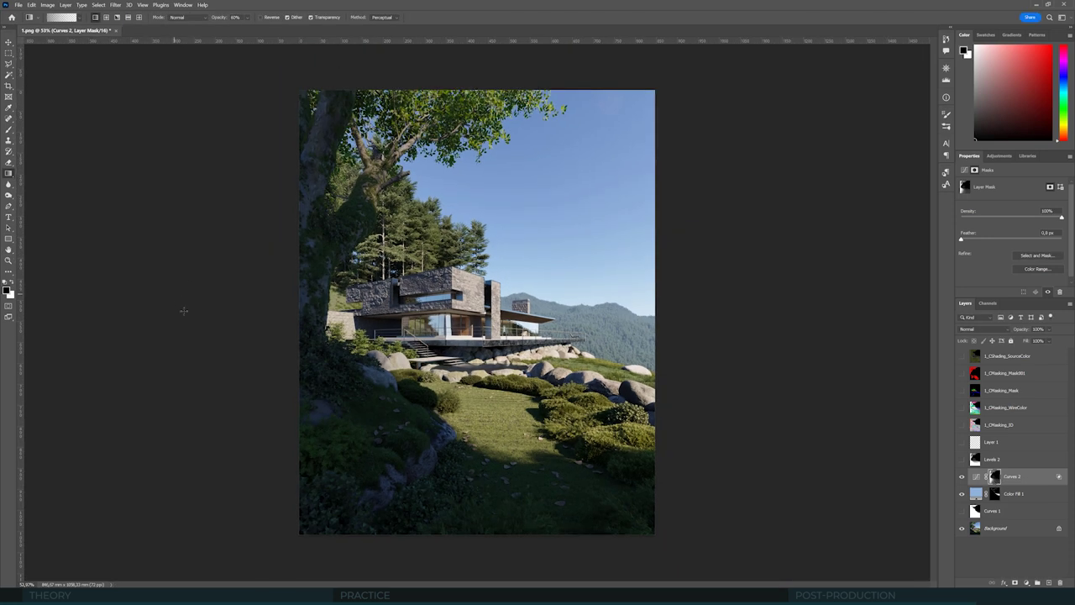
# Step: Switch the Gradient tool to a radial gradient and compare the image with Curves 2 hidden and shown
pyautogui.click(962, 476)
pyautogui.click(962, 476)
pyautogui.click(95, 17)
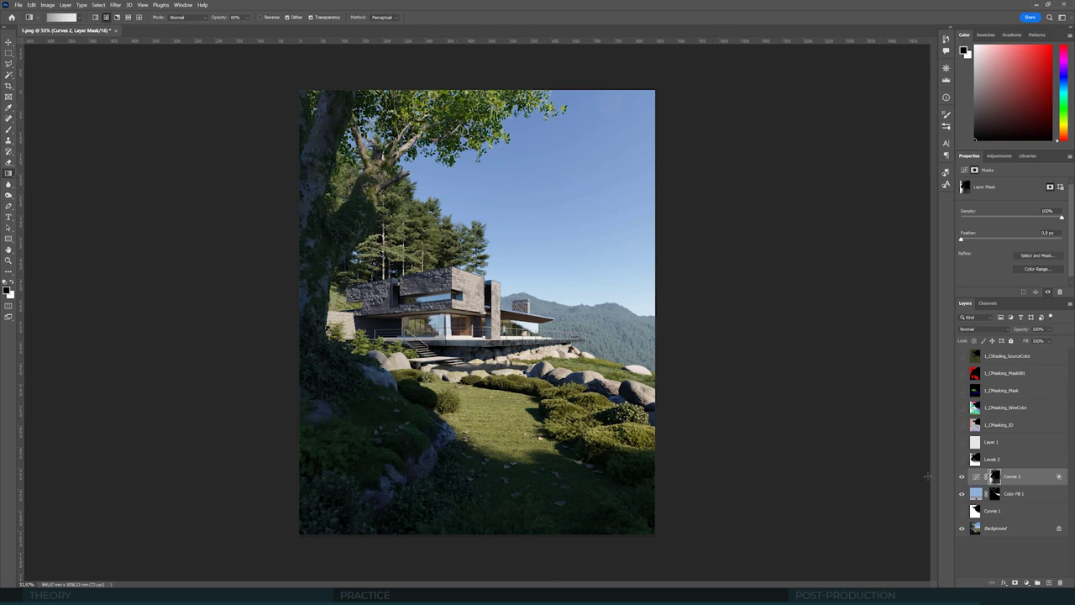
pyautogui.keyDown('alt'); pyautogui.scroll(-2, 888, 469); pyautogui.keyUp('alt')
pyautogui.keyDown('alt'); pyautogui.scroll(-1, 897, 475); pyautogui.keyUp('alt')
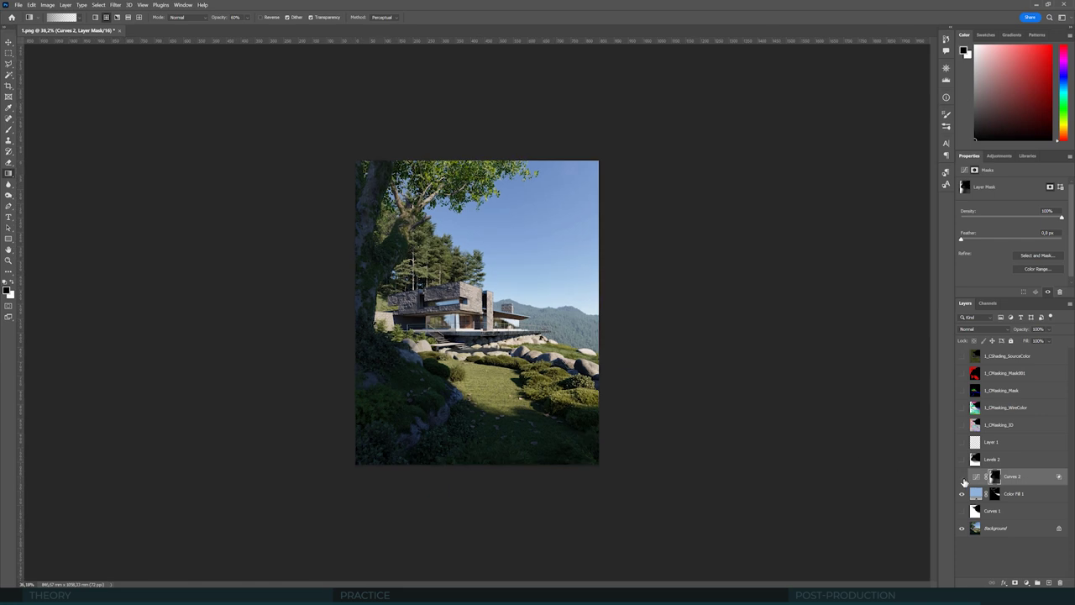
pyautogui.click(963, 476)
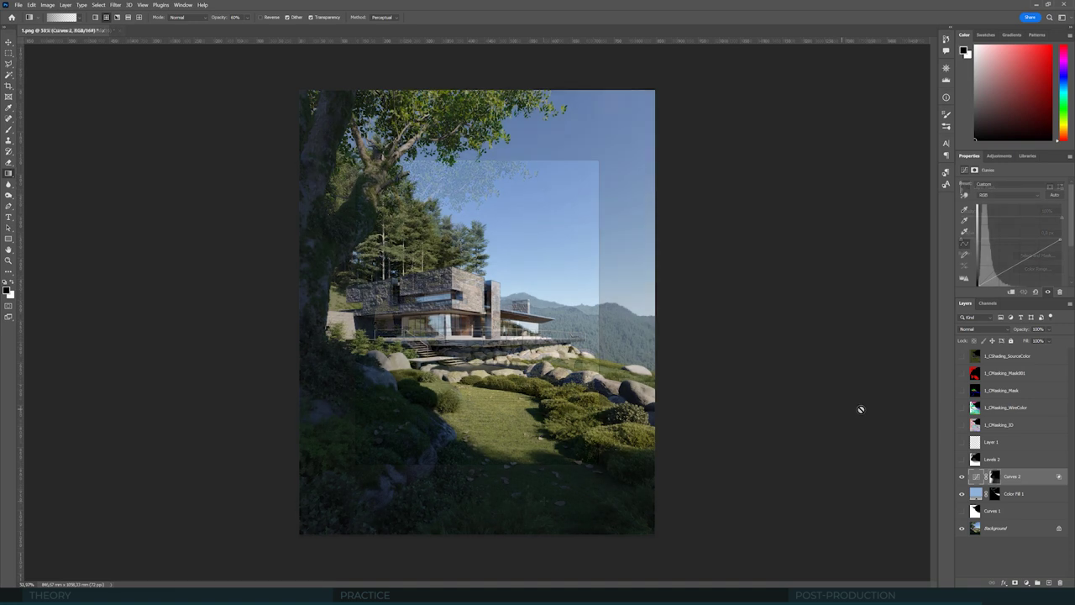
# Step: Inspect the color channels of the 1_CMasking_Mask layer and load its Blue channel as a selection of the rocks
pyautogui.click(962, 391)
pyautogui.click(1004, 391)
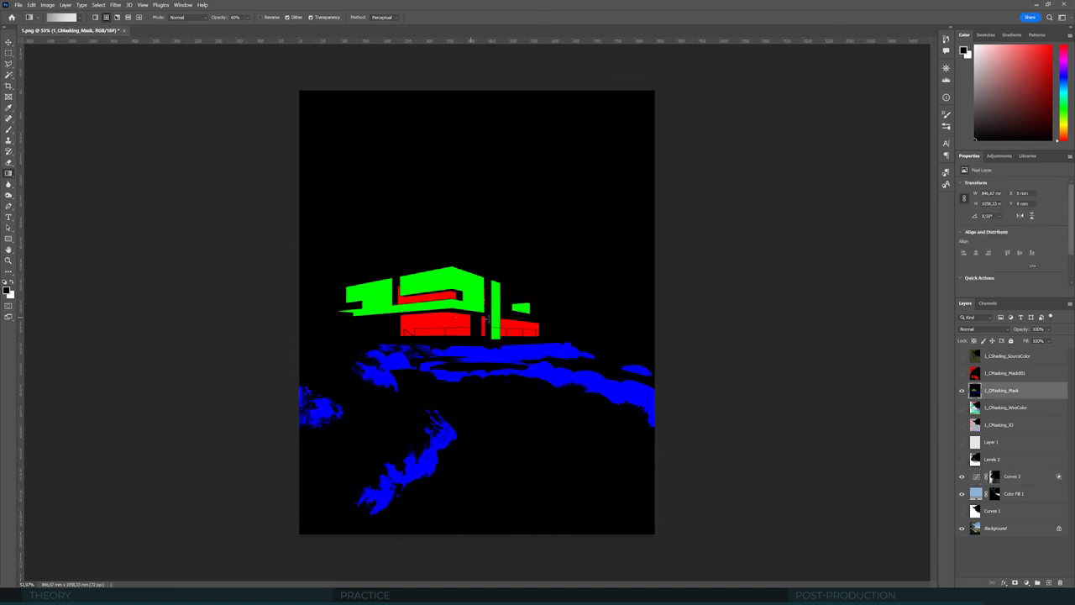
pyautogui.click(988, 303)
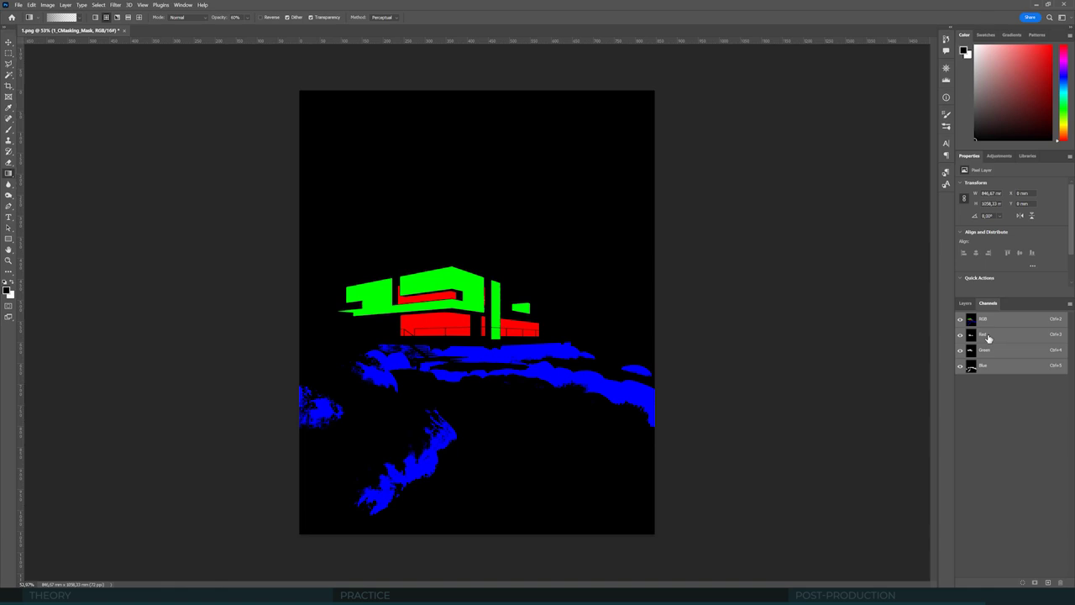
pyautogui.click(985, 335)
pyautogui.click(998, 351)
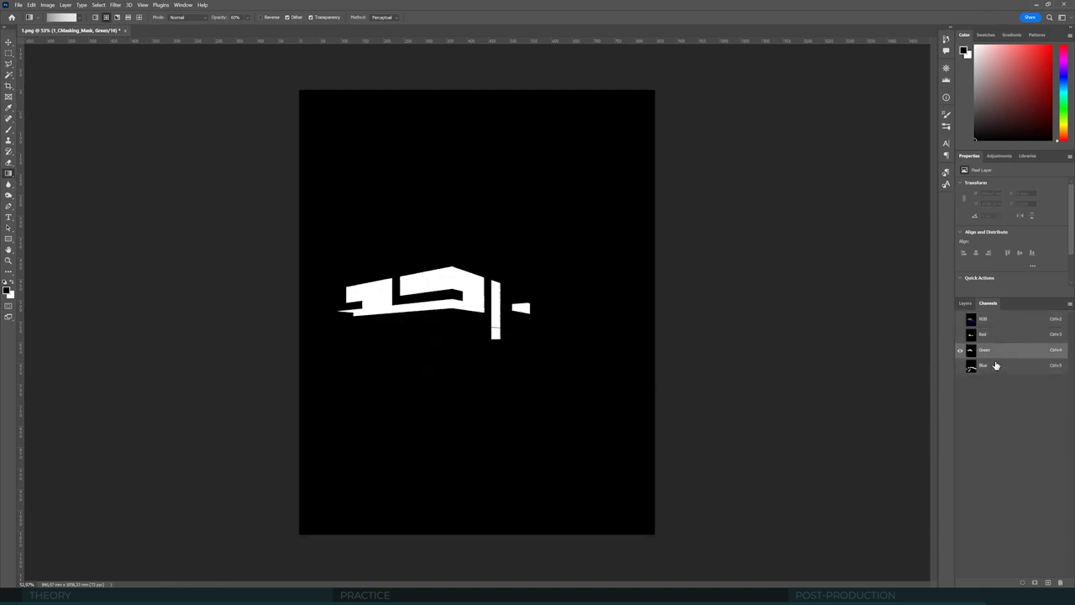
pyautogui.click(994, 370)
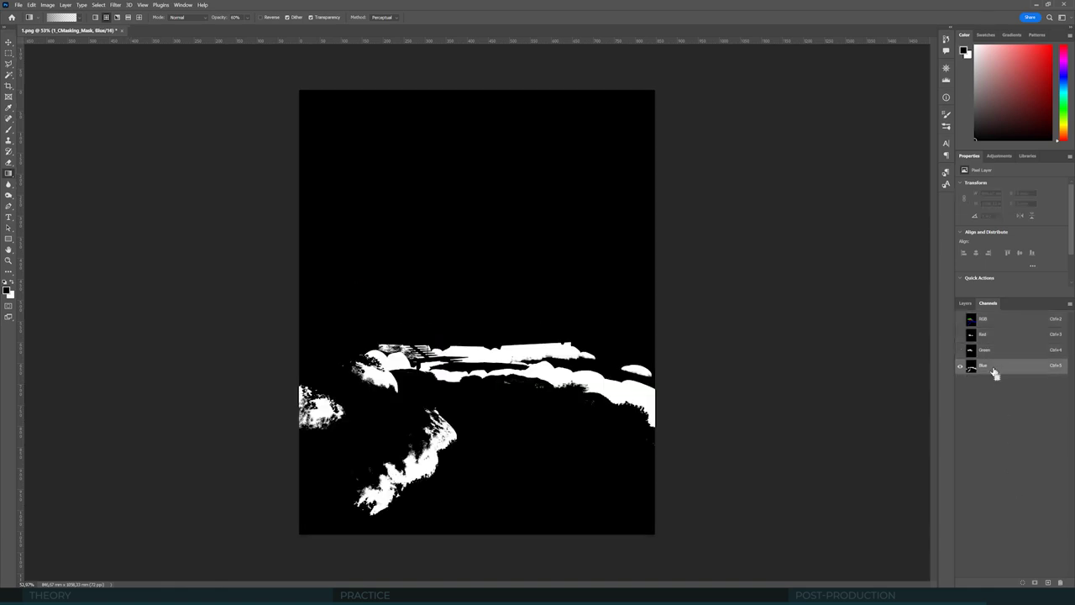
pyautogui.click(987, 323)
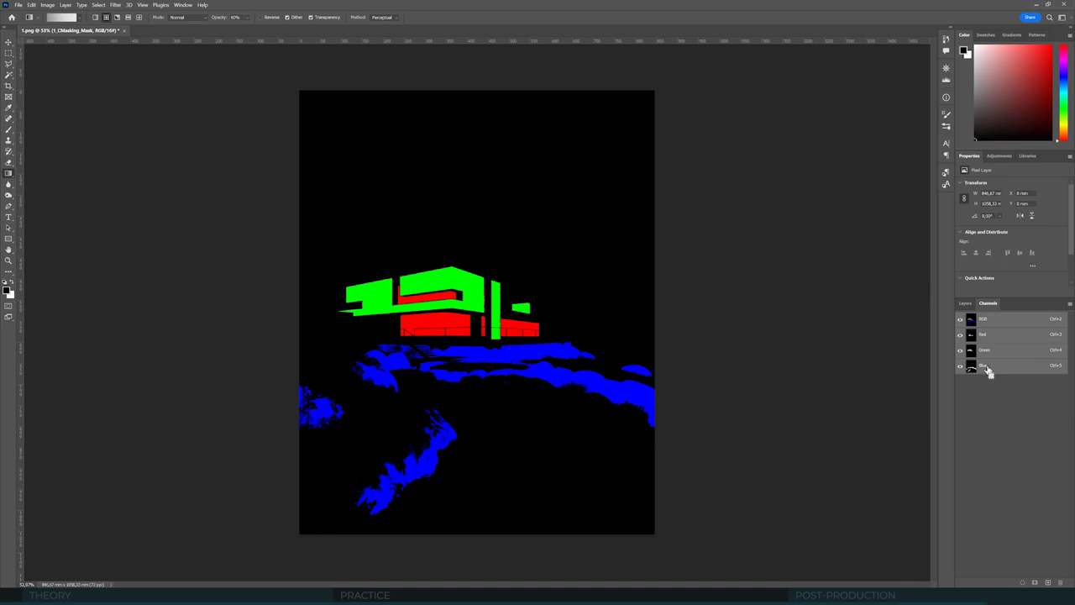
pyautogui.keyDown('ctrl'); pyautogui.click(989, 371); pyautogui.keyUp('ctrl')
pyautogui.click(965, 302)
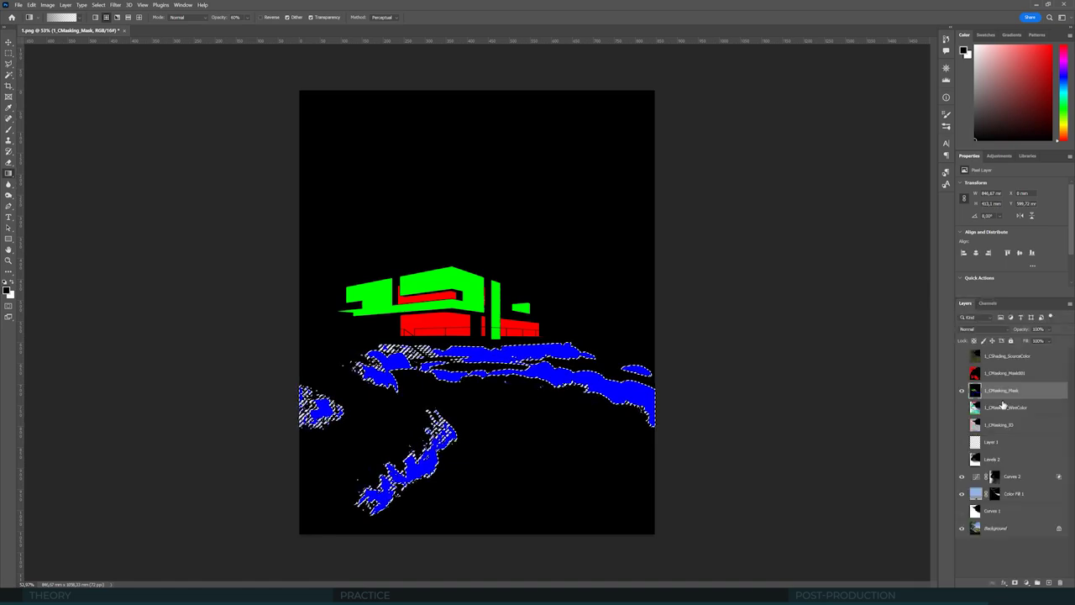
# Step: Hide the 1_CMasking_Mask pass and add a Curves adjustment above Curves 2, masked by the rock selection
pyautogui.click(962, 390)
pyautogui.click(995, 476)
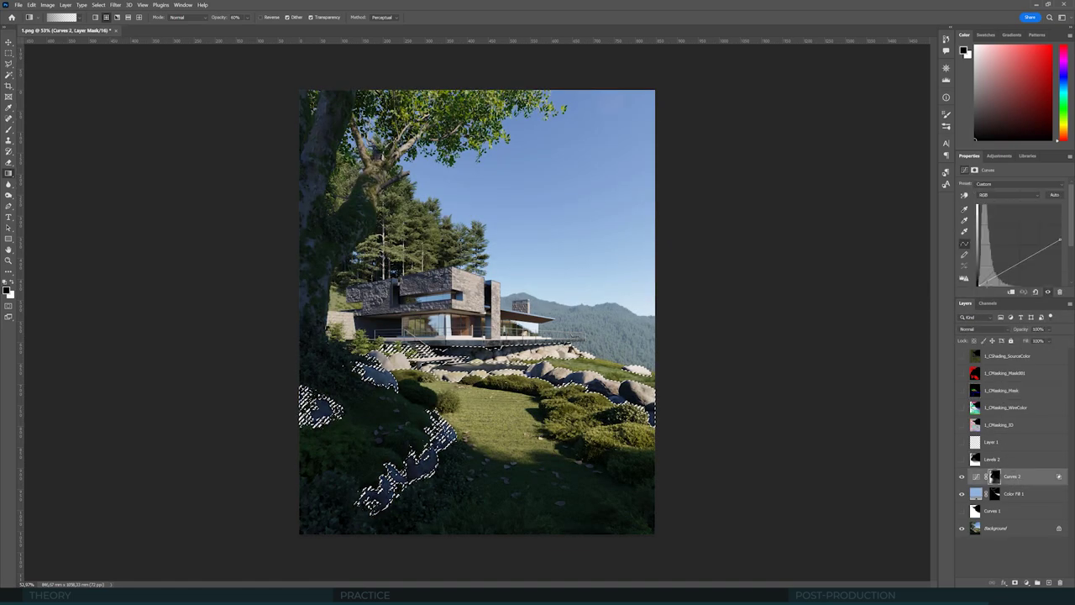
pyautogui.click(1000, 155)
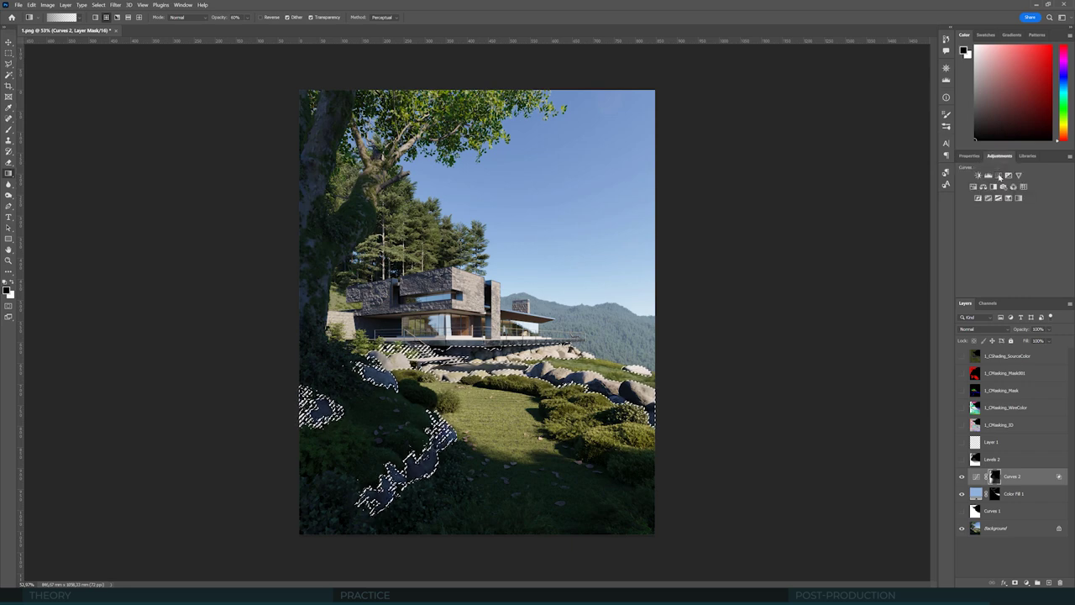
pyautogui.click(999, 175)
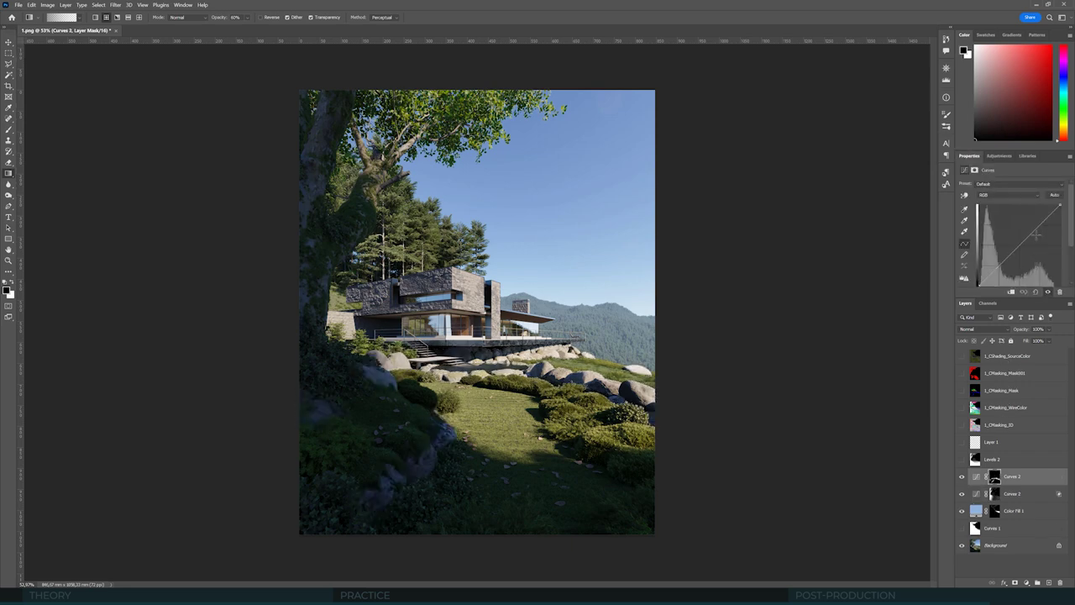
# Step: Bend the rock curve slightly downward in the upper tones with a midtone anchor point, and compare the rocks before and after
pyautogui.moveTo(1038, 235); pyautogui.dragTo(1013, 254)
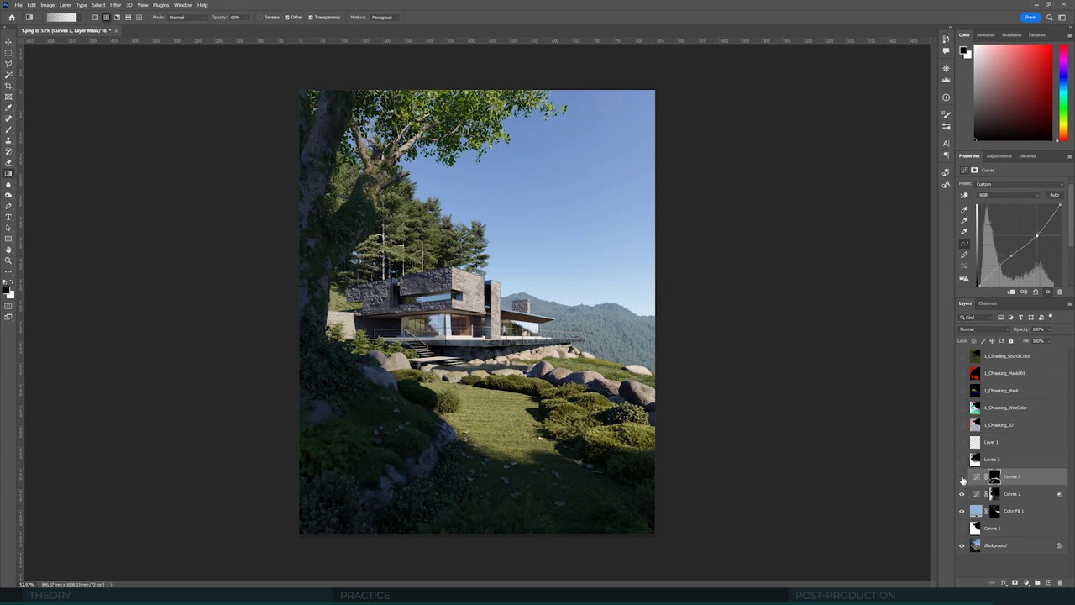
pyautogui.click(962, 477)
pyautogui.click(962, 476)
pyautogui.keyDown('alt'); pyautogui.scroll(1, 592, 348); pyautogui.keyUp('alt')
pyautogui.keyDown('alt'); pyautogui.scroll(-1, 592, 348); pyautogui.keyUp('alt')
# Step: Show and select the 1_CMasking_WireColor pass, and examine its colored boulders and shrubs against the render
pyautogui.click(963, 391)
pyautogui.click(963, 391)
pyautogui.click(963, 407)
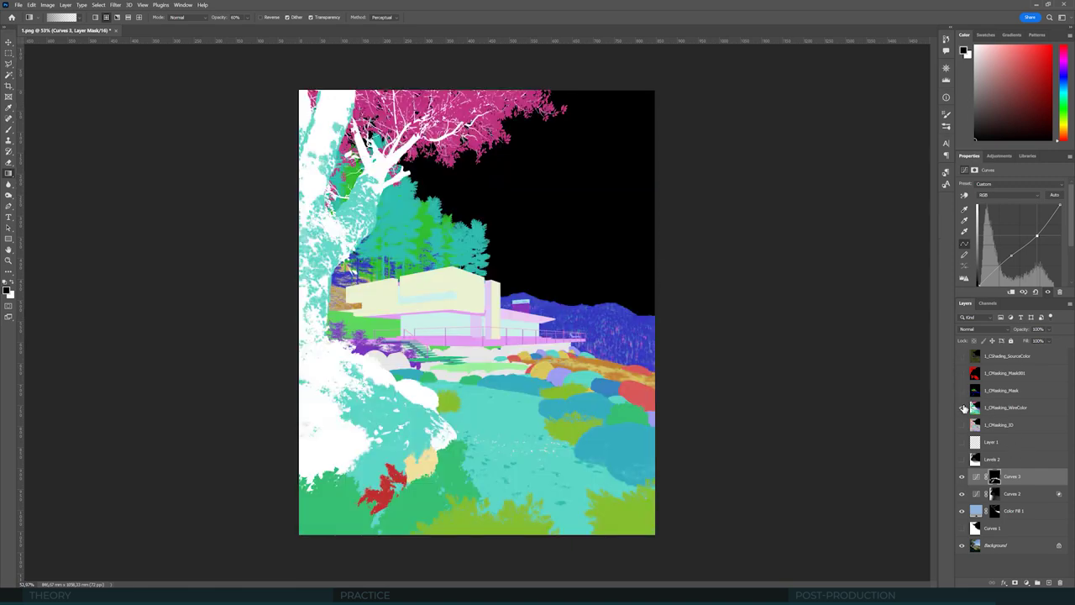
pyautogui.click(1010, 415)
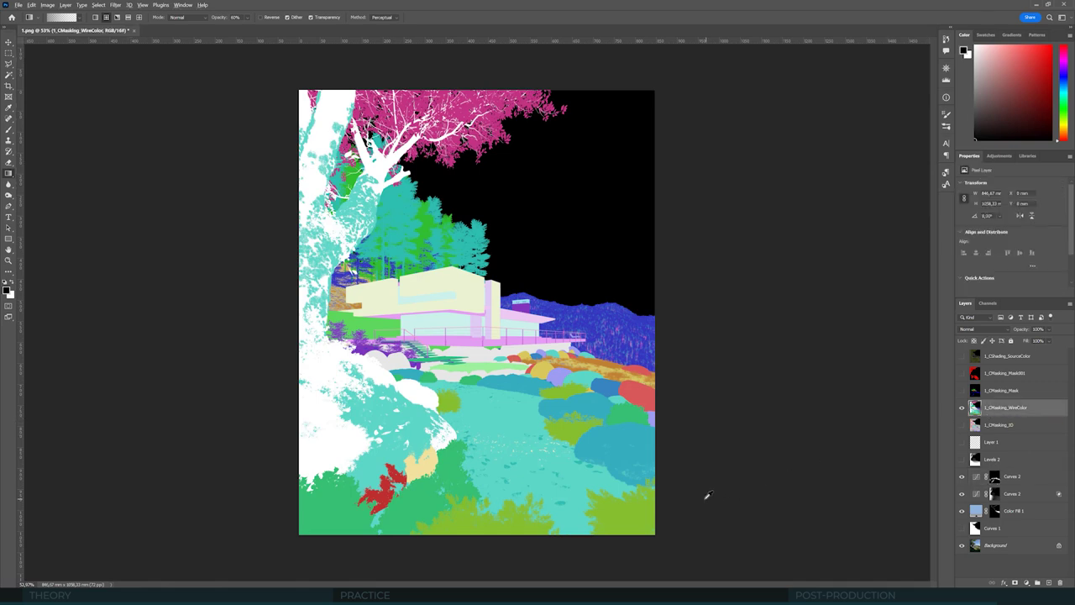
pyautogui.keyDown('alt'); pyautogui.scroll(5, 706, 496); pyautogui.keyUp('alt')
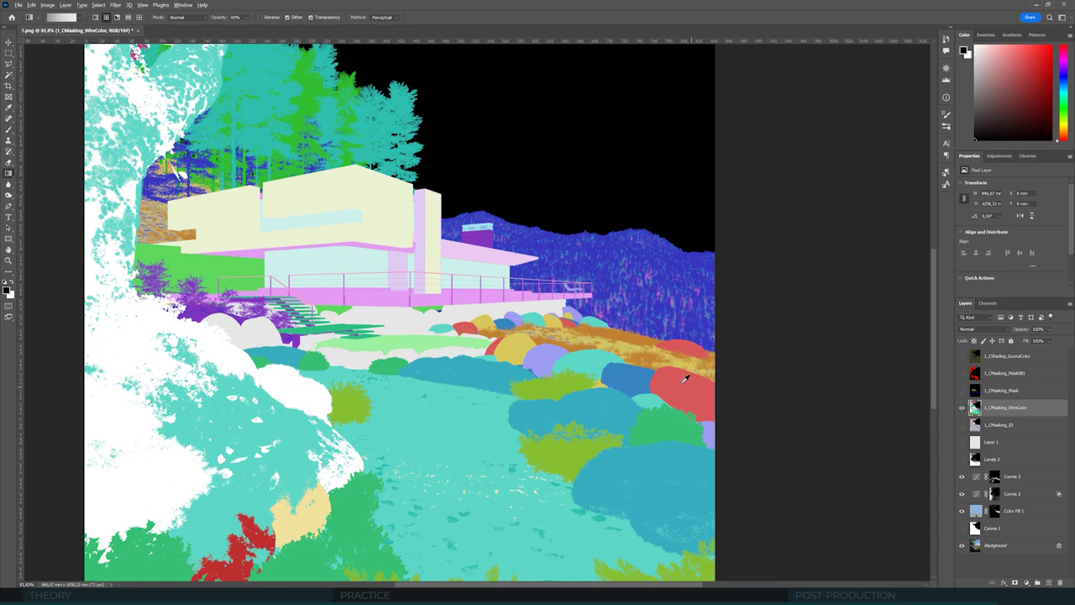
pyautogui.keyDown('alt'); pyautogui.scroll(-3, 684, 378); pyautogui.keyUp('alt')
pyautogui.click(963, 408)
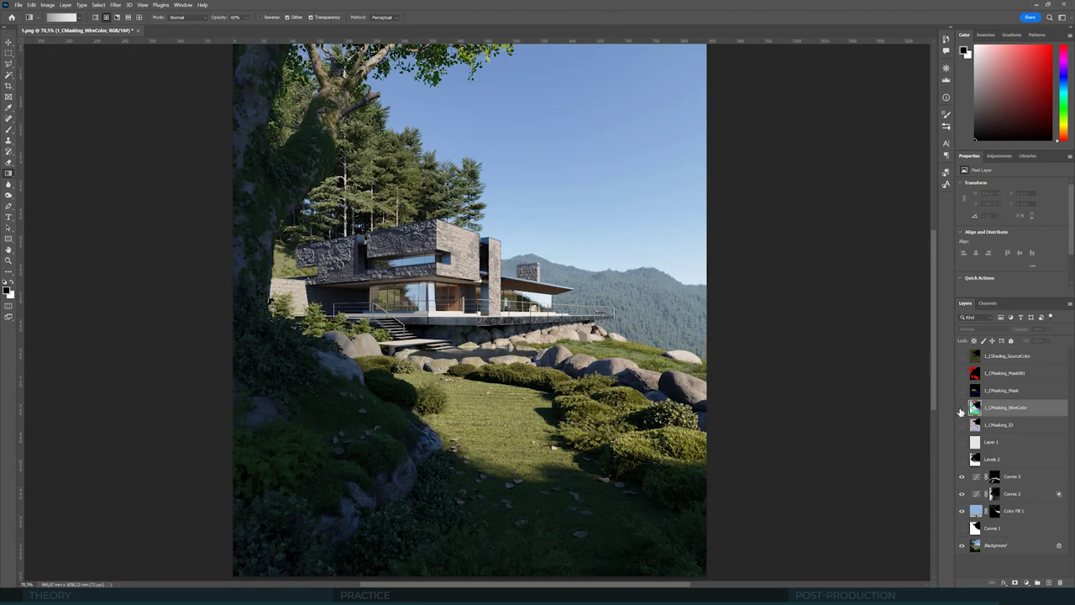
pyautogui.click(962, 408)
pyautogui.keyDown('alt'); pyautogui.scroll(3, 619, 445); pyautogui.keyUp('alt')
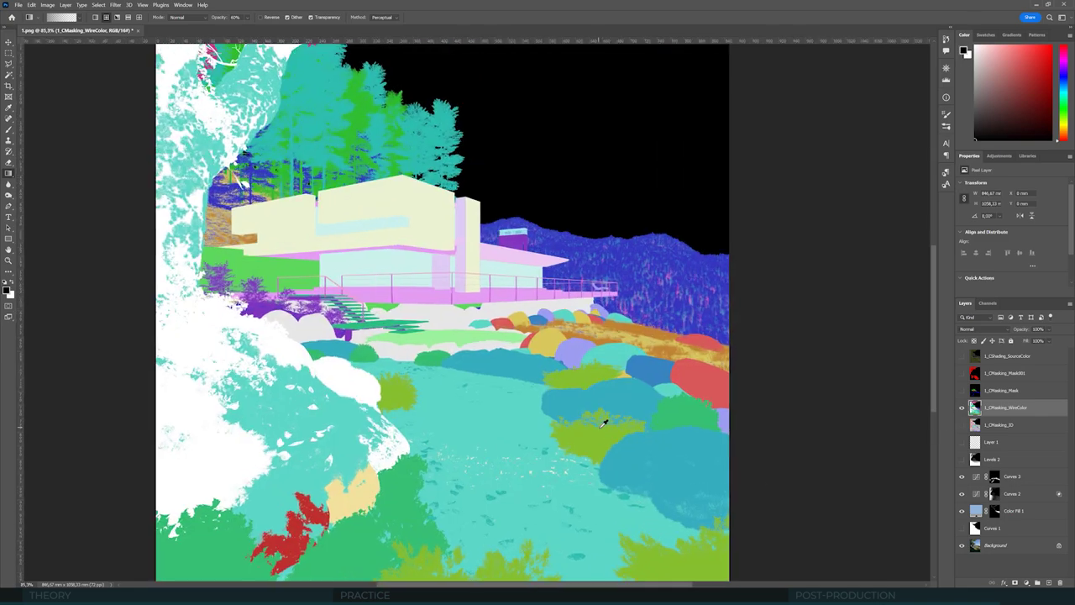
pyautogui.keyDown('alt'); pyautogui.scroll(-2, 571, 390); pyautogui.keyUp('alt')
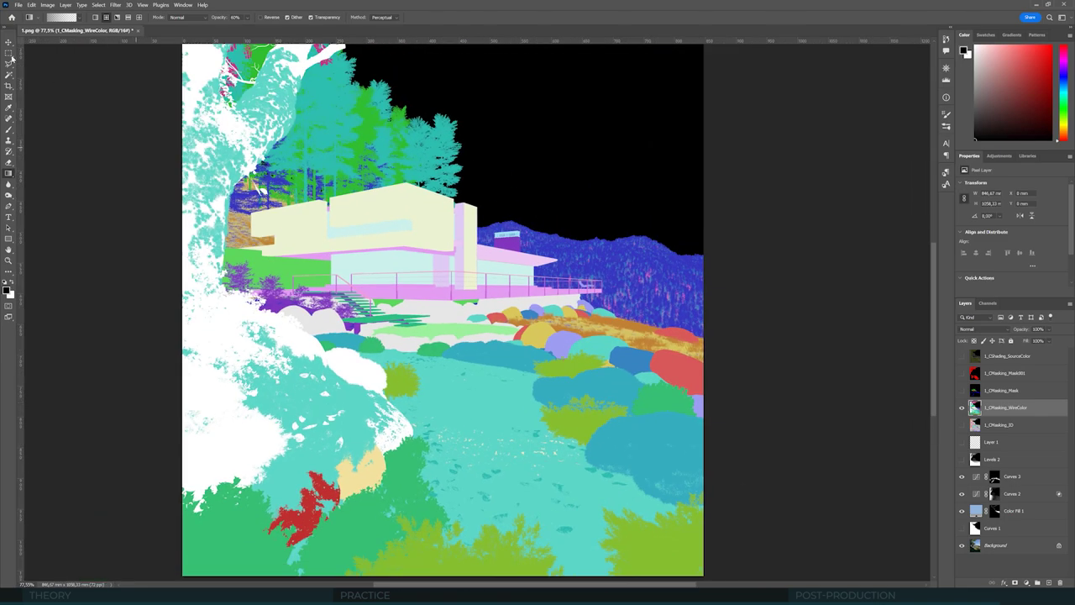
# Step: Within the lower-right area of the 1_CMasking_WireColor pass, select the blue shrubs by Color Range at fuzziness 74 and copy them to a new layer
pyautogui.press('m')
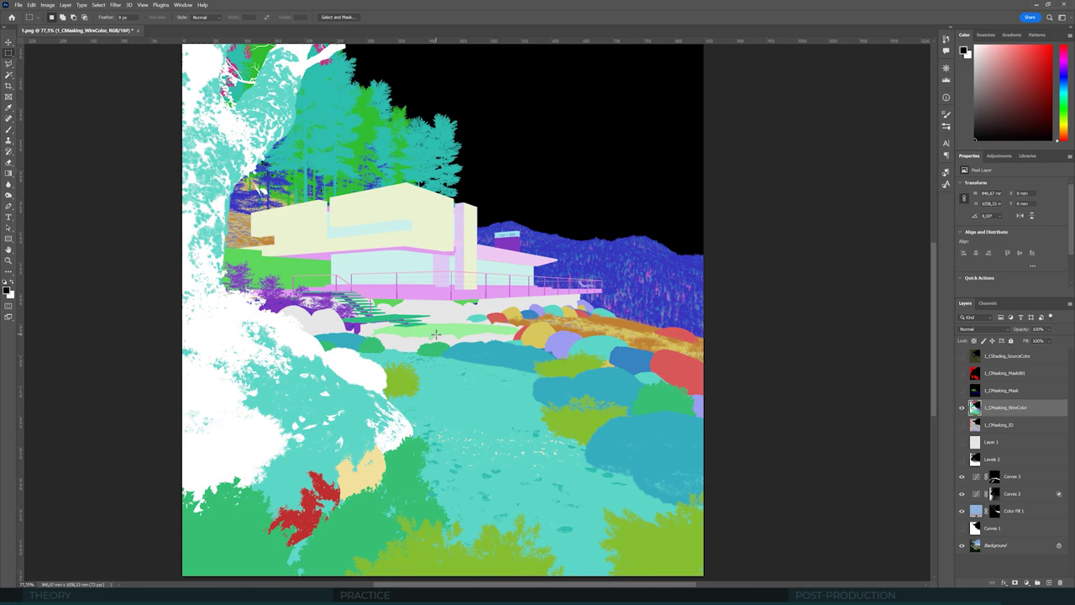
pyautogui.moveTo(436, 336); pyautogui.dragTo(748, 515)
pyautogui.click(98, 5)
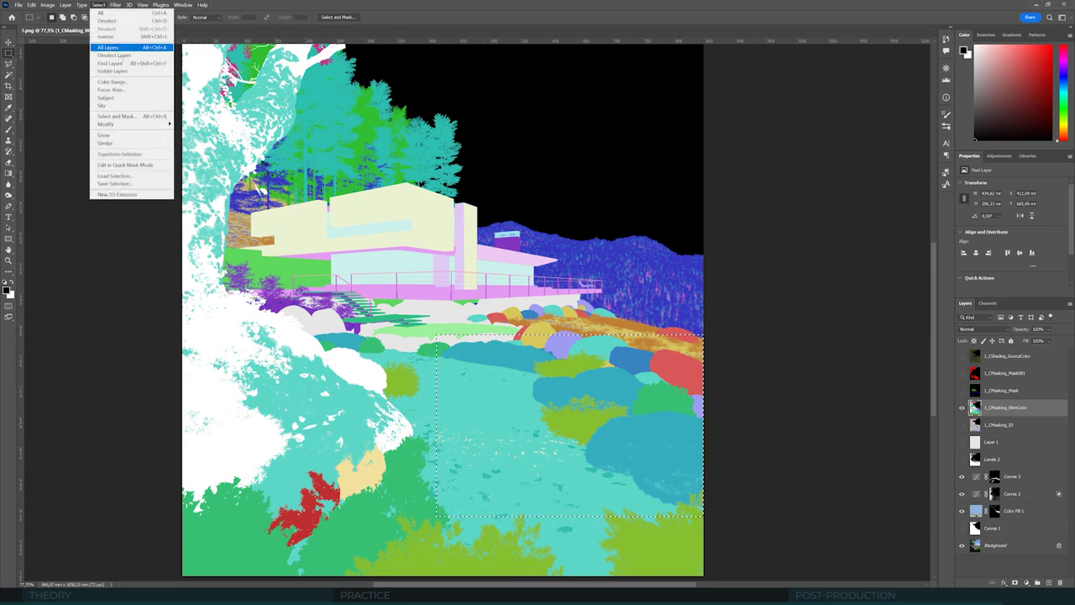
pyautogui.click(112, 82)
pyautogui.click(710, 202)
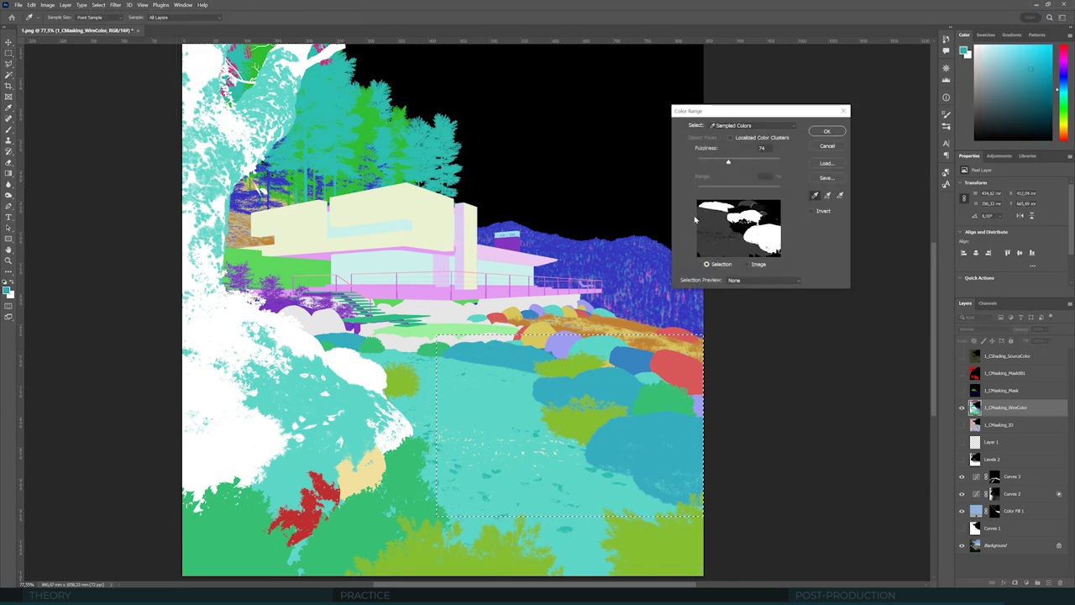
pyautogui.press('Return')
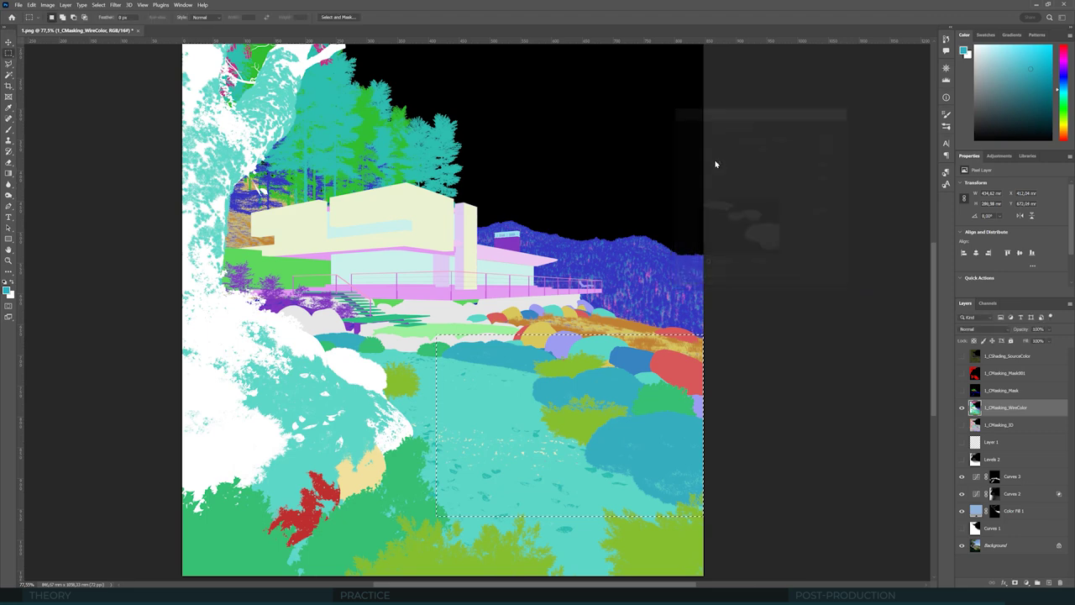
pyautogui.hotkey('ctrl', 'j')
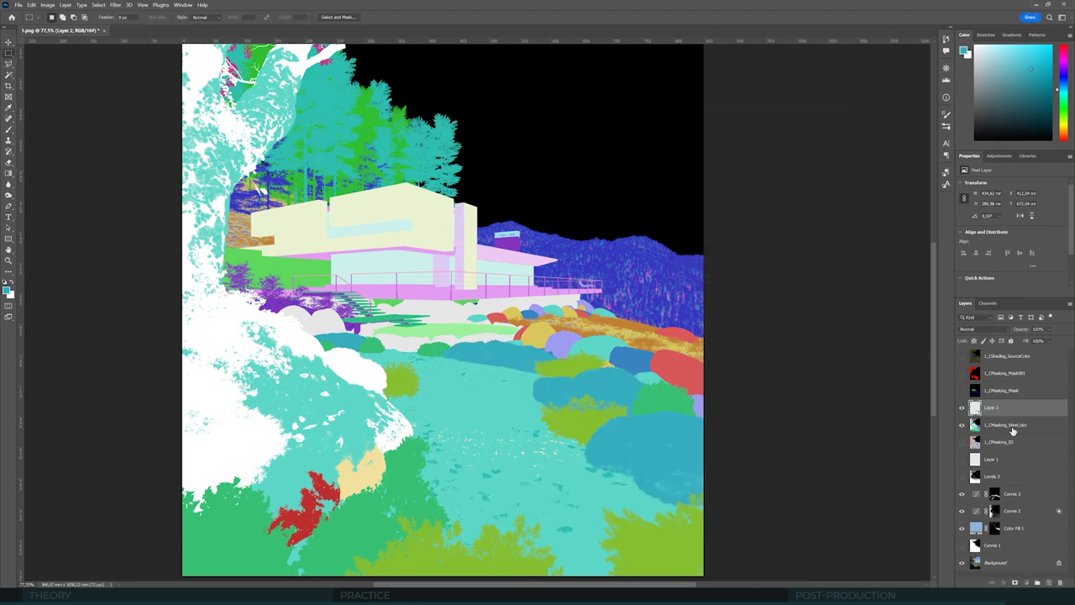
# Step: Select the green shrubs in the same area of 1_CMasking_WireColor by Color Range at fuzziness 50 and copy them to a new layer
pyautogui.click(1013, 428)
pyautogui.moveTo(412, 334); pyautogui.dragTo(756, 512)
pyautogui.click(99, 5)
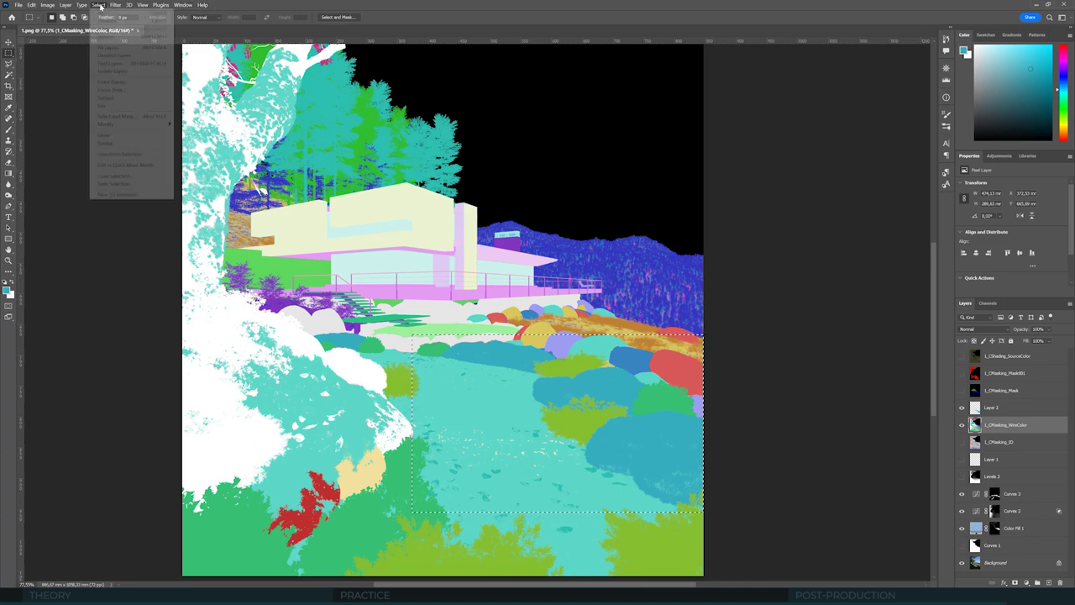
pyautogui.click(112, 82)
pyautogui.click(437, 344)
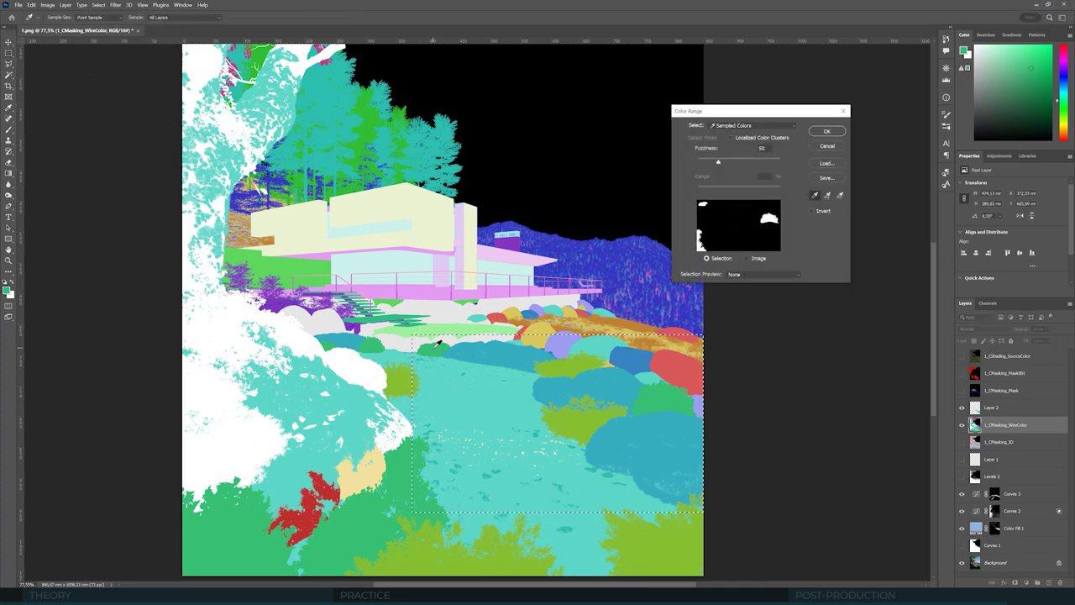
pyautogui.press('Return')
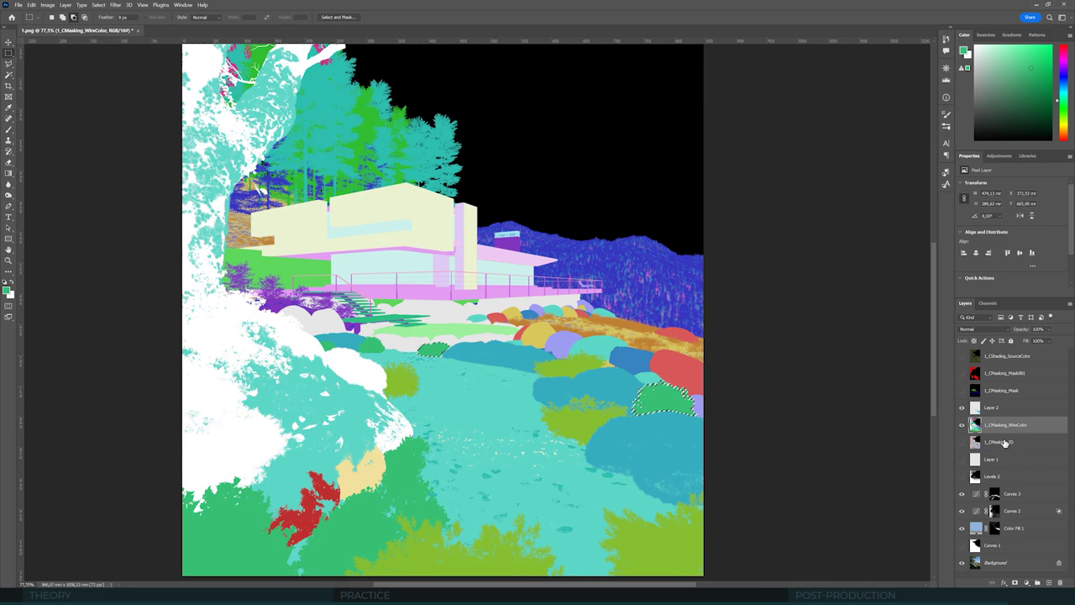
pyautogui.hotkey('ctrl', 'j')
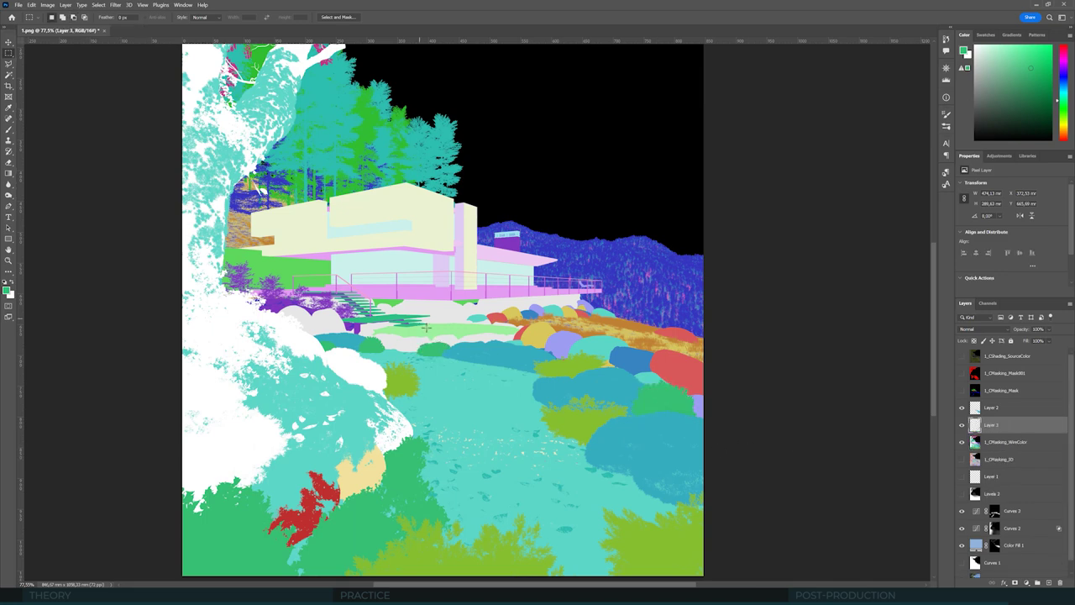
# Step: Select the yellow-green shrubs by Color Range, subtract the shrub on the lawn's far side, and copy the rest to a new layer
pyautogui.moveTo(409, 328); pyautogui.dragTo(753, 509)
pyautogui.click(98, 5)
pyautogui.click(126, 82)
pyautogui.click(576, 415)
pyautogui.press('Return')
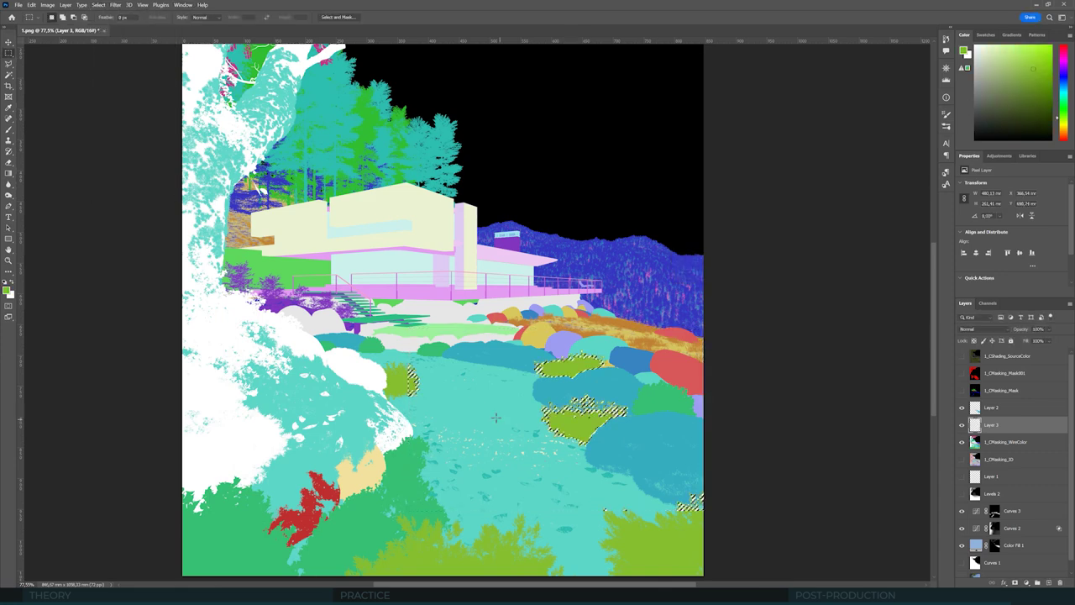
pyautogui.keyDown('alt'); pyautogui.moveTo(424, 363); pyautogui.dragTo(377, 433); pyautogui.keyUp('alt')
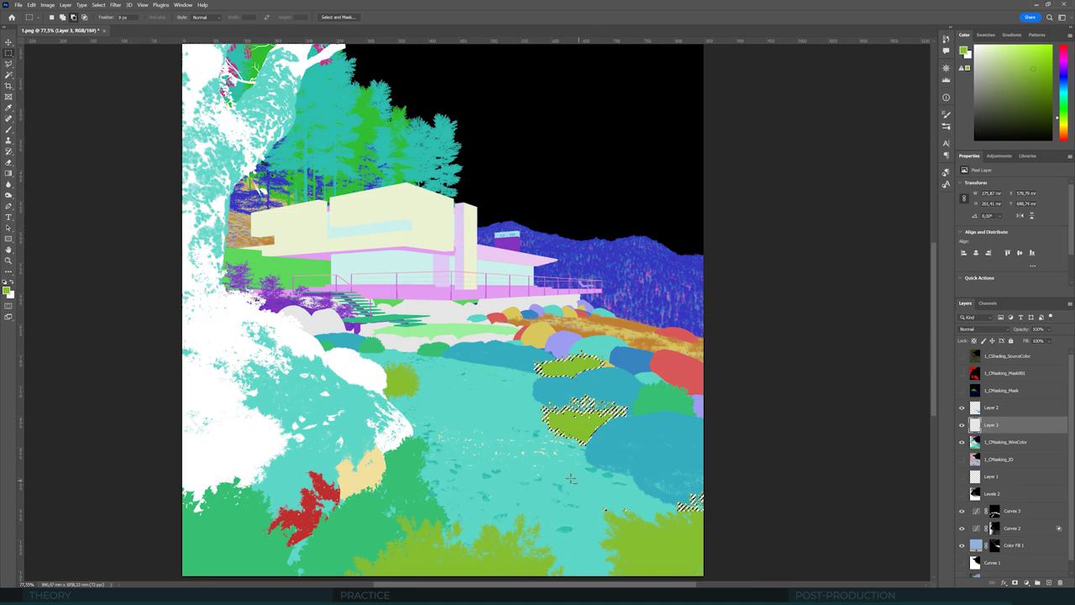
pyautogui.hotkey('ctrl', 'j')
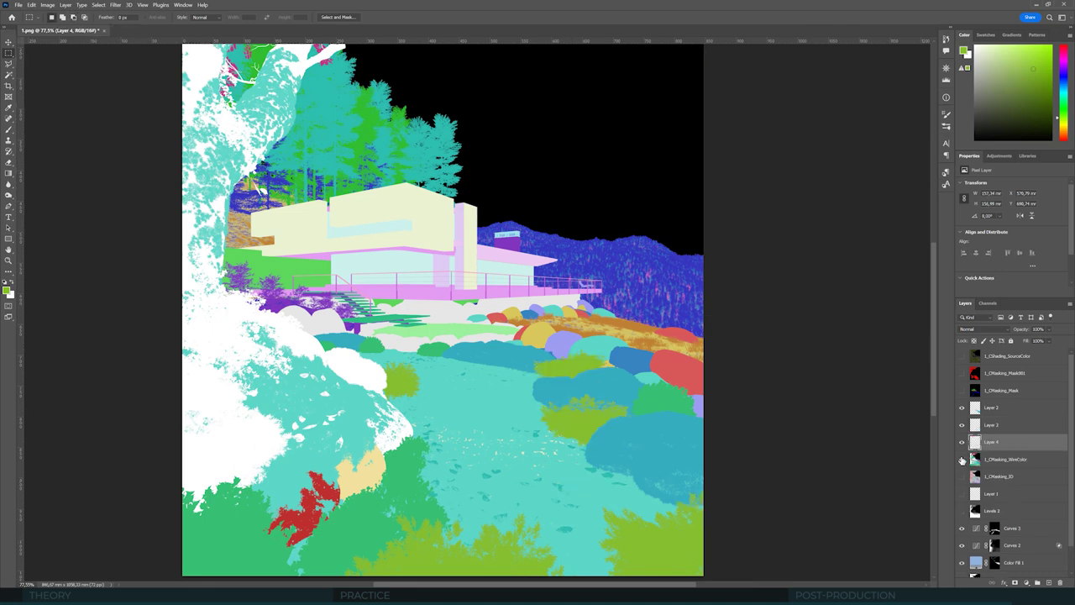
# Step: Hide the 1_CMasking_WireColor pass and merge the three shrub layers into one, checking the combined shape over the render
pyautogui.click(962, 459)
pyautogui.keyDown('shift'); pyautogui.click(1001, 410); pyautogui.keyUp('shift')
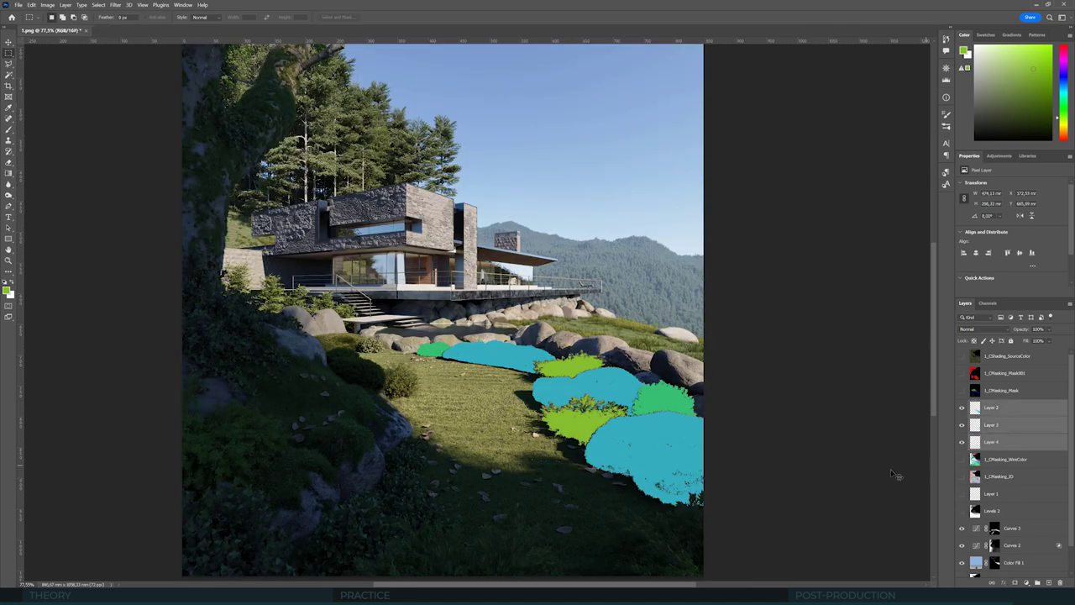
pyautogui.hotkey('ctrl', 'e')
pyautogui.keyDown('alt'); pyautogui.scroll(5, 516, 423); pyautogui.keyUp('alt')
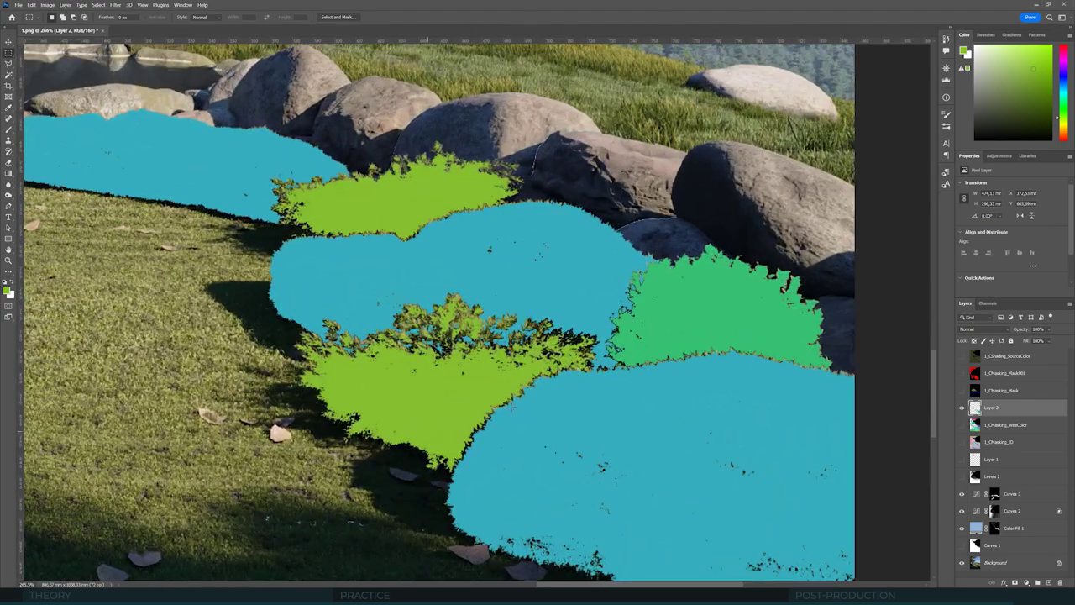
pyautogui.keyDown('alt'); pyautogui.scroll(-4, 499, 441); pyautogui.keyUp('alt')
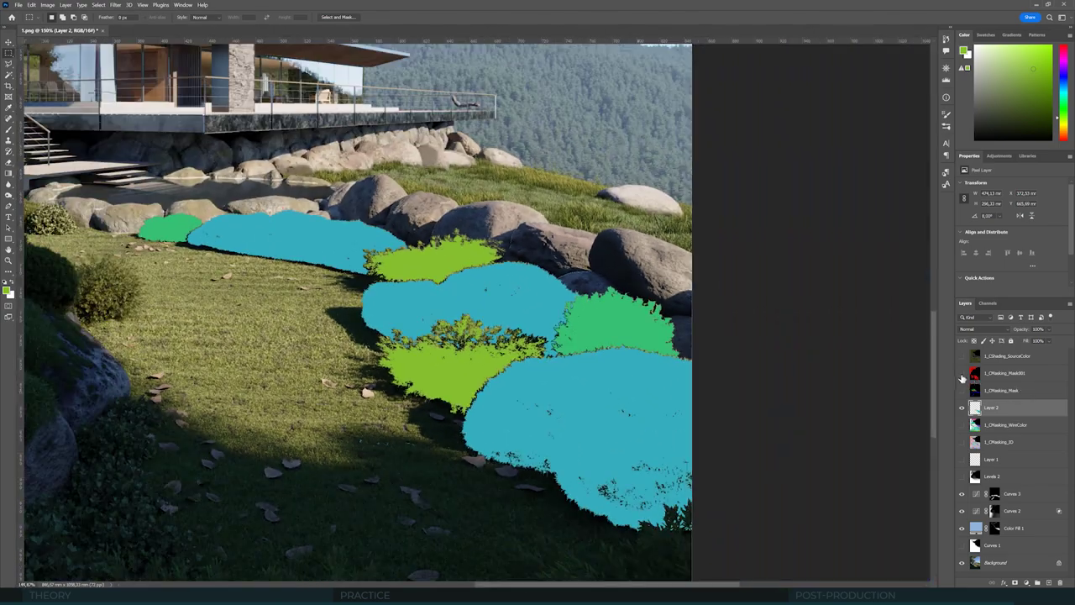
# Step: Examine the 1_CMasking_Mask001 pass against the render and hide it again
pyautogui.click(962, 373)
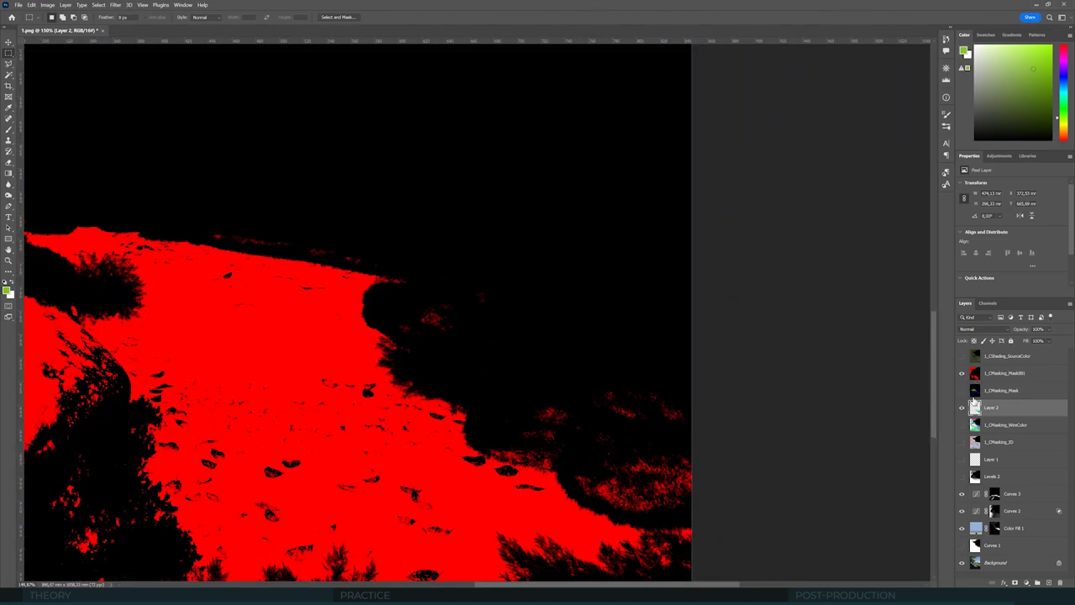
pyautogui.click(962, 373)
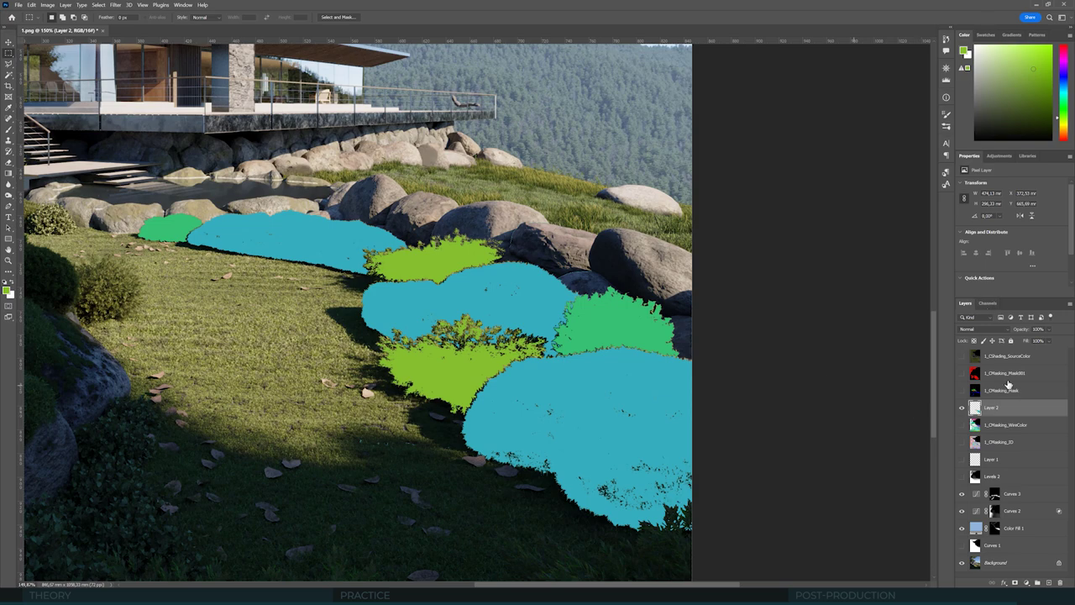
pyautogui.keyDown('alt'); pyautogui.scroll(-5, 692, 435); pyautogui.keyUp('alt')
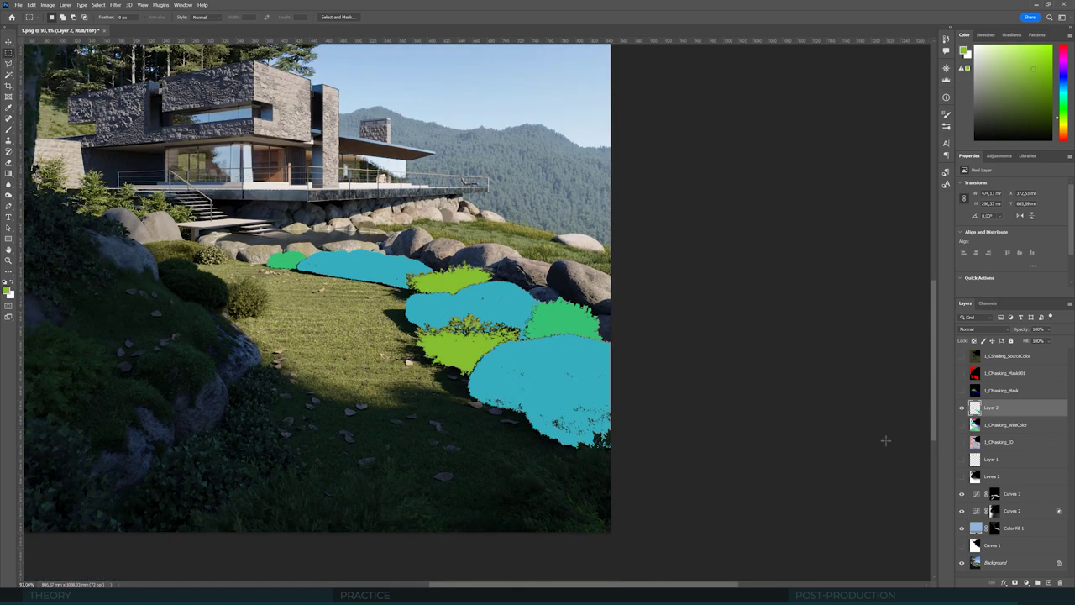
# Step: Load the merged shrub layer's transparency as a selection, hide that layer, and add a masked Curves adjustment above Curves 3
pyautogui.click(98, 4)
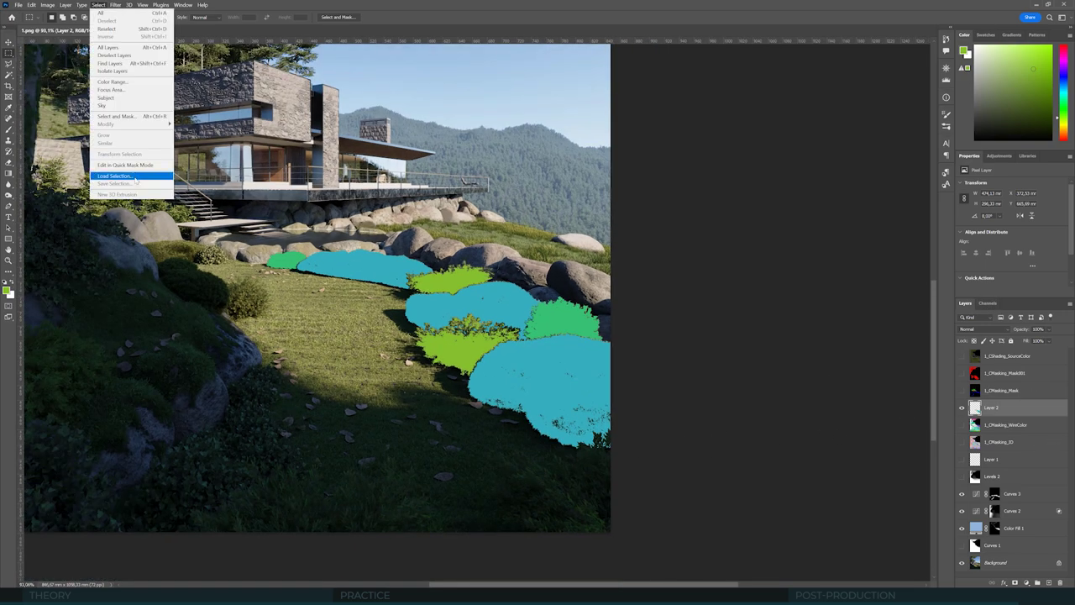
pyautogui.click(134, 176)
pyautogui.press('Return')
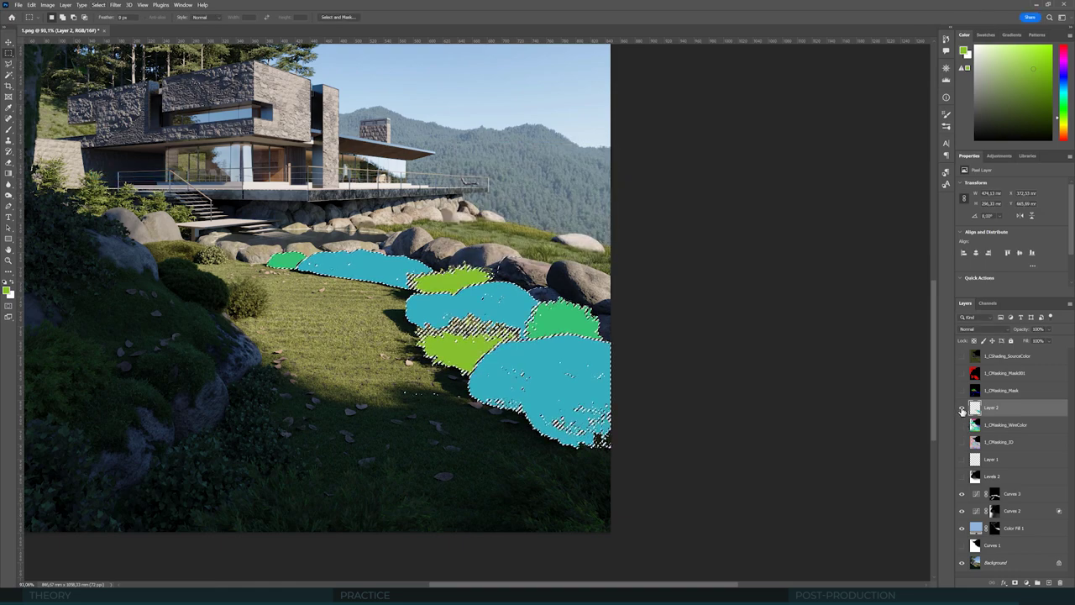
pyautogui.click(962, 407)
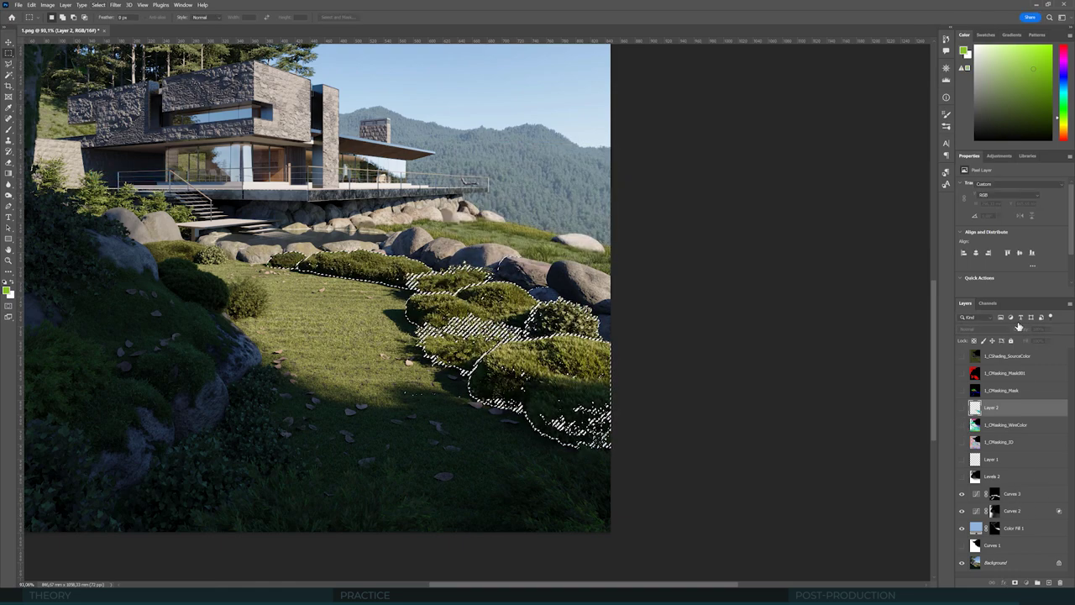
pyautogui.click(995, 494)
pyautogui.click(999, 155)
pyautogui.click(985, 197)
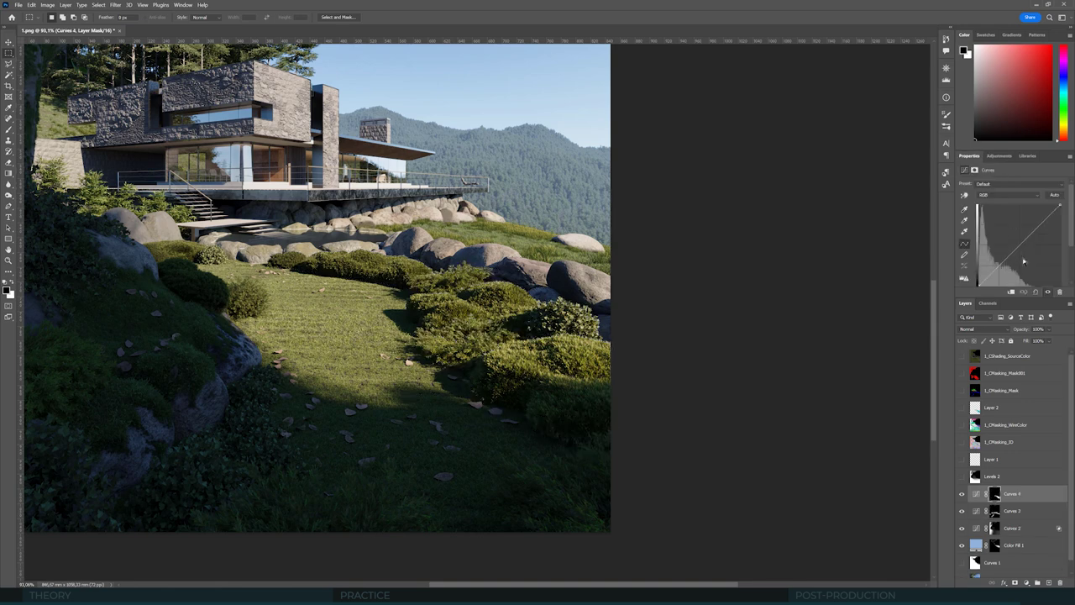
# Step: Raise the midtones of the shrub curve and add anchor points in its shadows and highlights
pyautogui.moveTo(1020, 238); pyautogui.dragTo(1018, 236)
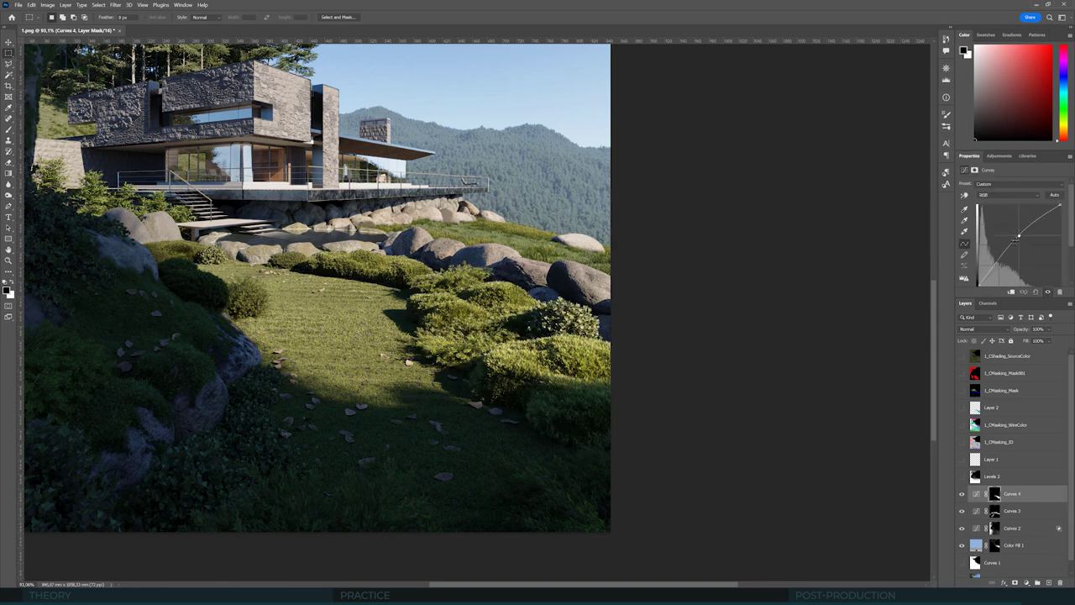
pyautogui.click(999, 264)
pyautogui.click(1037, 223)
# Step: Compare the whole render with the Curves 4 shrub adjustment off and on, then examine the image at several scales
pyautogui.hotkey('ctrl', '0')
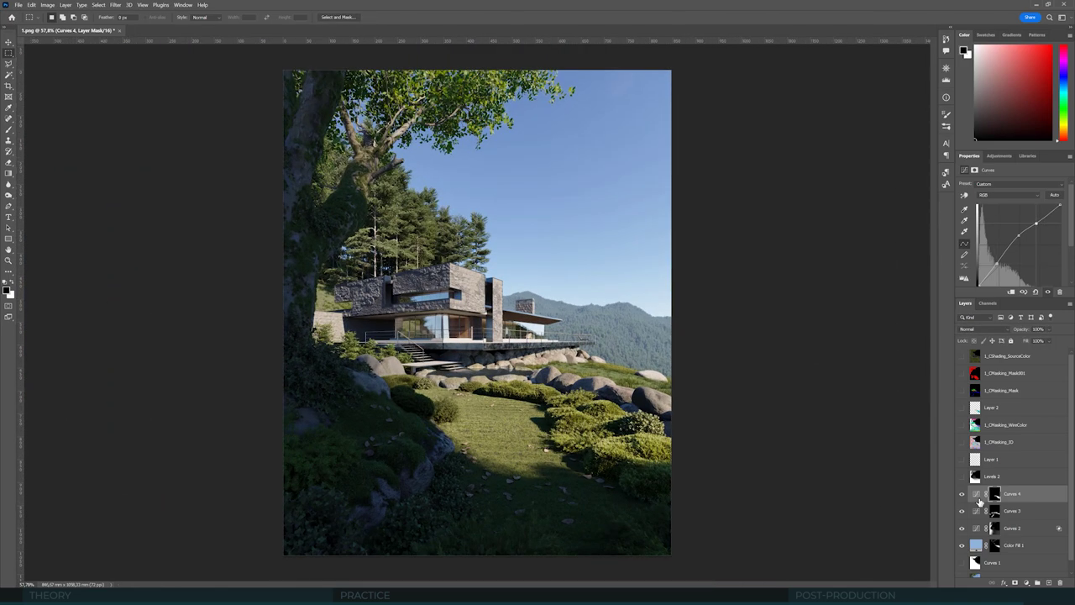
pyautogui.click(962, 494)
pyautogui.click(962, 495)
pyautogui.keyDown('alt'); pyautogui.scroll(3, 532, 462); pyautogui.keyUp('alt')
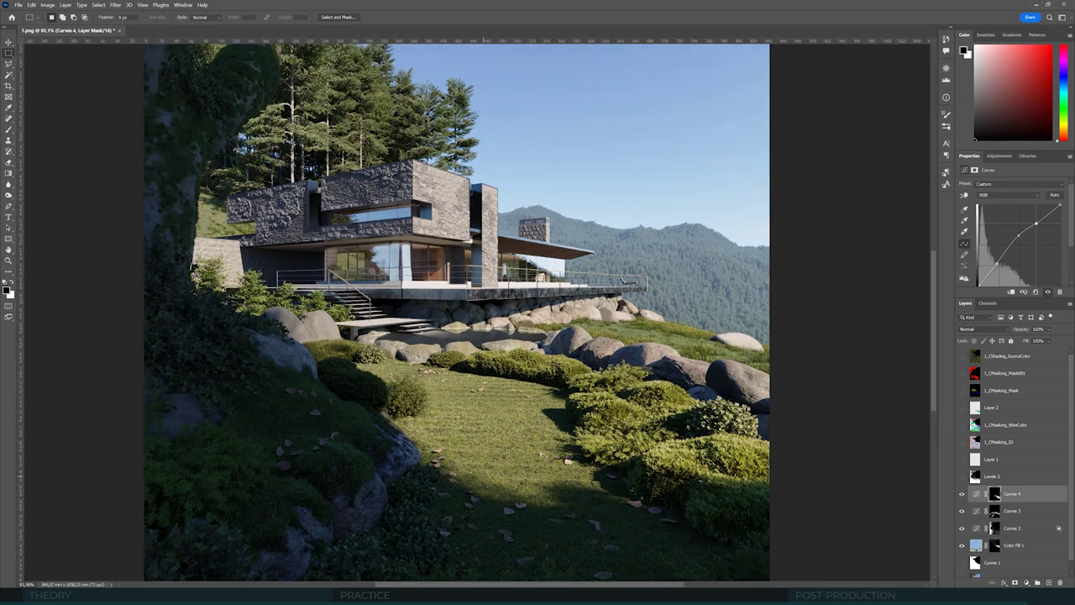
pyautogui.keyDown('alt'); pyautogui.scroll(-5, 632, 352); pyautogui.keyUp('alt')
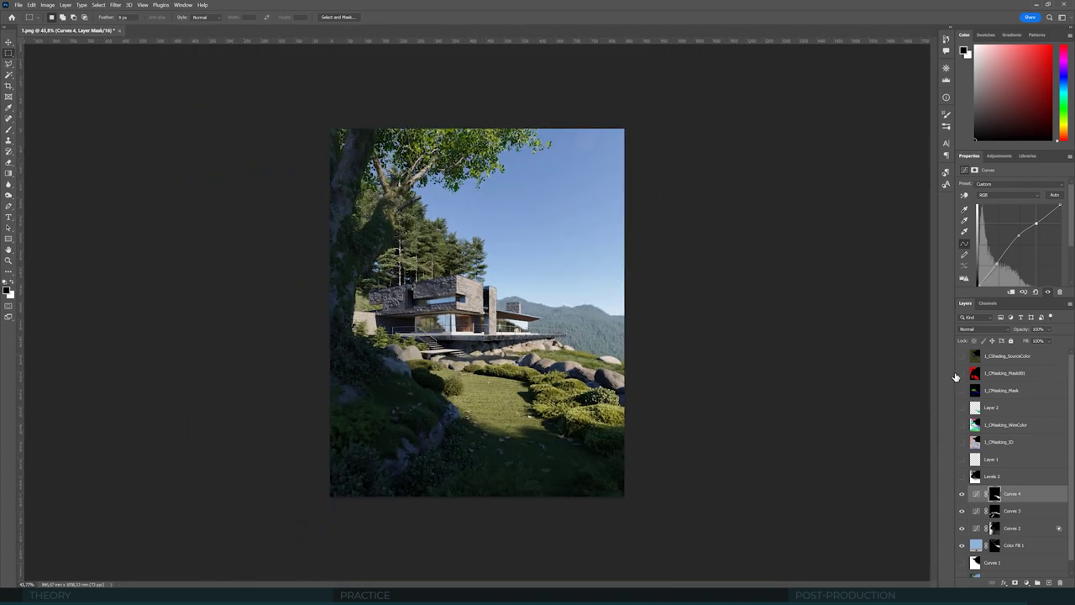
pyautogui.keyDown('alt'); pyautogui.scroll(2, 829, 383); pyautogui.keyUp('alt')
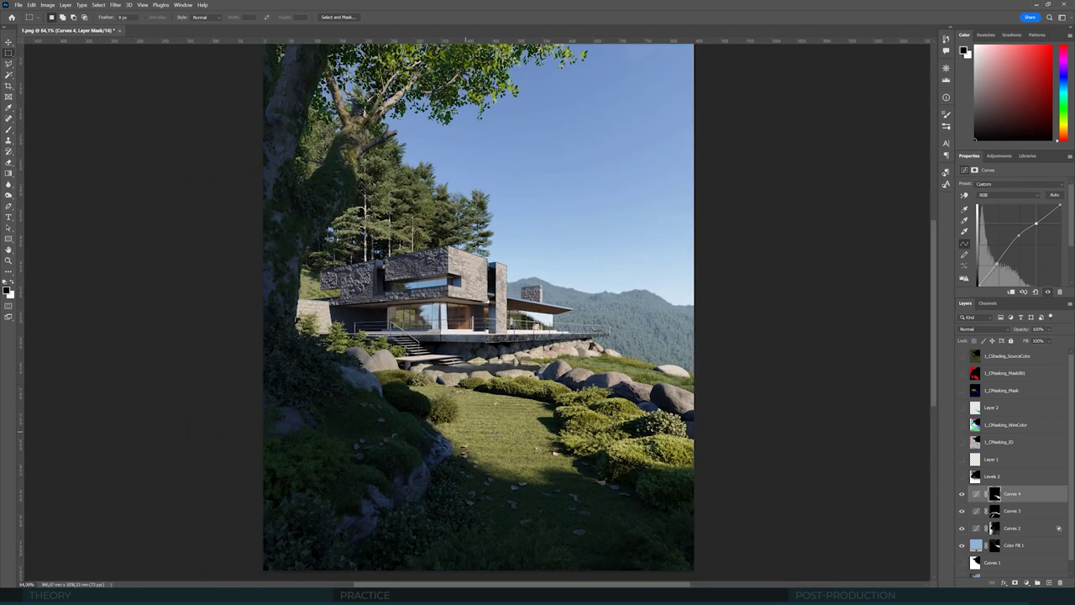
pyautogui.keyDown('alt'); pyautogui.scroll(-2, 569, 451); pyautogui.keyUp('alt')
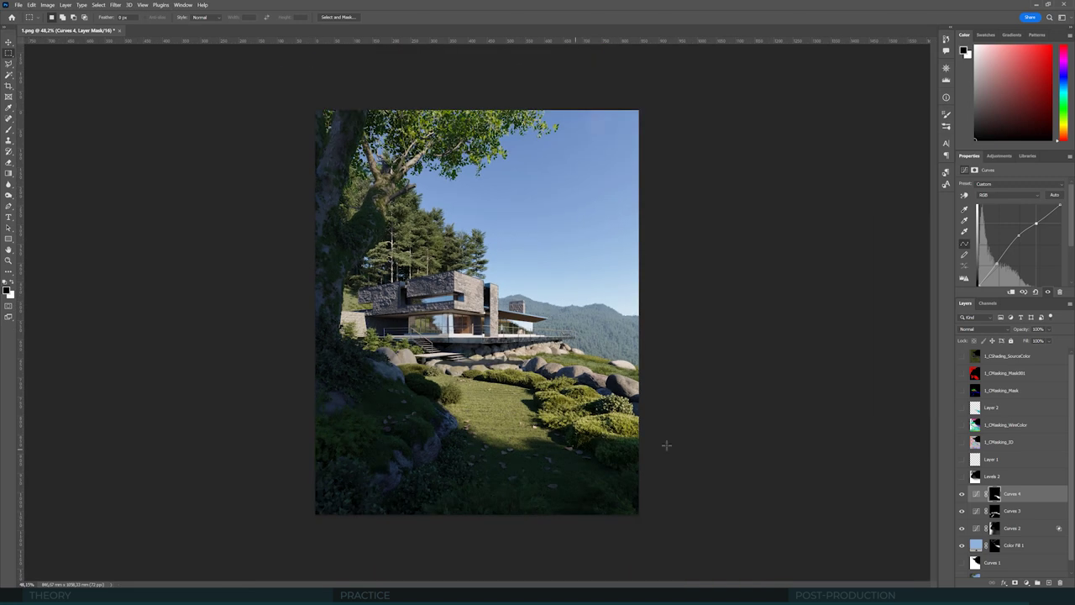
# Step: Show and select the 1_CMasking_Mask001 pass and load its Red channel as a selection of the tree and grass
pyautogui.click(962, 373)
pyautogui.click(1002, 375)
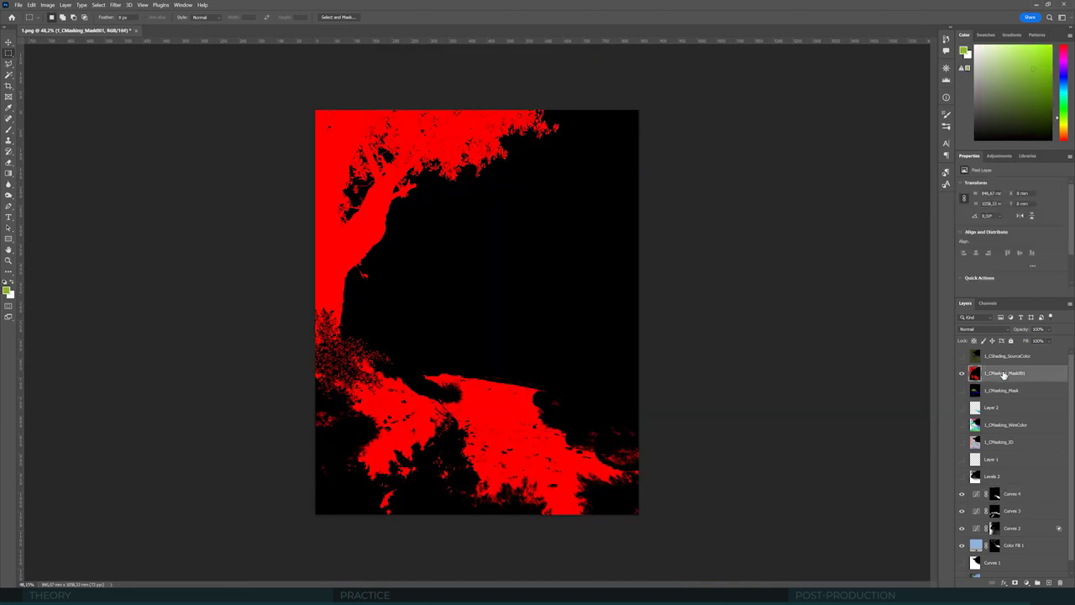
pyautogui.click(1000, 156)
pyautogui.click(988, 303)
pyautogui.keyDown('ctrl'); pyautogui.click(988, 337); pyautogui.keyUp('ctrl')
pyautogui.click(964, 304)
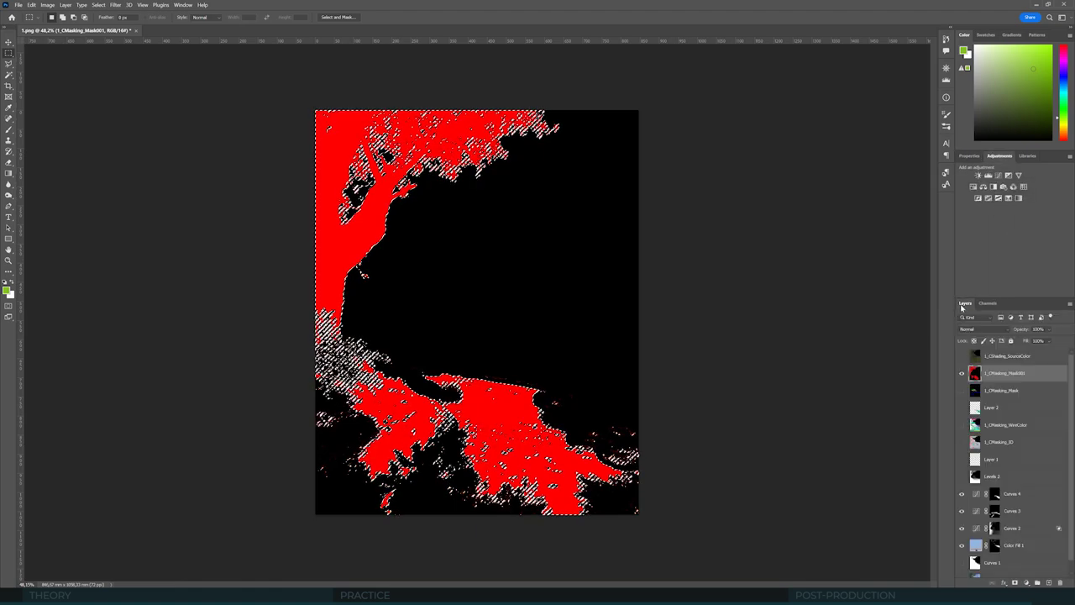
# Step: Hide the Mask001 pass, add a Vibrance adjustment above Levels 2 masked by the selection, and set its saturation to +13
pyautogui.click(962, 372)
pyautogui.click(1004, 477)
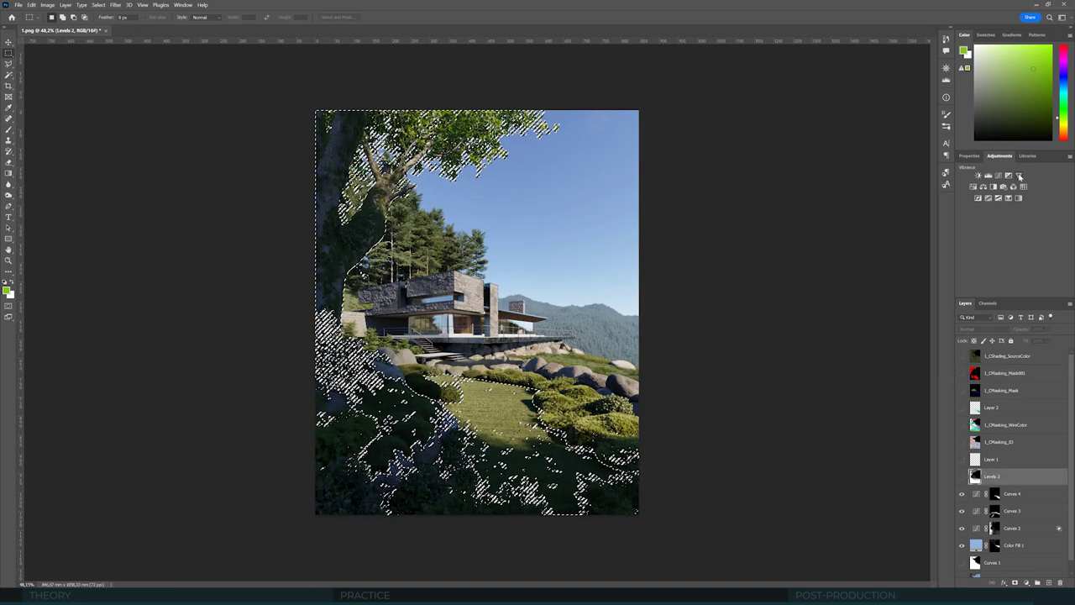
pyautogui.click(1019, 176)
pyautogui.click(1016, 208)
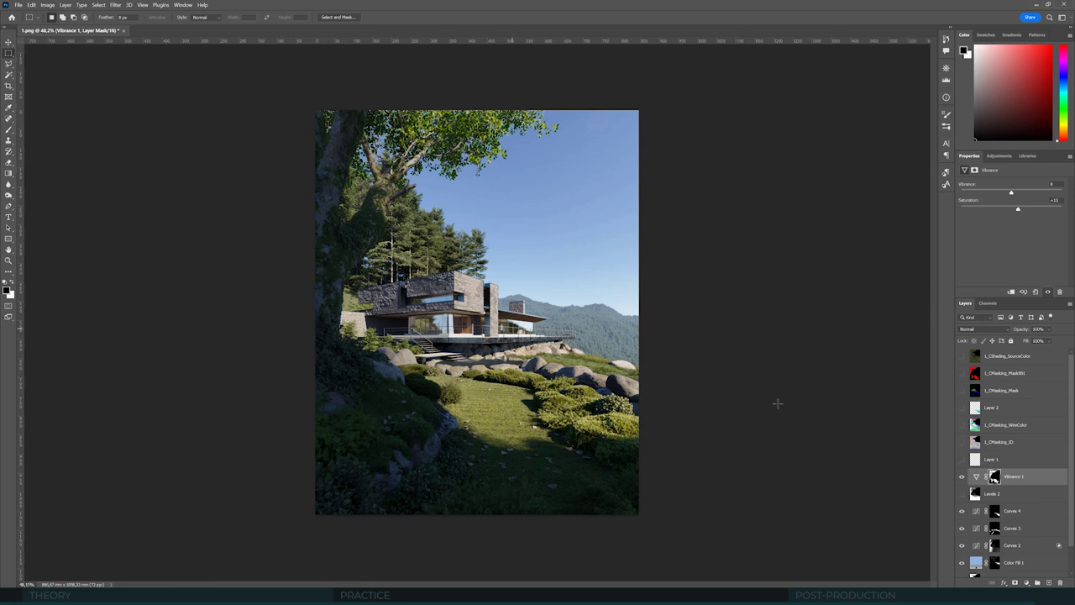
# Step: Check the 1_CMasking_Mask001 pass and the render with Vibrance 1 switched off, then restore the adjustment's visibility
pyautogui.click(962, 373)
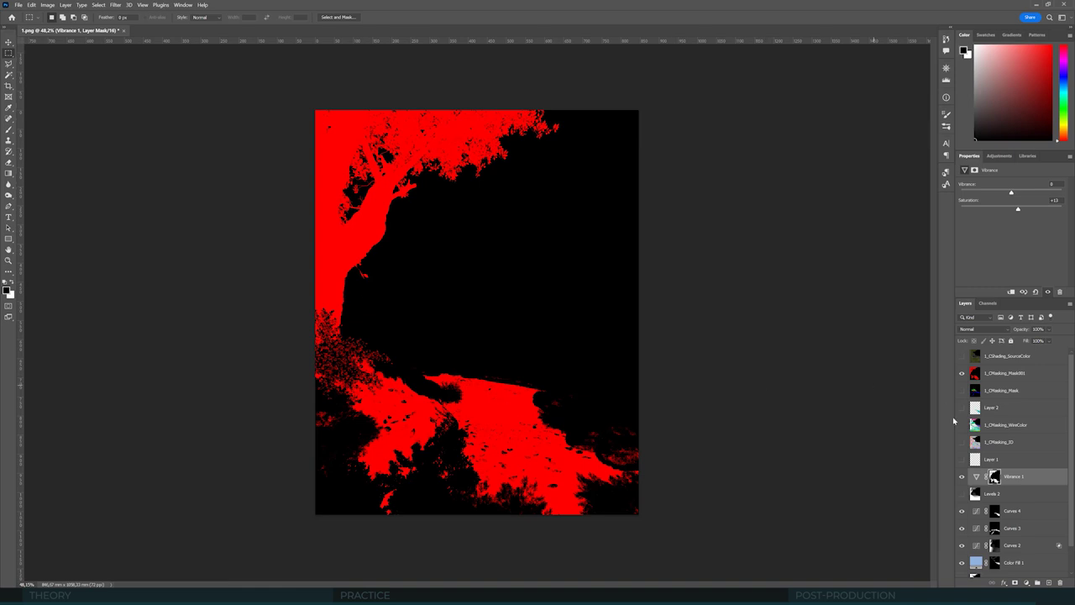
pyautogui.click(962, 476)
pyautogui.click(995, 477)
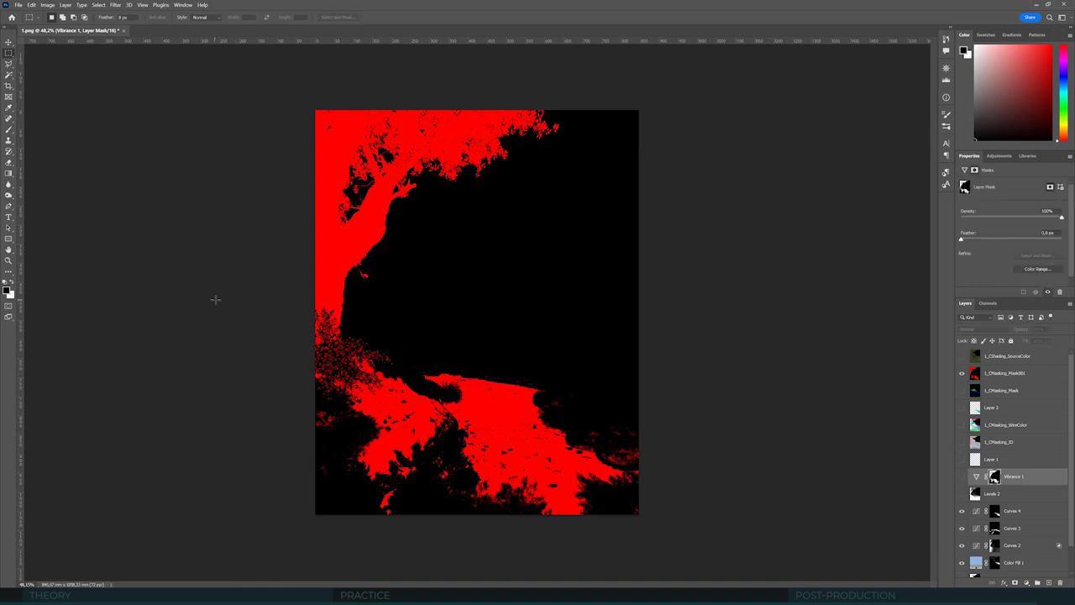
pyautogui.click(962, 372)
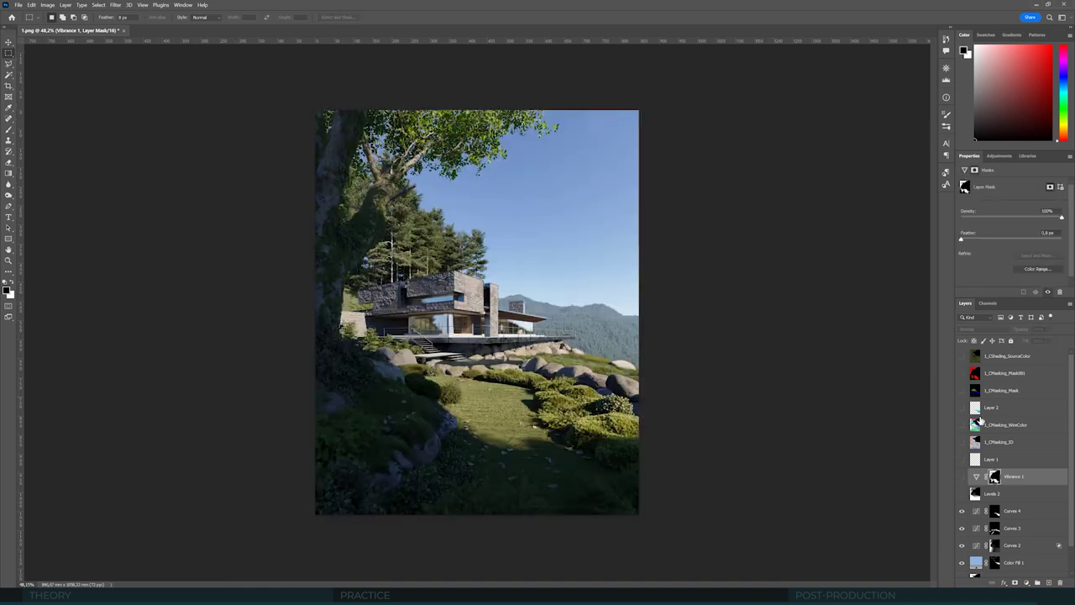
pyautogui.click(962, 476)
# Step: Fade the tree out of the Vibrance 1 mask with a black linear gradient at 100% opacity, drawn diagonally from the trunk base toward the grass
pyautogui.click(9, 173)
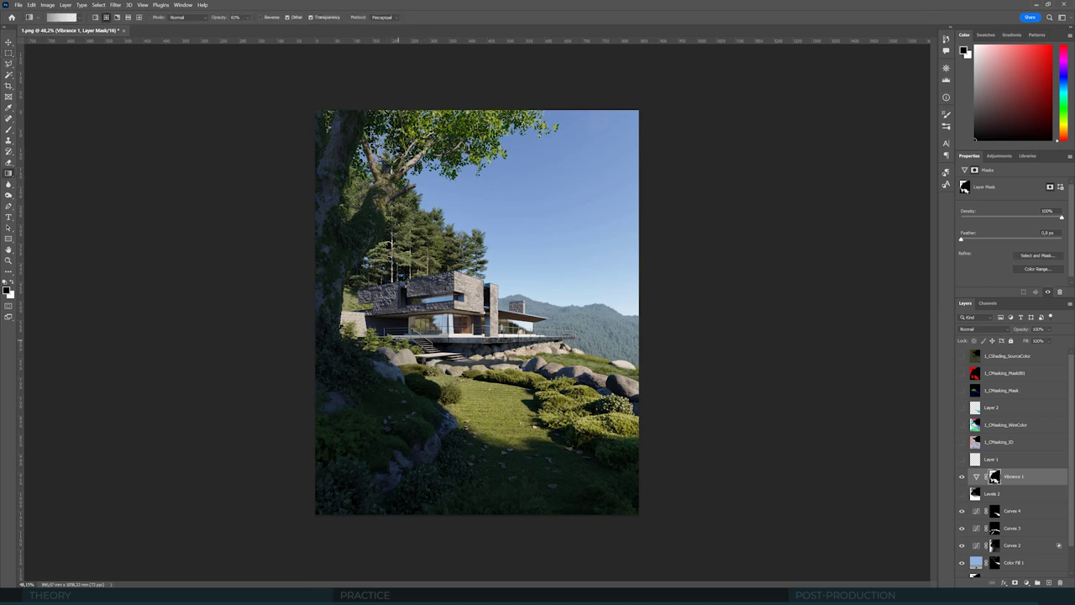
pyautogui.click(106, 17)
pyautogui.click(246, 17)
pyautogui.moveTo(257, 31); pyautogui.dragTo(276, 31)
pyautogui.moveTo(367, 323); pyautogui.dragTo(405, 385)
# Step: Examine the render at different scales and compare it with the Vibrance 1 adjustment off and on
pyautogui.keyDown('alt'); pyautogui.scroll(3, 407, 390); pyautogui.keyUp('alt')
pyautogui.keyDown('alt'); pyautogui.scroll(-2, 405, 389); pyautogui.keyUp('alt')
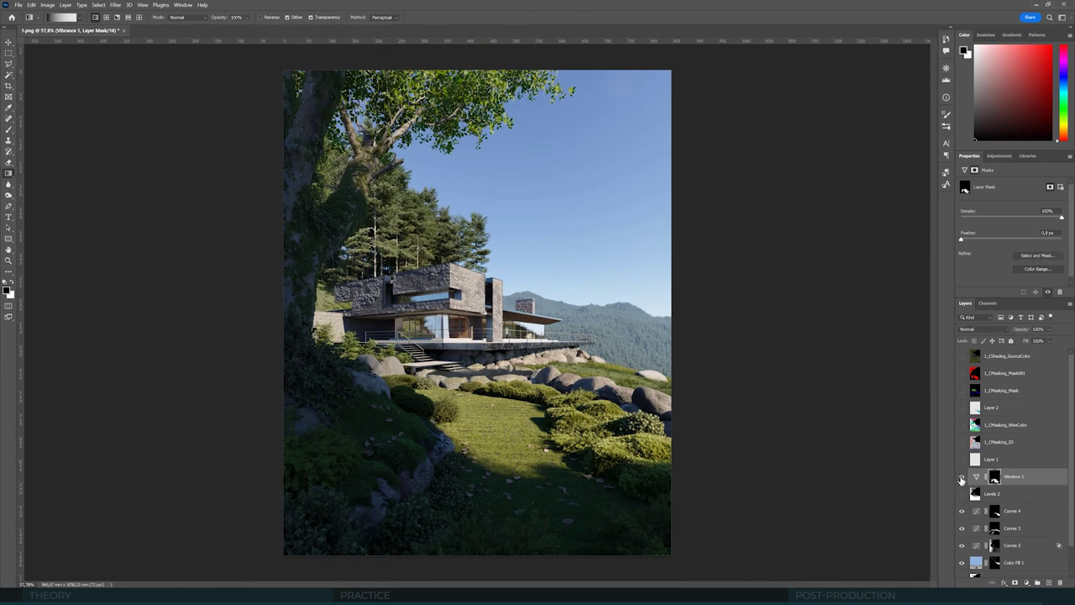
pyautogui.keyDown('alt'); pyautogui.scroll(-2, 499, 400); pyautogui.keyUp('alt')
pyautogui.click(962, 476)
pyautogui.click(962, 476)
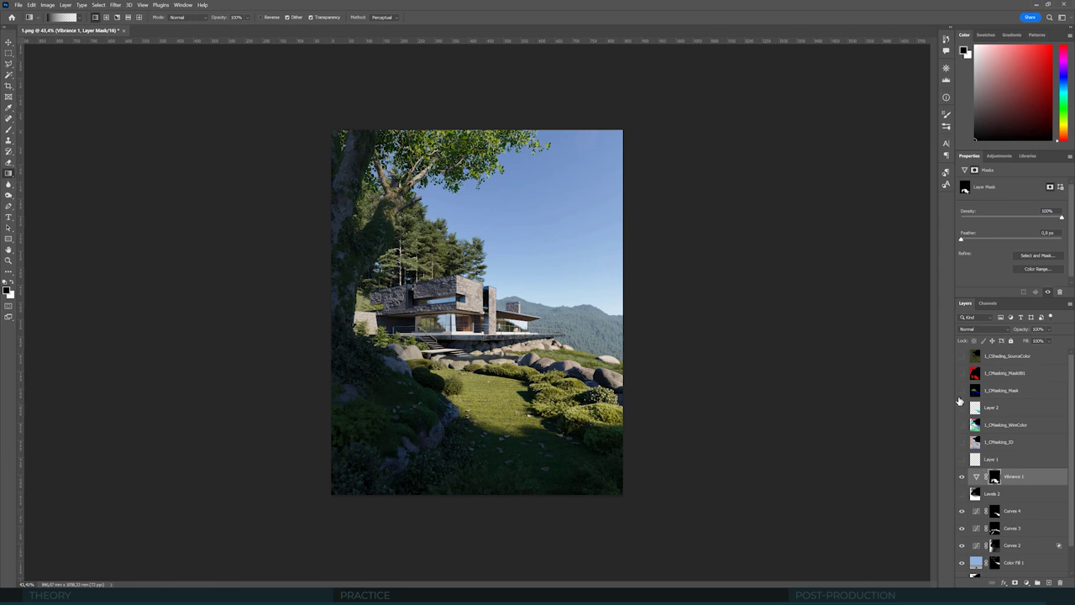
# Step: Show and select the 1_CShading_SourceColor pass and select its dark olive foreground vegetation by Color Range with fuzziness 47
pyautogui.click(962, 356)
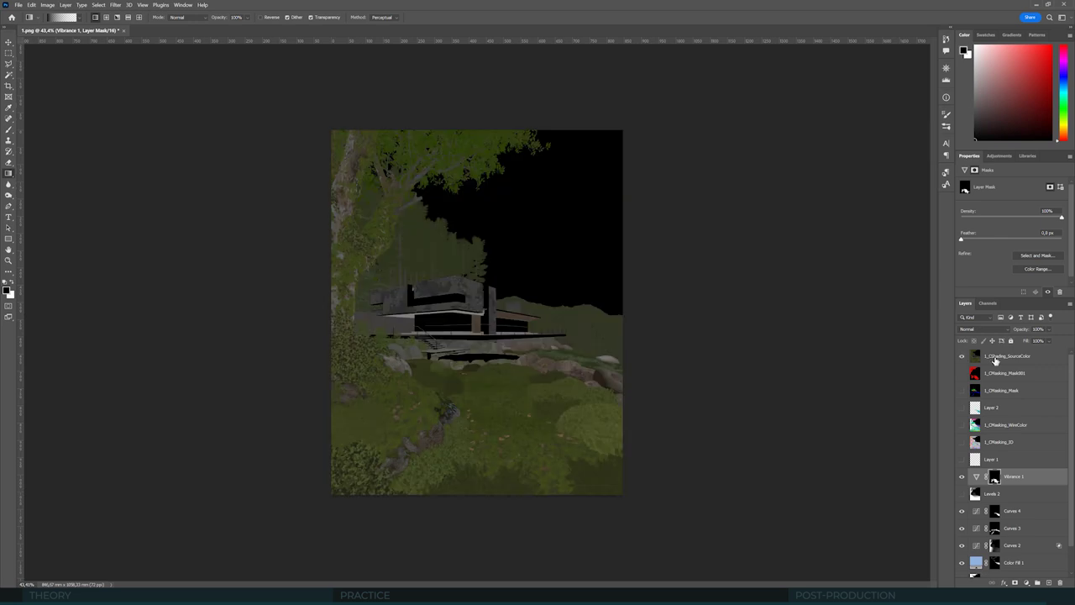
pyautogui.click(995, 360)
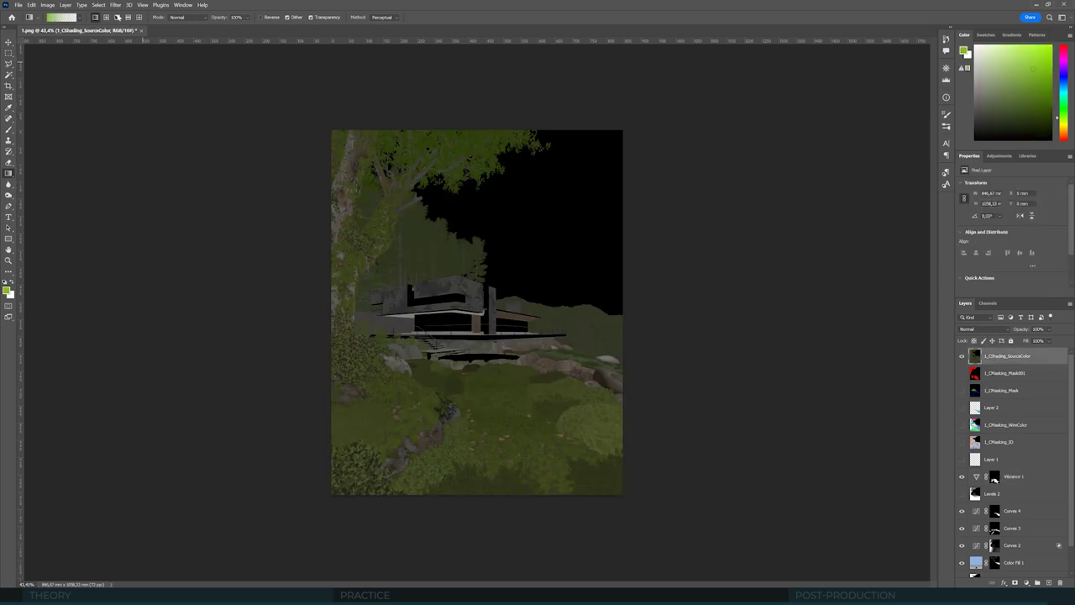
pyautogui.click(99, 4)
pyautogui.click(118, 83)
pyautogui.click(505, 476)
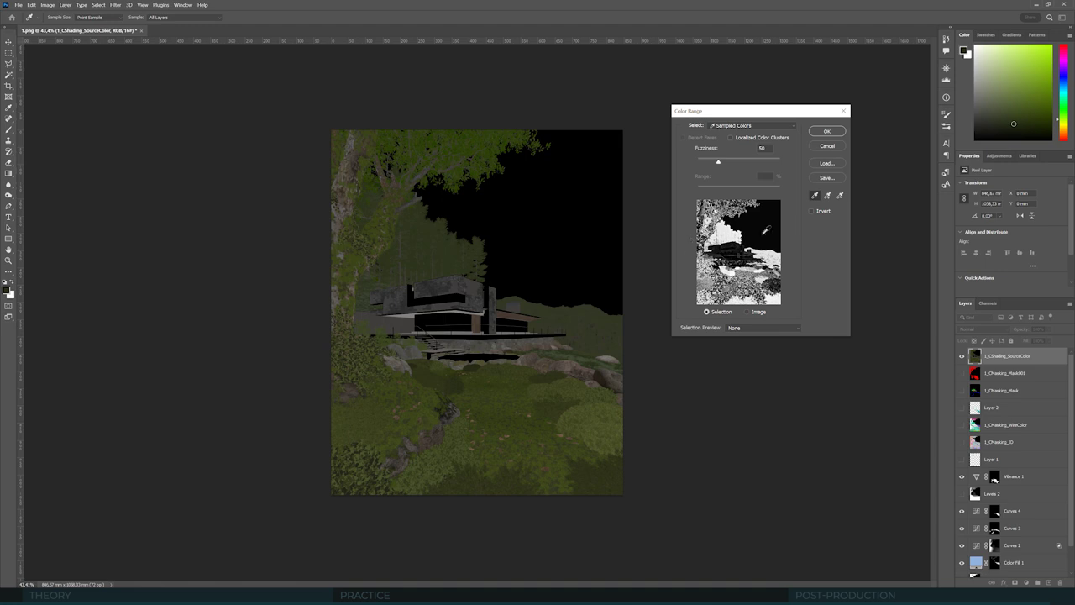
pyautogui.click(515, 475)
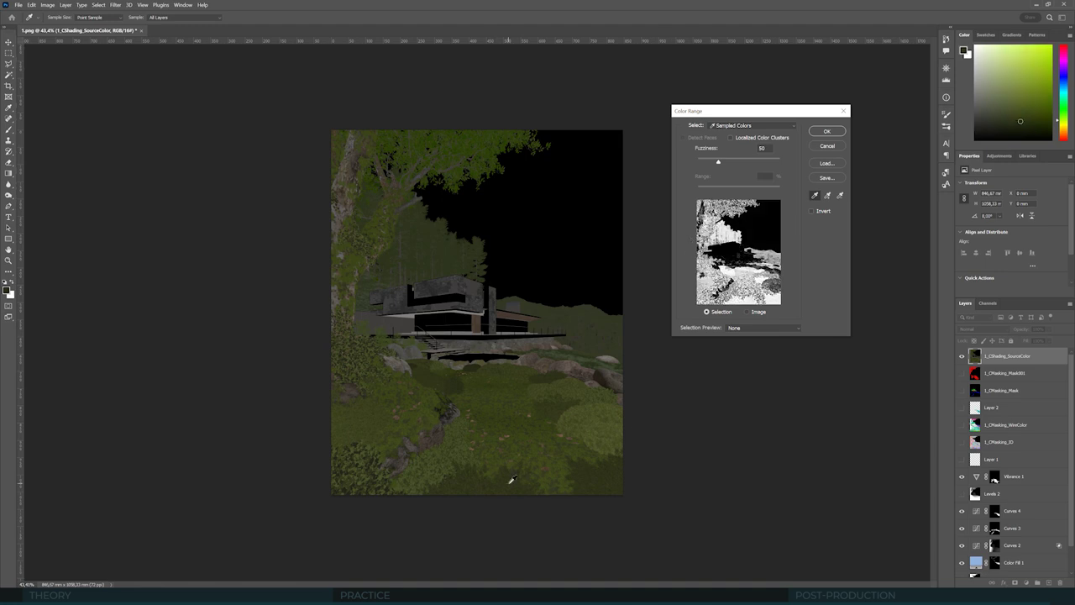
pyautogui.moveTo(726, 163)
pyautogui.mouseDown()
pyautogui.moveTo(734, 164)
pyautogui.moveTo(718, 164)
pyautogui.mouseUp()
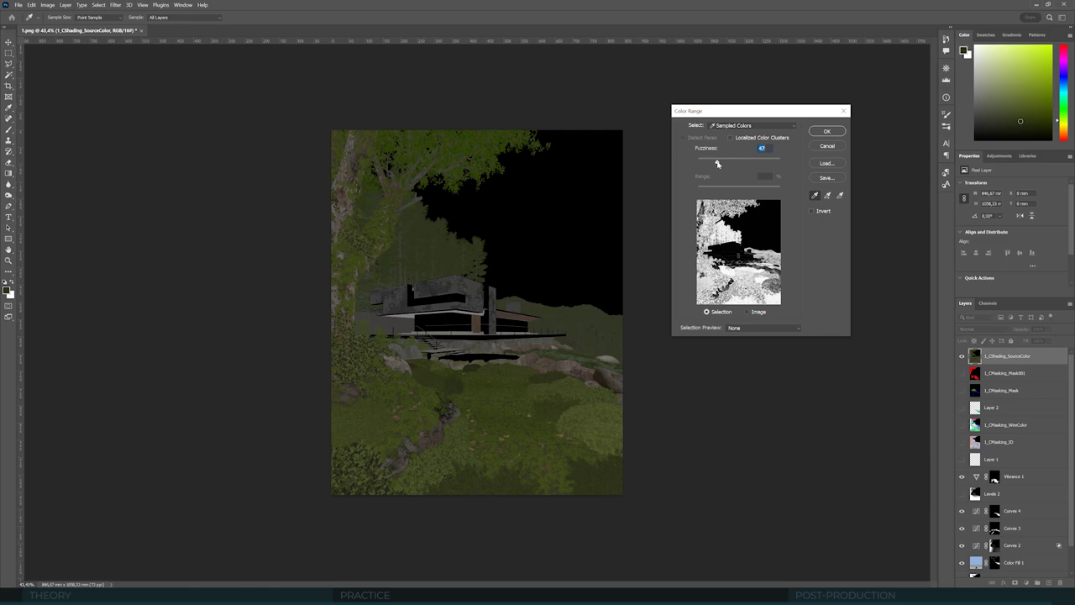
pyautogui.click(828, 132)
pyautogui.press('g')
# Step: Hide the SourceColor pass, add a Curves adjustment above Vibrance 1 masked by the selection, and shape an S-curve with darker shadows and brighter highlights
pyautogui.click(962, 356)
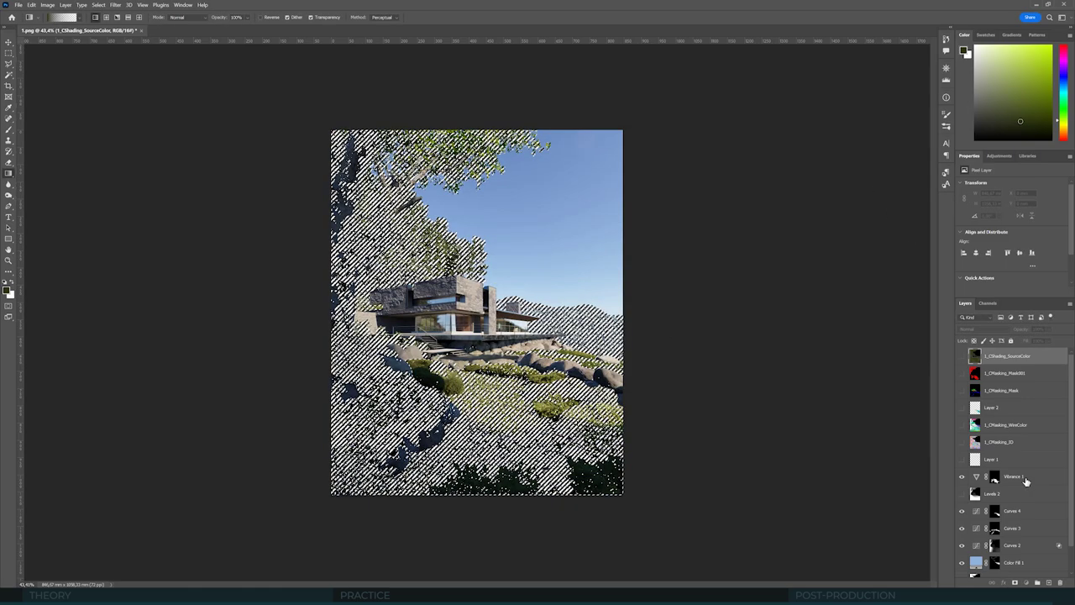
pyautogui.click(999, 155)
pyautogui.click(995, 247)
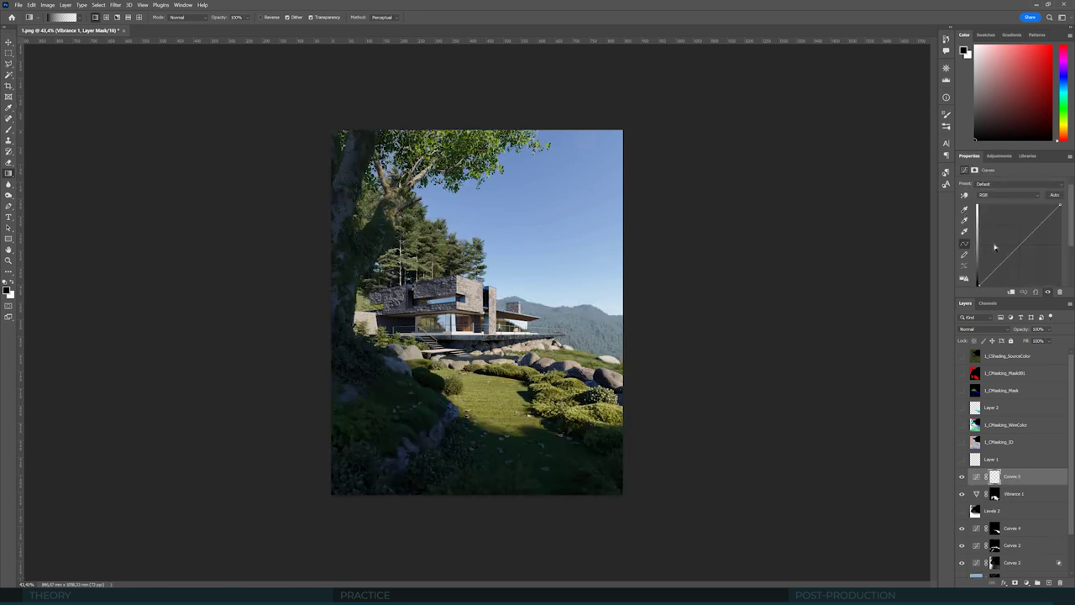
pyautogui.moveTo(1027, 239); pyautogui.dragTo(1025, 231)
pyautogui.moveTo(998, 267); pyautogui.dragTo(1001, 269)
pyautogui.moveTo(1020, 234); pyautogui.dragTo(1024, 230)
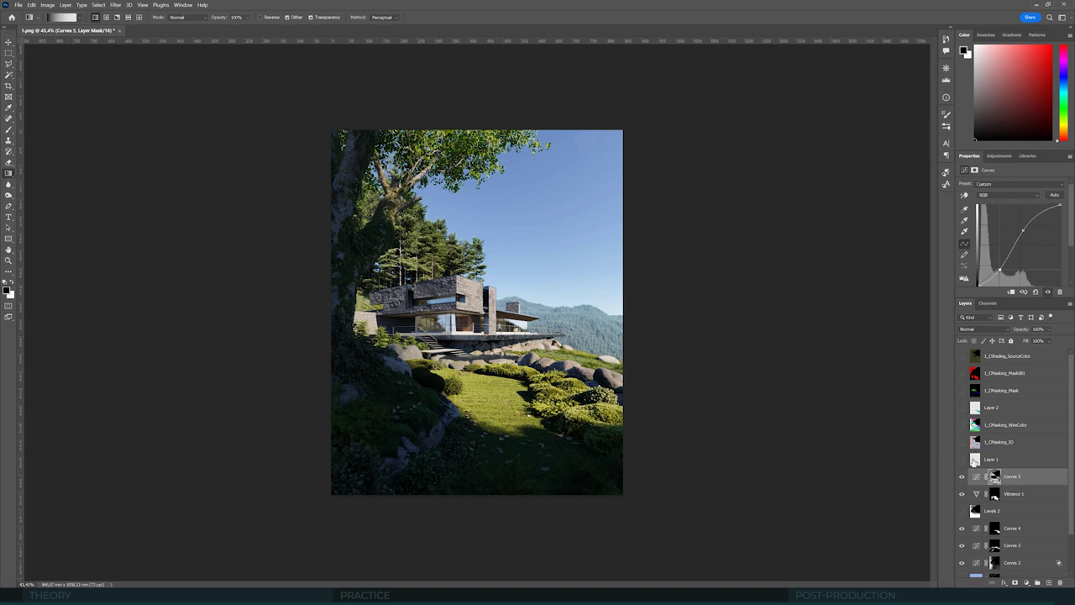
# Step: Compare the render with the Curves 5 adjustment off and on, then delete Curves 5
pyautogui.click(962, 477)
pyautogui.click(962, 477)
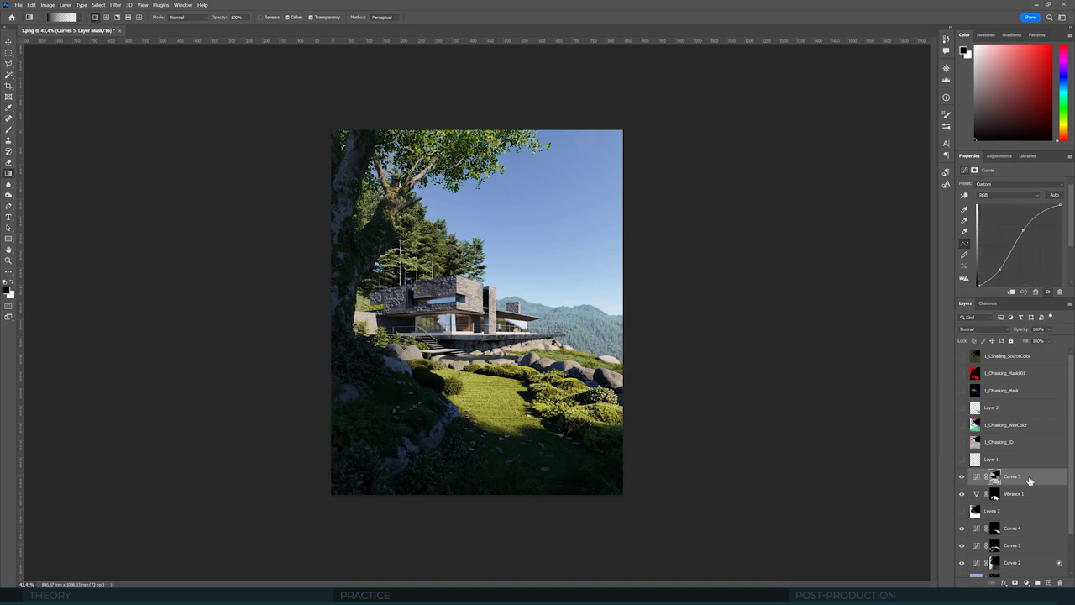
pyautogui.click(1031, 480)
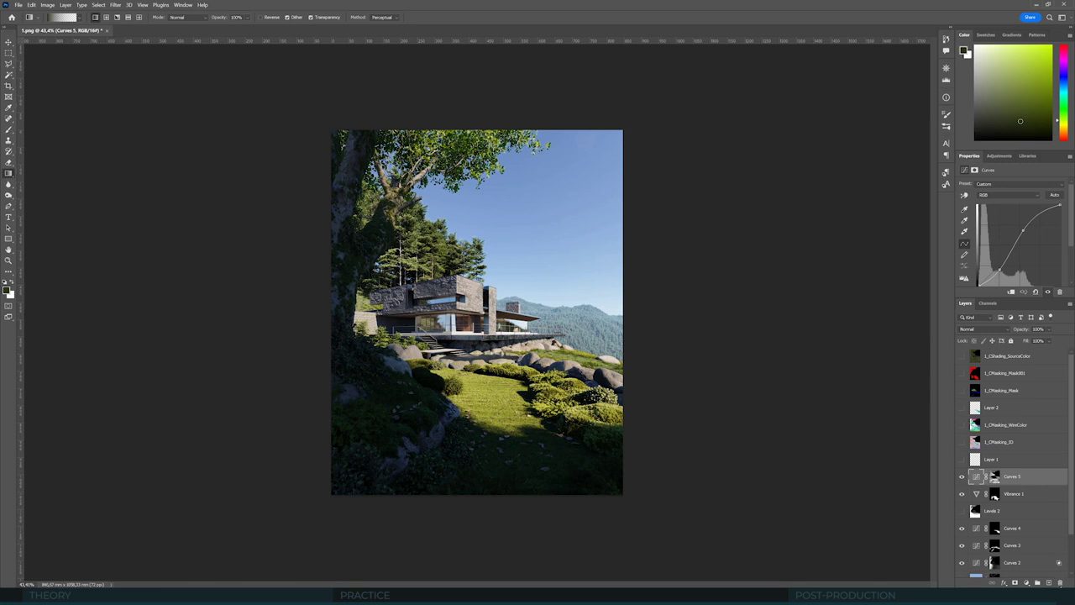
pyautogui.click(1060, 582)
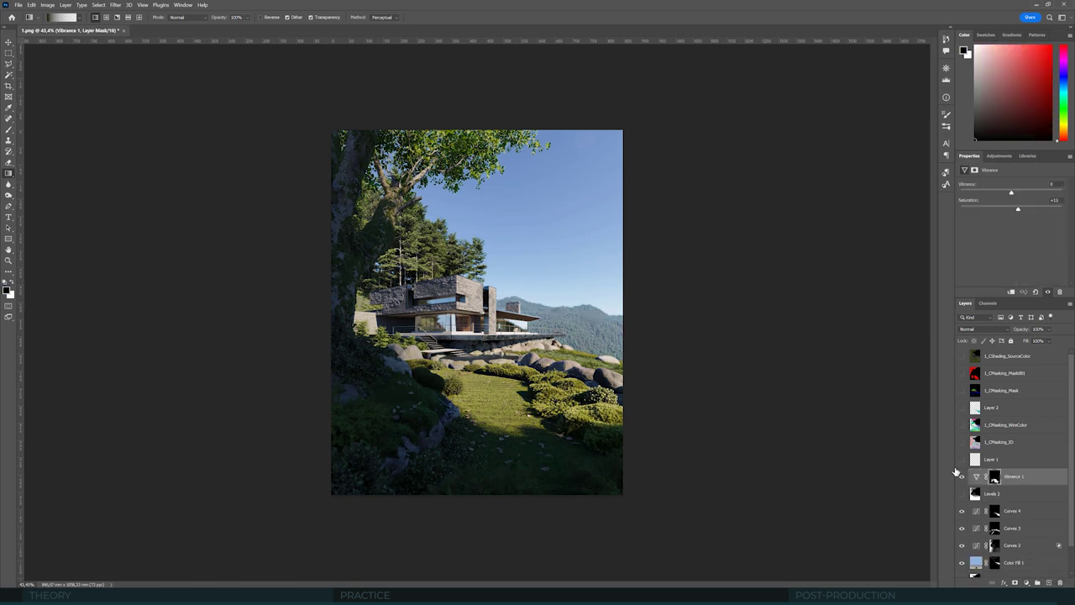